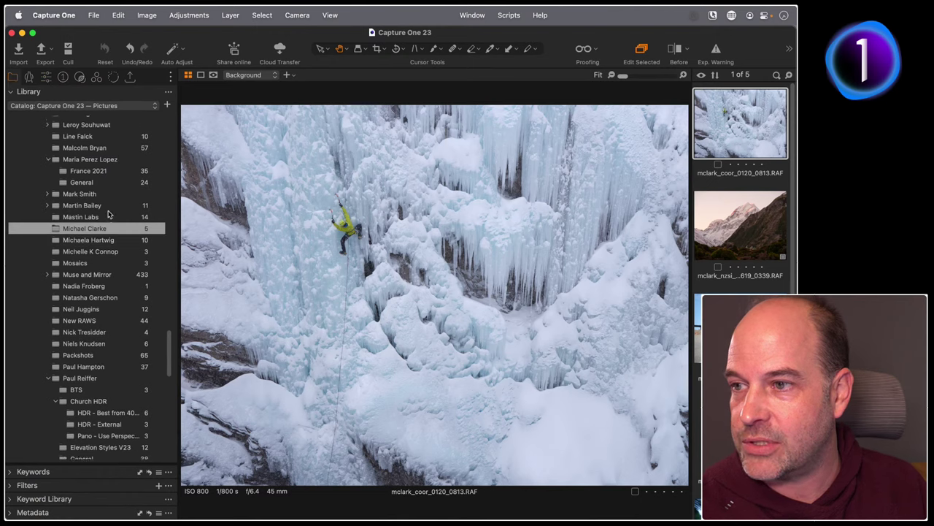
Close the Capture One 23 catalog and skip its backup
scroll(106, 268, down, 5)
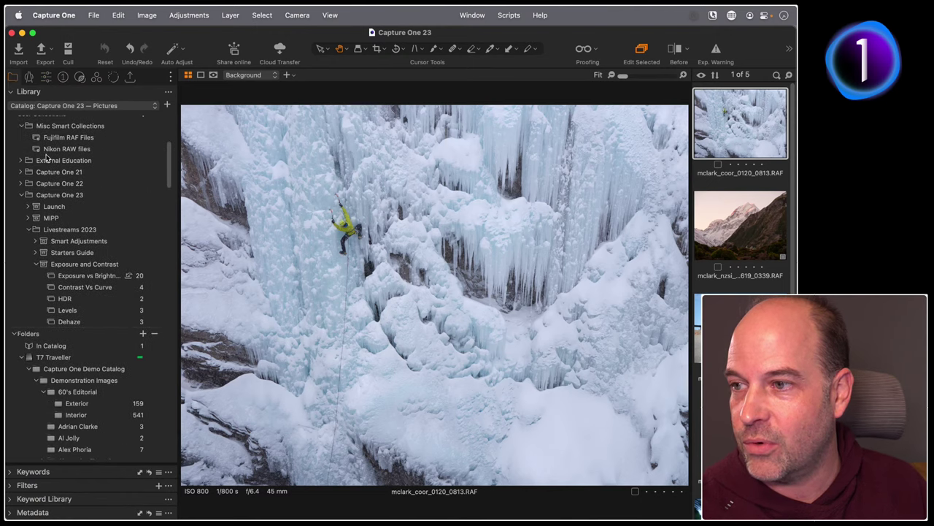
click(11, 33)
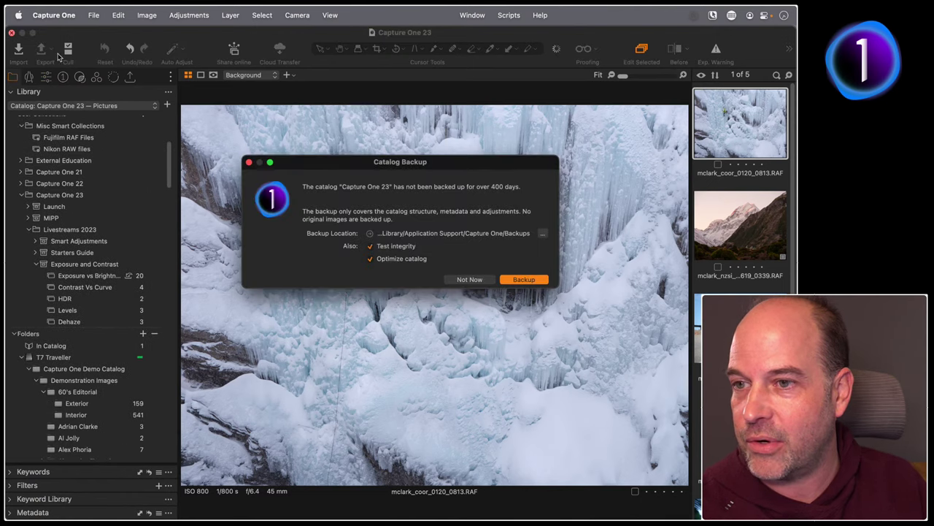
click(467, 279)
Create a blank catalog named Livestream PM in the Pictures folder, opening in a new window
click(97, 16)
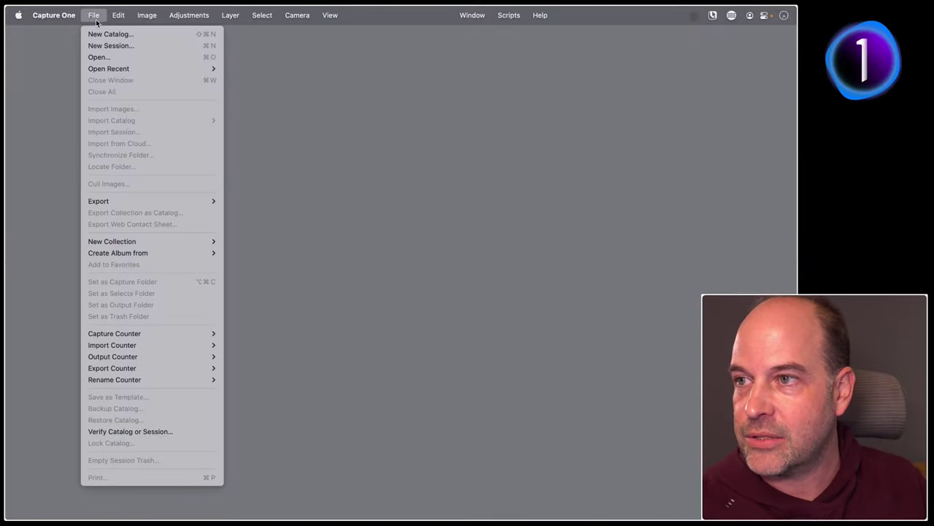
click(113, 34)
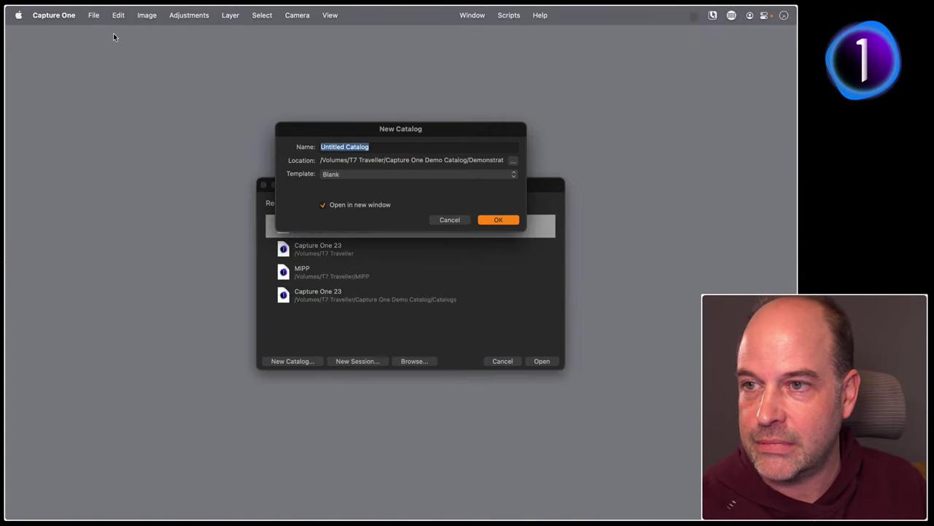
text(Livestream PM)
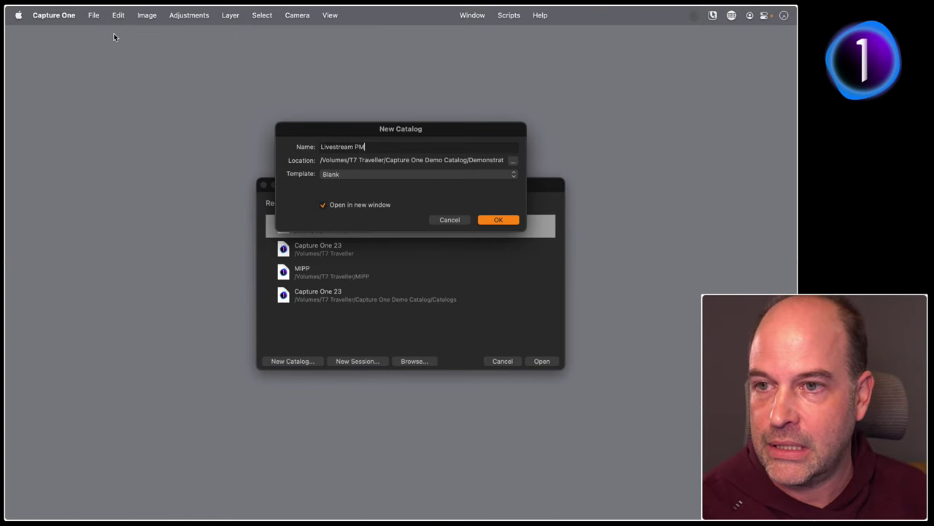
click(515, 160)
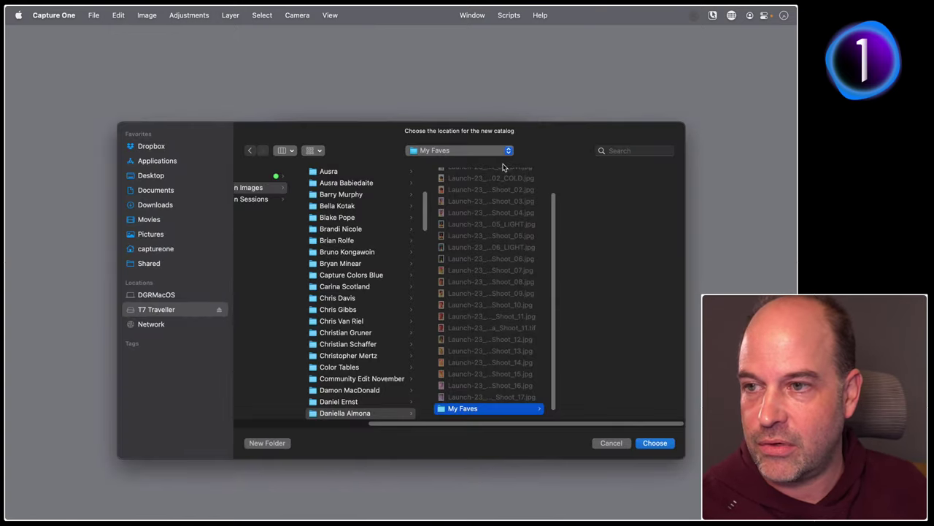
click(151, 233)
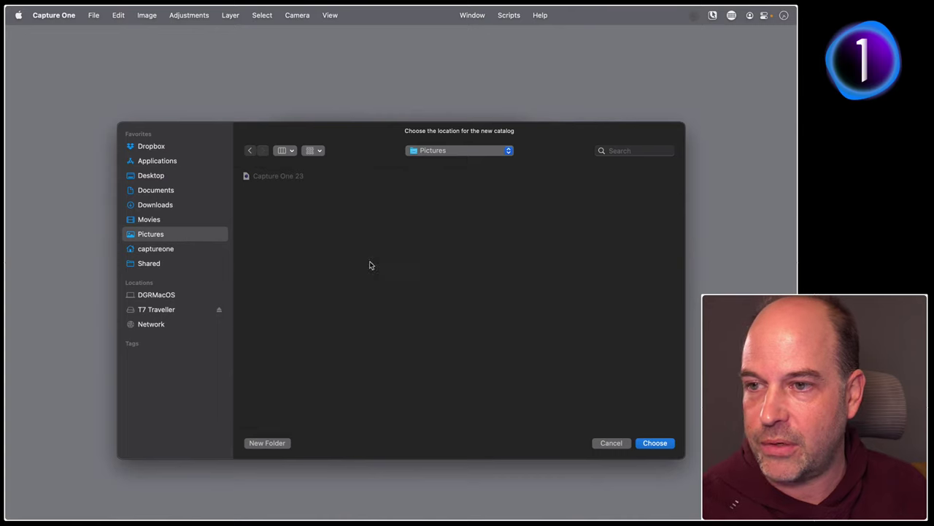
click(655, 442)
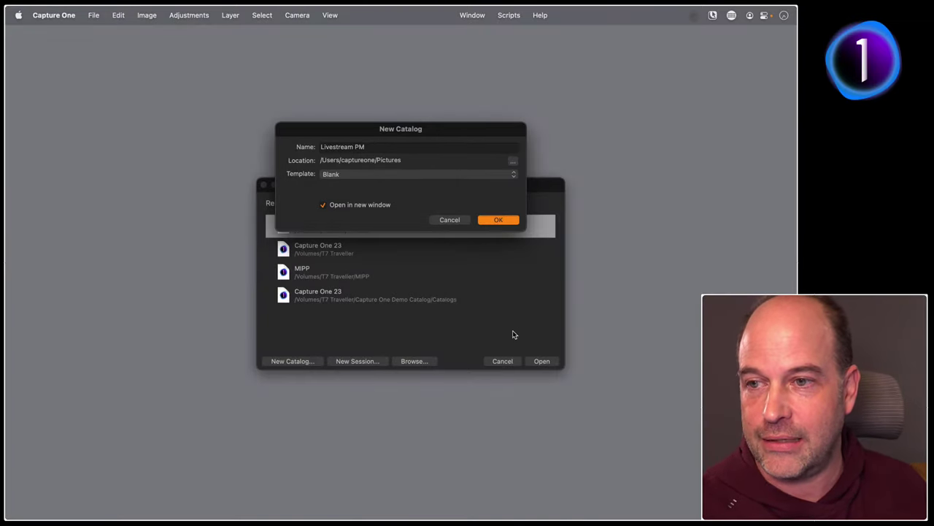
key(Return)
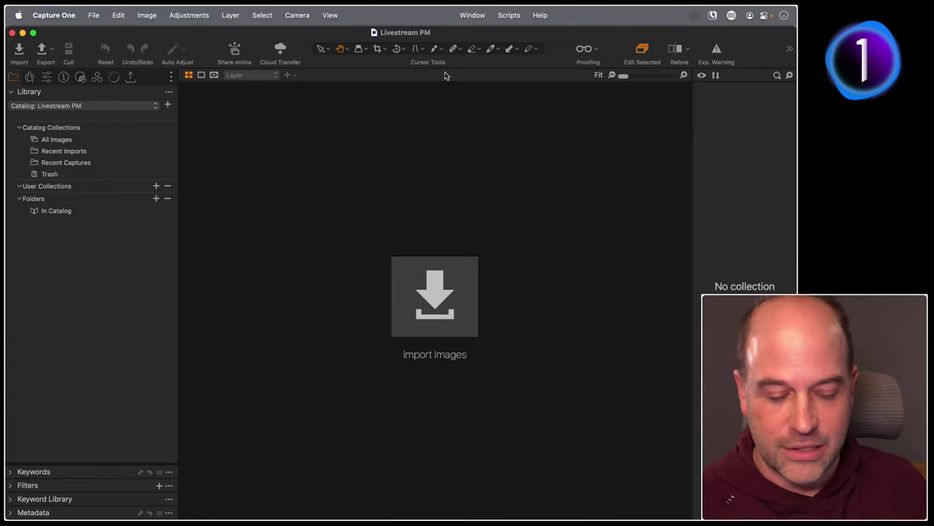
Reveal the new catalog's Pictures folder in Finder and inspect the Capture One 23 and Livestream PM catalog files
key(super+Tab)
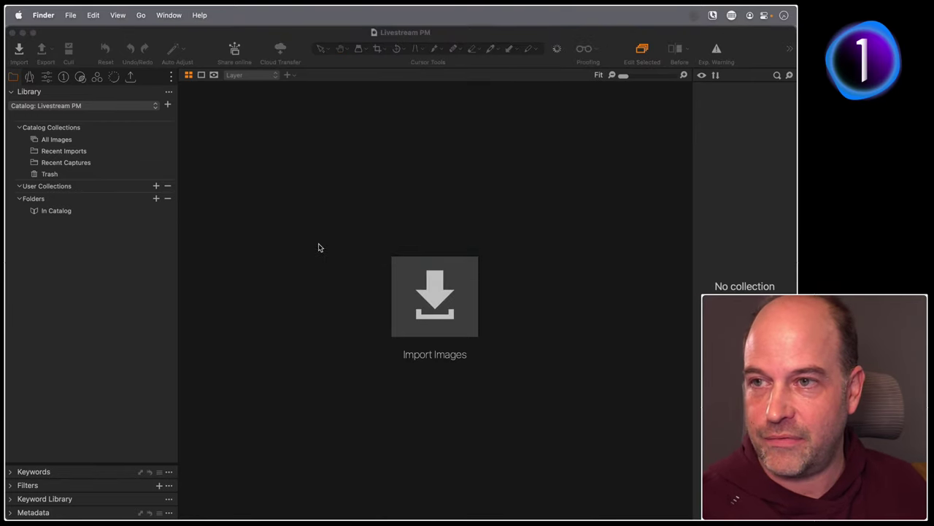
click(376, 43)
super+click(373, 32)
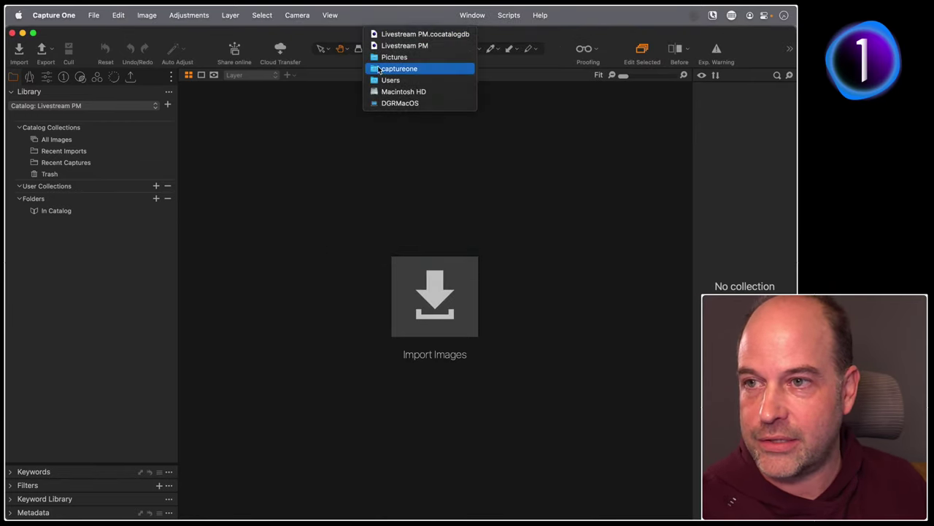
click(395, 56)
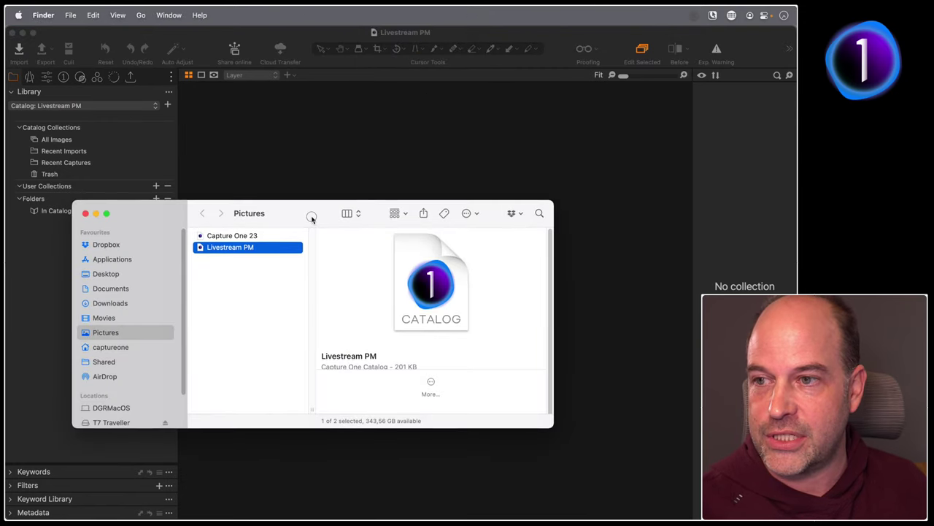
drag(311, 214, 498, 172)
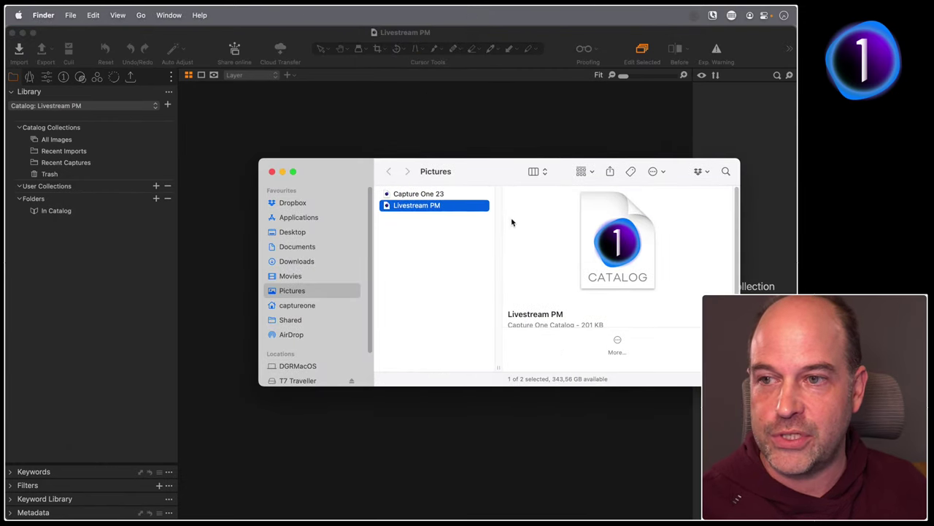
click(426, 193)
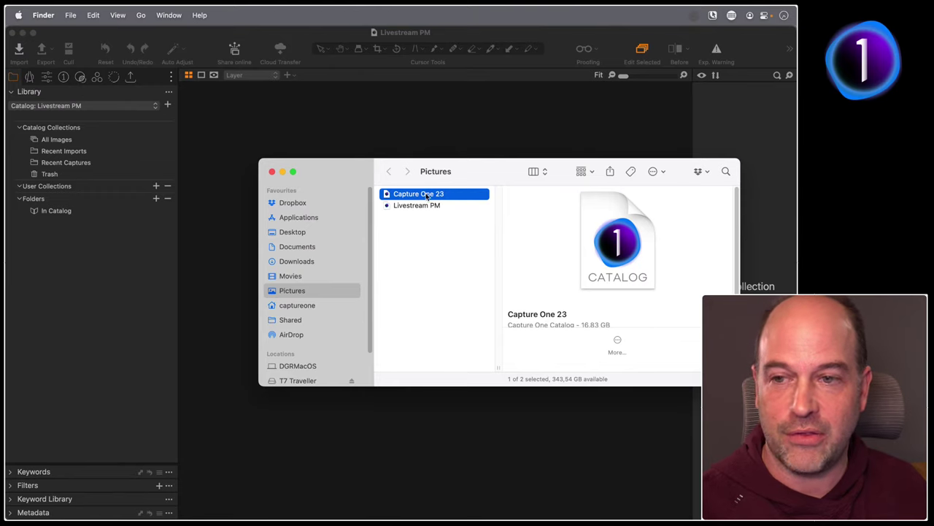
click(418, 206)
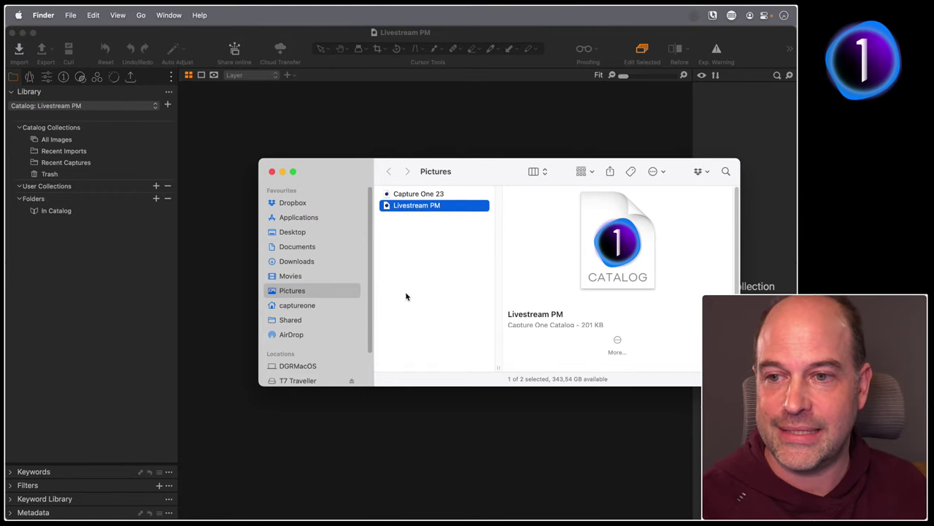
Open the Capture One 23 catalog from the Pictures folder, then close it without a backup
double_click(415, 194)
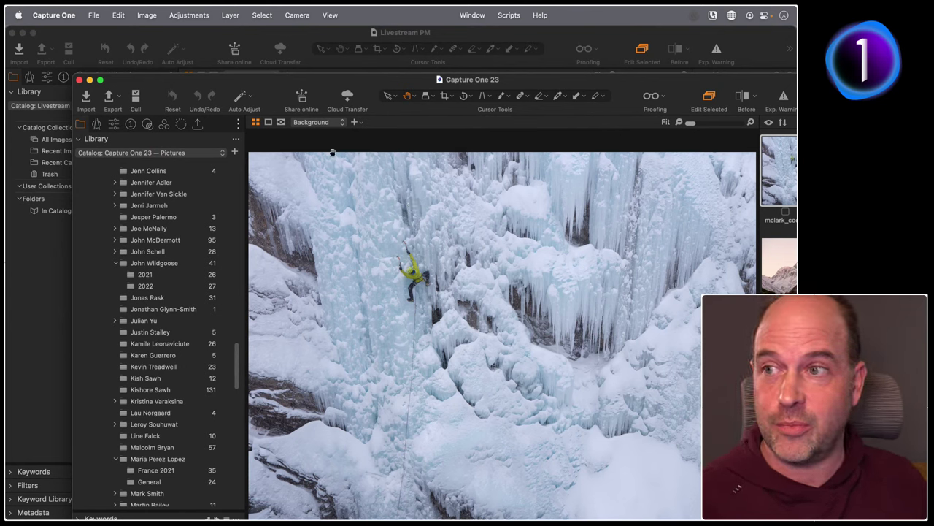
click(79, 80)
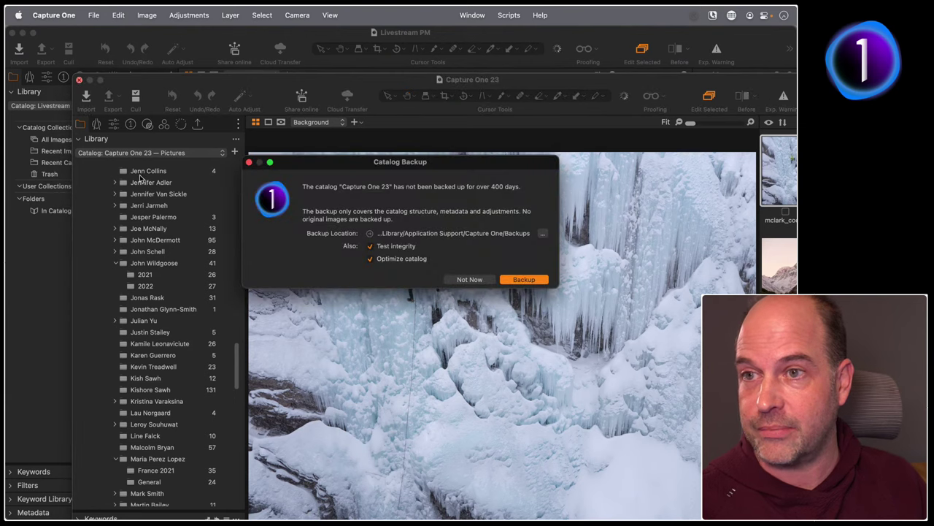
click(468, 280)
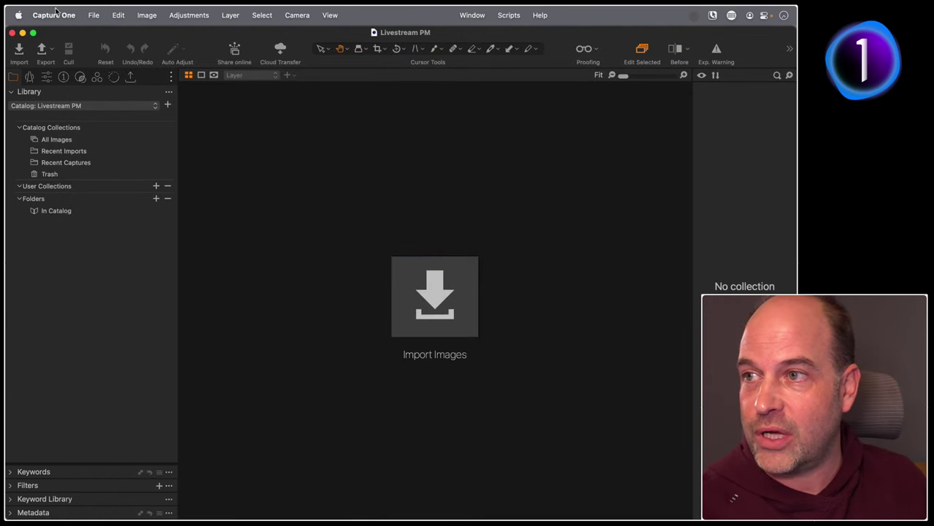
Check the general settings for the option that opens catalogs and sessions in a new window, then close the settings
click(55, 15)
click(53, 51)
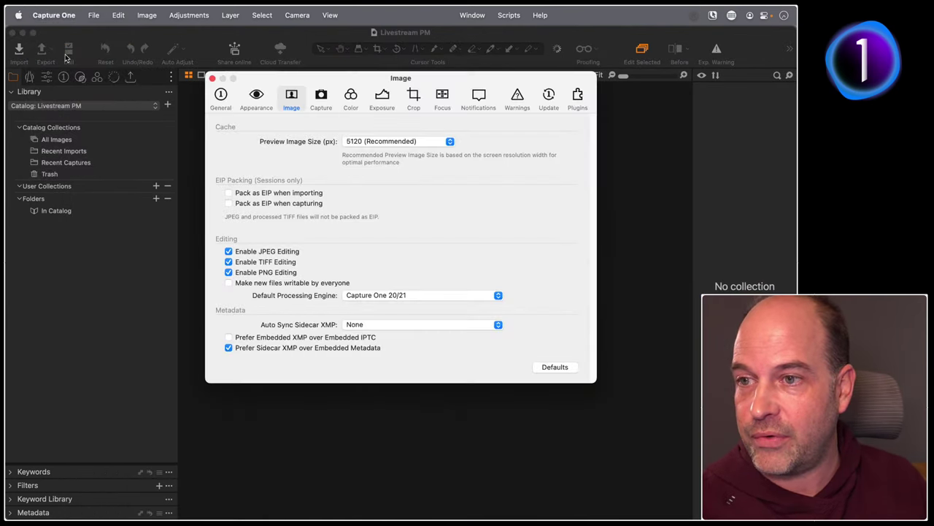
click(221, 97)
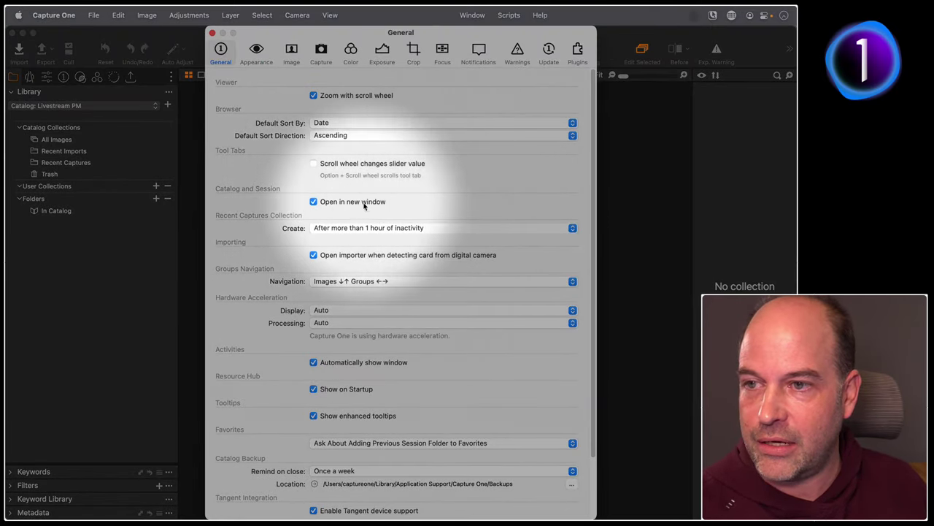
key(super+w)
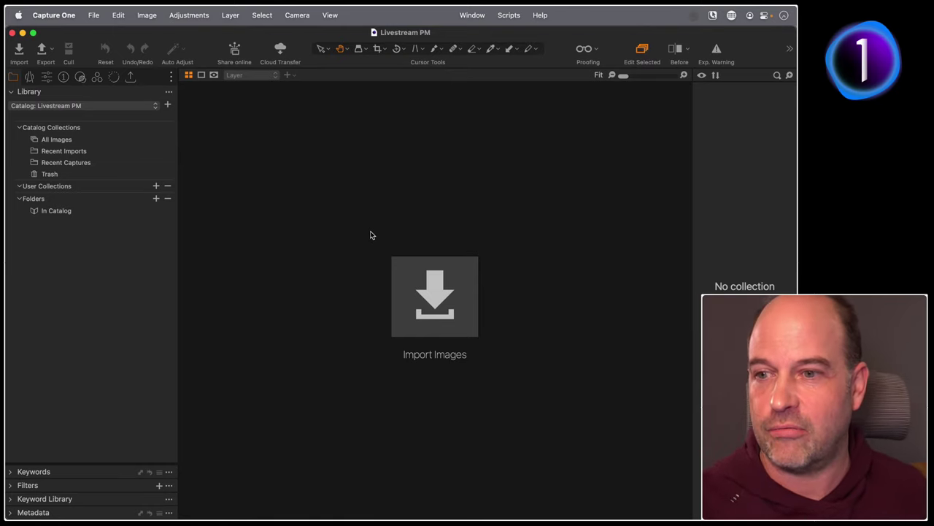
Start an image import and set the source to the photographer's Launch-23 shoot folder in Capture One Demo Catalog, Demonstration Images on T7 Traveller
click(432, 310)
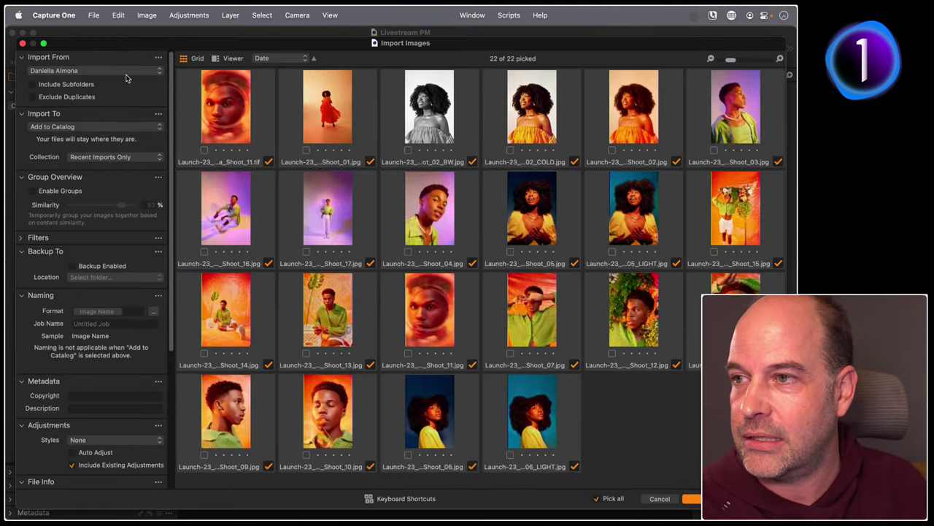
click(125, 73)
click(101, 126)
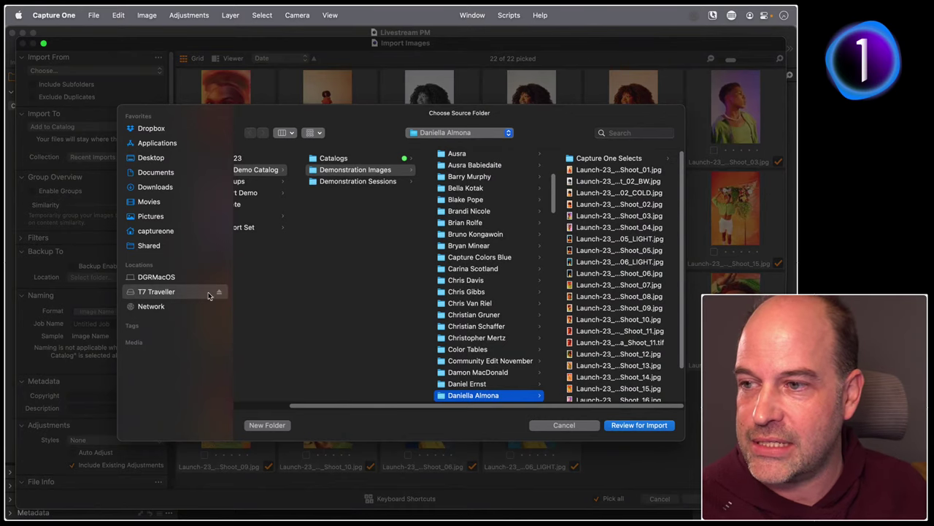
click(208, 292)
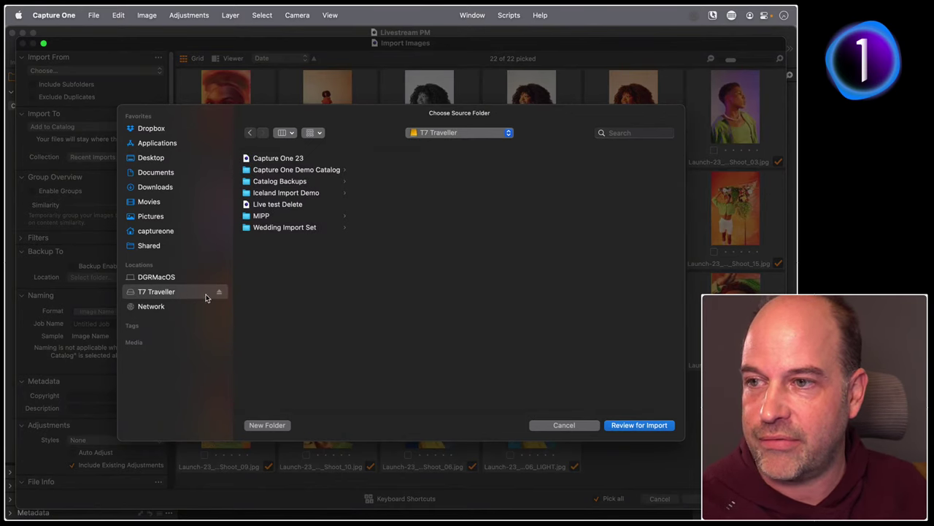
click(322, 171)
click(437, 171)
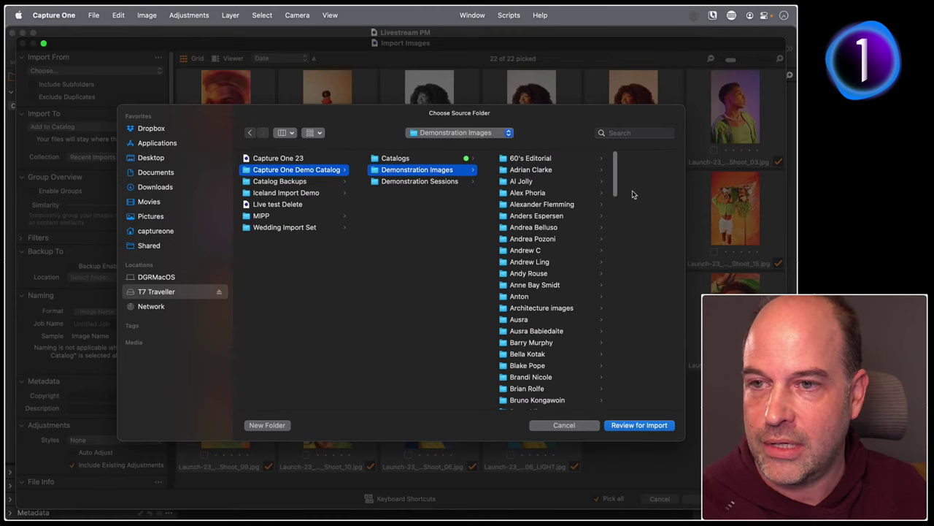
drag(617, 175, 621, 223)
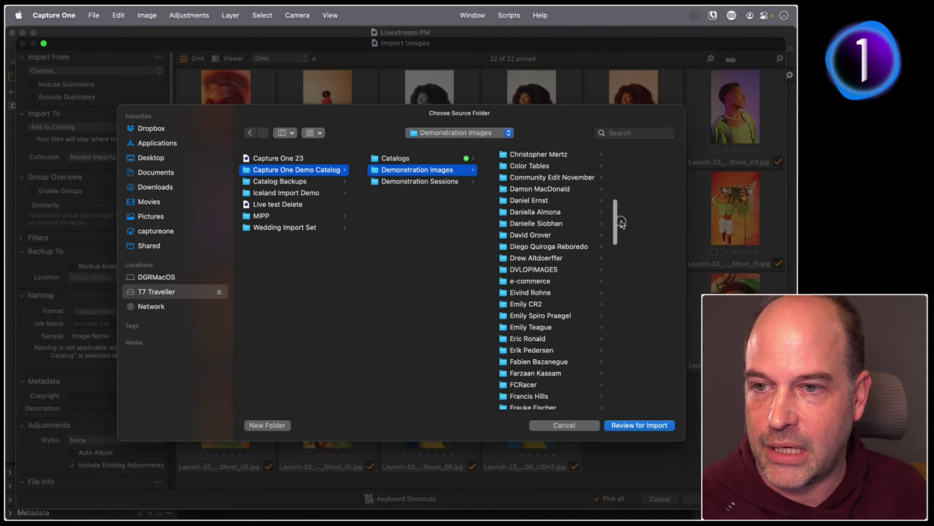
click(546, 213)
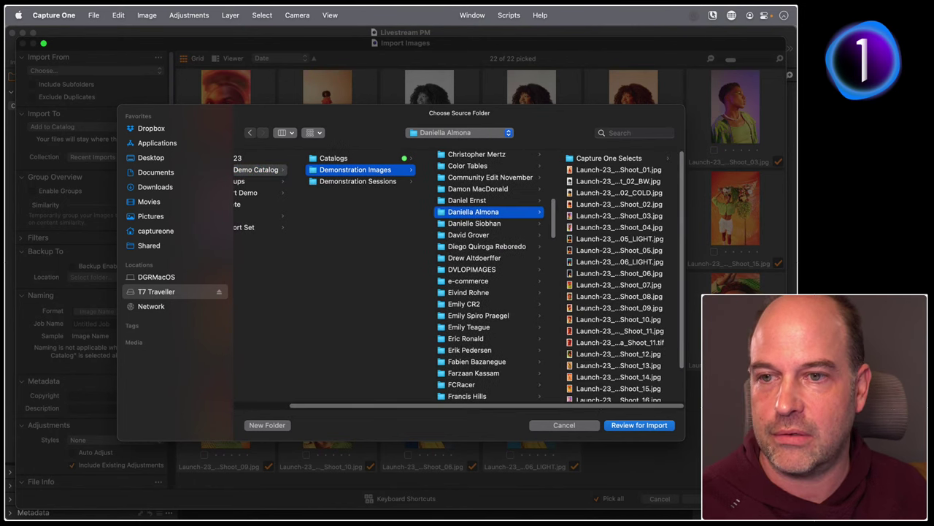
click(630, 426)
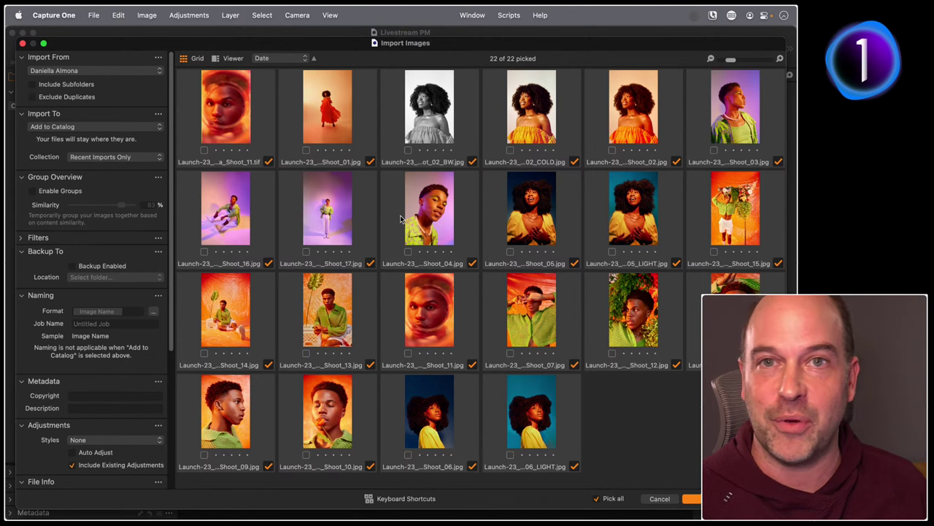
Keep the import destination at Add to Catalog and import all picked images
click(94, 127)
click(86, 128)
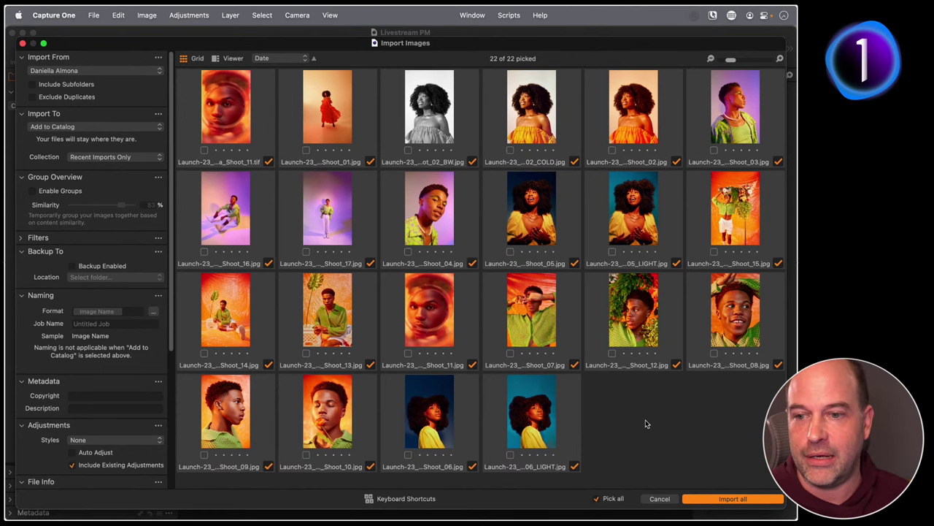
click(731, 499)
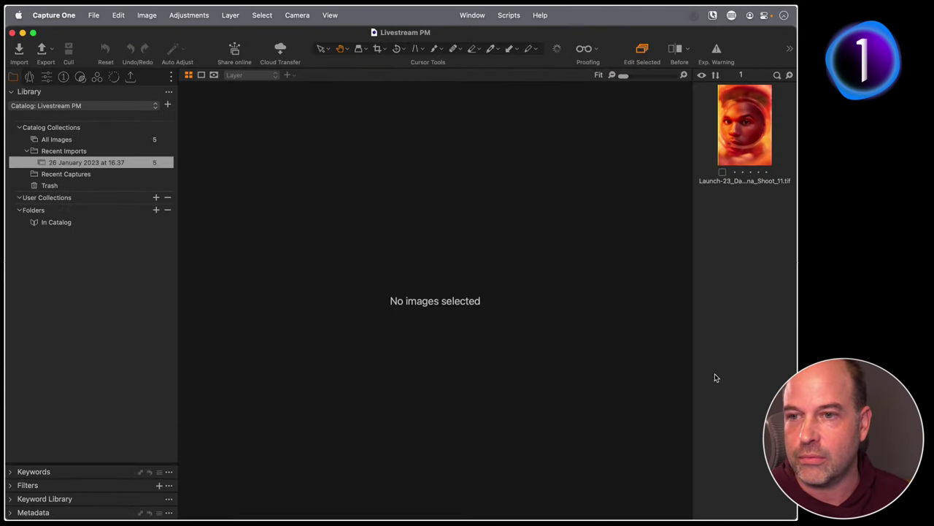
Expand the T7 Traveller folder tree down to the imported shoot folder and view the black-and-white portrait ending in 02_BW
click(25, 234)
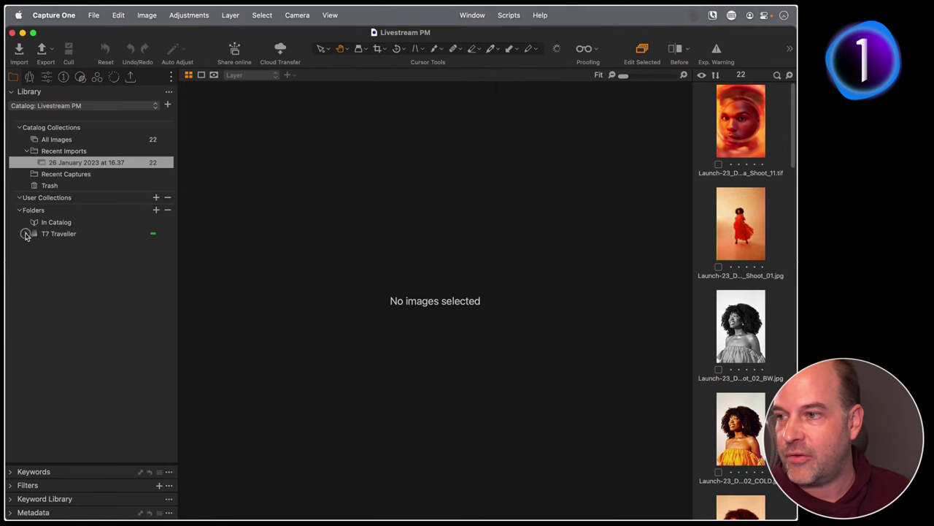
click(31, 248)
click(42, 256)
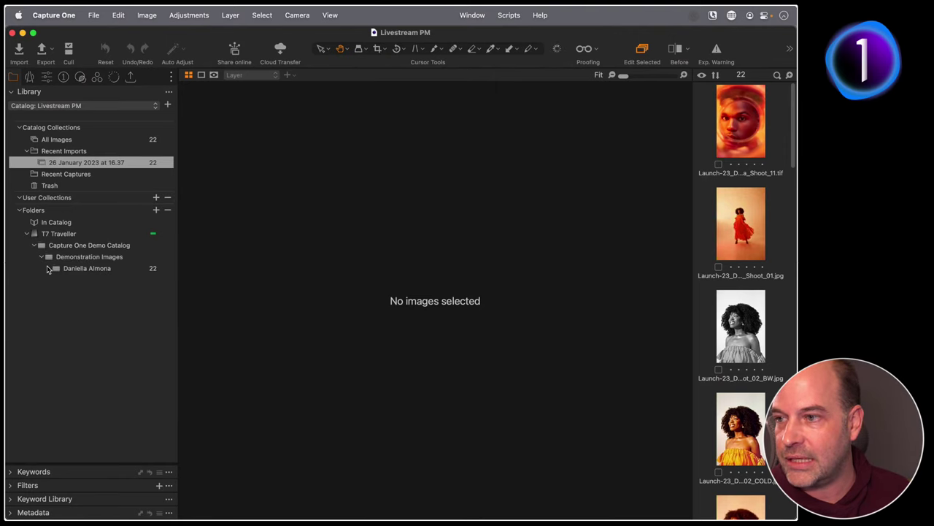
click(64, 269)
click(745, 135)
click(741, 326)
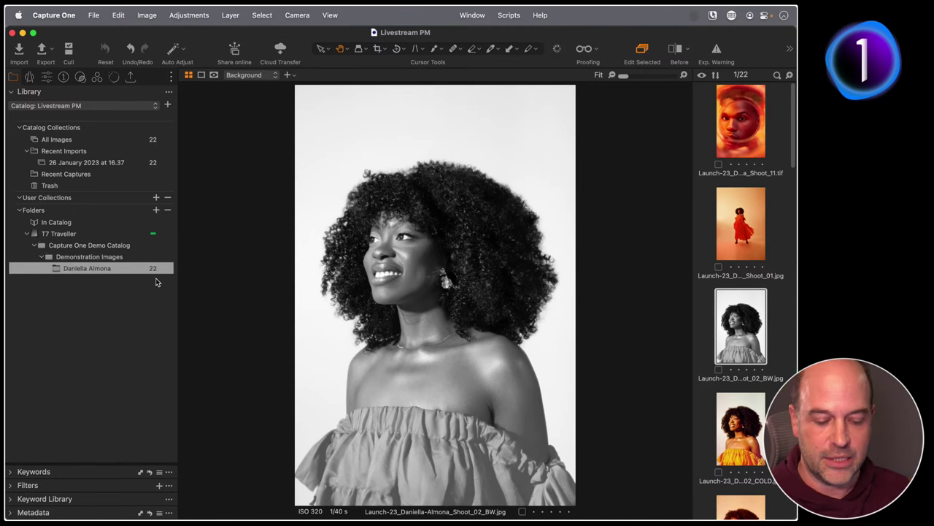
Switch to Finder and browse T7 Traveller through Capture One Demo Catalog and Demonstration Images to the folder holding the Launch-23 shoot files
key(super+Tab)
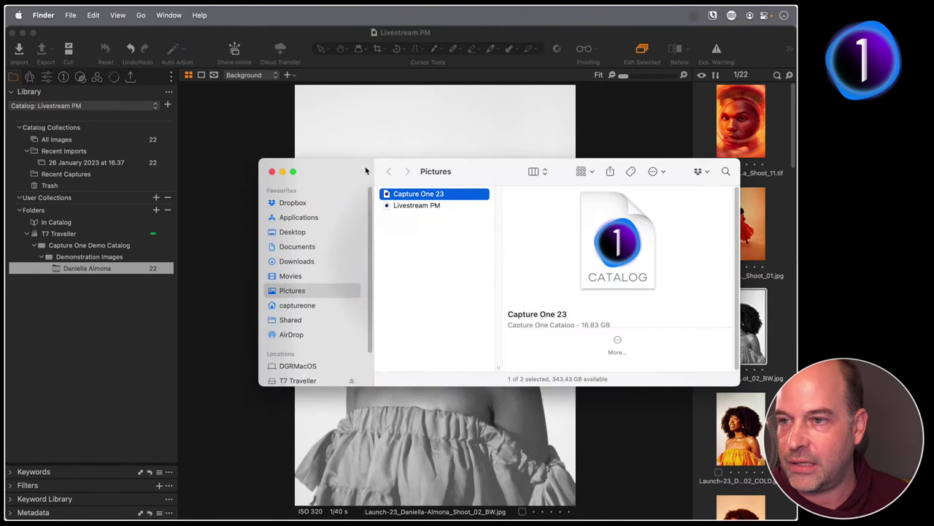
drag(365, 170, 300, 156)
click(233, 364)
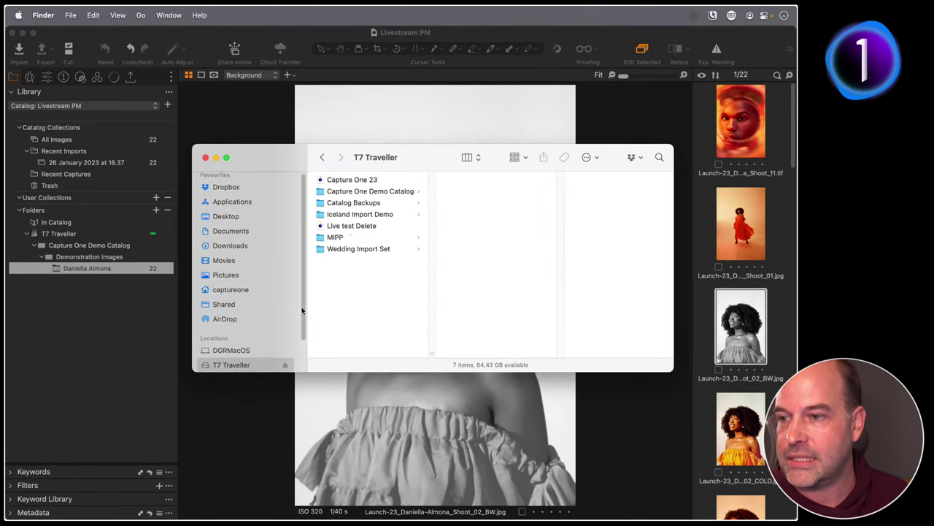
click(360, 191)
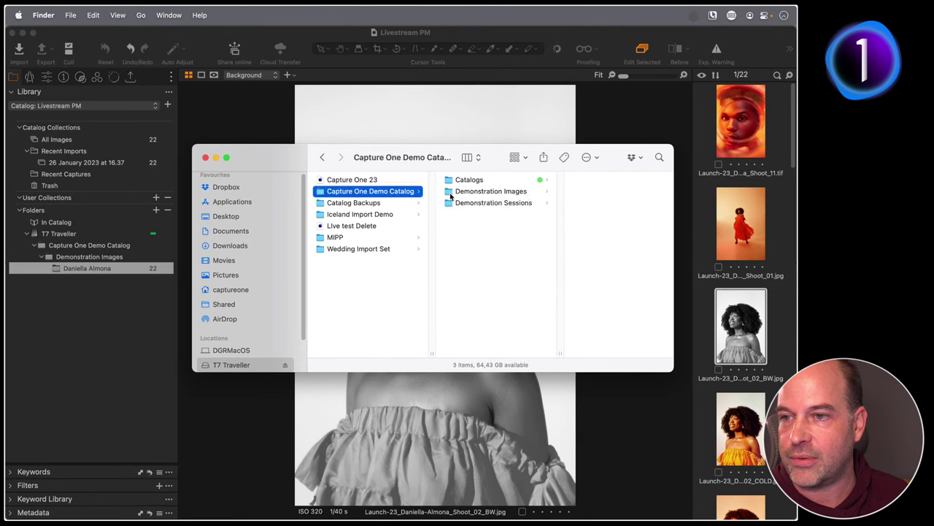
click(500, 193)
scroll(625, 241, down, 5)
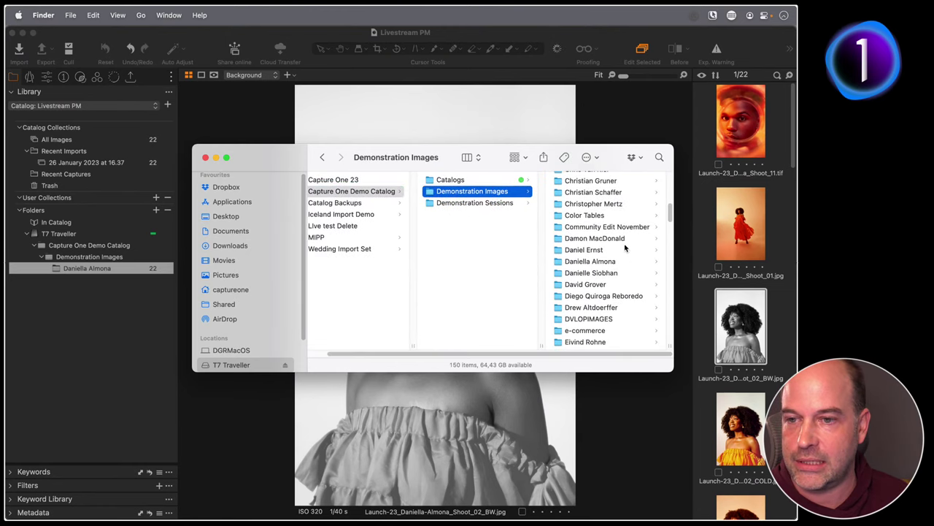
click(600, 273)
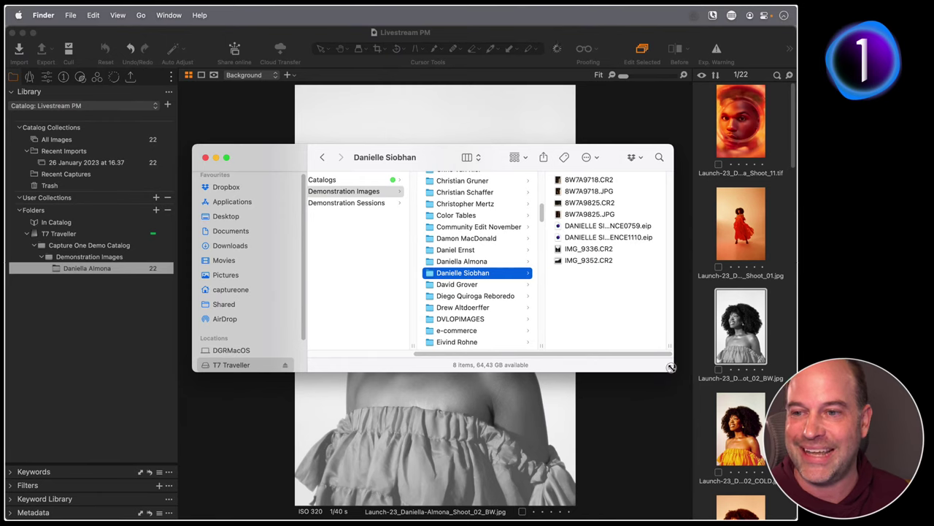
drag(671, 367, 755, 422)
click(557, 261)
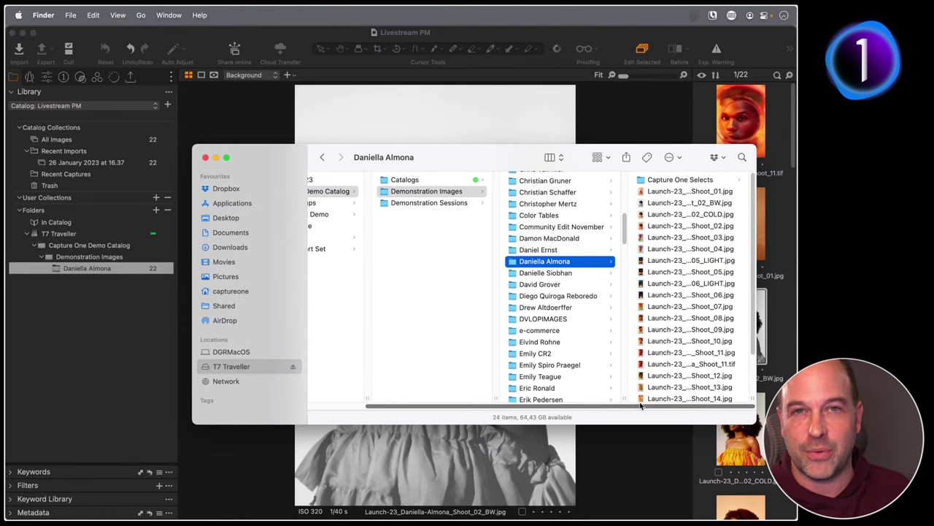
Return to Capture One and start another import from the photographer's folder listed just above "untitled folder" in Demonstration Images
click(110, 101)
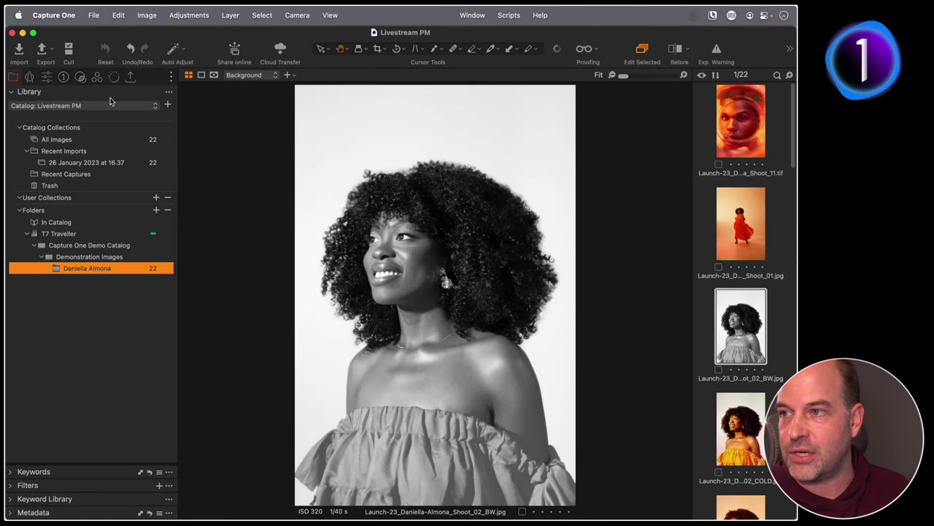
click(20, 49)
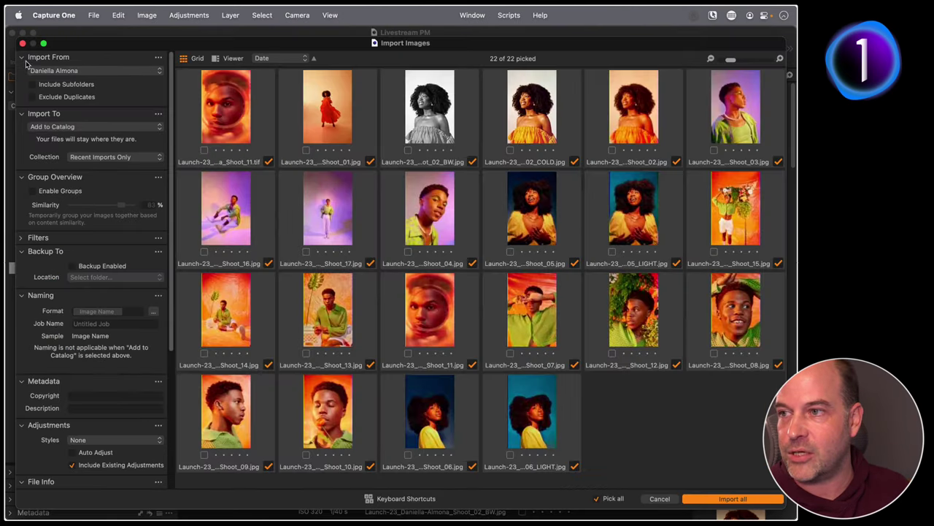
click(140, 71)
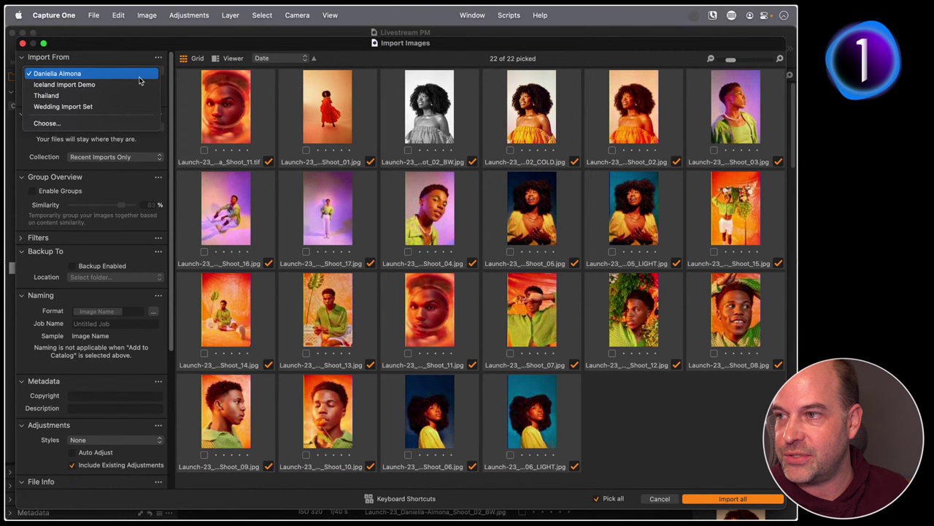
click(100, 126)
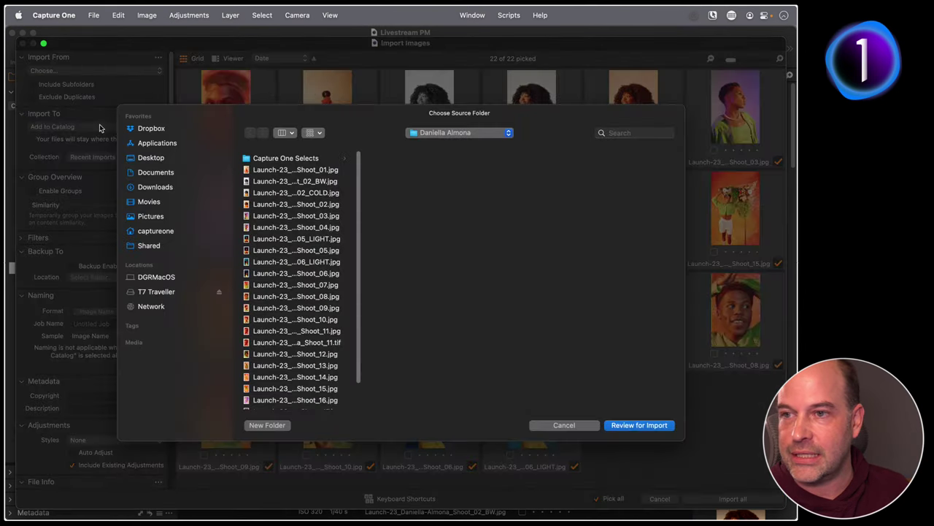
click(504, 133)
click(490, 144)
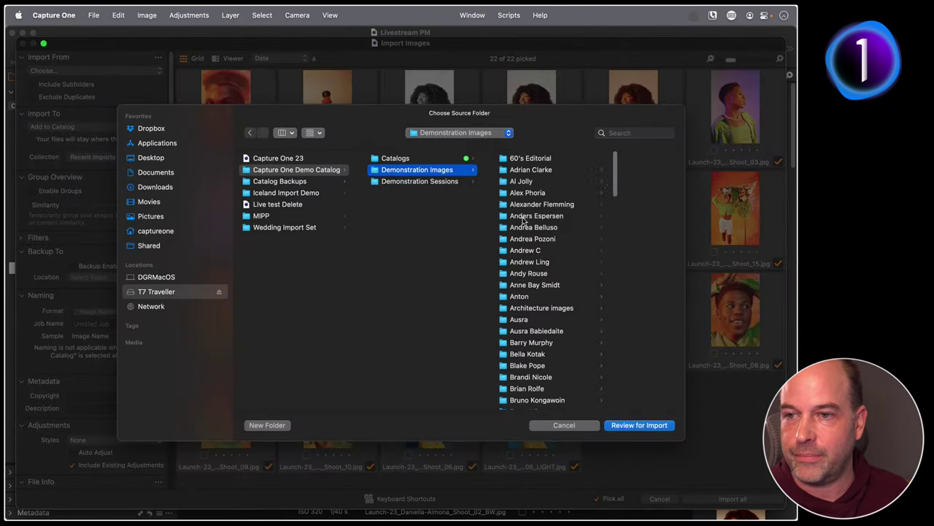
drag(616, 175, 622, 382)
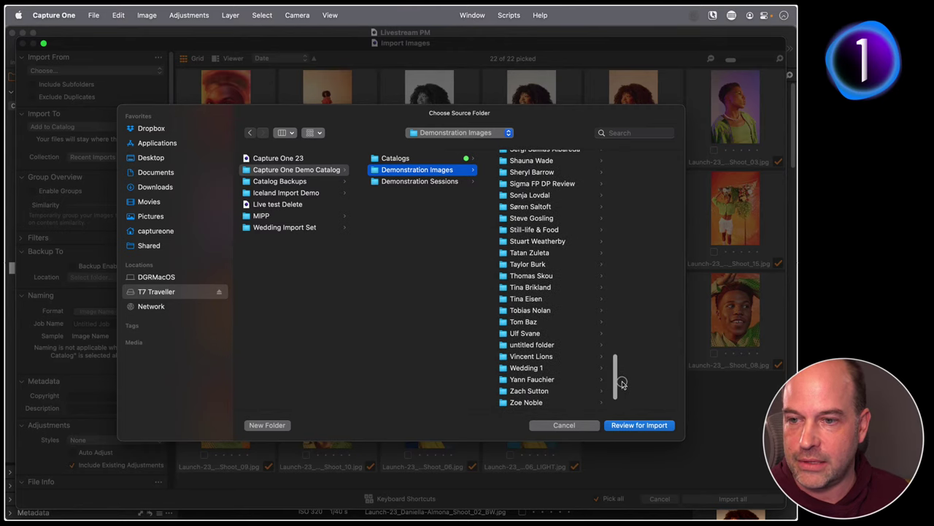
click(544, 333)
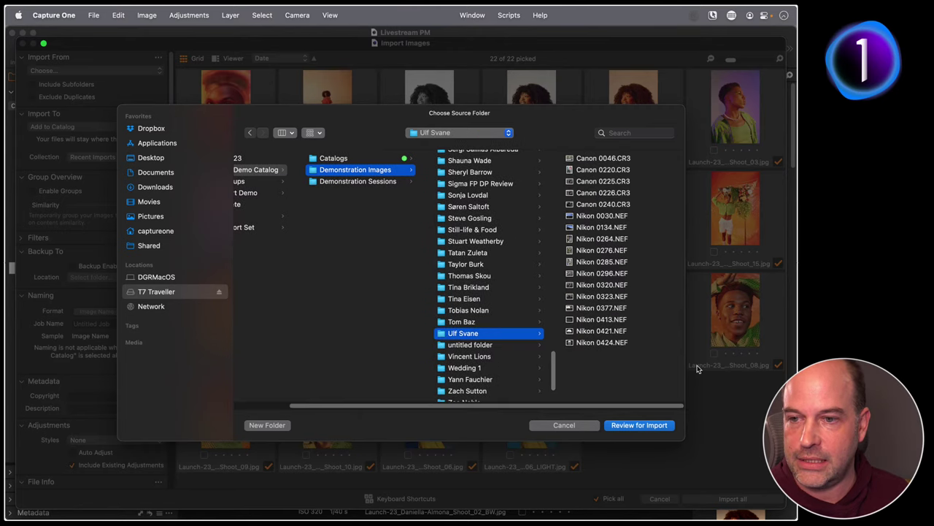
click(639, 425)
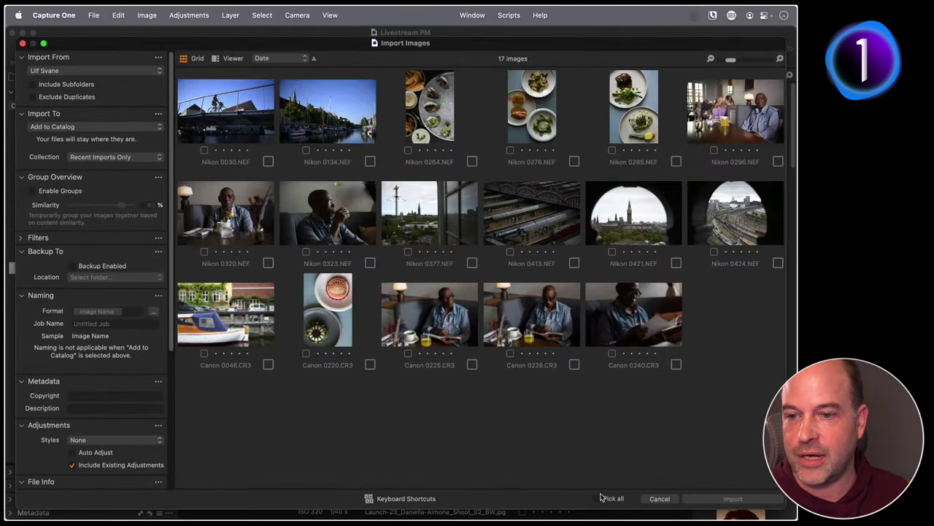
Pick all images for import and set the import destination to Copy into Catalog
click(600, 500)
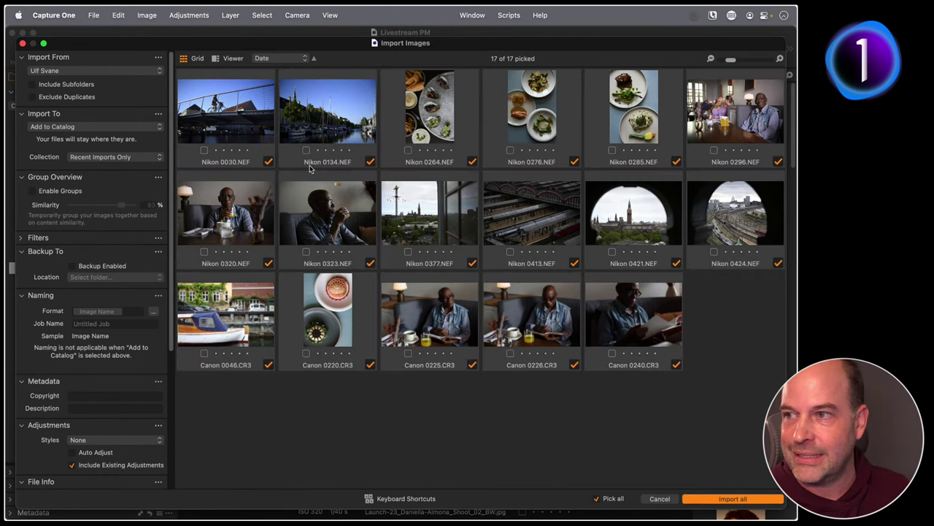
click(86, 128)
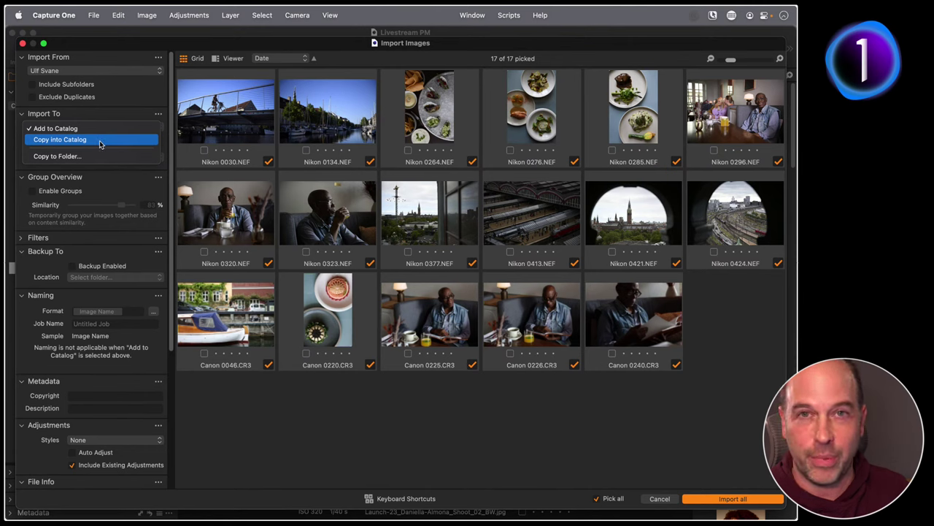
click(99, 141)
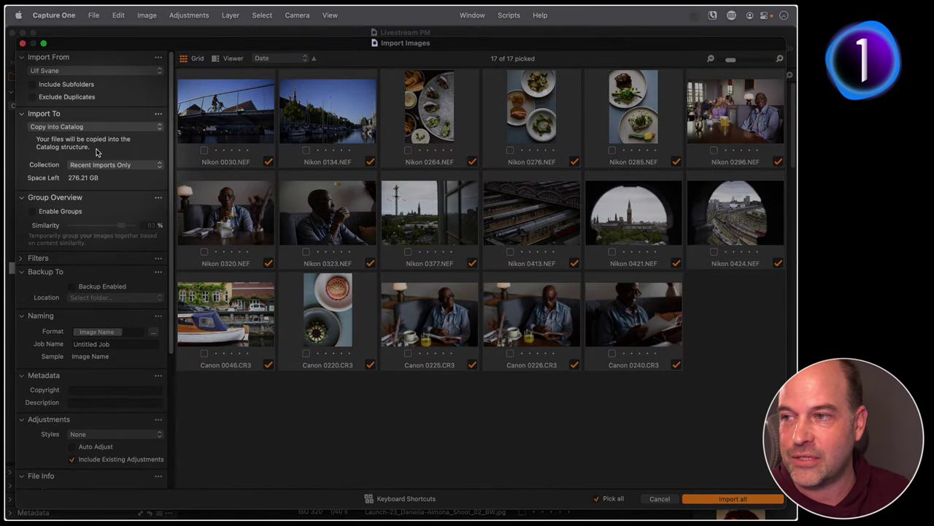
Switch to Finder and check the file size of the Livestream PM catalog in the Pictures folder
key(super+Tab)
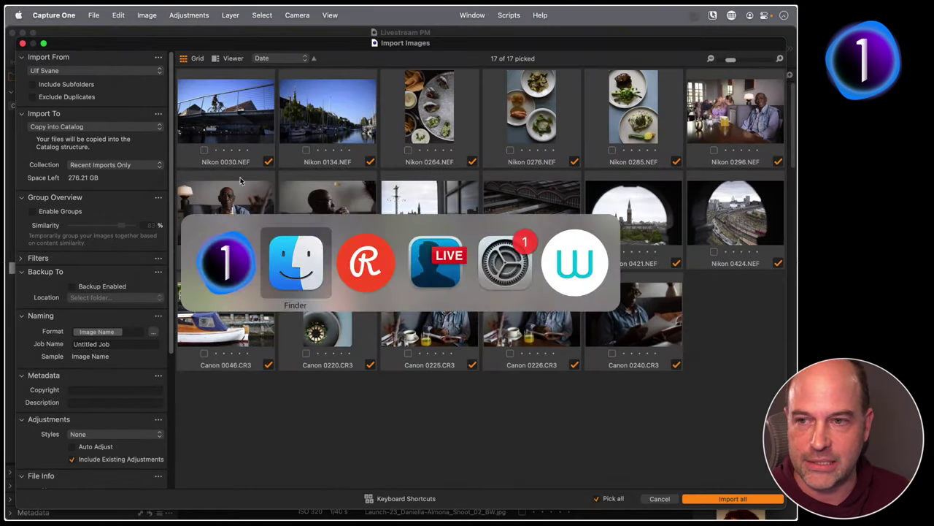
click(310, 270)
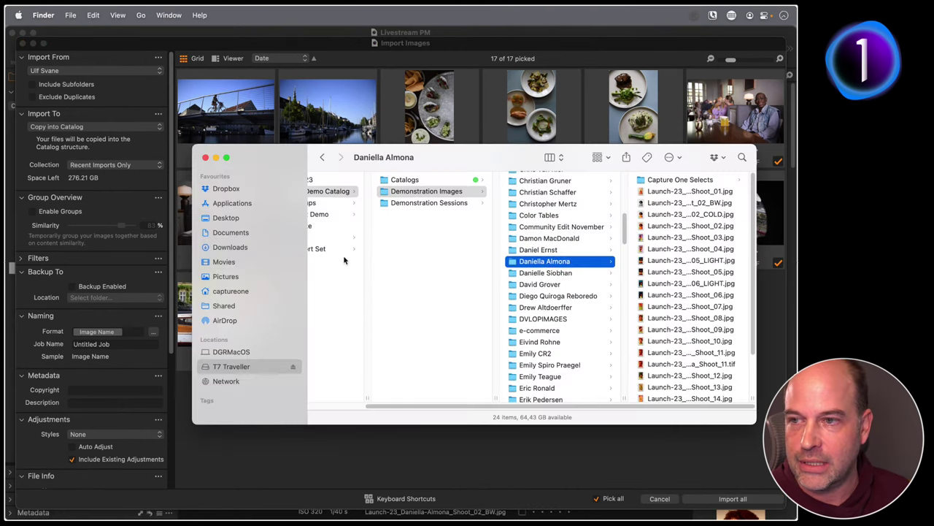
click(244, 276)
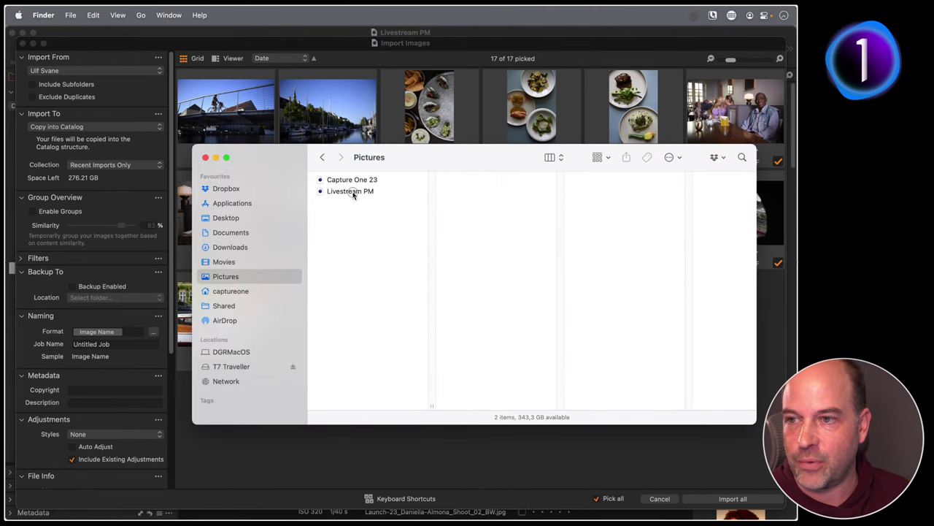
click(353, 192)
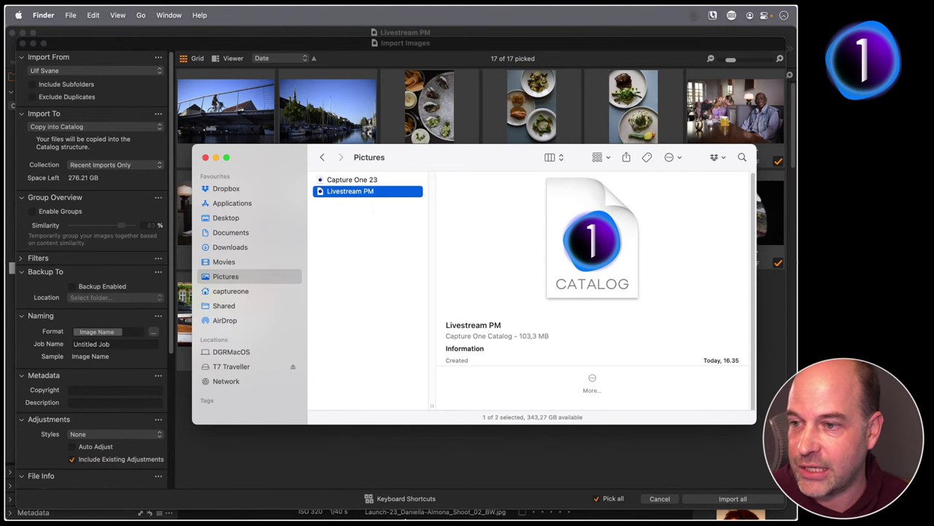
Return to Capture One, import all picked images, and view Nikon 0264.NEF
click(385, 449)
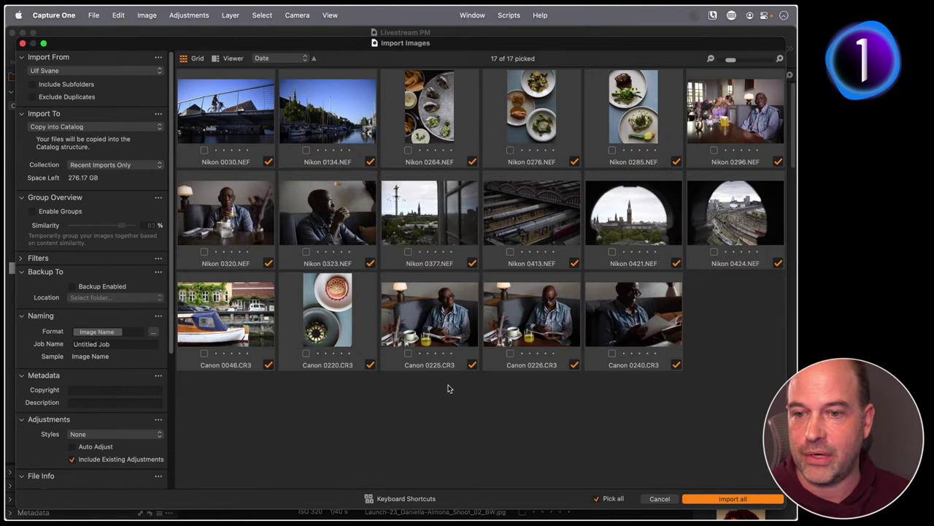
click(732, 498)
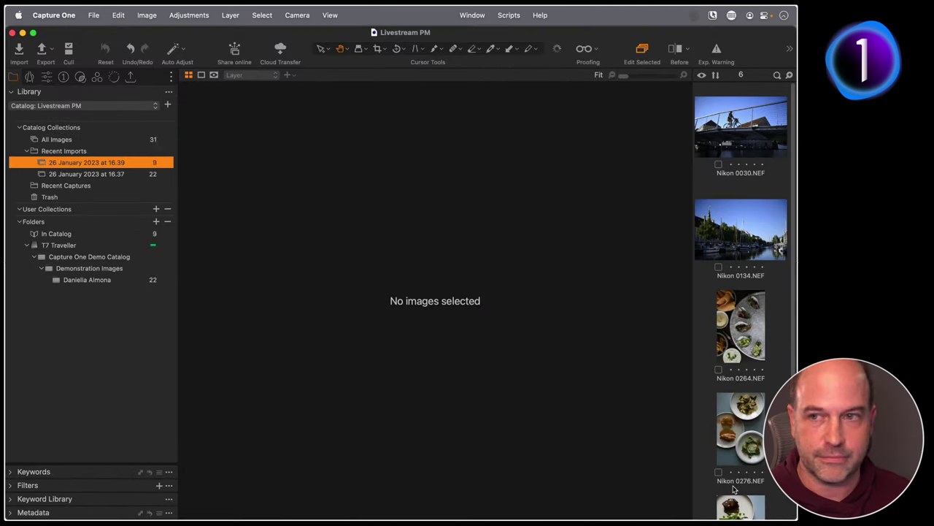
click(742, 342)
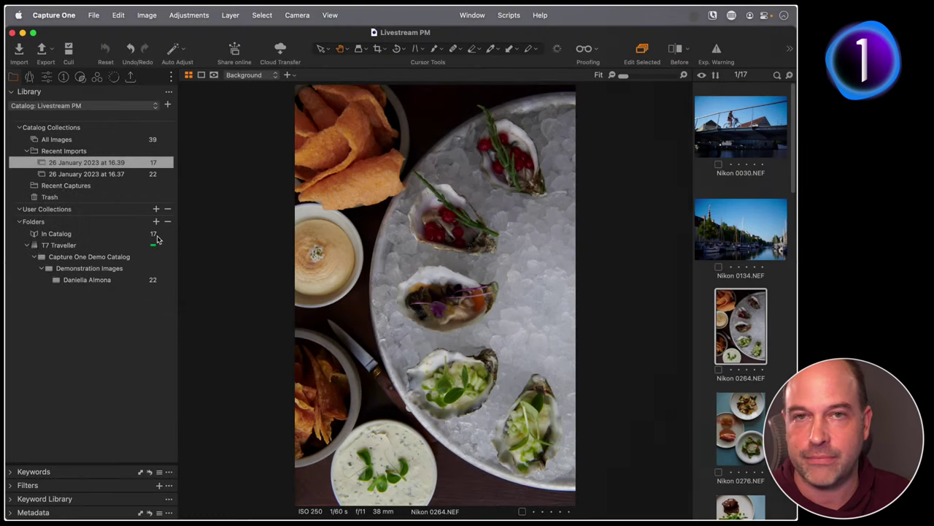
Switch back to Finder and recheck the Livestream PM catalog's file size after the import
key(super+Tab)
click(298, 267)
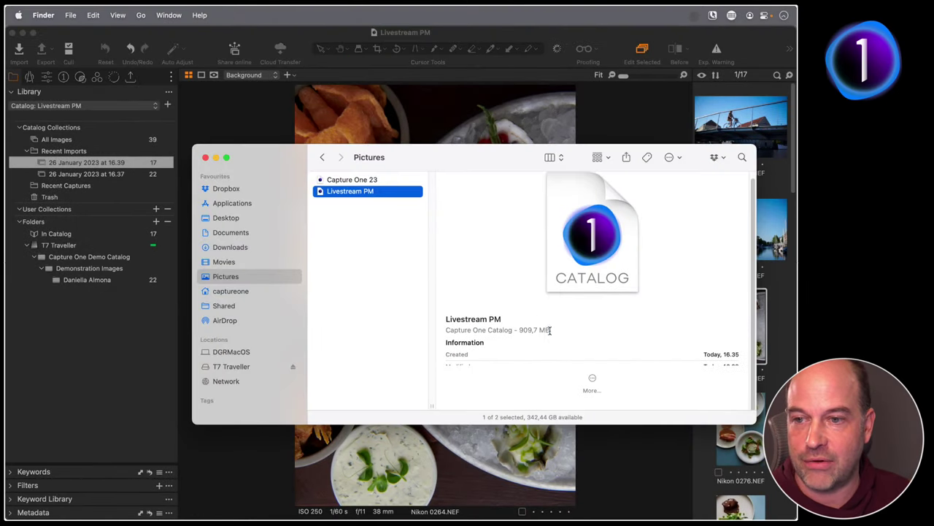
drag(550, 330, 443, 330)
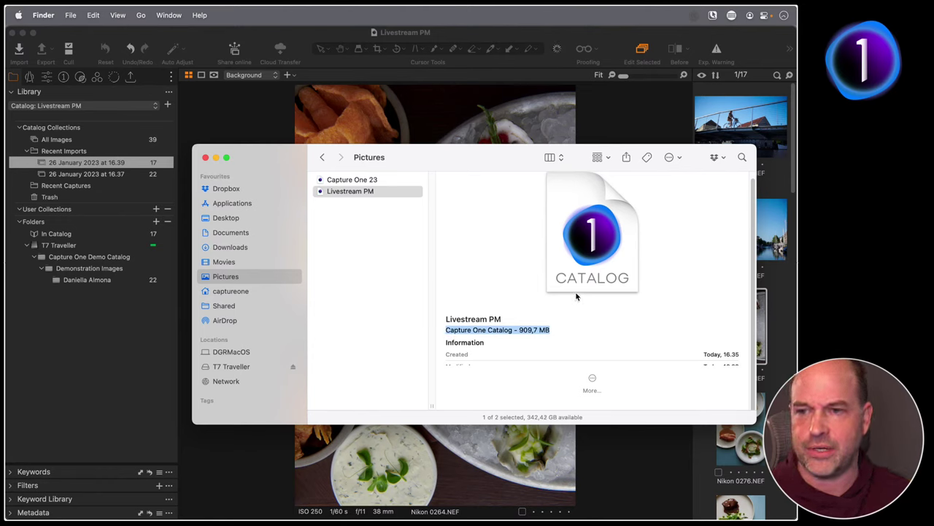
click(379, 256)
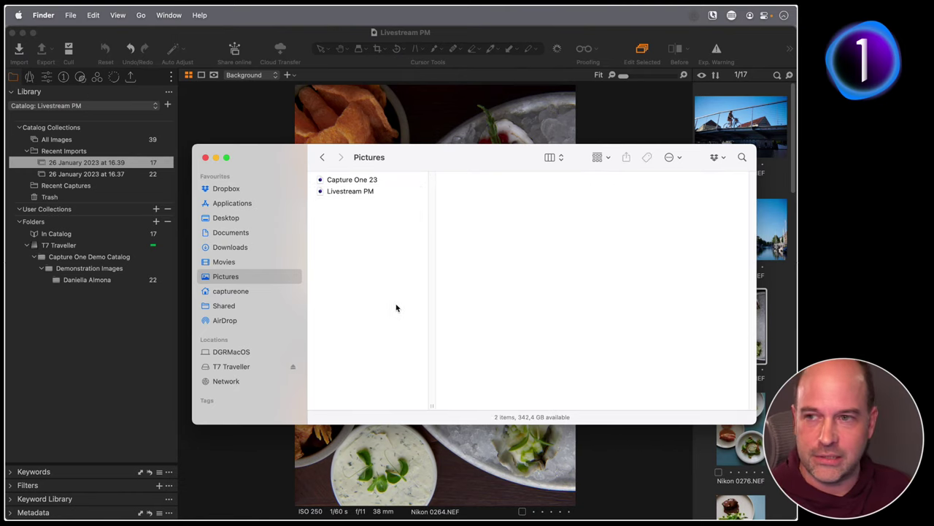
Show the Livestream PM catalog's package contents and browse Originals through 2023, 01 and 26 to inspect folders 22 and 23
drag(423, 157, 349, 109)
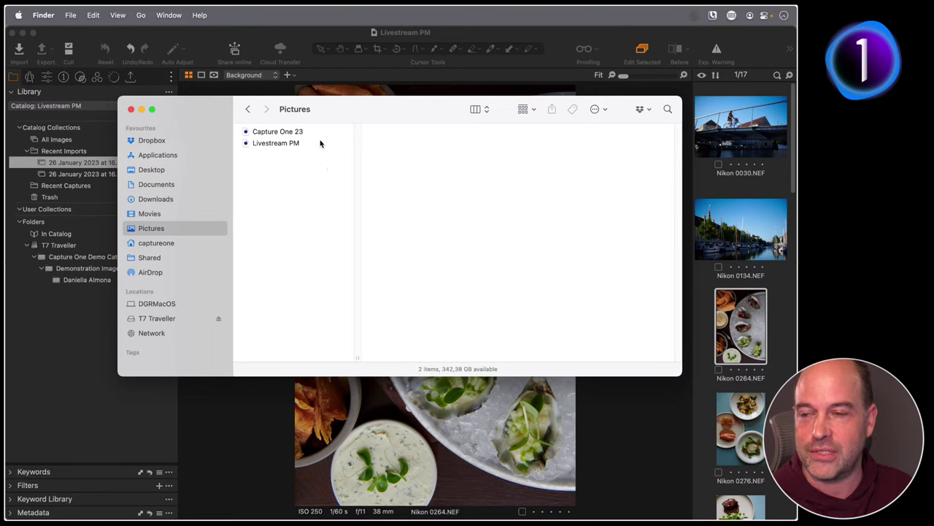
right_click(270, 144)
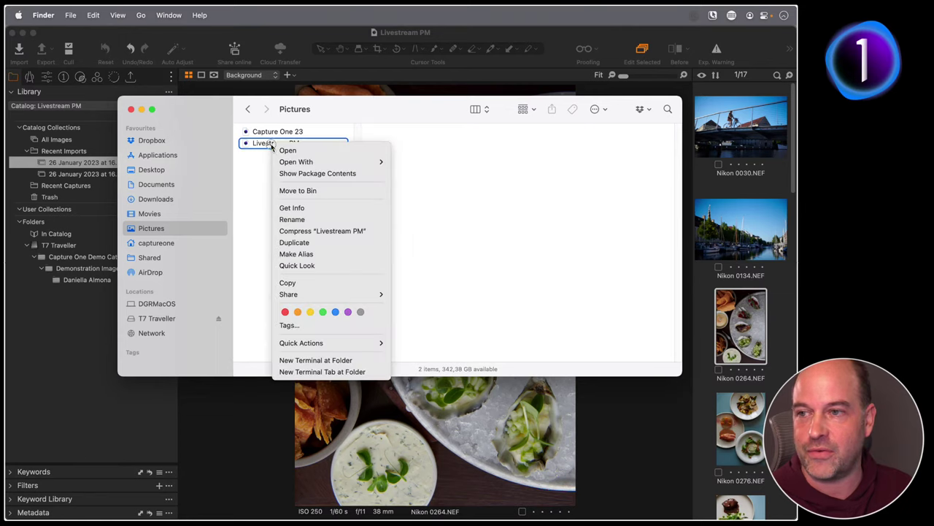
click(361, 173)
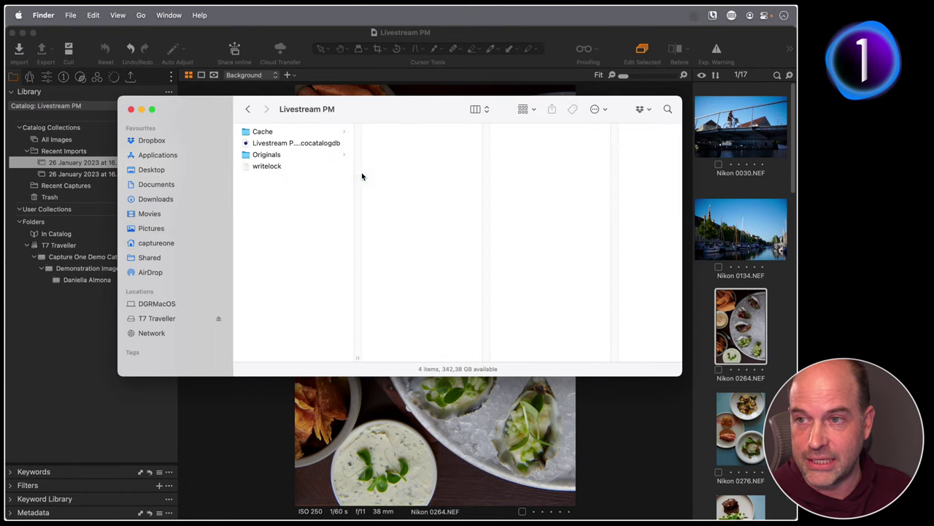
click(272, 154)
click(406, 135)
click(529, 135)
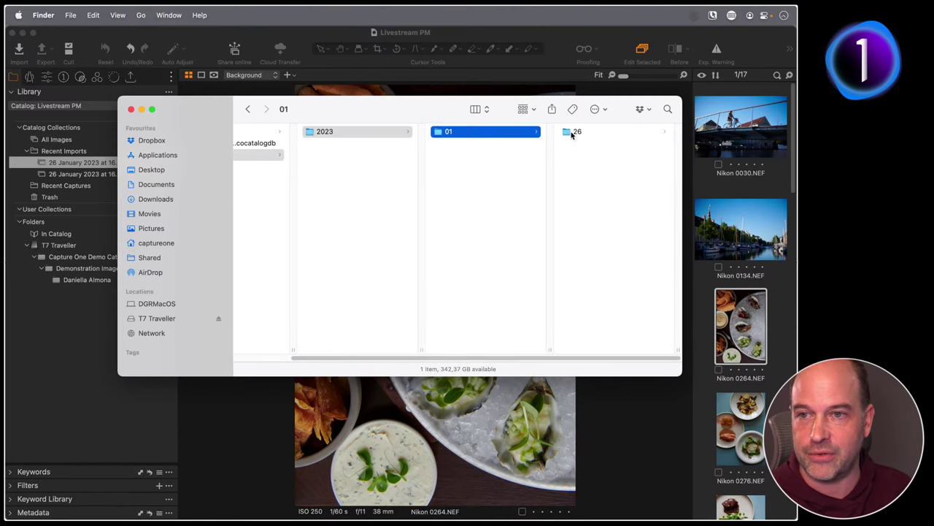
click(571, 135)
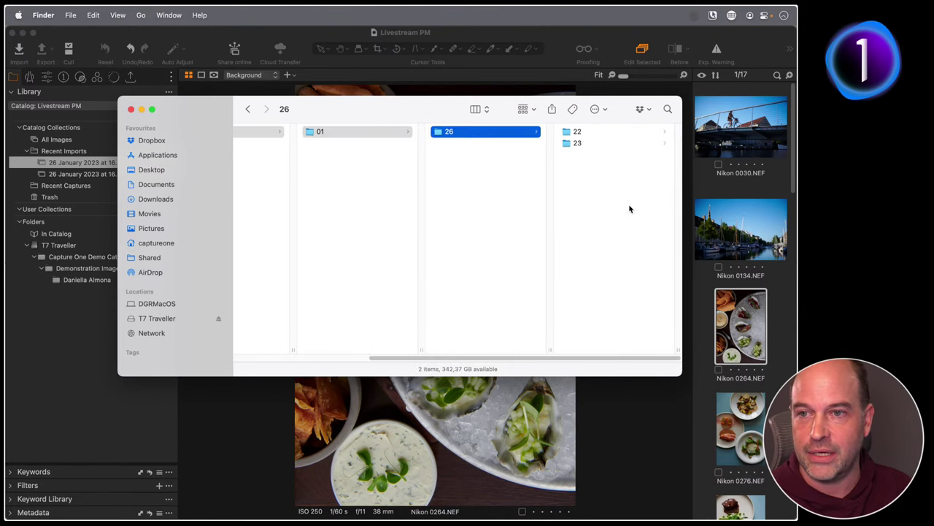
click(576, 135)
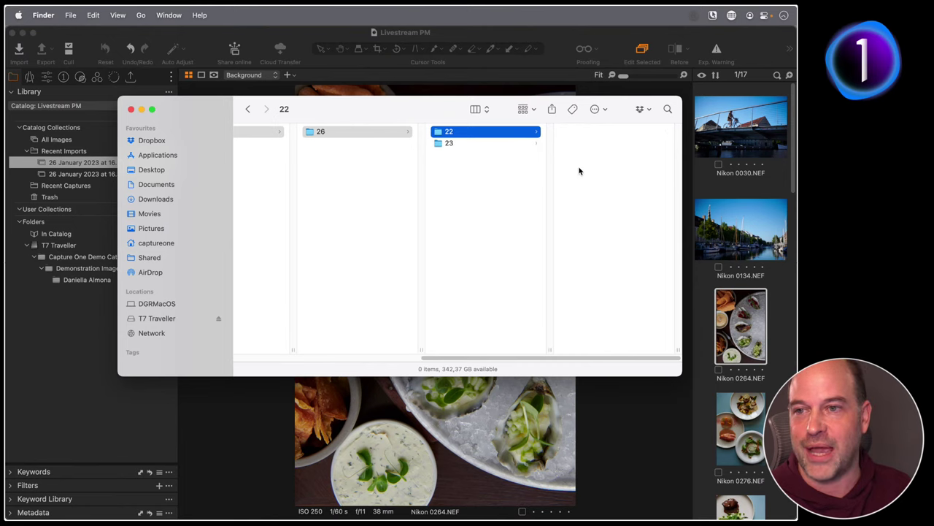
click(486, 142)
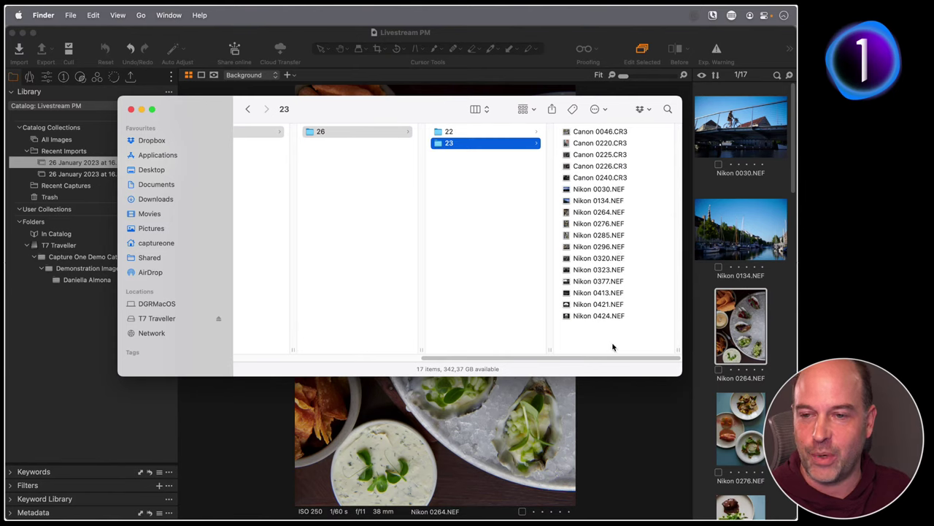
drag(526, 358, 345, 361)
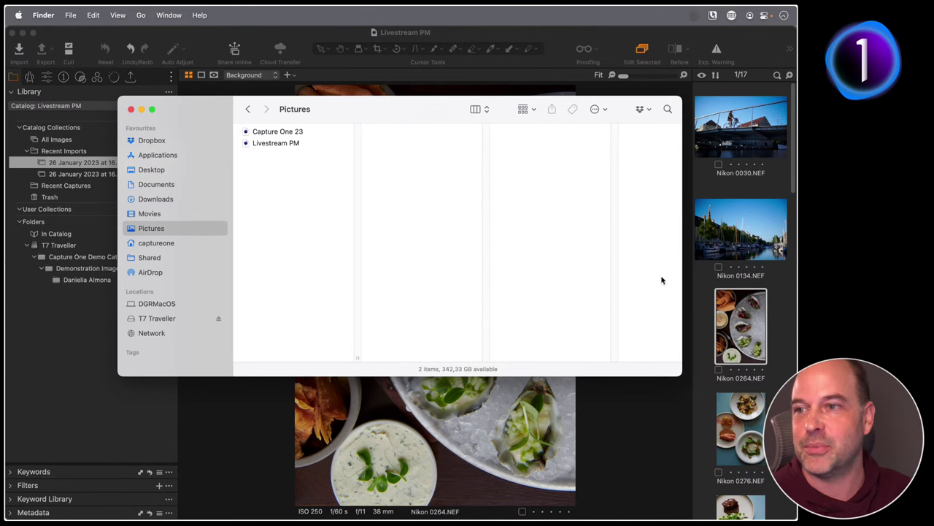
Switch to Capture One, try to move Nikon 0264.NEF into In Catalog, and show that folder's images
drag(329, 109, 368, 128)
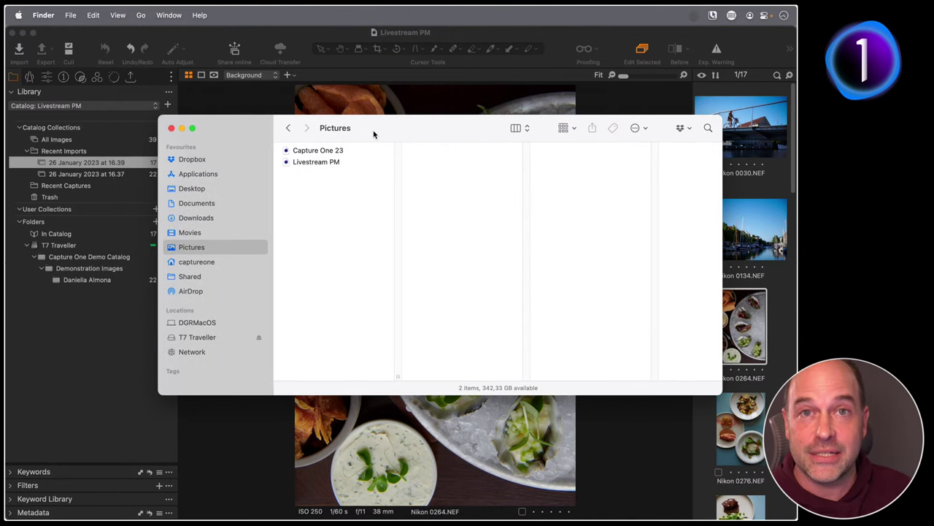
click(47, 396)
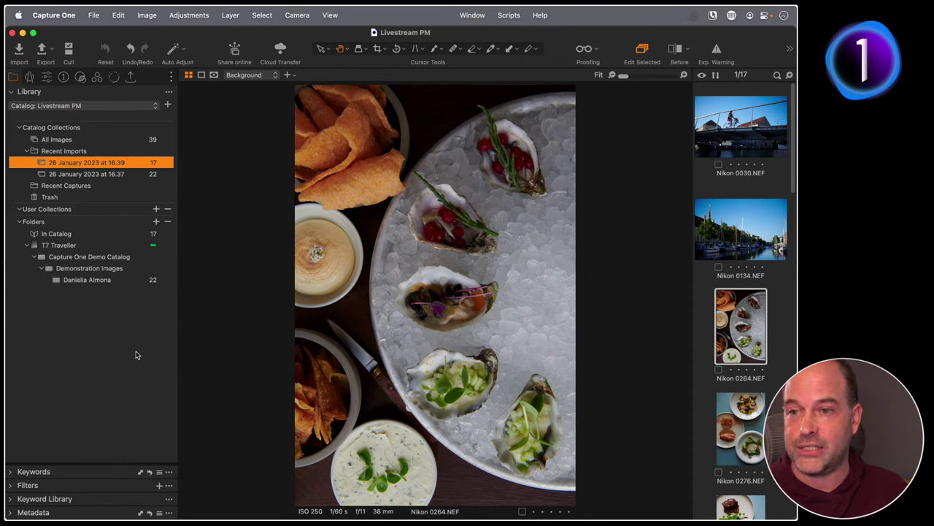
click(111, 301)
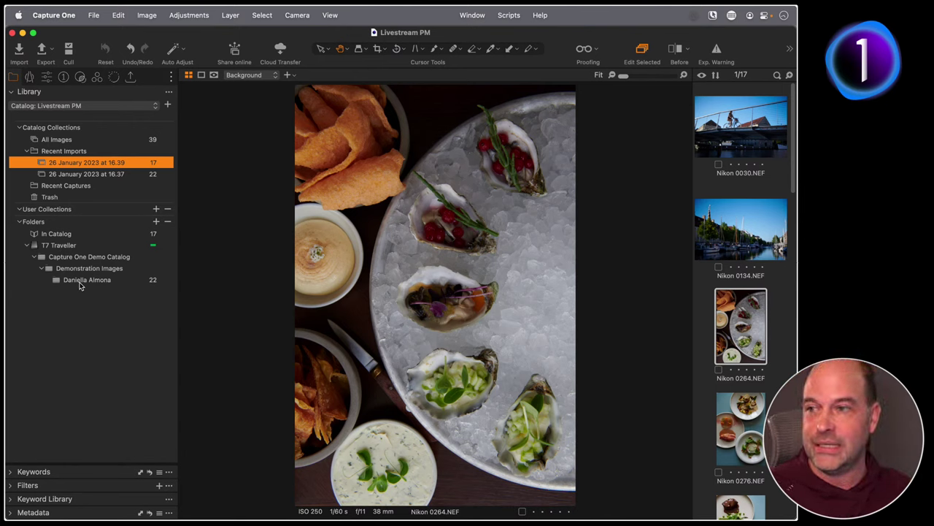
drag(742, 331, 57, 236)
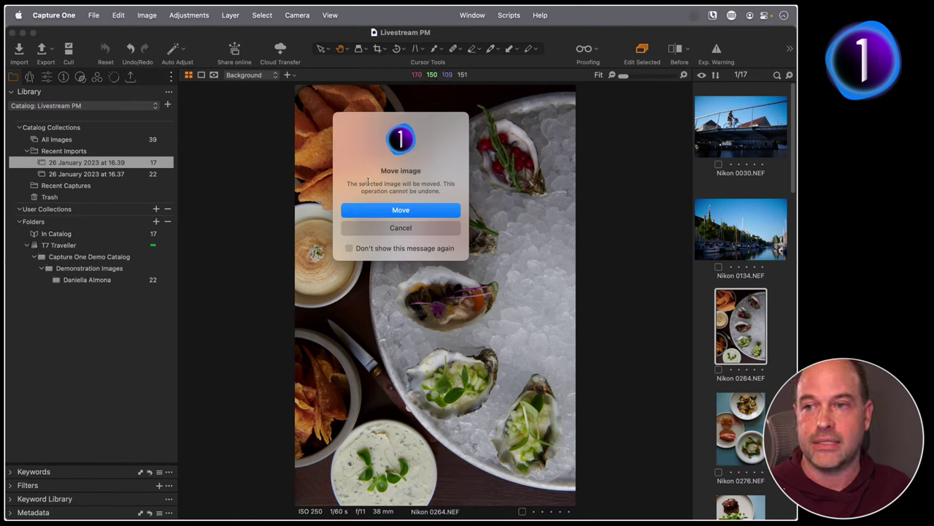
click(411, 211)
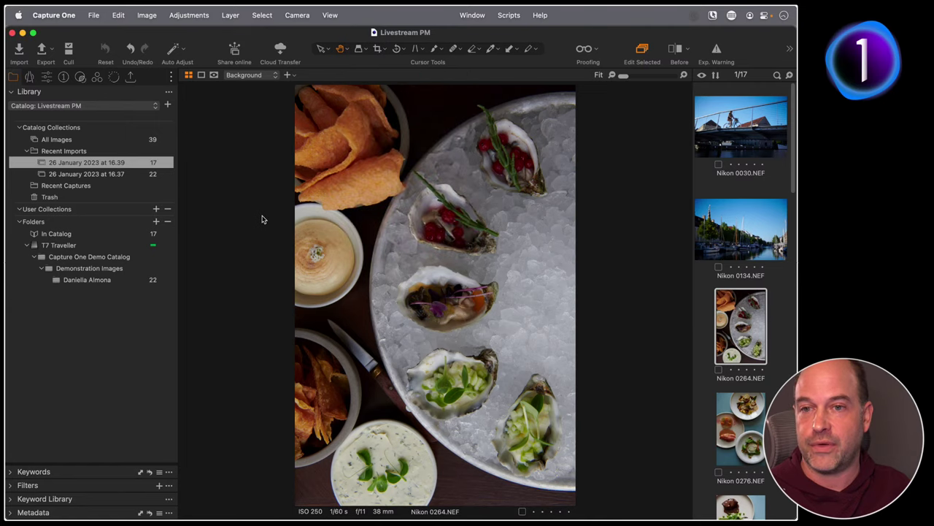
click(79, 235)
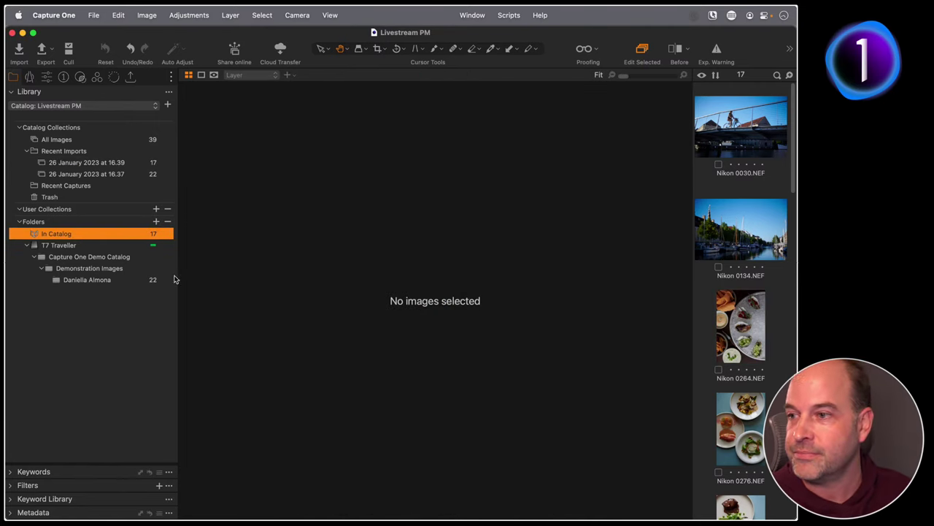
Move the black-and-white Shoot_02_BW.jpg portrait from the Demonstration Images subfolder into In Catalog and show it there in the thumbnail grid
click(112, 281)
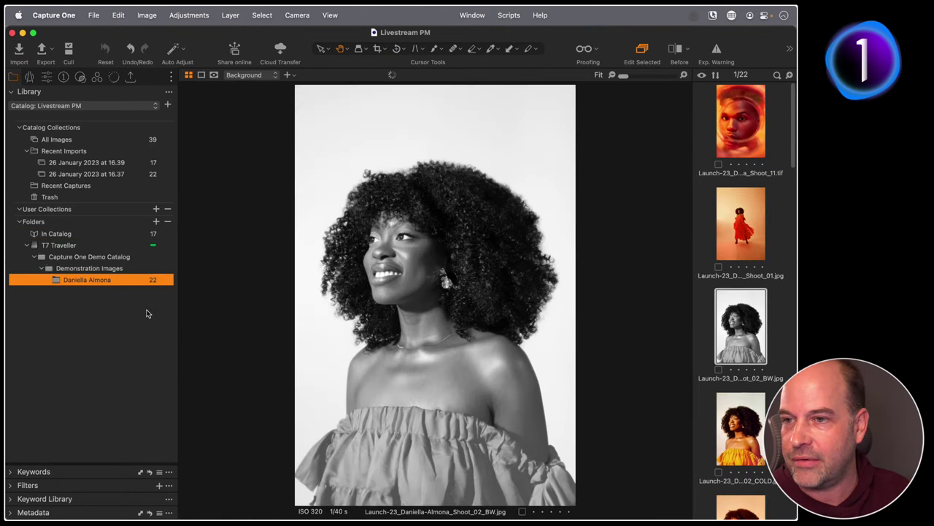
drag(744, 327, 60, 235)
click(402, 210)
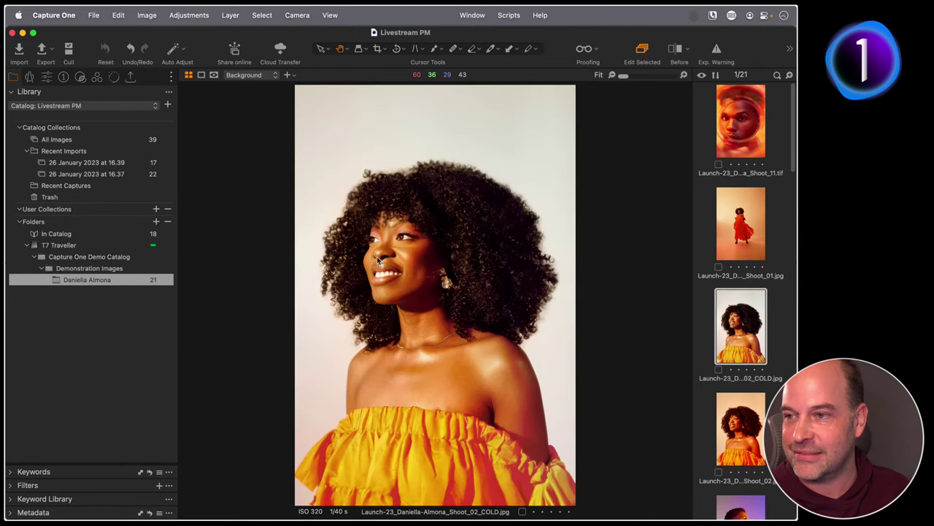
click(105, 234)
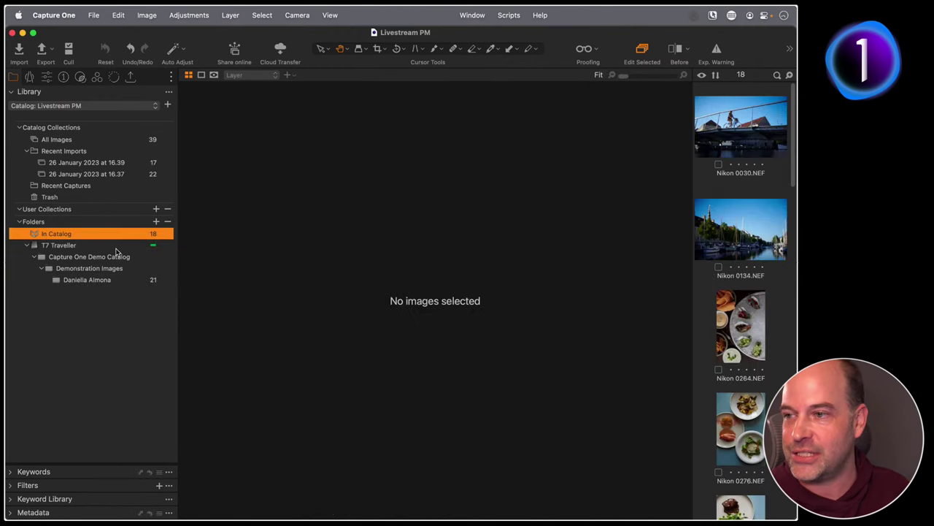
key(super+alt+v)
scroll(453, 251, down, 5)
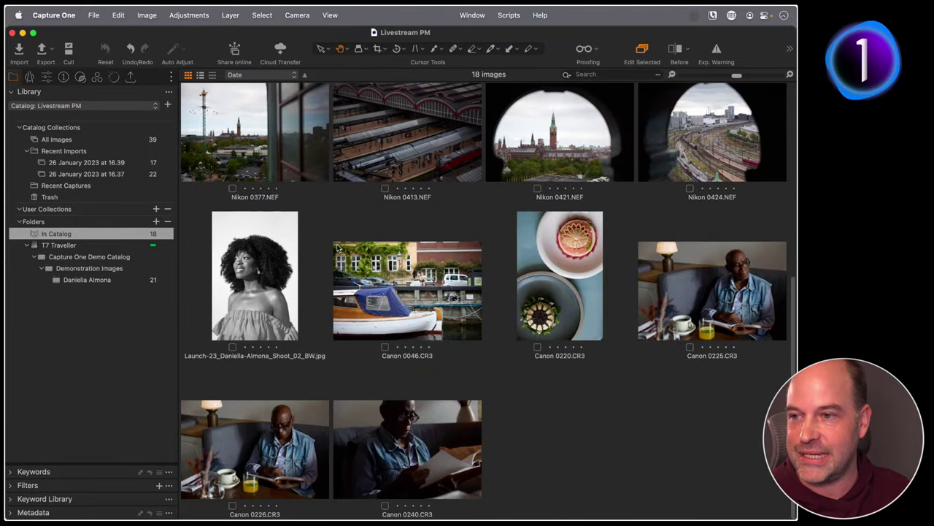
Move the black-and-white portrait from In Catalog back to its original subfolder under Demonstration Images, confirming the move
click(250, 267)
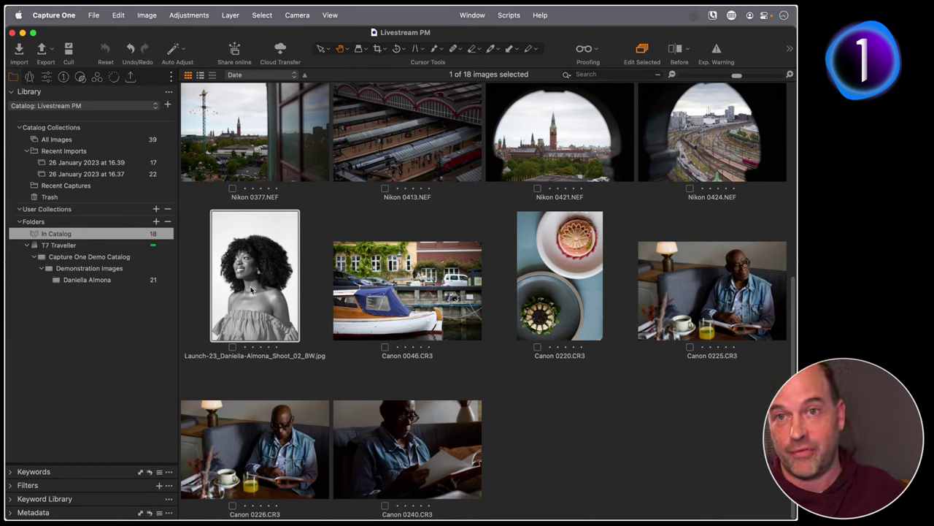
drag(247, 292, 100, 287)
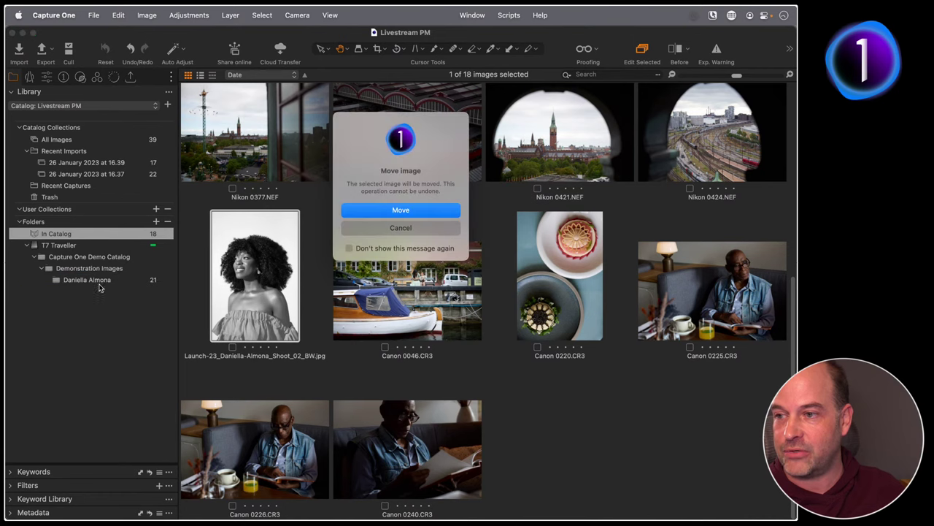
click(430, 211)
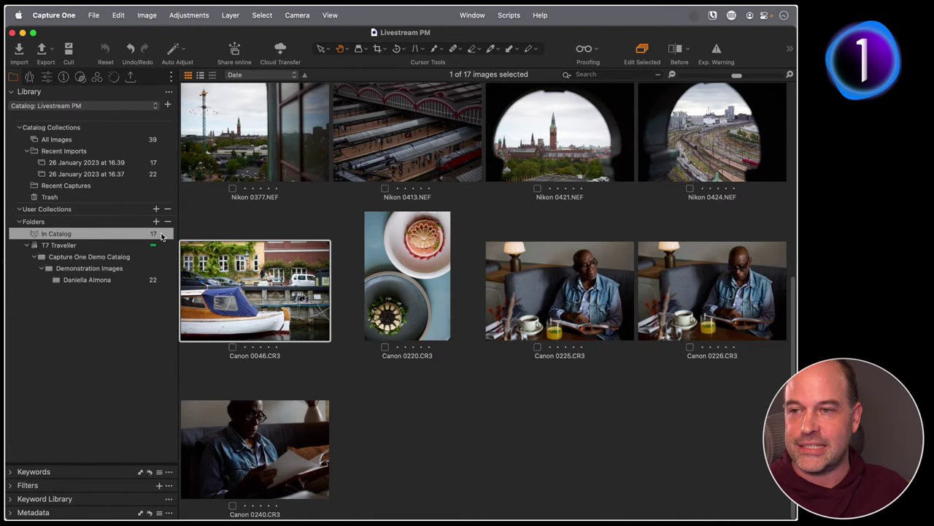
Switch to Finder and select the Livestream PM catalog in the Pictures folder
key(super+Tab)
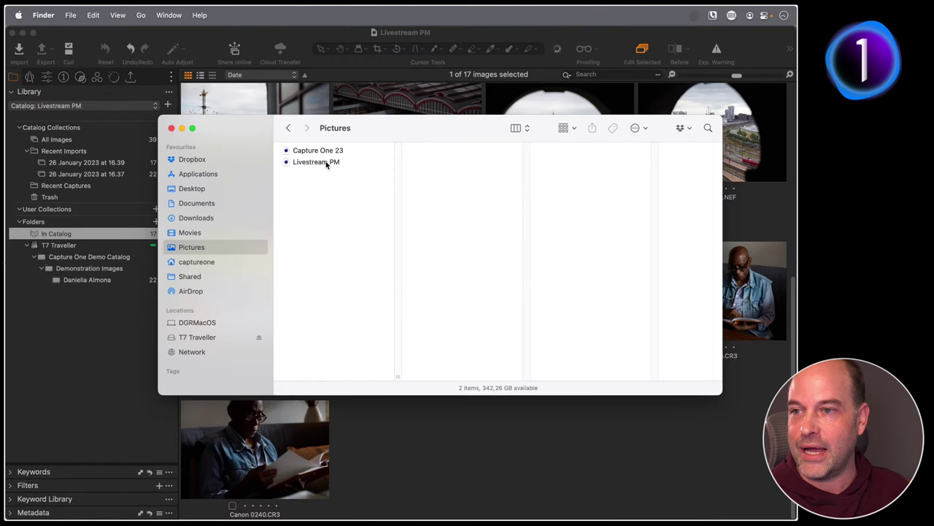
click(326, 163)
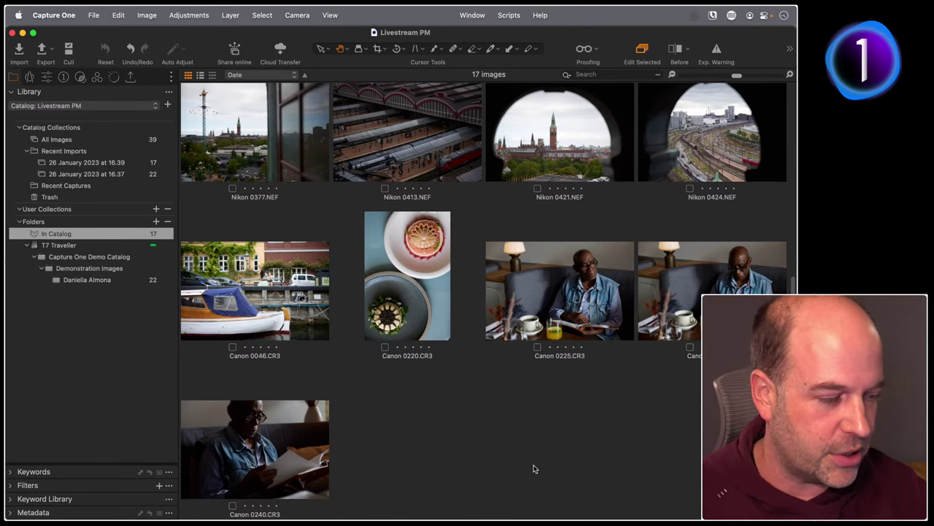
Open the Import Images window in Capture One and compare the Add to Catalog and Copy into Catalog destinations
key(super+shift+i)
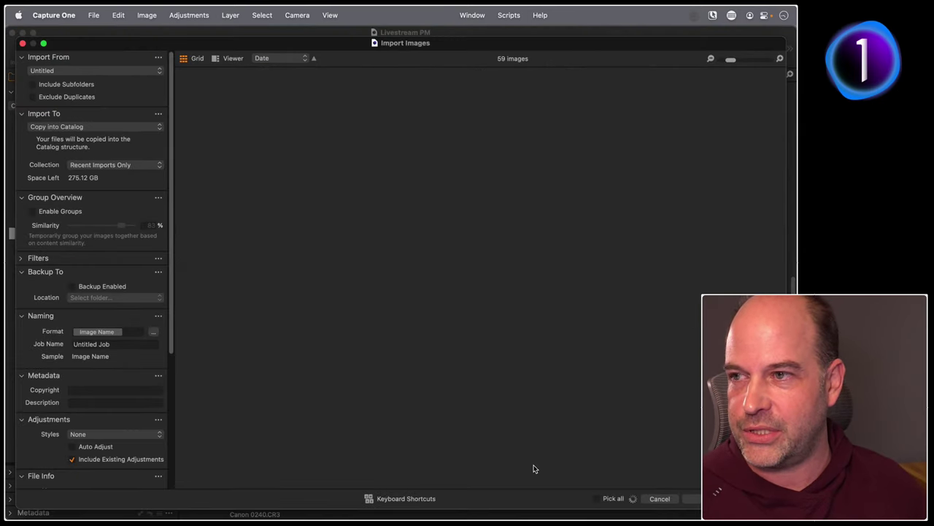
click(97, 128)
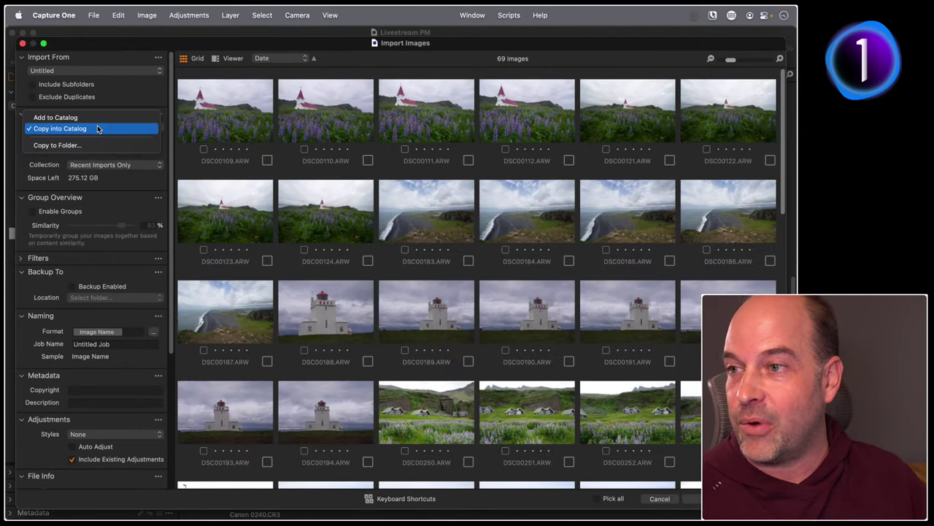
click(97, 117)
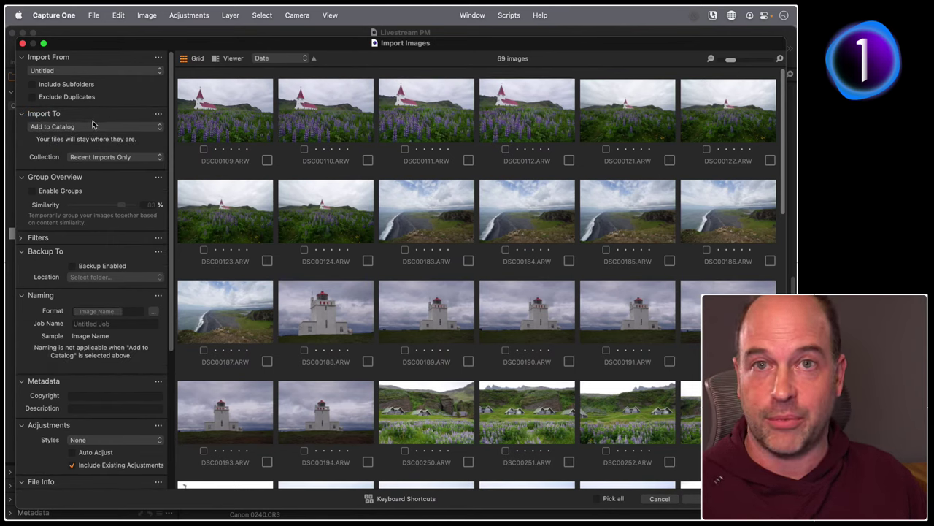
click(89, 131)
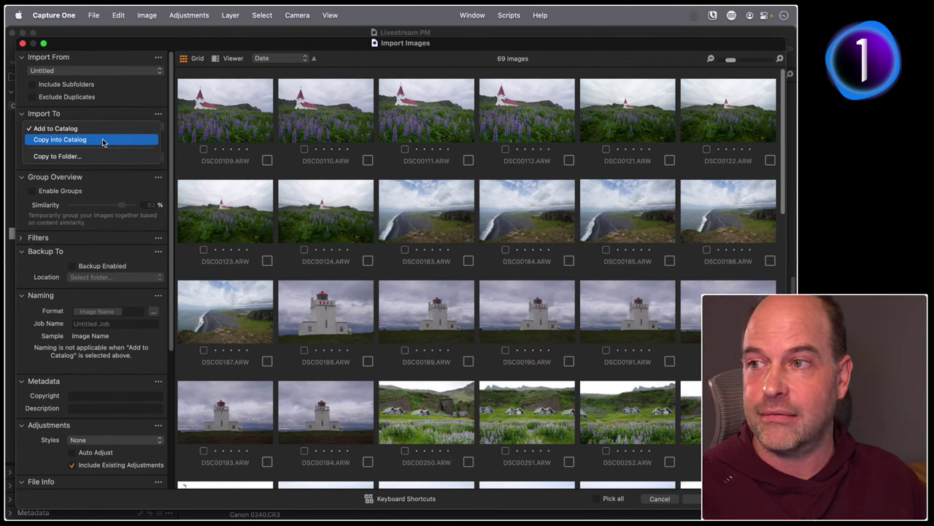
click(100, 140)
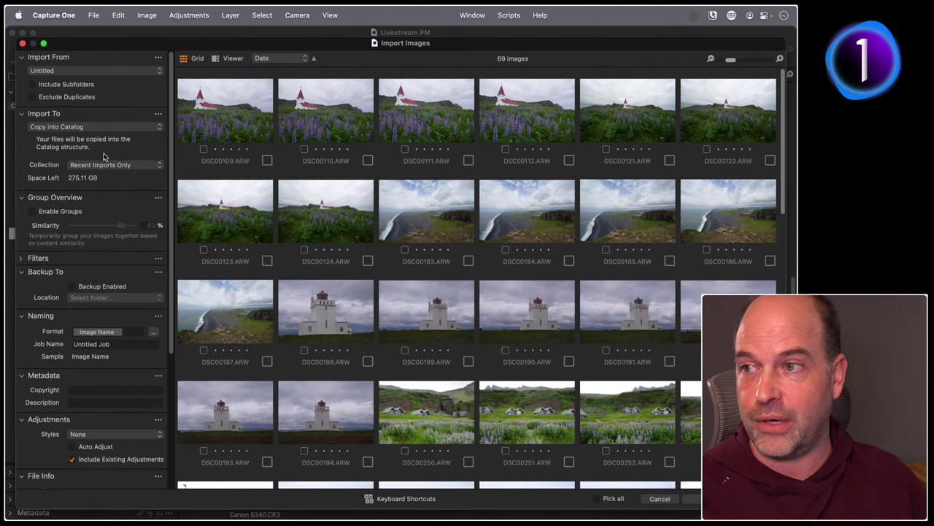
Set the import destination to Copy to Folder, using a new folder named Iceland created inside Pictures
click(86, 127)
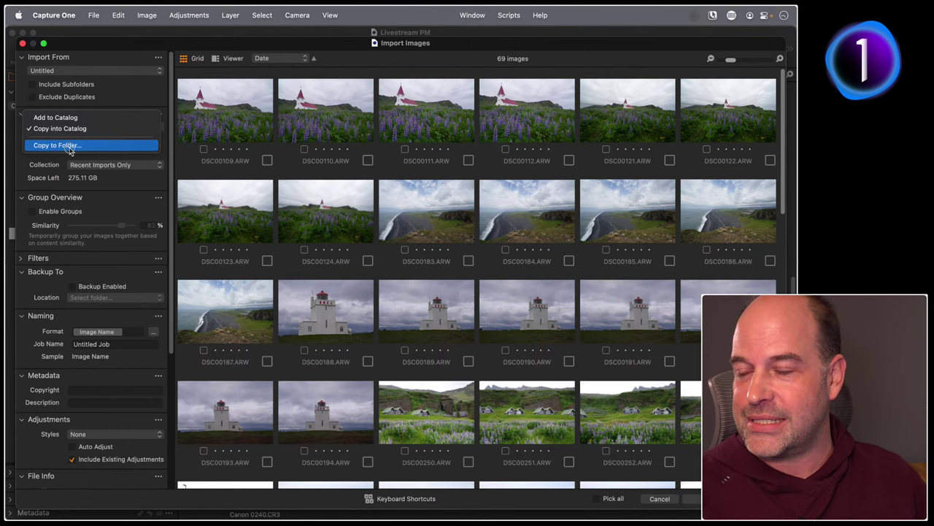
click(72, 145)
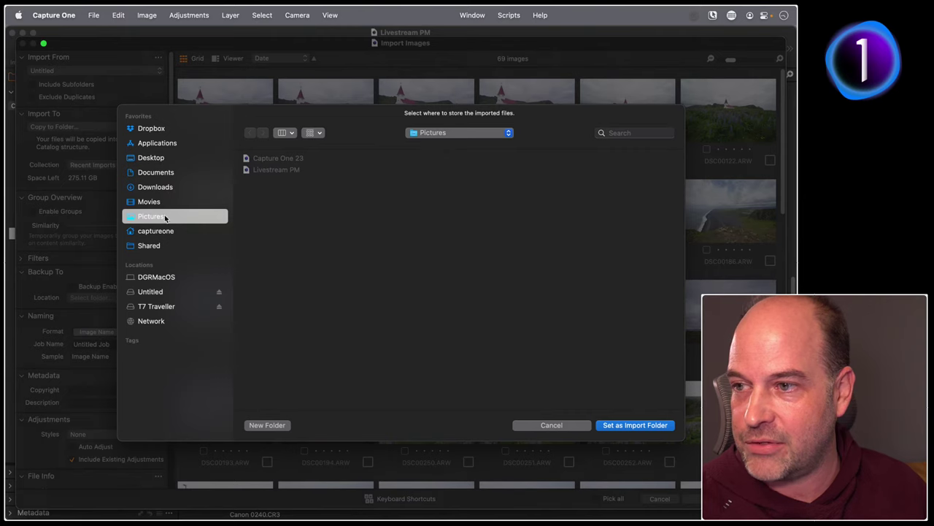
click(267, 425)
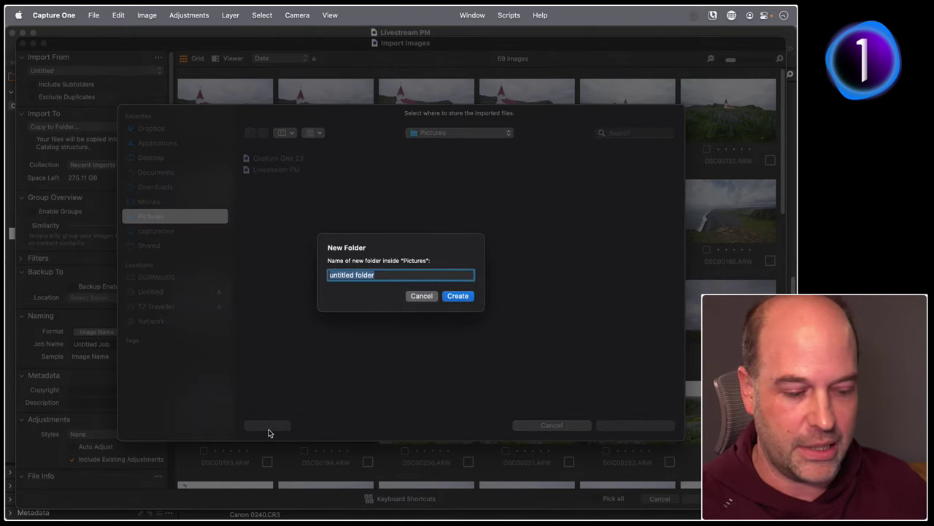
text(Iceland)
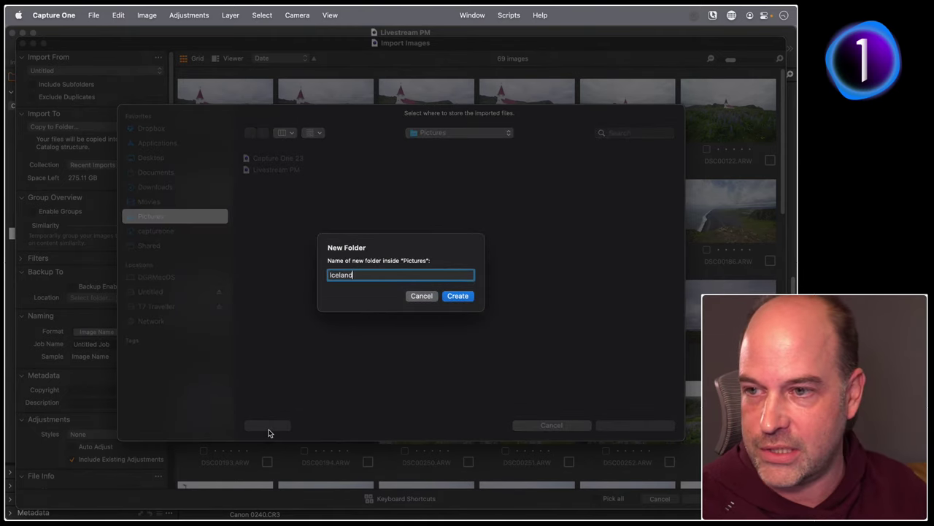
click(447, 300)
click(629, 425)
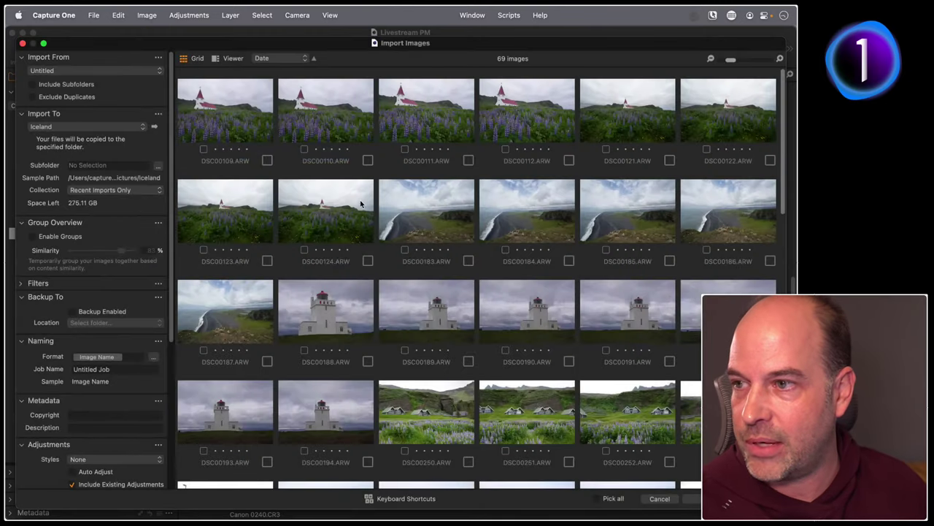
click(106, 127)
click(104, 129)
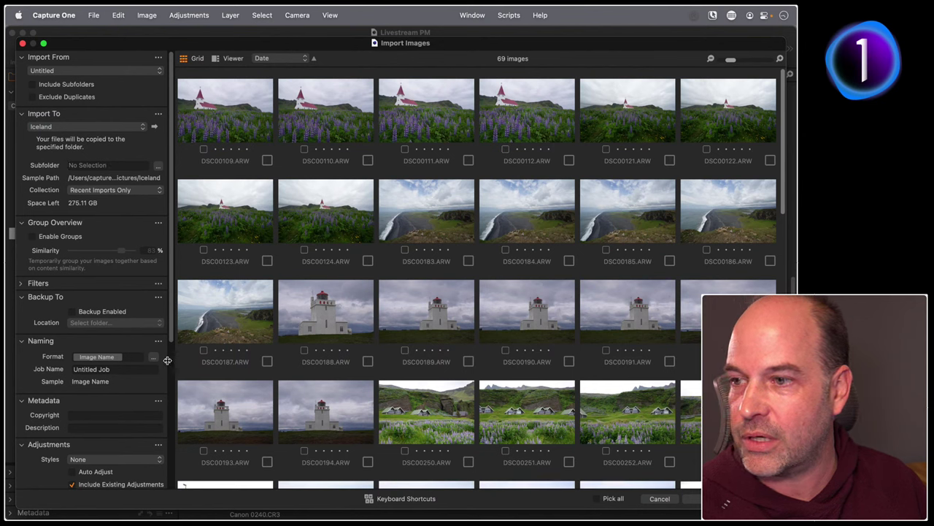
Pick all images and import them into the Iceland folder, moving the Activities window over the viewer
click(610, 498)
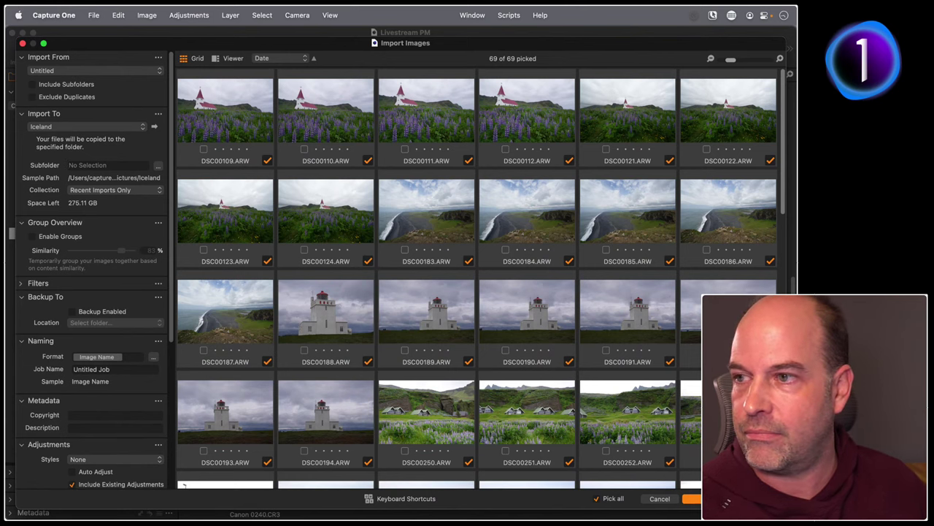
key(Return)
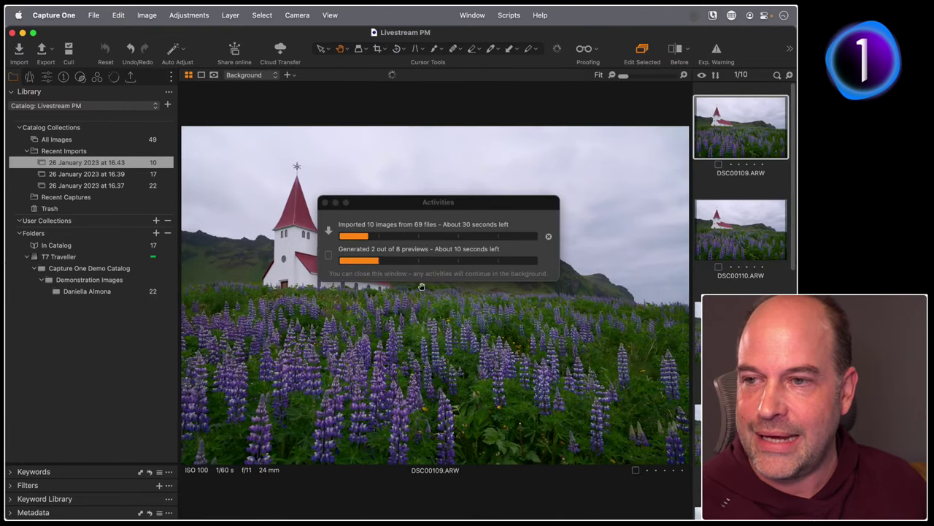
drag(409, 201, 395, 159)
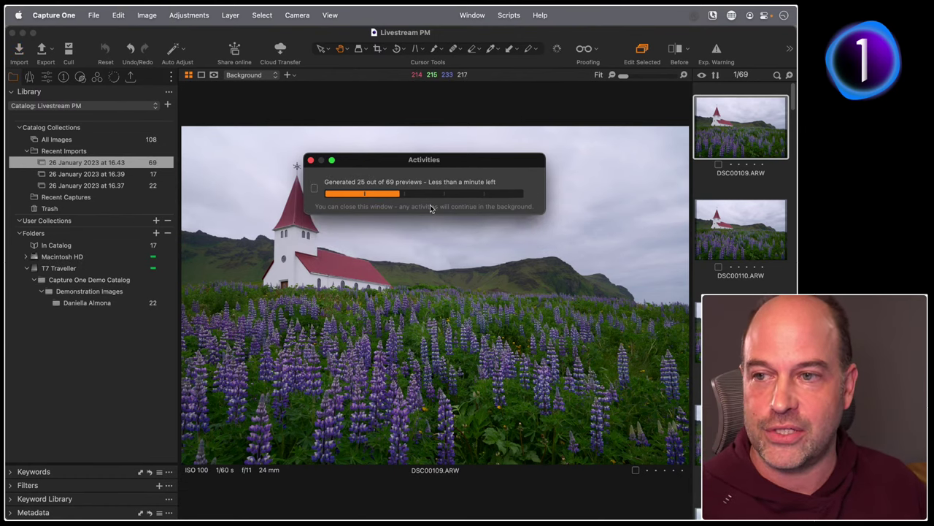
drag(426, 163, 423, 189)
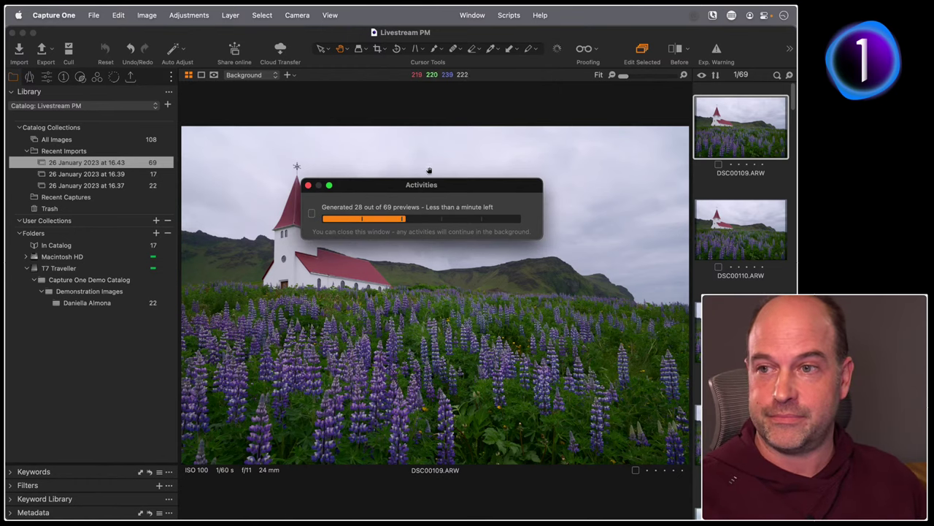
View the imported image DSC00280.ARW, inspect its rocks at 100%, return to the fitted view, and close the Activities window
scroll(741, 219, down, 15)
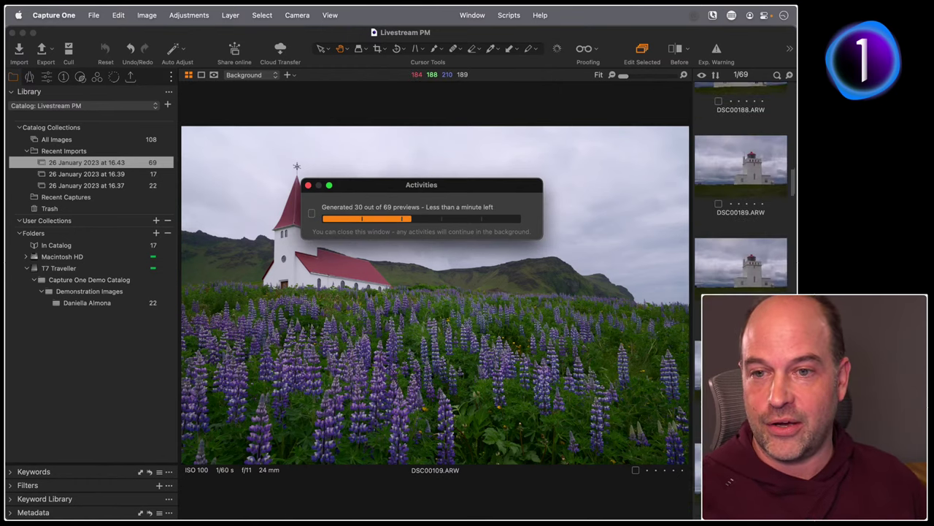
scroll(741, 219, down, 20)
click(743, 282)
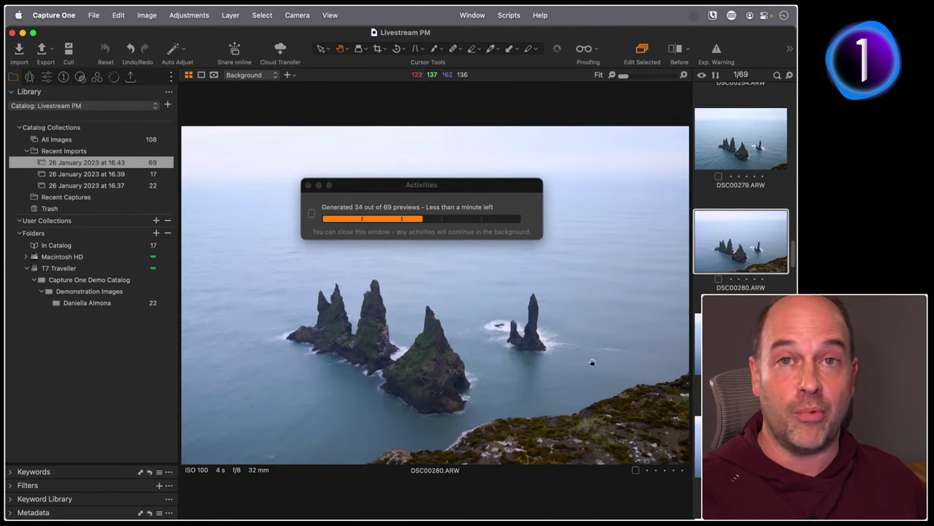
click(460, 383)
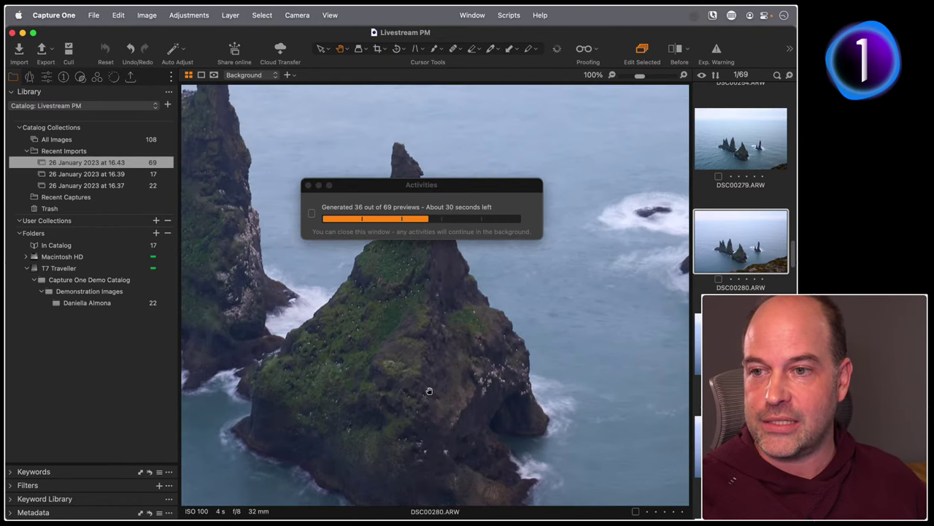
click(429, 391)
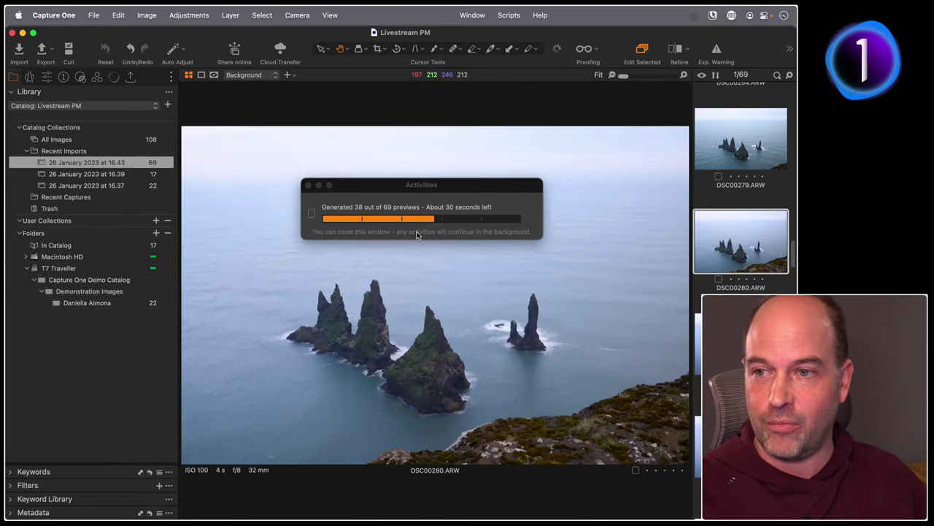
click(308, 185)
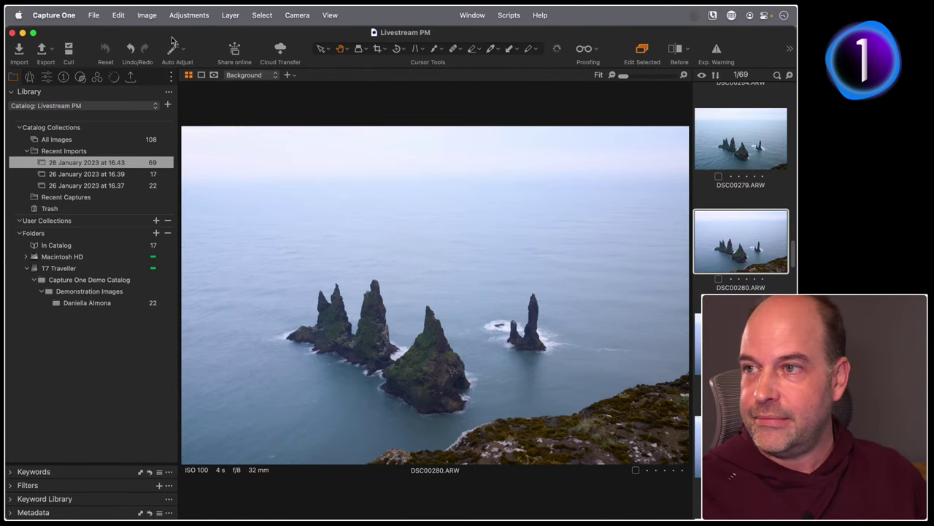
Open the Image preferences and review the Preview Image Size options, keeping 5120 (Recommended)
click(62, 16)
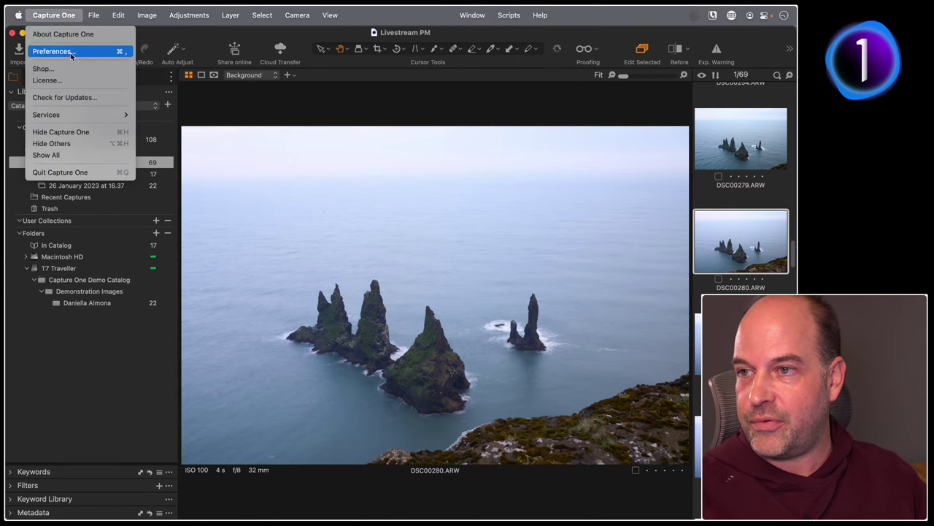
click(70, 51)
click(291, 53)
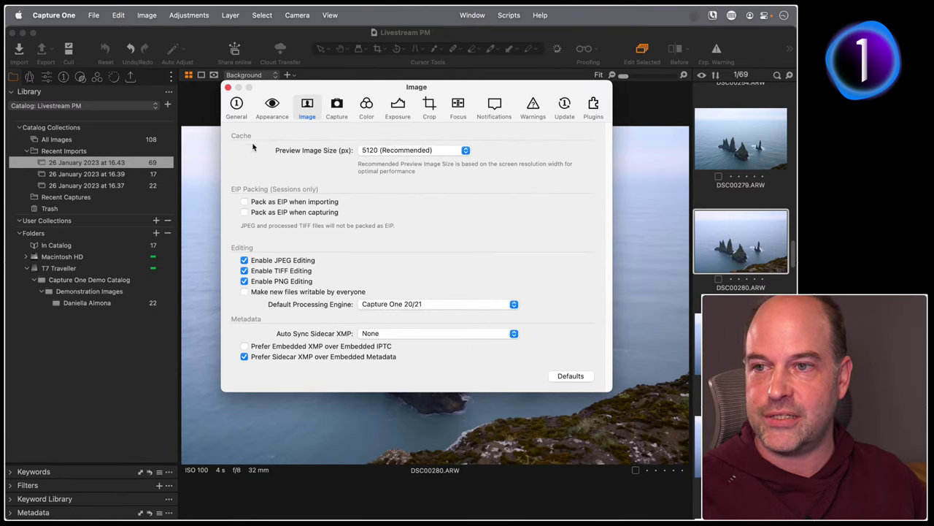
click(459, 150)
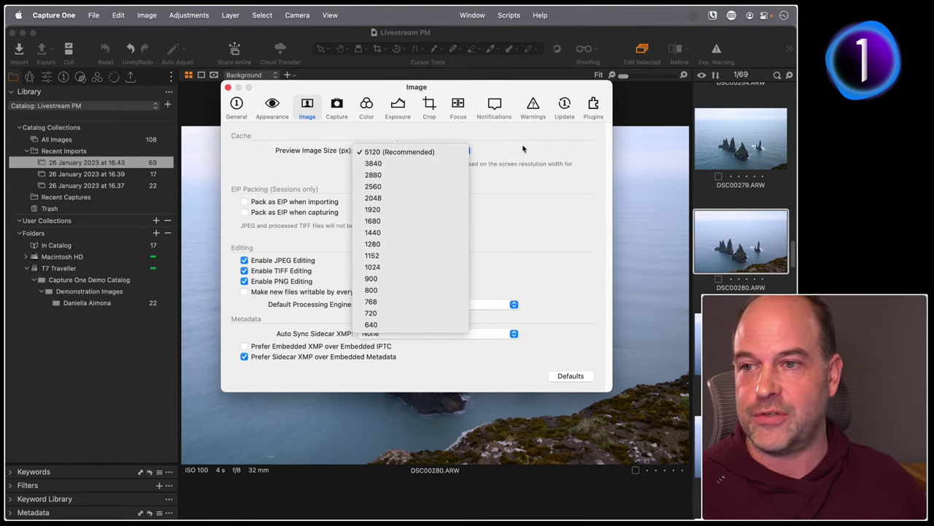
click(441, 151)
Browse the imported images to the lighthouse photo DSC00193.ARW, inspect it at 100%, and return to the fitted view
click(748, 234)
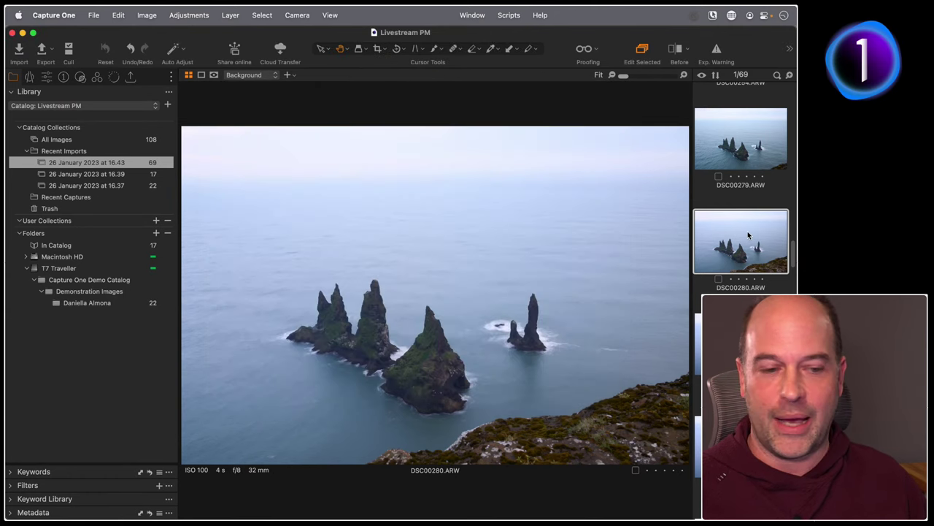
key(Up)
key(Up)
key(Up)
key(Up)
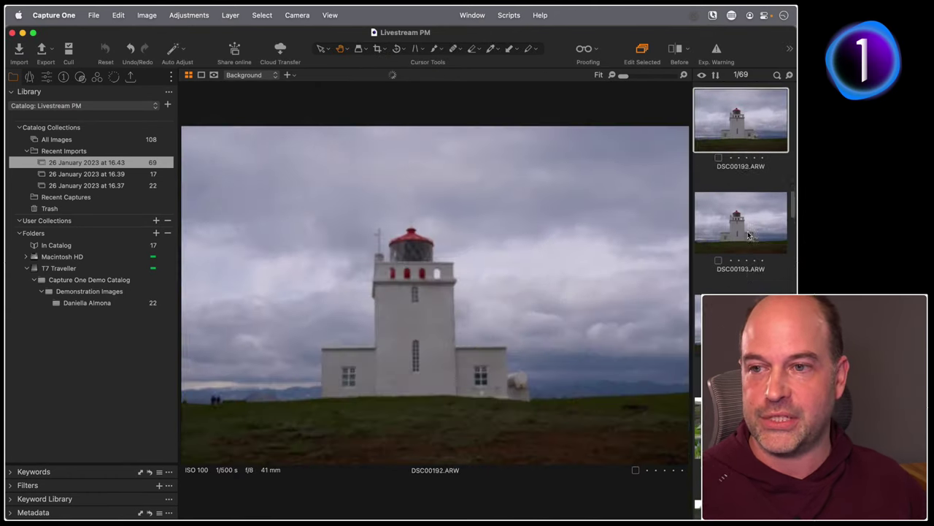
key(Up)
key(Down)
key(Down)
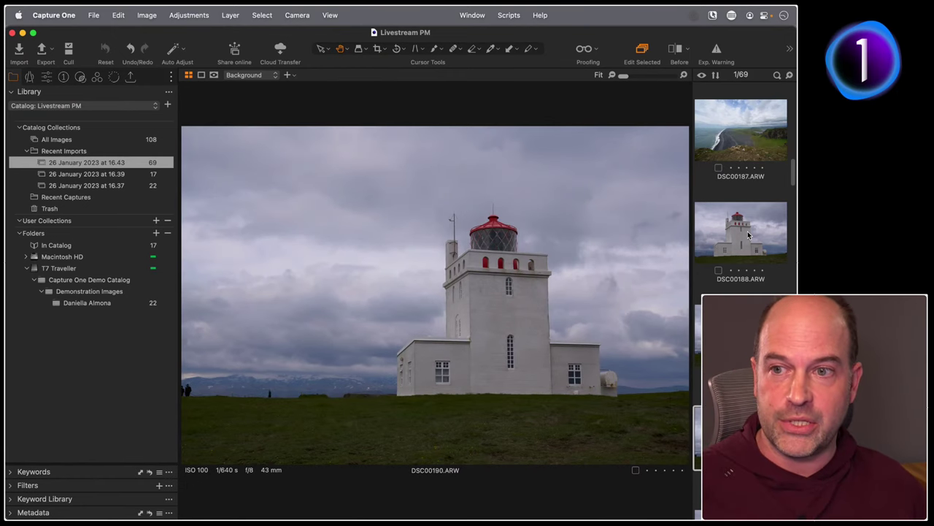
key(Down)
key(Down)
key(Down)
key(Down)
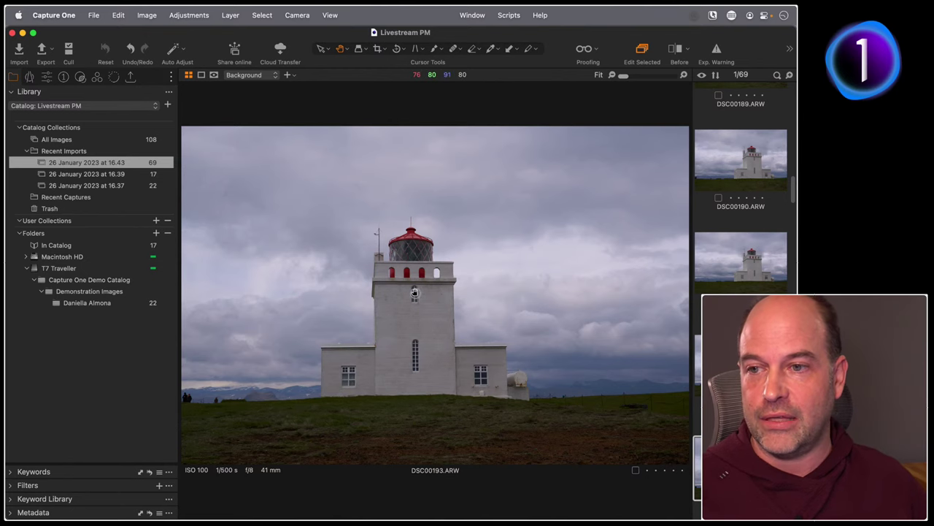
click(423, 304)
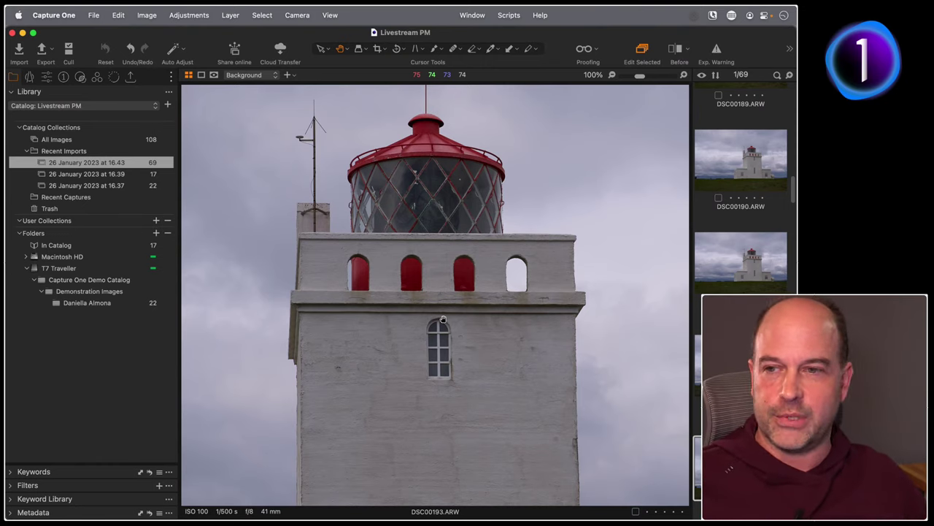
double_click(388, 298)
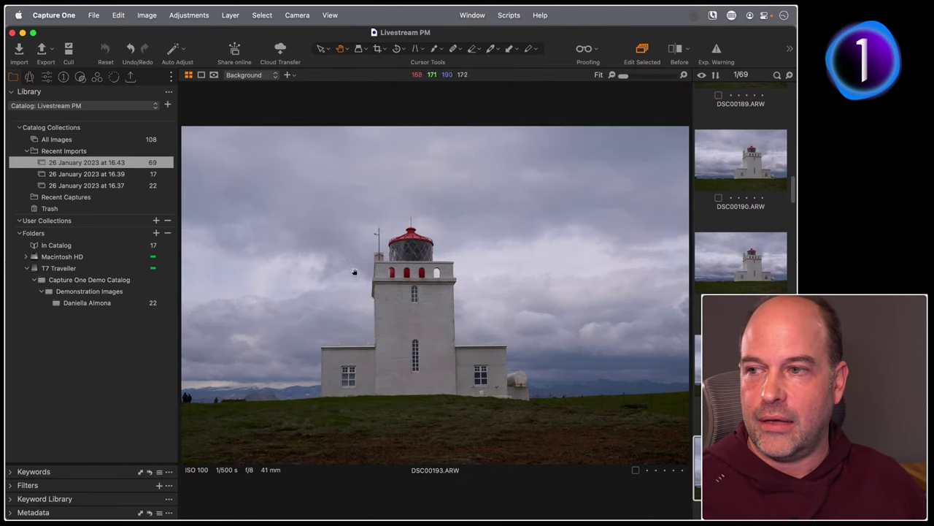
Expand the Macintosh HD folder tree through Users, captureone and Pictures to the dated subfolders of Iceland
click(26, 257)
click(33, 268)
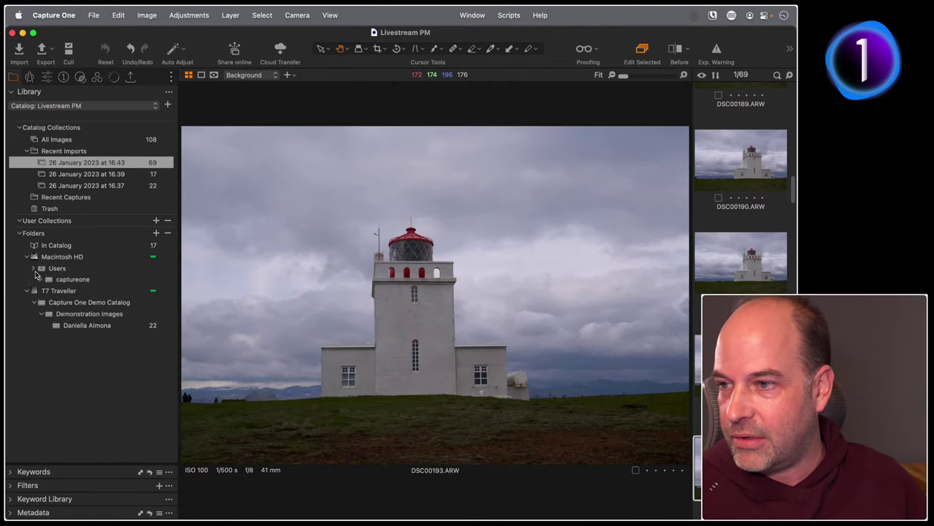
click(41, 280)
click(48, 291)
click(56, 303)
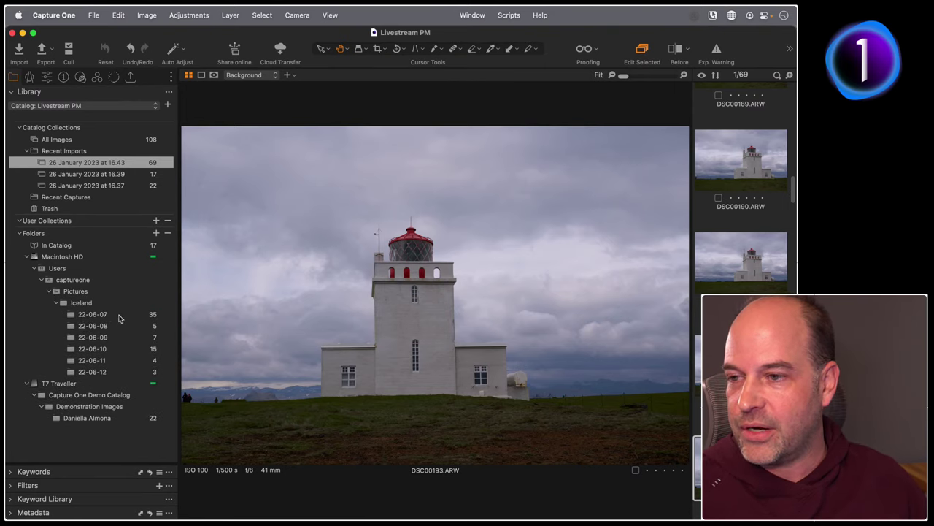
View the contents of Iceland's dated subfolders between 22-06-07 and 22-06-12, ending on 22-06-07
click(116, 315)
click(109, 327)
click(108, 337)
click(107, 361)
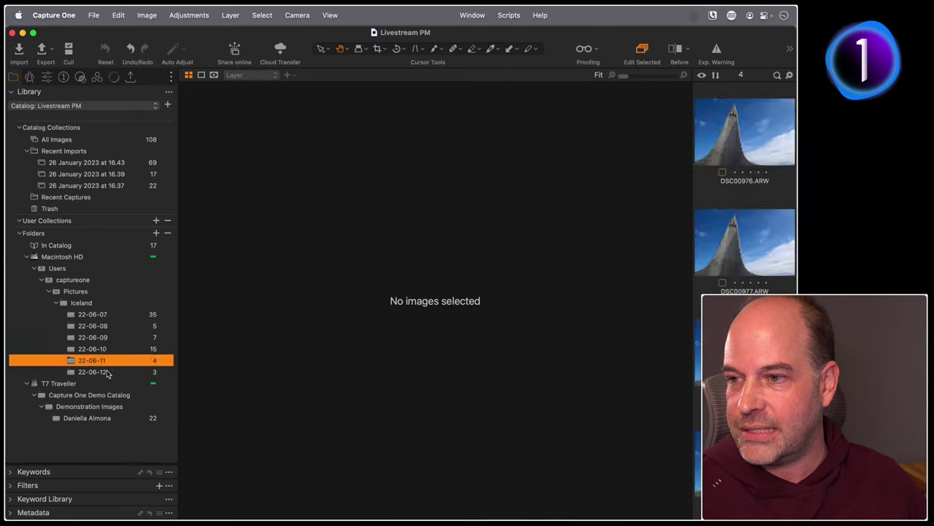
click(107, 372)
click(106, 361)
click(104, 349)
click(98, 314)
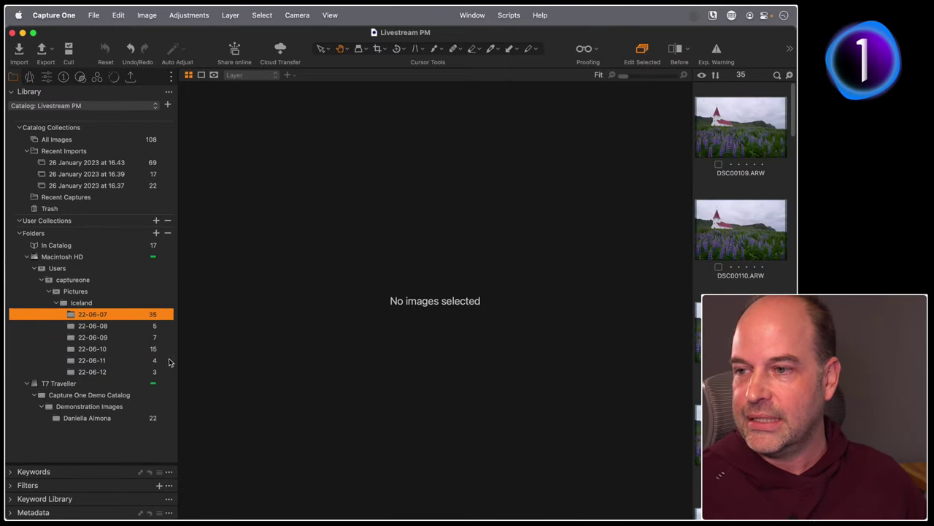
Compare the T7 Traveller demonstration folder with the In Catalog images, and view DSC00110.ARW in folder 22-06-07
click(107, 418)
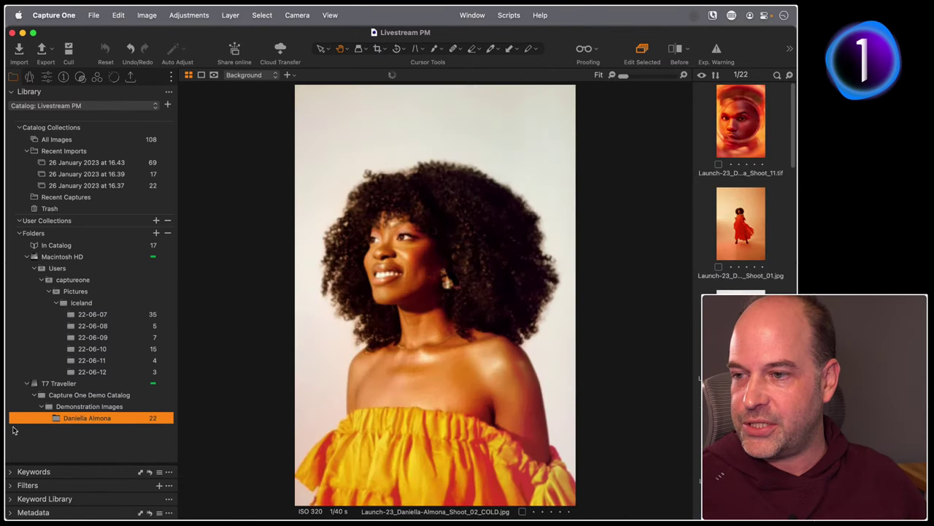
click(72, 246)
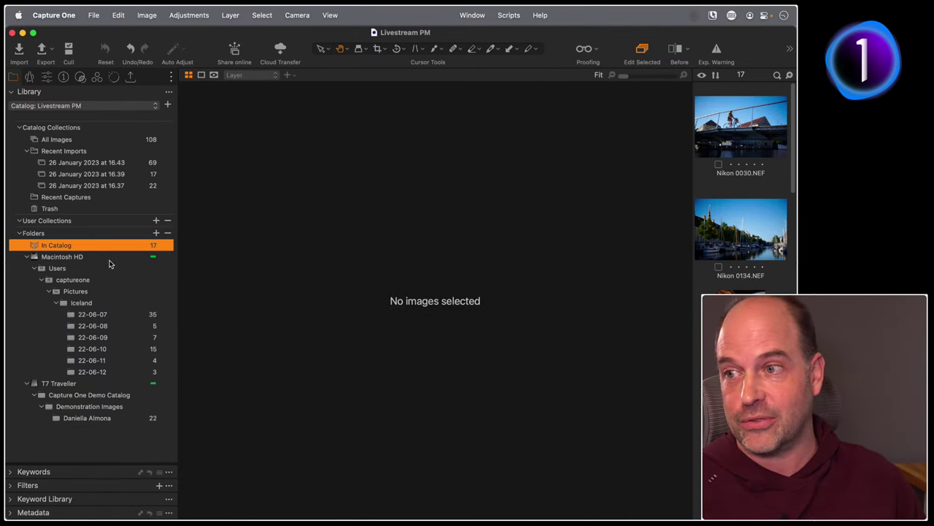
click(206, 299)
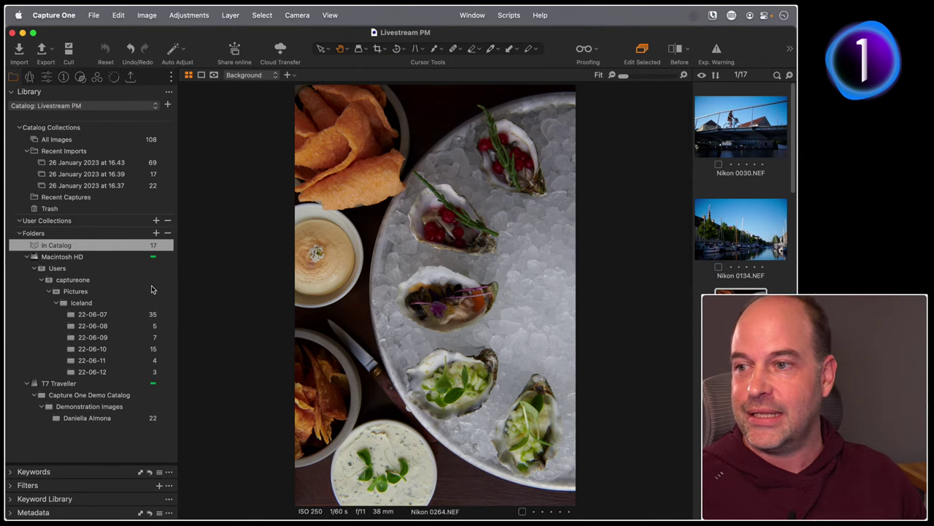
click(111, 315)
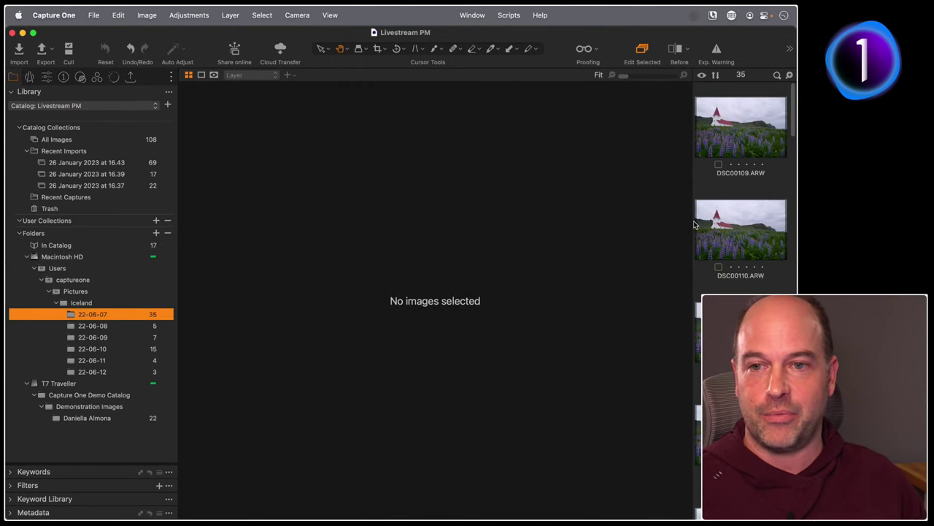
click(723, 228)
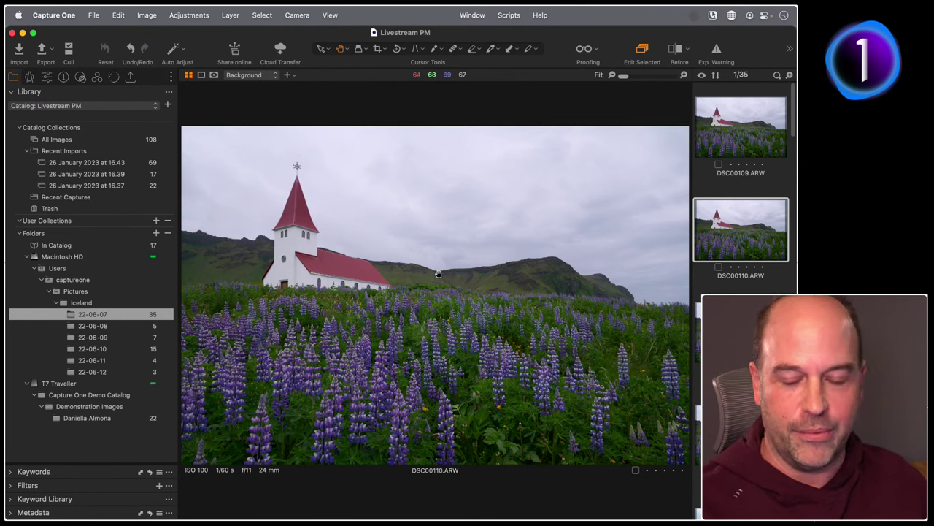
Switch to Finder to examine the Livestream PM catalog file in Pictures, and return to Capture One
key(super+Tab)
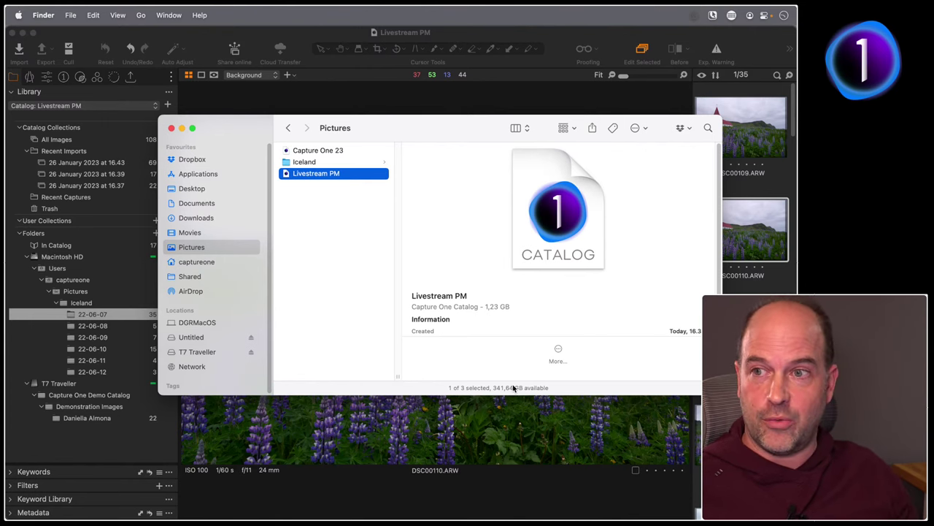
drag(332, 176, 337, 197)
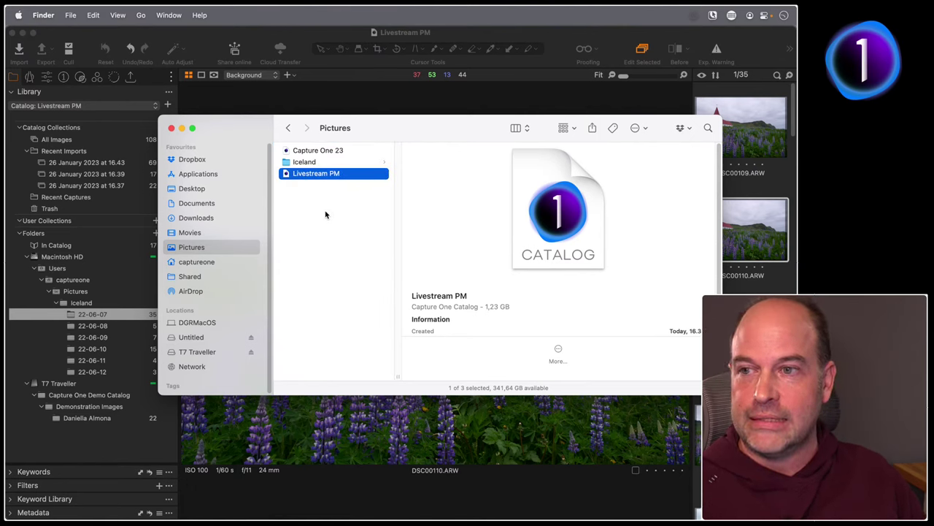
click(87, 253)
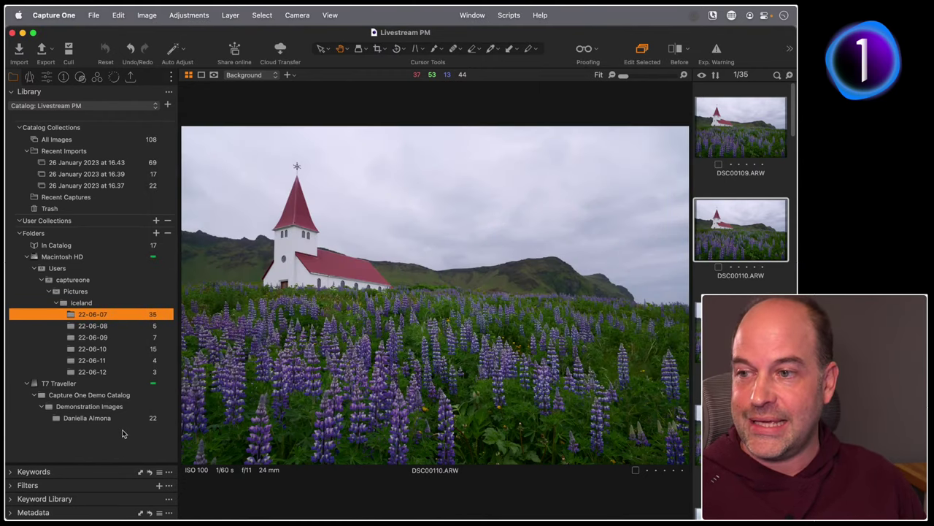
Switch to Finder, close its Pictures window, and return to Capture One
key(super+Tab)
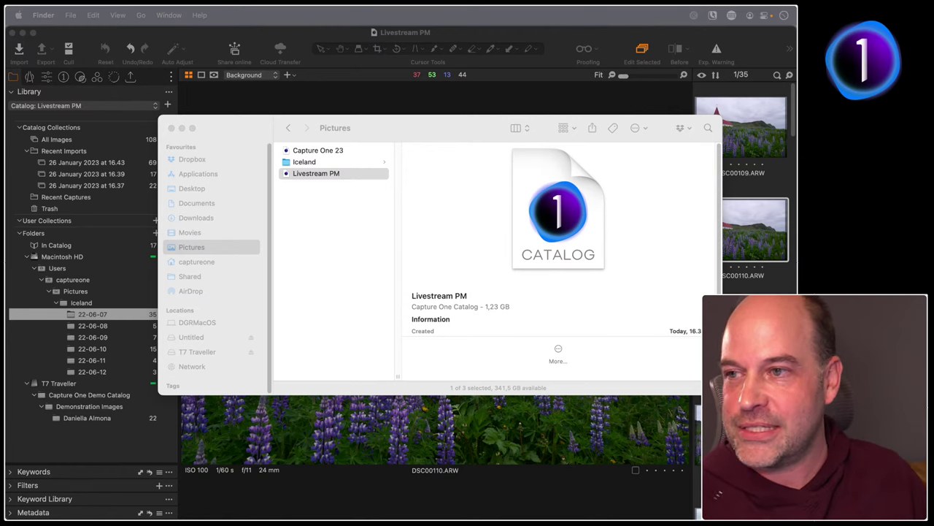
key(super+w)
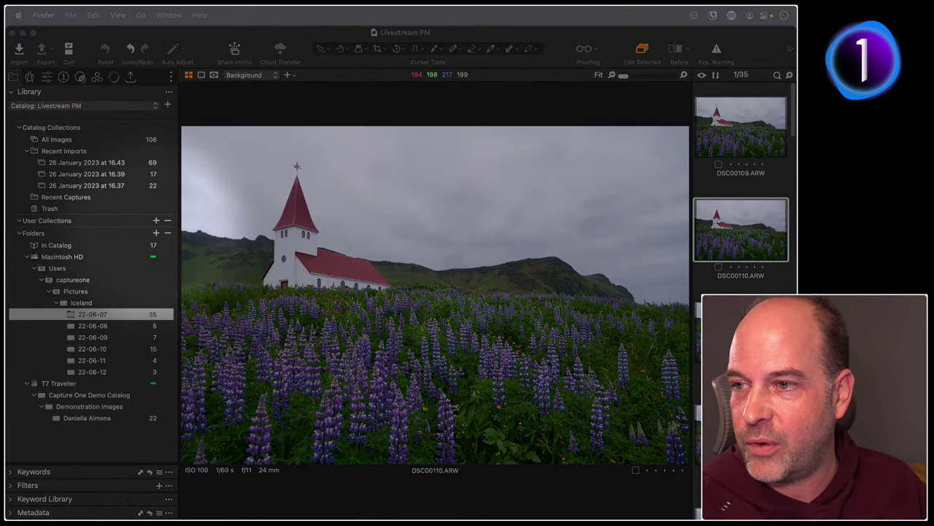
key(super+Tab)
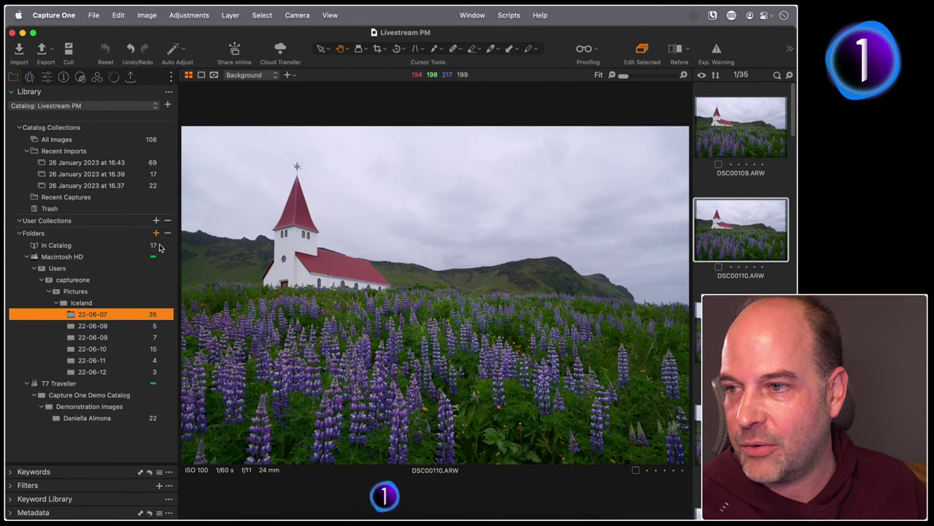
Start adding a folder to the catalog's Folders list and choose the T7 Traveller drive as its location
key(super+Tab)
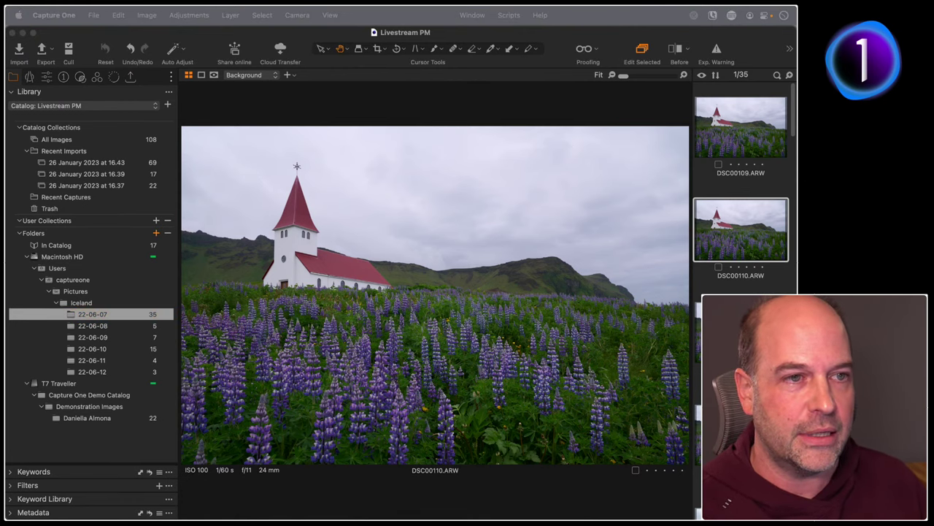
key(super+Tab)
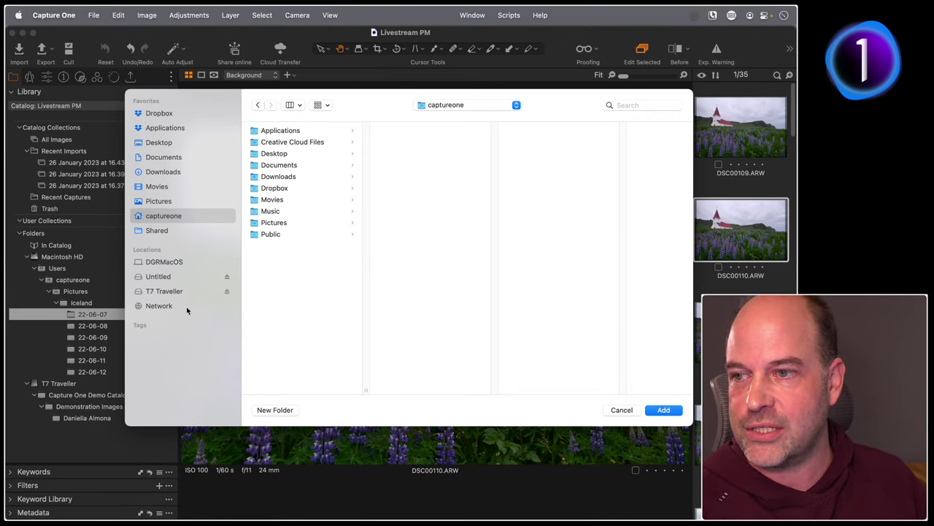
click(184, 207)
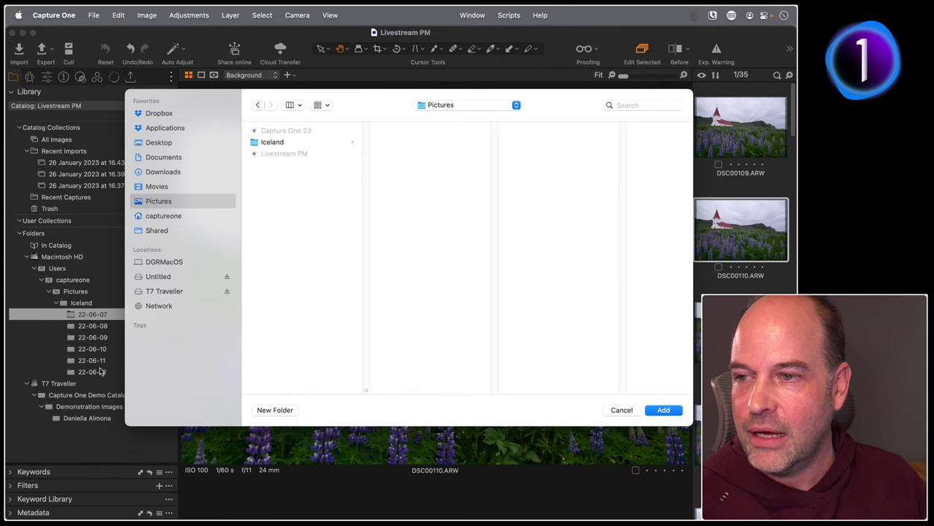
click(179, 292)
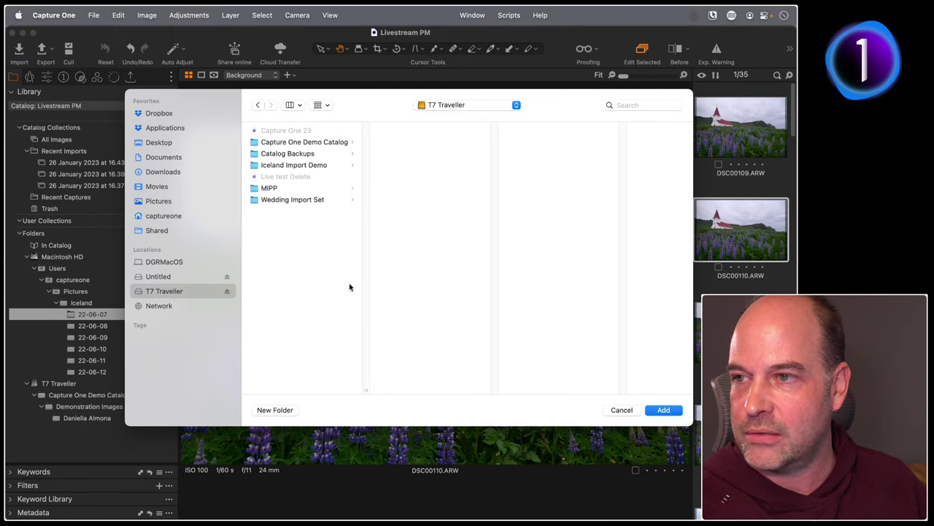
key(super+space)
text(disk)
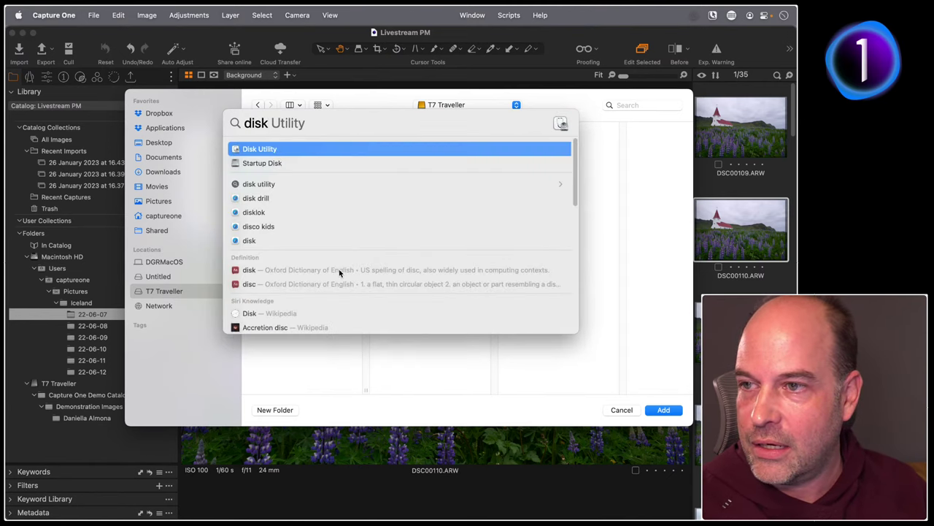
key(Return)
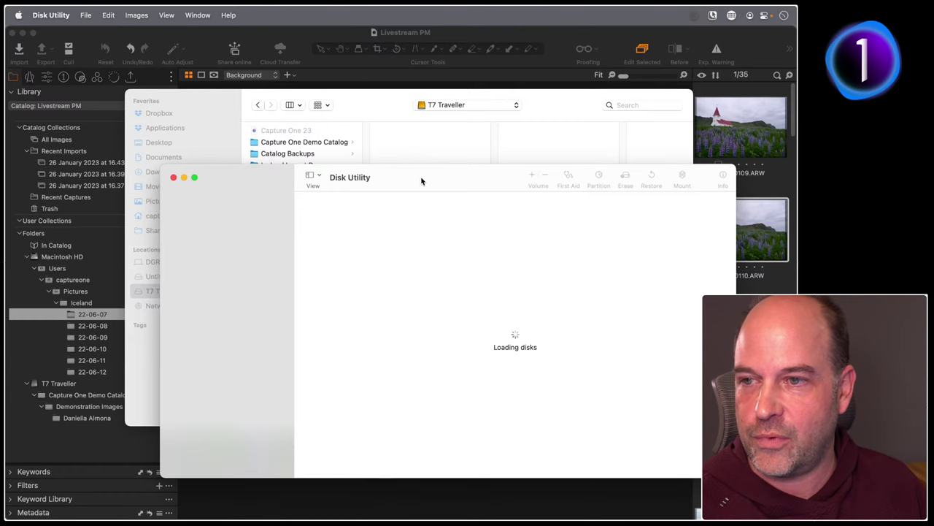
drag(413, 179, 407, 184)
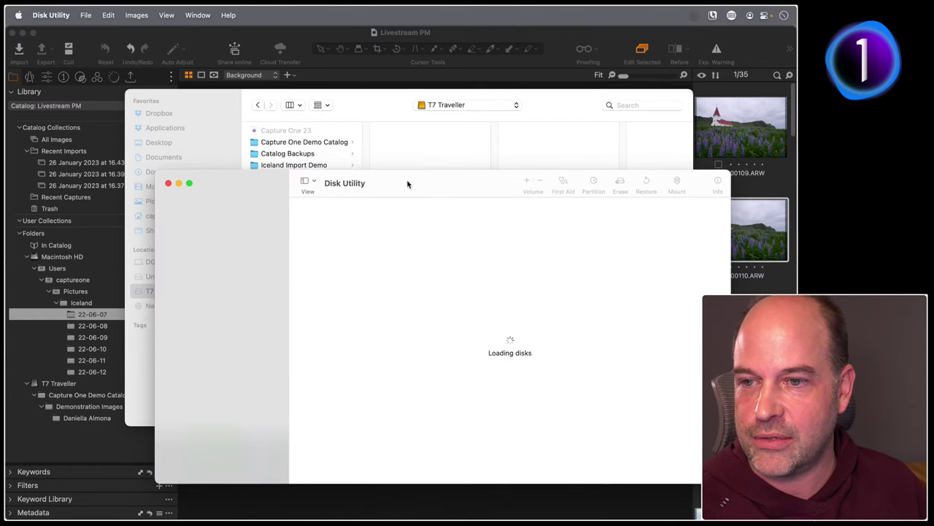
key(super+w)
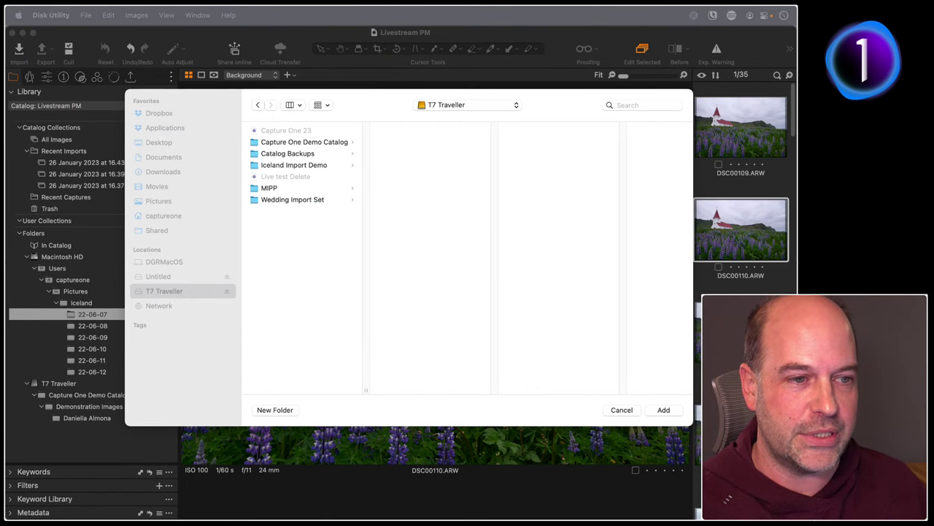
drag(371, 153, 795, 175)
click(244, 215)
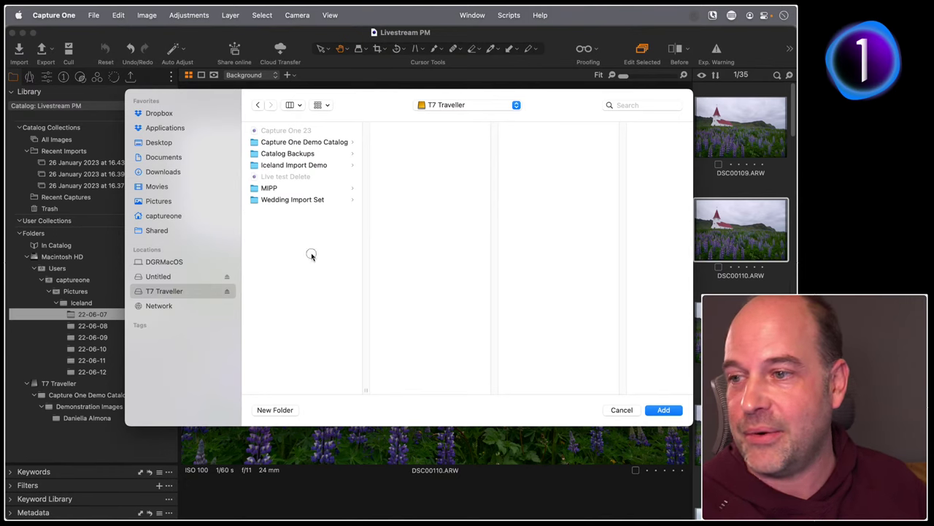
Create a new folder named Archive 2 on T7 Traveller, add it to the catalog's Folders list, and open it
click(275, 410)
text(Archi)
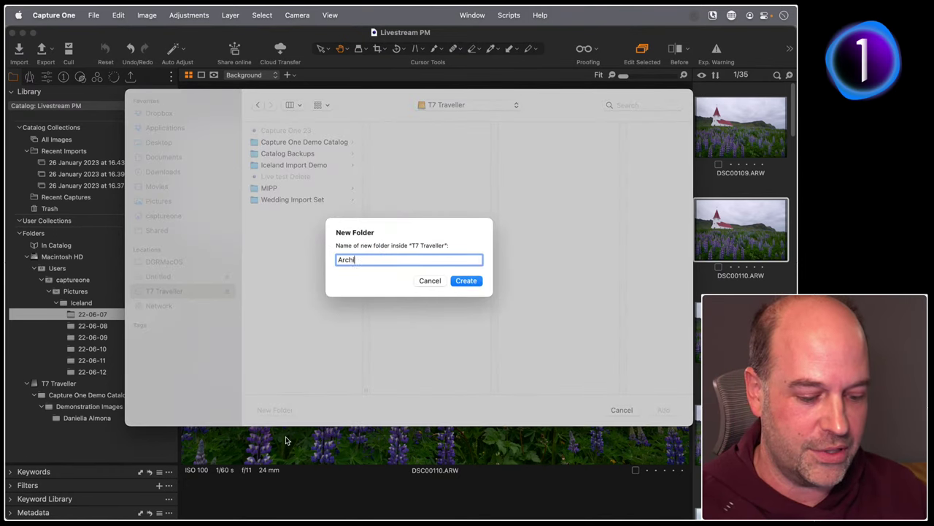
text(ve 2)
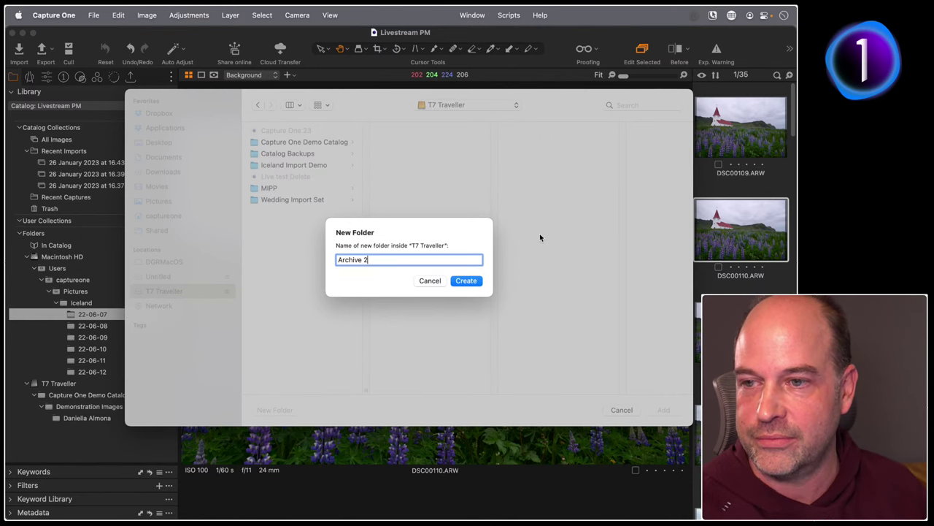
click(476, 281)
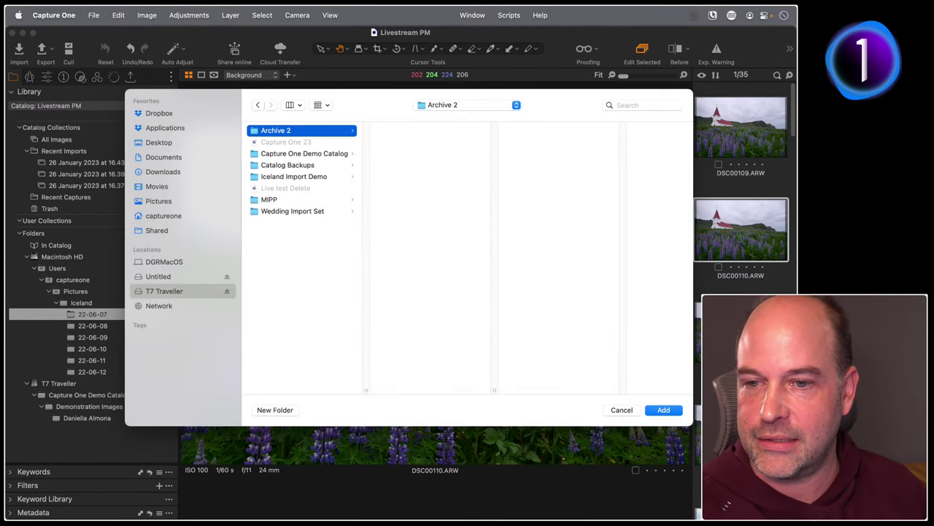
click(664, 410)
click(63, 395)
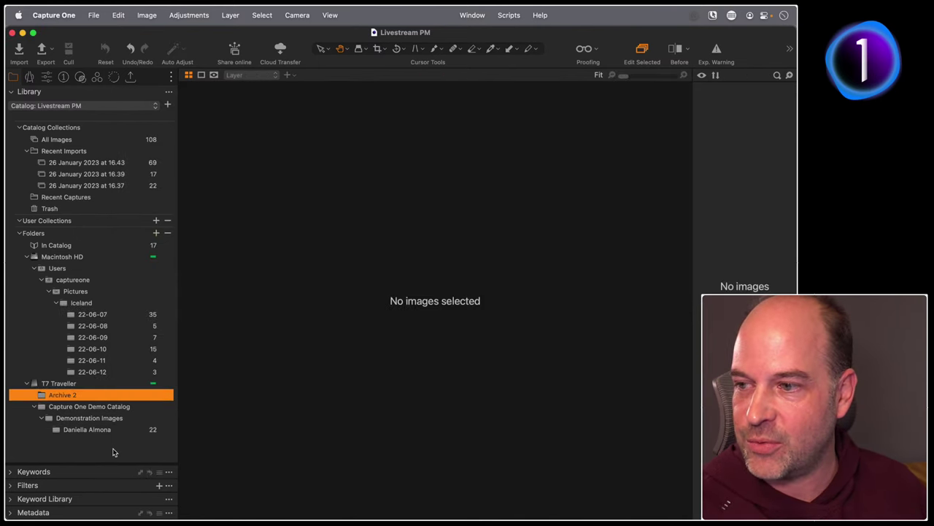
Move the Shoot_02_COLD.jpg portrait within the catalog from its Demonstration Images subfolder into Archive 2, confirming the move
click(88, 429)
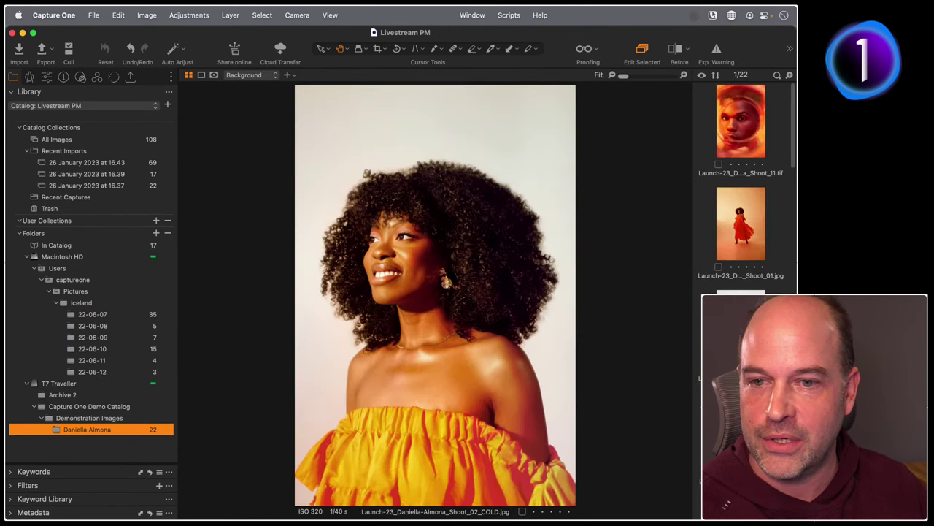
drag(629, 406, 82, 395)
click(433, 210)
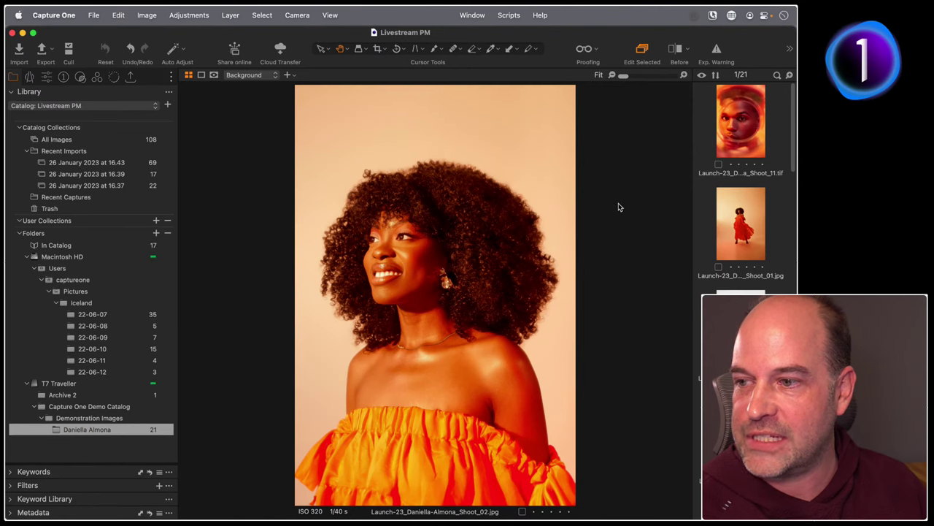
Switch to Finder and examine the moved Shoot_02_COLD.jpg file inside Archive 2 on T7 Traveller in a new window
key(super+Tab)
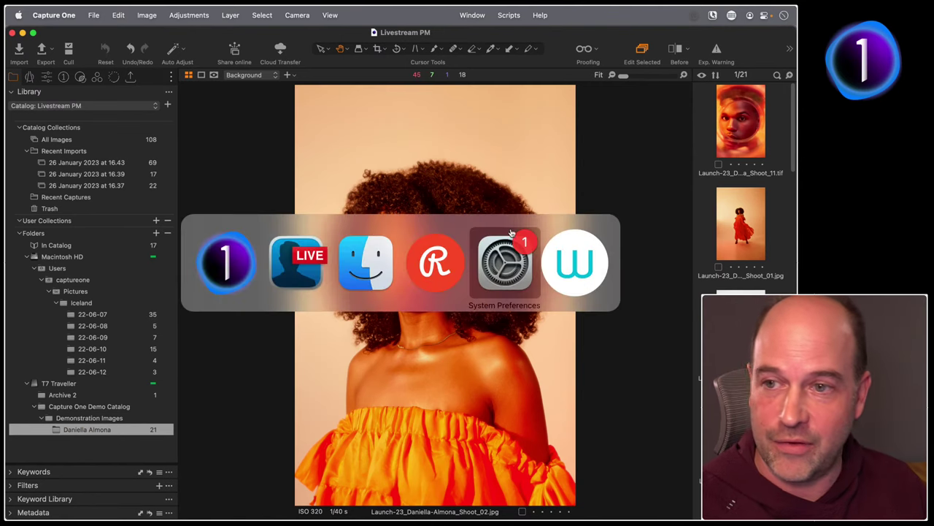
click(373, 263)
key(super+n)
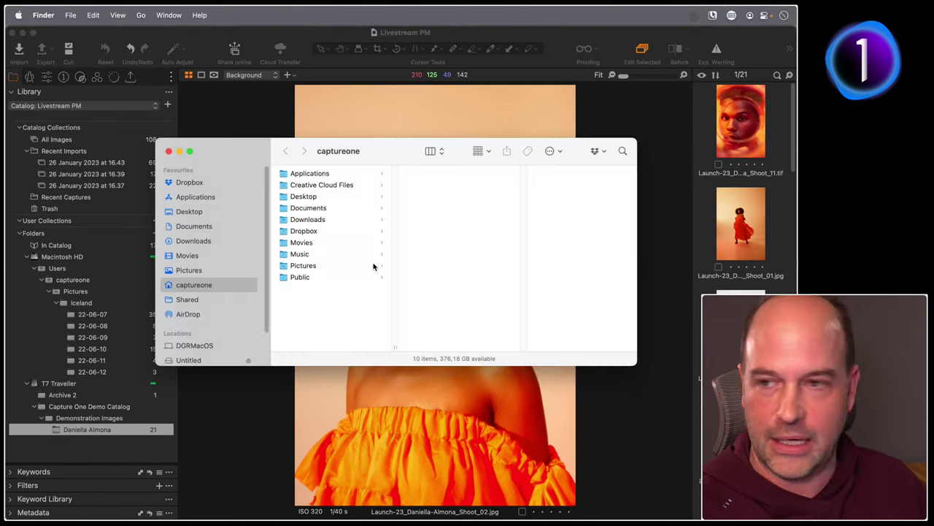
scroll(209, 330, down, 3)
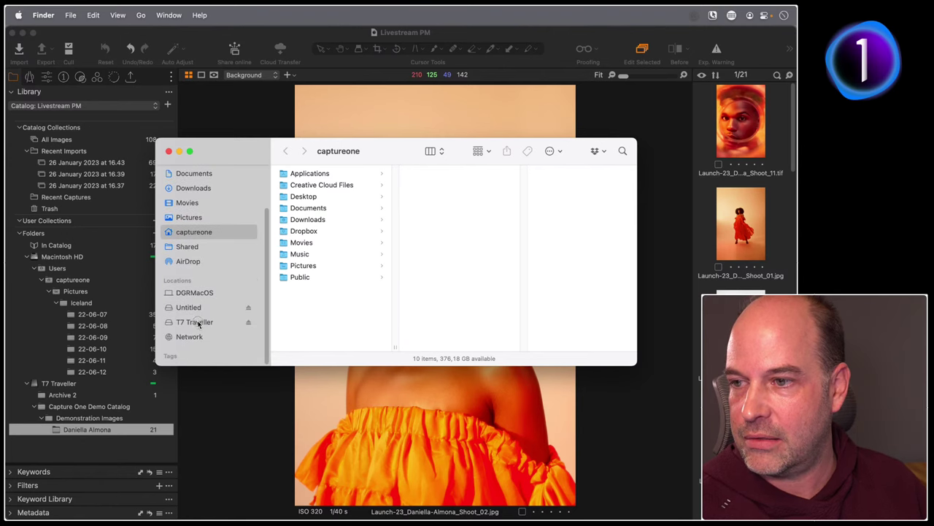
click(198, 322)
click(321, 174)
click(442, 174)
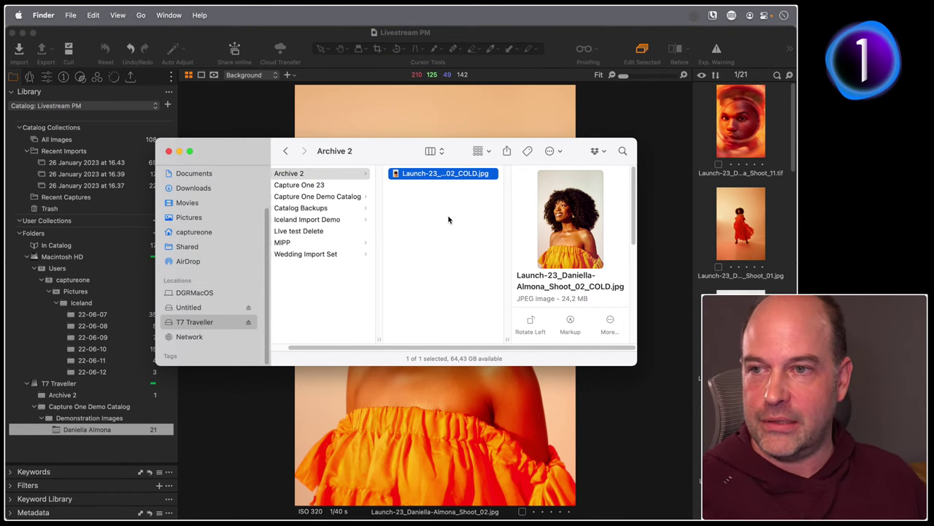
drag(374, 155, 449, 123)
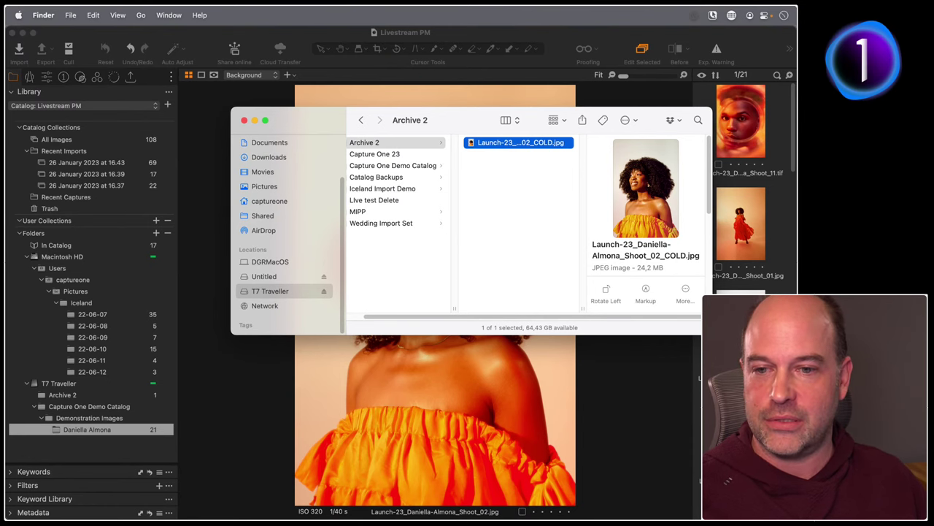
Return to Capture One and view the portrait stored in the catalog's Archive 2 folder
key(super+Tab)
click(91, 395)
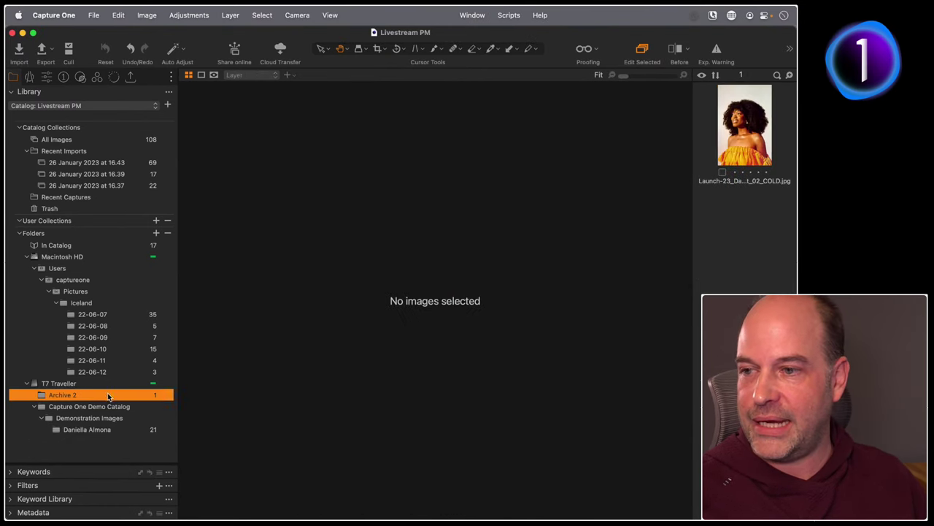
click(763, 136)
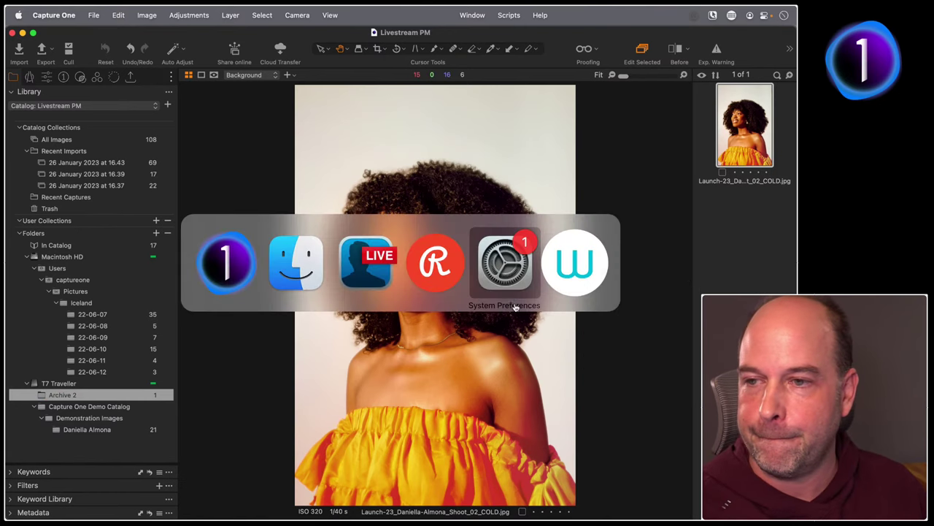
Switch to Finder, reposition and widen the Archive 2 window, and try moving the Shoot_02_COLD.jpg file
key(super+Tab)
click(295, 271)
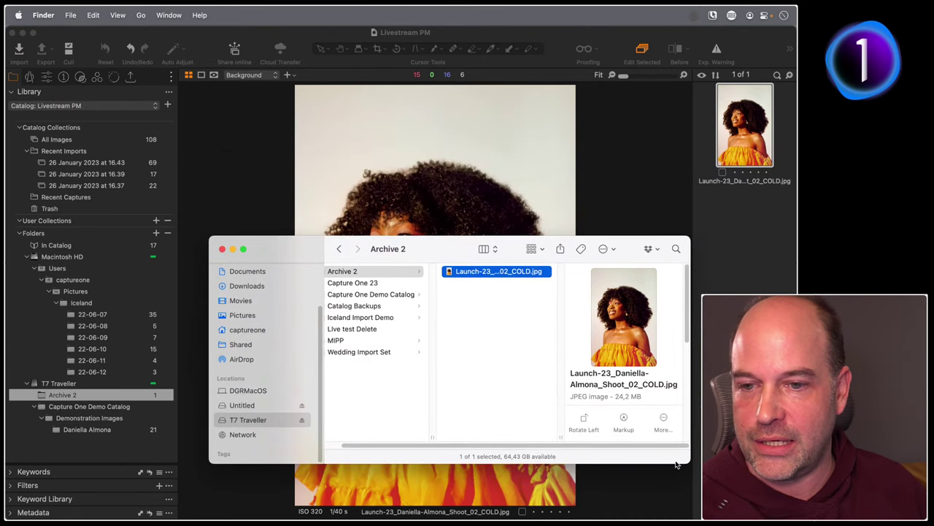
drag(676, 464, 778, 461)
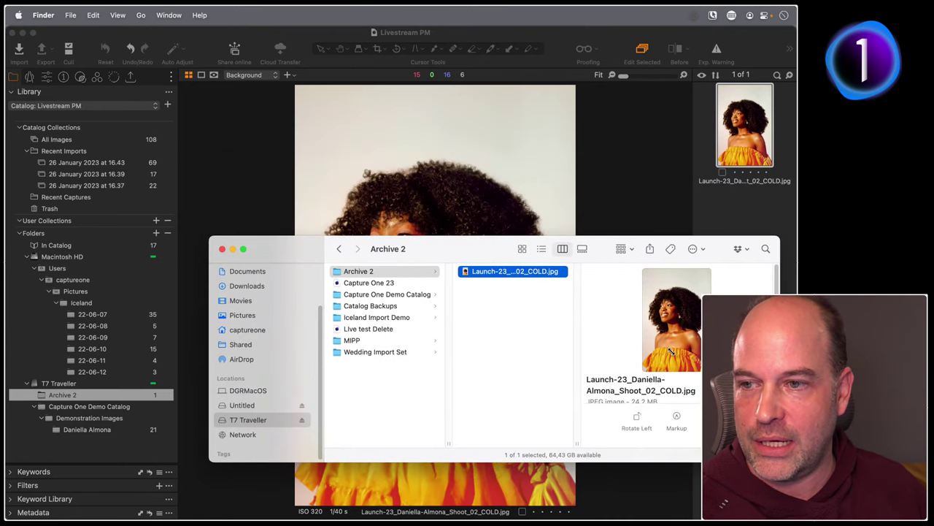
mouse_move(486, 273)
mouse_down()
mouse_move(510, 301)
mouse_move(389, 297)
mouse_move(512, 286)
mouse_move(628, 397)
mouse_move(646, 445)
mouse_move(639, 268)
mouse_move(639, 310)
mouse_move(637, 269)
mouse_move(610, 352)
mouse_move(478, 346)
mouse_move(452, 332)
mouse_move(454, 340)
mouse_up()
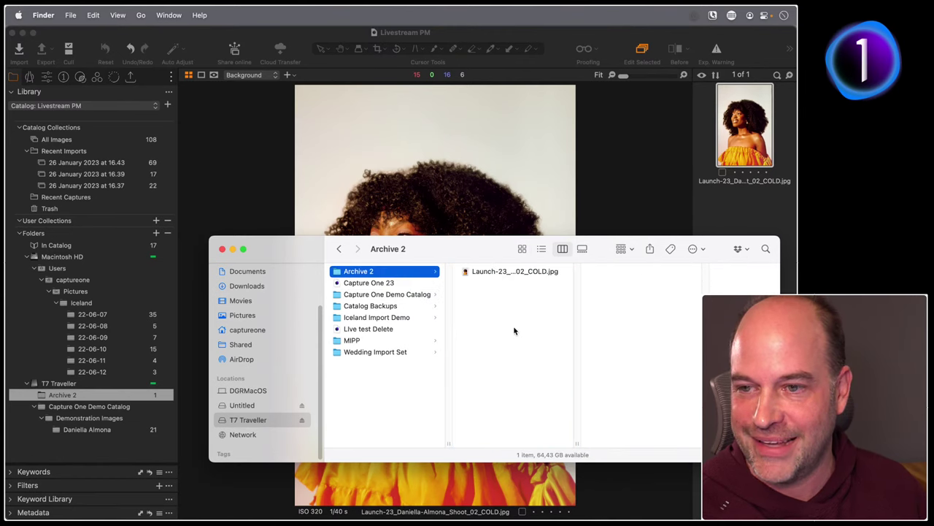
Open a second Finder window and browse T7 Traveller's Capture One Demo Catalog and Demonstration Images to the portrait's original subfolder
key(super+n)
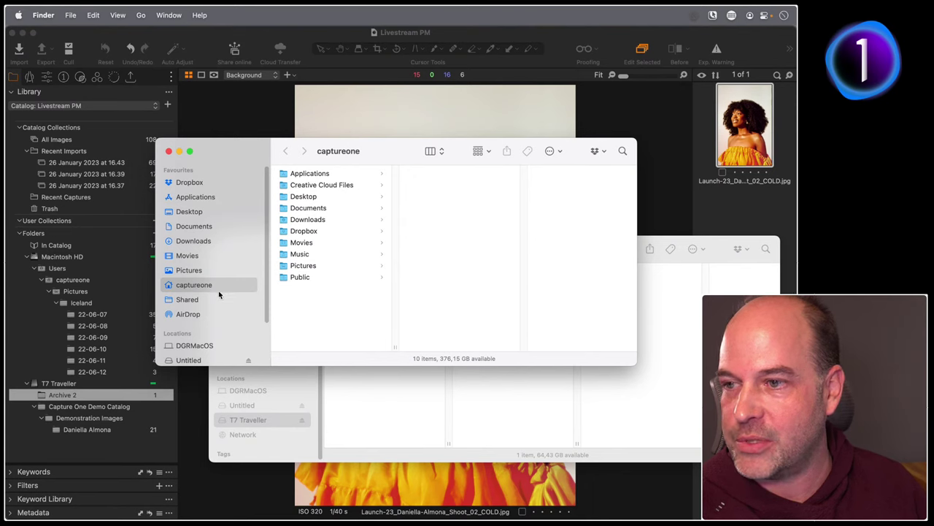
scroll(219, 292, down, 2)
click(202, 324)
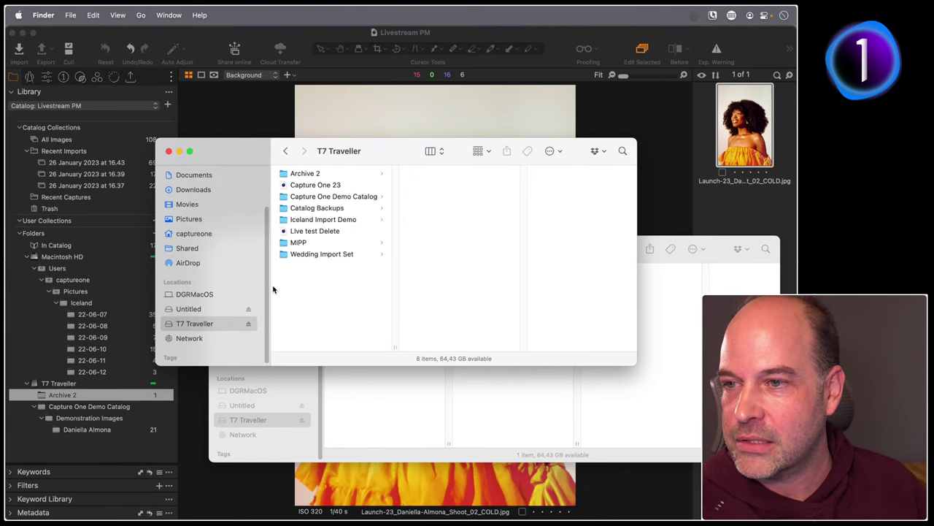
click(333, 196)
click(454, 185)
scroll(576, 233, down, 10)
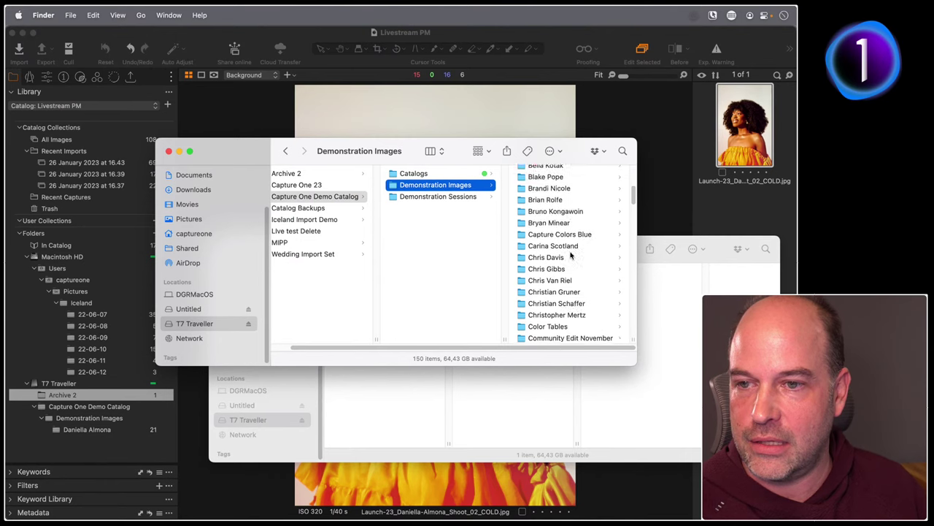
scroll(562, 237, down, 2)
click(555, 293)
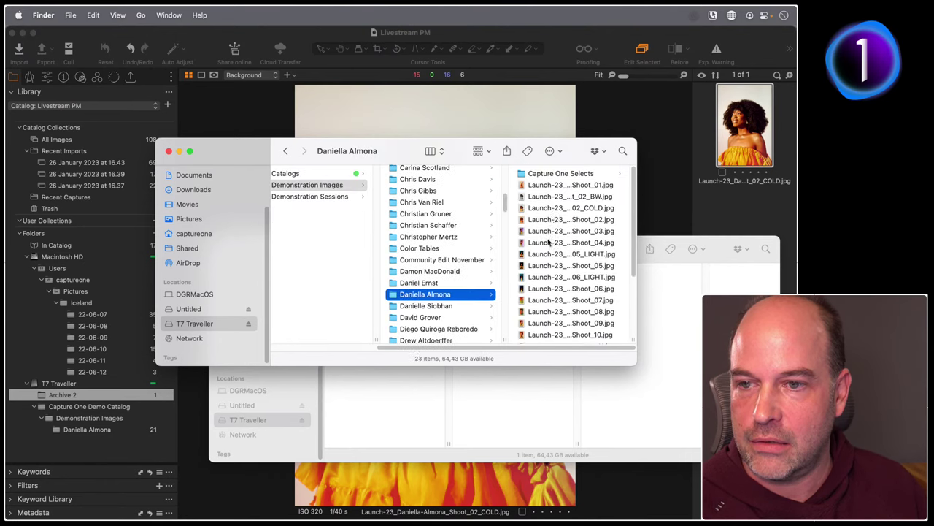
Move Shoot_02_COLD.jpg in Finder from Archive 2 back into its original Demonstration Images subfolder, and return to Capture One
drag(490, 145, 366, 108)
click(488, 271)
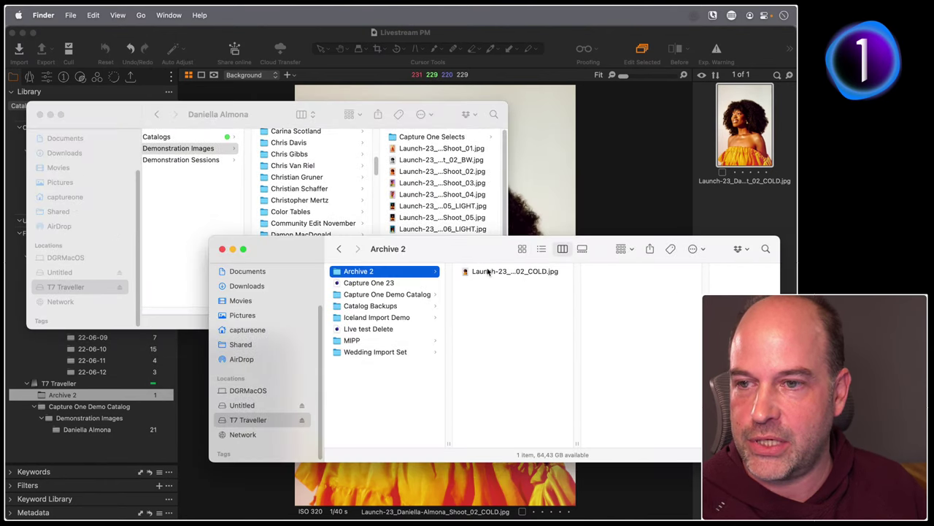
drag(487, 271, 442, 183)
click(621, 153)
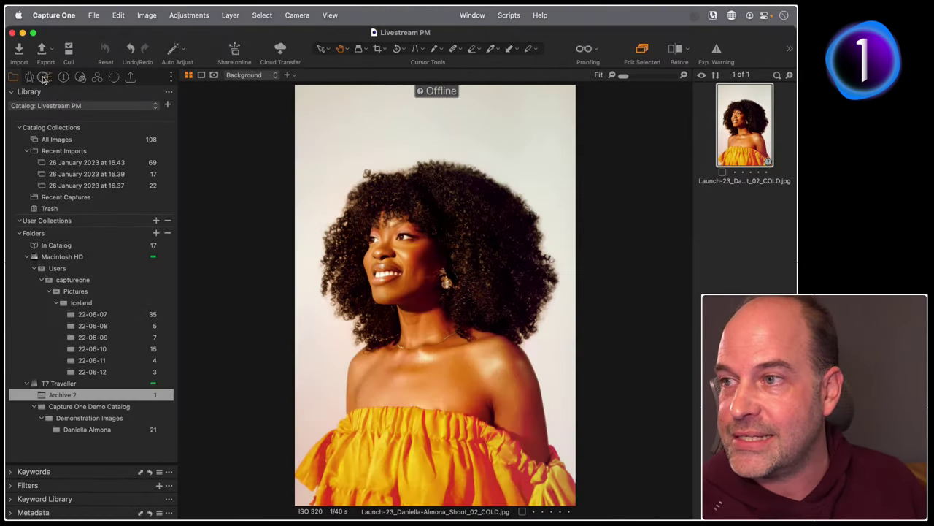
Try to adjust the exposure of the offline portrait, and return to the catalog's Library
click(46, 77)
drag(96, 307, 100, 309)
double_click(100, 307)
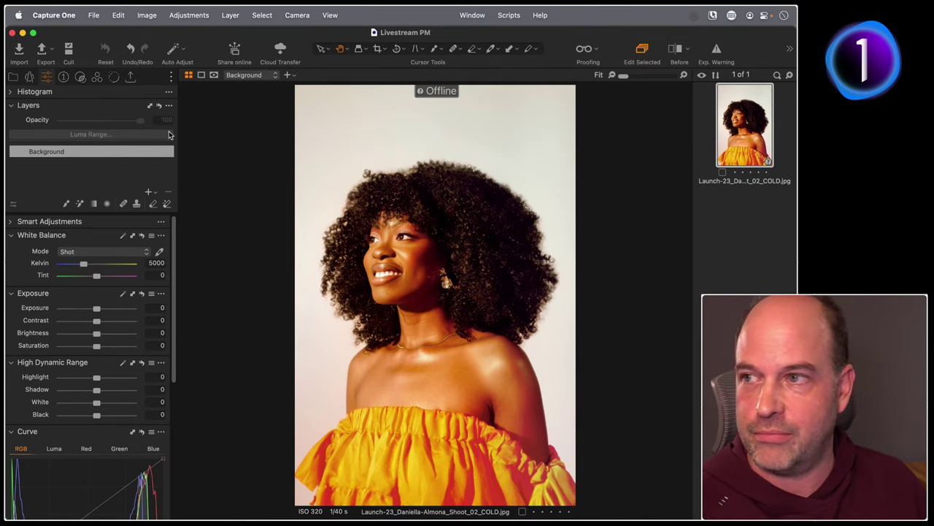
click(13, 78)
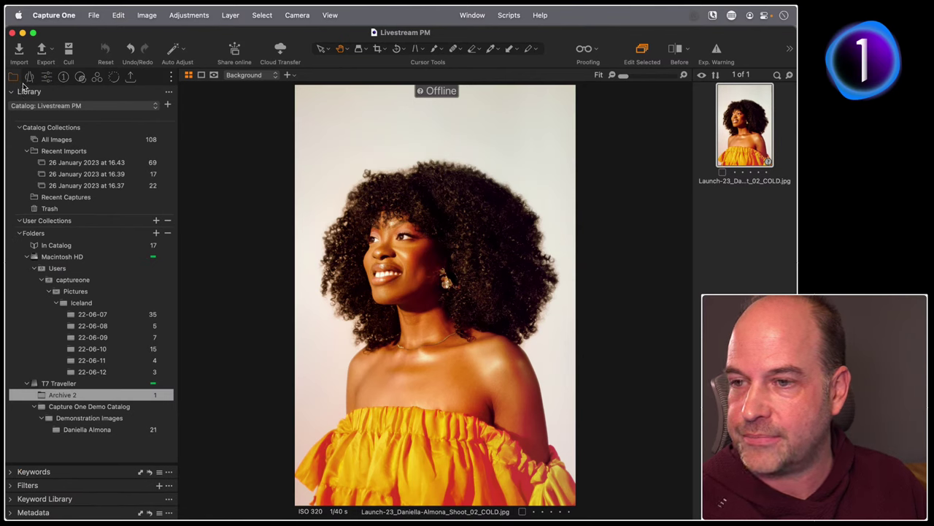
Locate the offline portrait by relinking it to Shoot_02_COLD.jpg in its original Demonstration Images subfolder on T7 Traveller
right_click(734, 116)
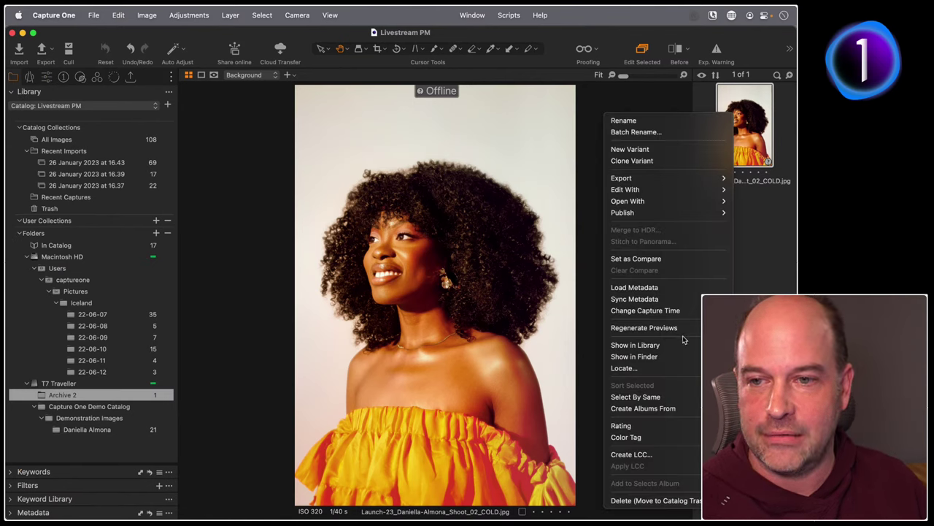
click(651, 369)
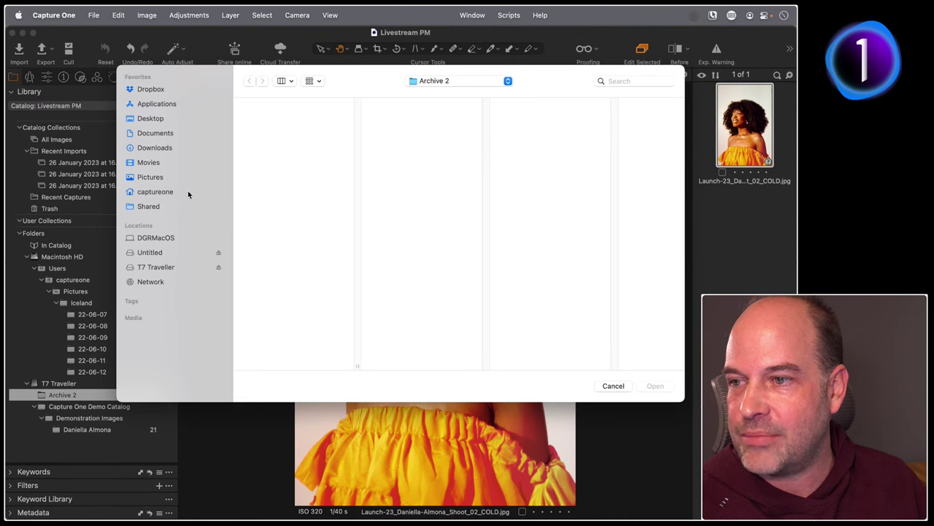
click(155, 267)
click(303, 130)
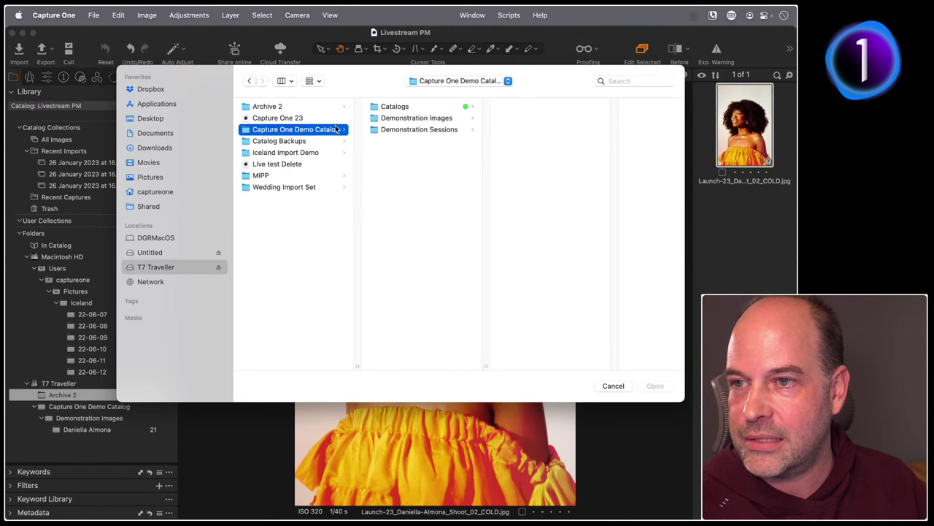
click(419, 119)
drag(616, 123, 615, 169)
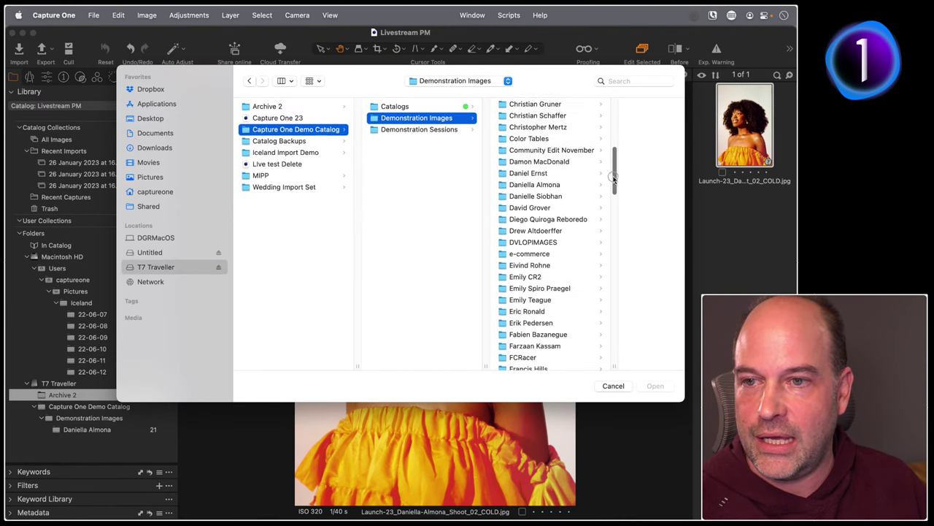
click(543, 186)
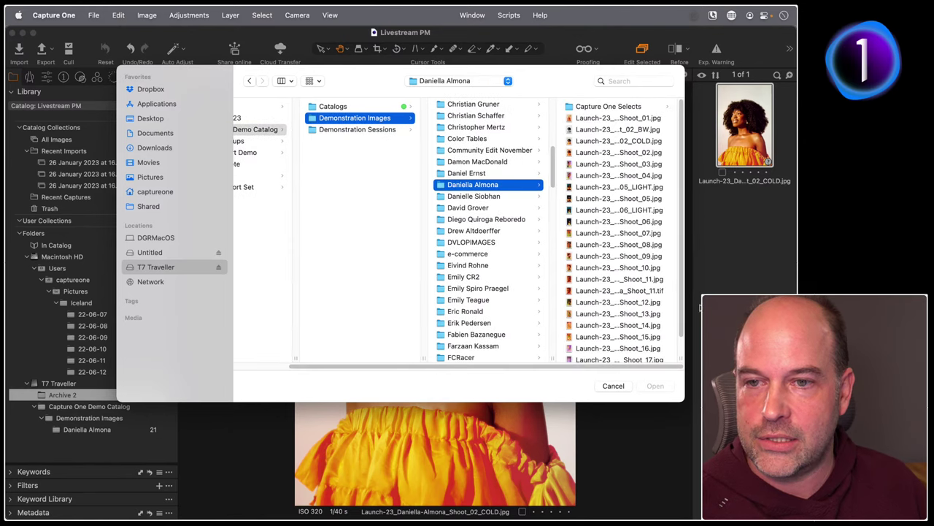
click(624, 141)
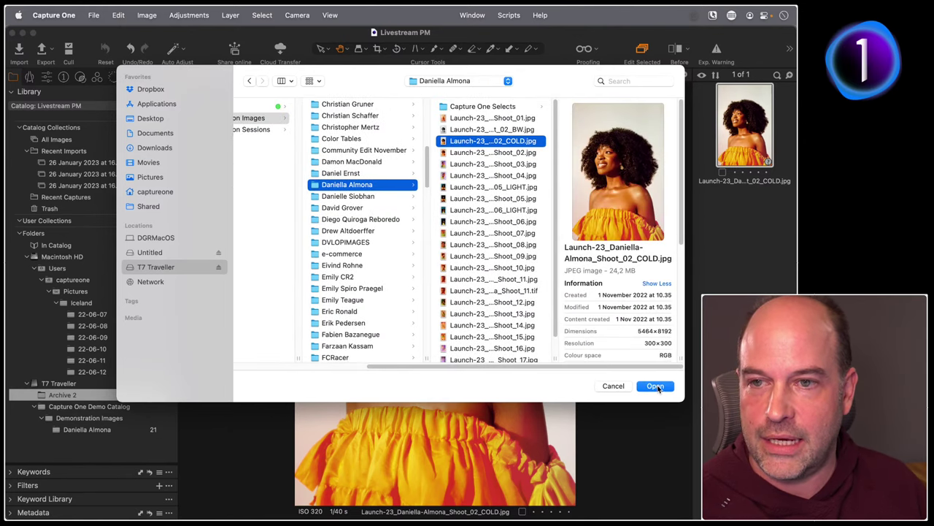
click(655, 386)
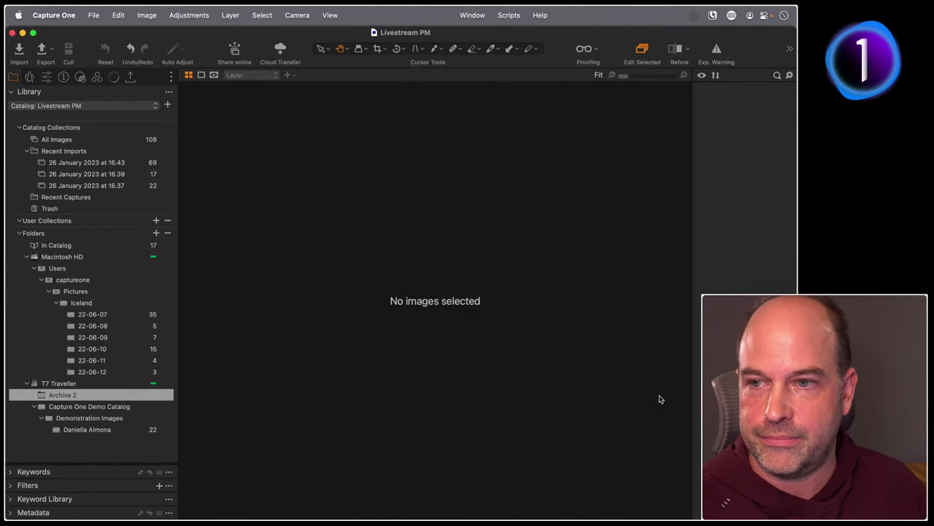
Select the relinked Shoot_02_COLD.jpg in its Demonstration Images subfolder and move it into Archive 2 again from within the catalog
click(103, 429)
scroll(739, 275, down, 3)
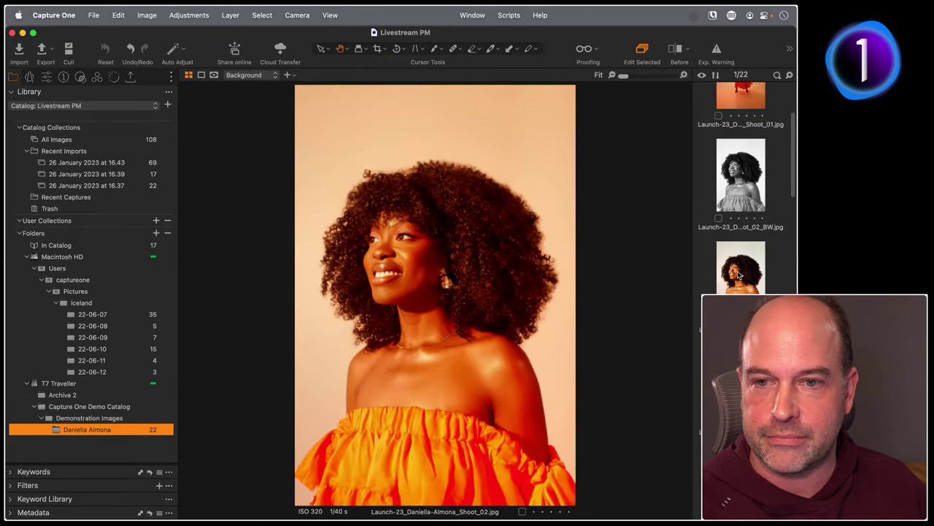
click(739, 271)
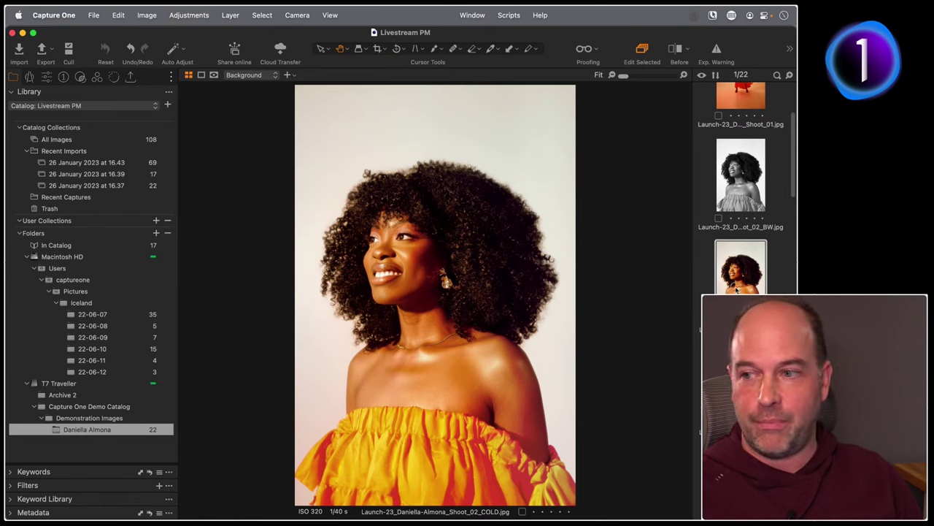
drag(737, 290, 73, 396)
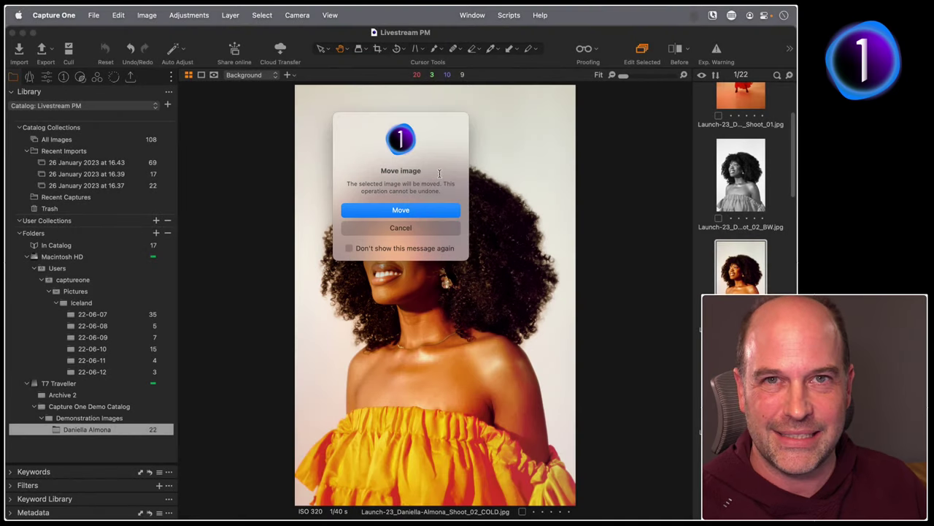
click(400, 210)
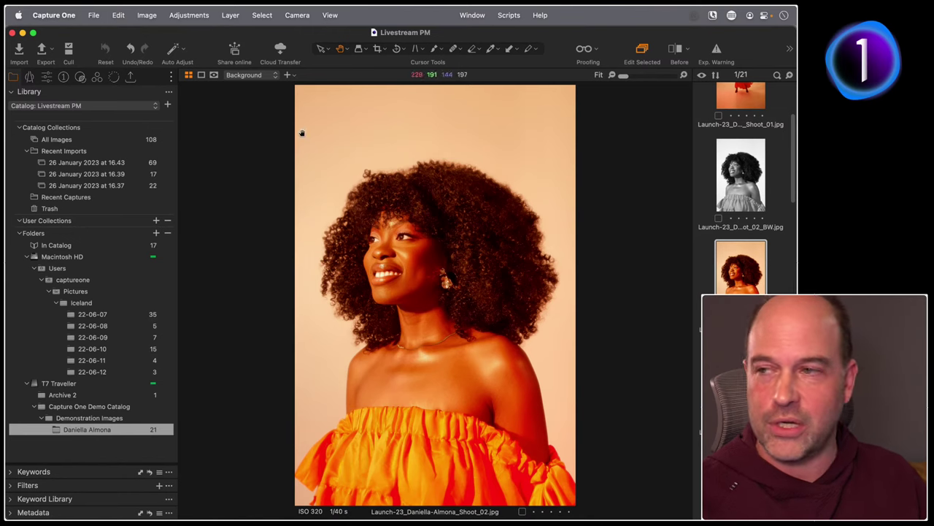
Check the warning settings in the application preferences, and close the preferences
click(53, 14)
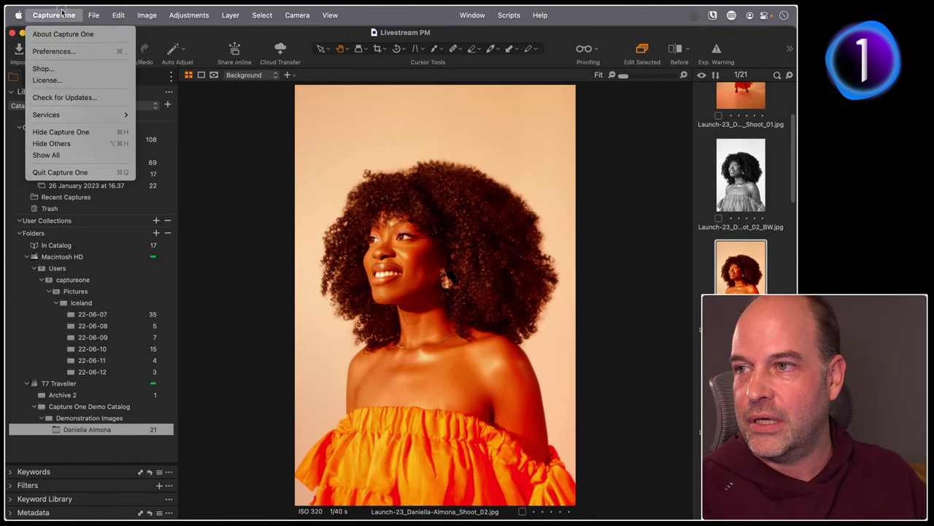
click(70, 52)
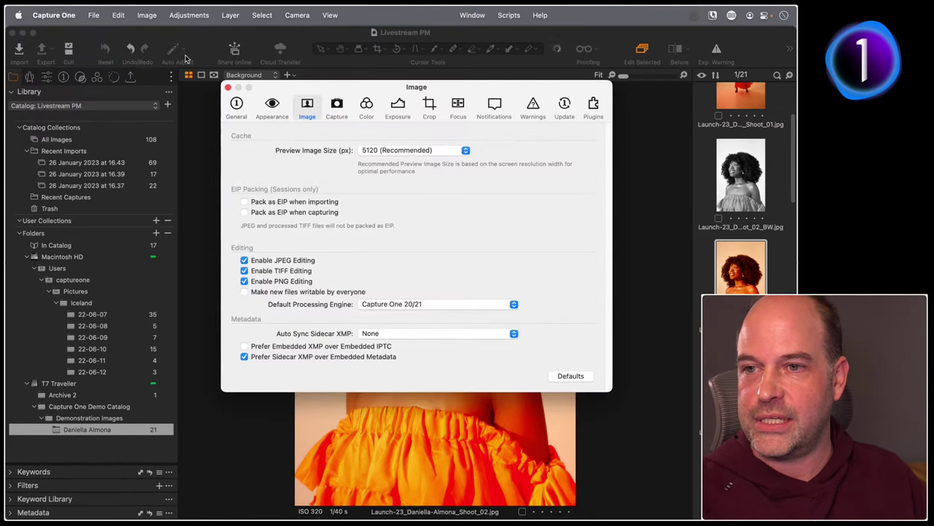
click(534, 108)
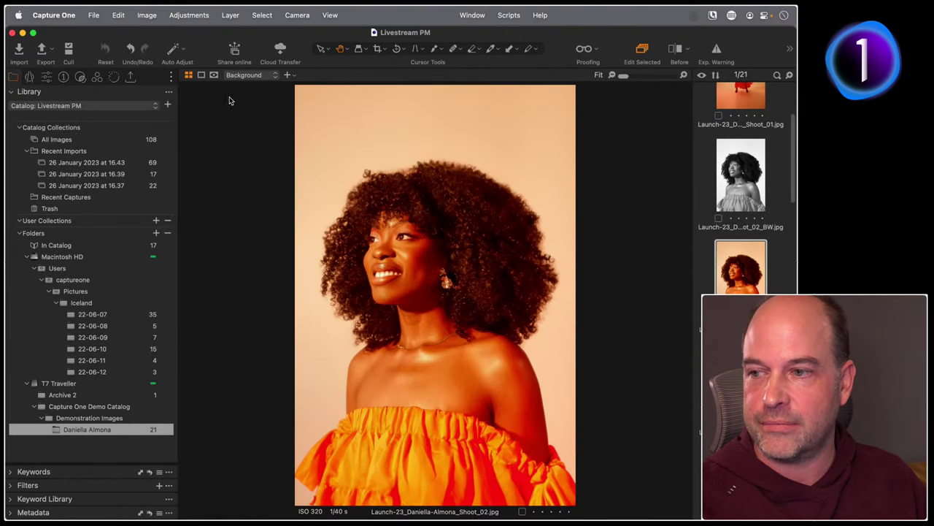
click(228, 87)
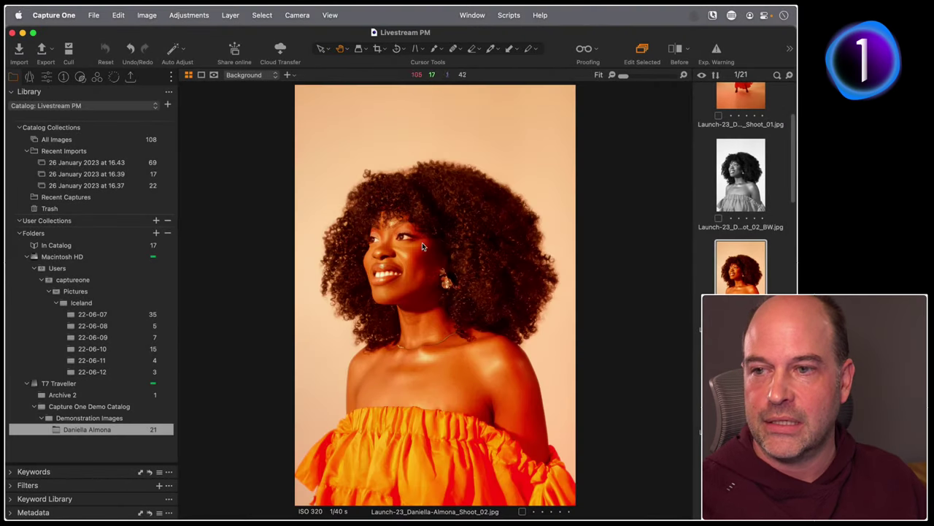
Move the Archive 2 folder into Demonstration Images on T7 Traveller from within the catalog
click(63, 395)
drag(42, 399, 115, 429)
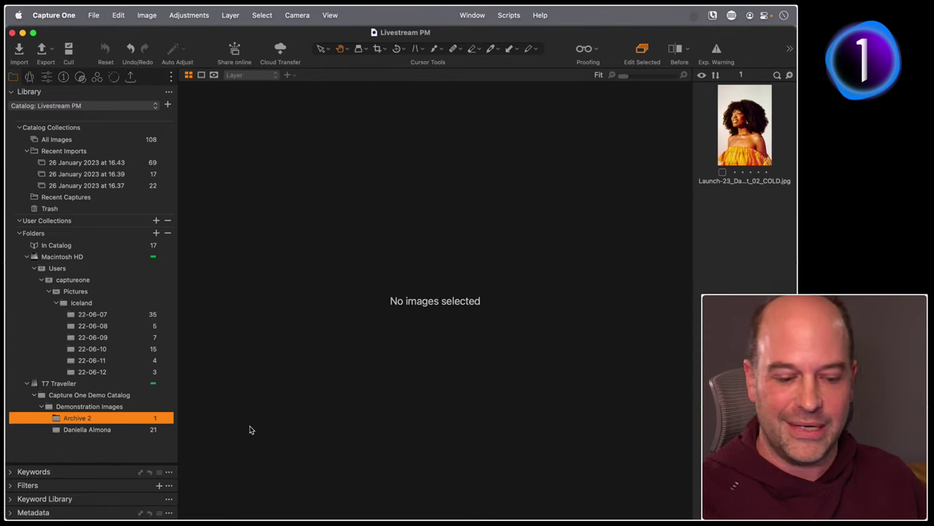
Switch to Finder and check the contents of the relocated Archive 2 folder inside Demonstration Images
key(super+Tab)
click(300, 288)
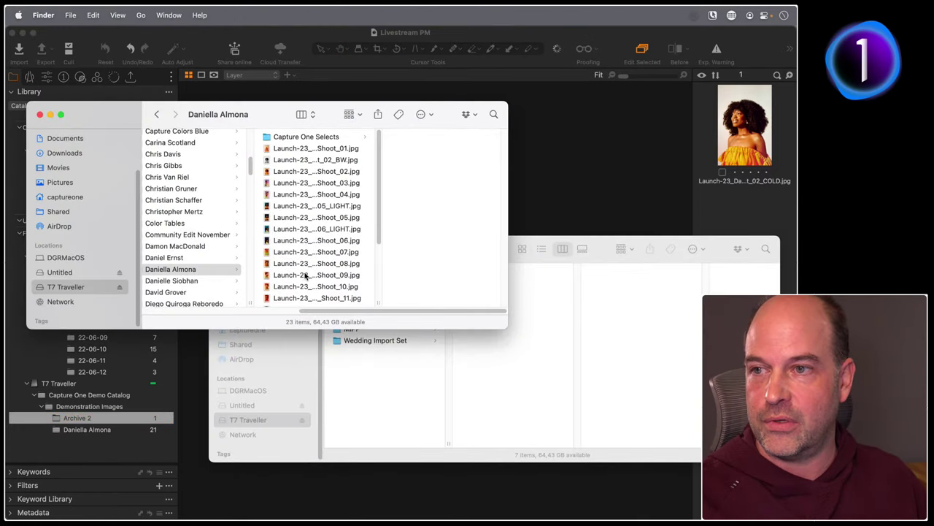
drag(377, 312, 241, 313)
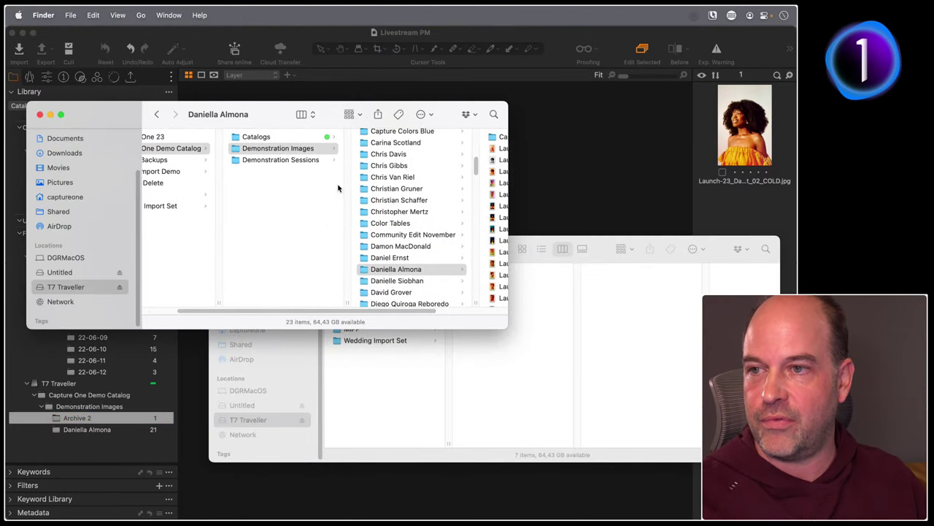
click(321, 150)
drag(475, 164, 473, 121)
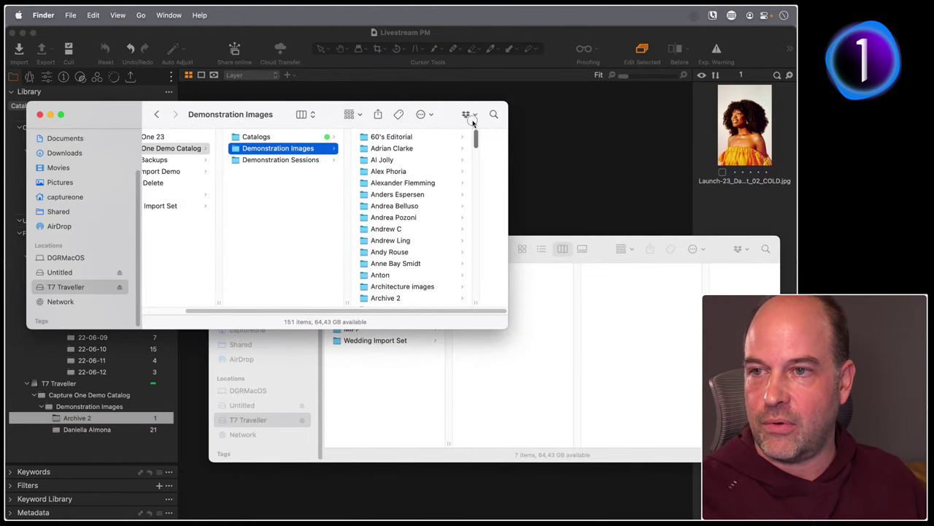
scroll(474, 138, down, 5)
click(438, 199)
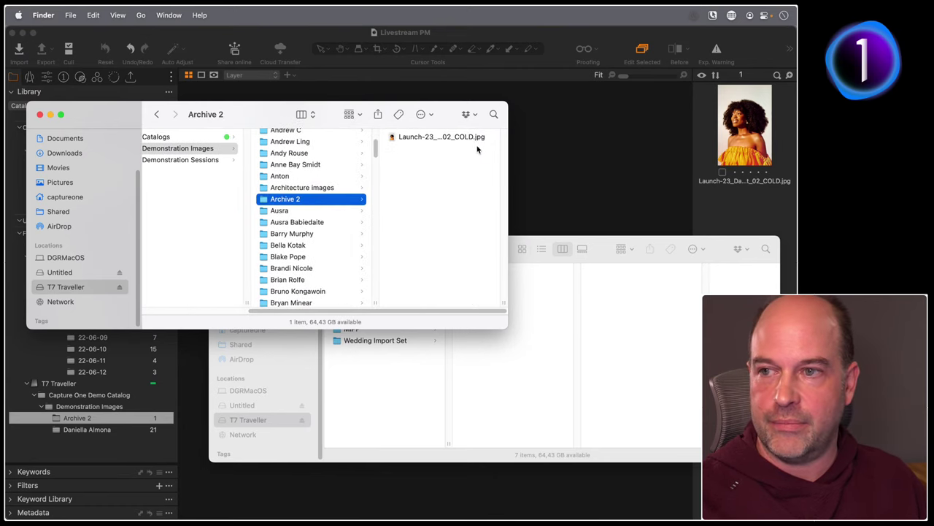
Return to Capture One and examine the commands available for the Archive 2 folder, including Locate
click(187, 367)
right_click(99, 424)
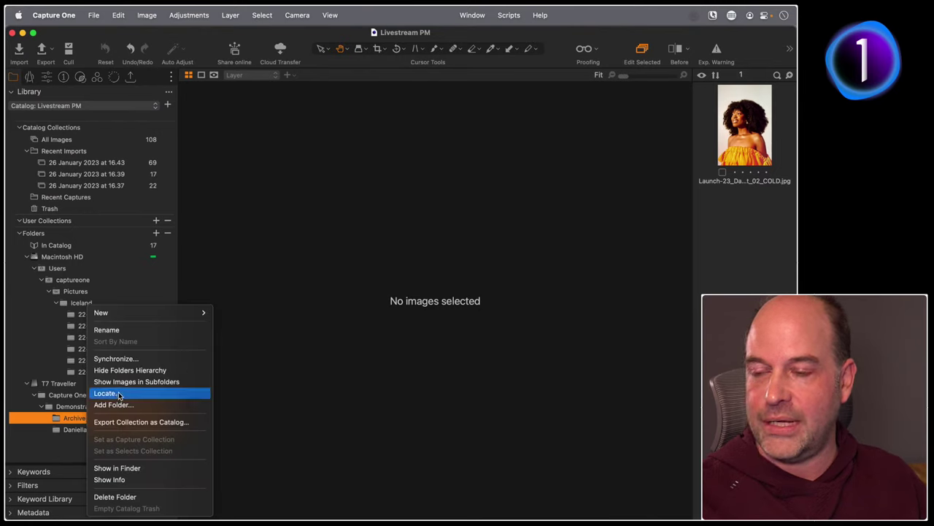
click(322, 321)
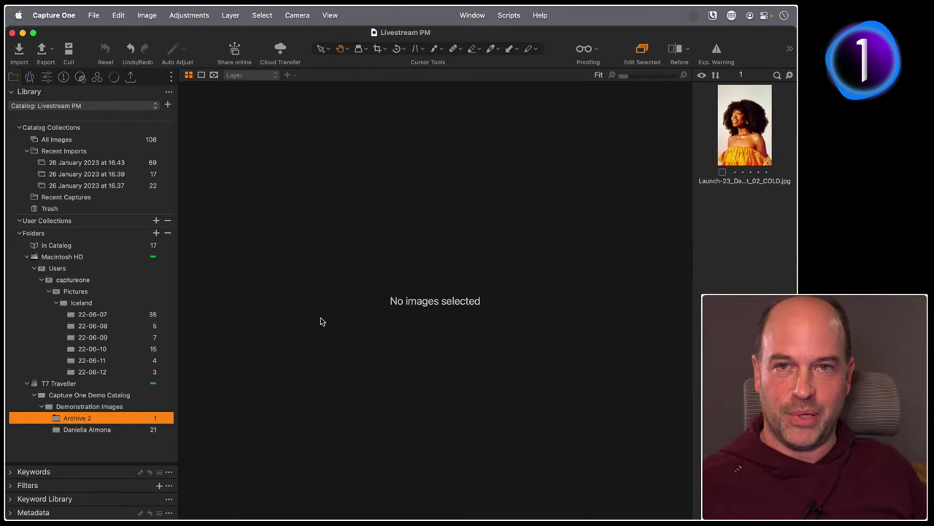
Move Shoot_02_COLD.jpg back into its original Demonstration Images subfolder, and remove the empty Archive 2 folder from the catalog
click(737, 138)
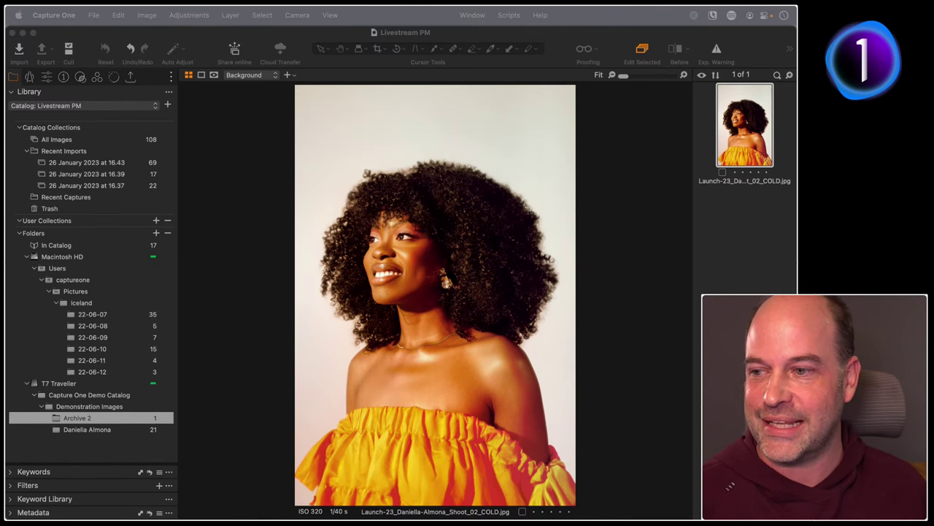
drag(745, 124, 106, 432)
click(418, 211)
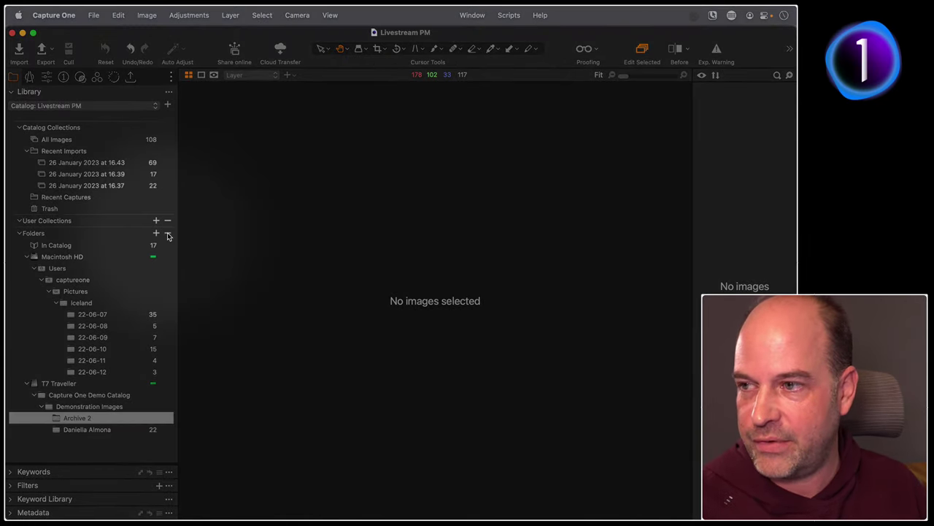
click(167, 233)
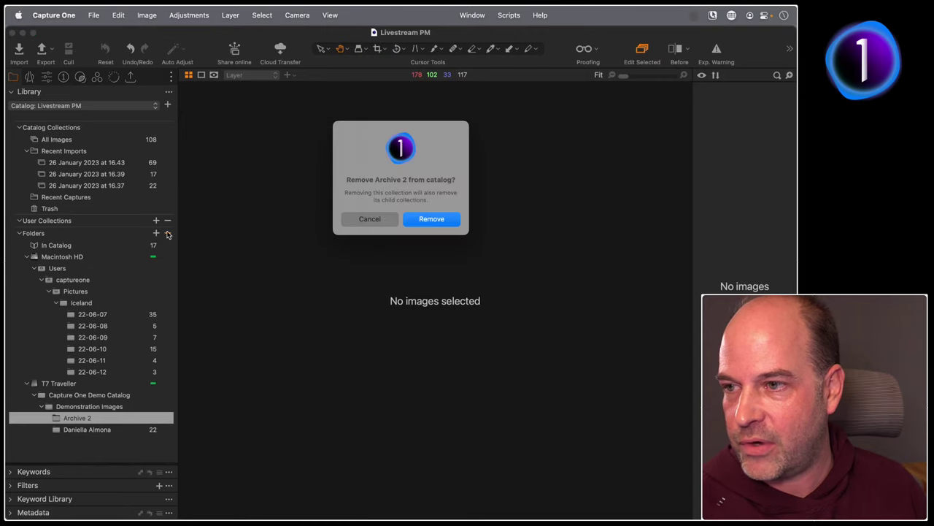
click(447, 219)
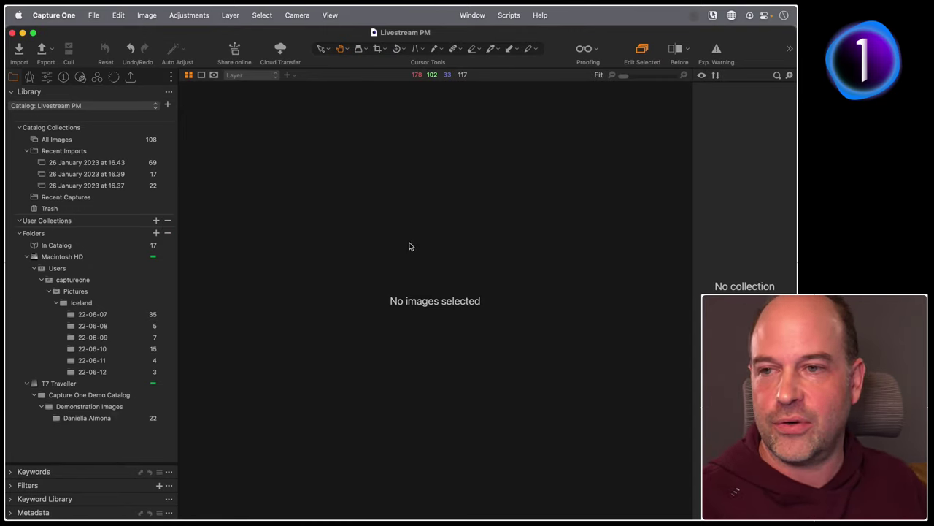
Switch to Finder, delete the empty Archive 2 folder from Demonstration Images, and close the Finder windows
key(super+Tab)
click(365, 252)
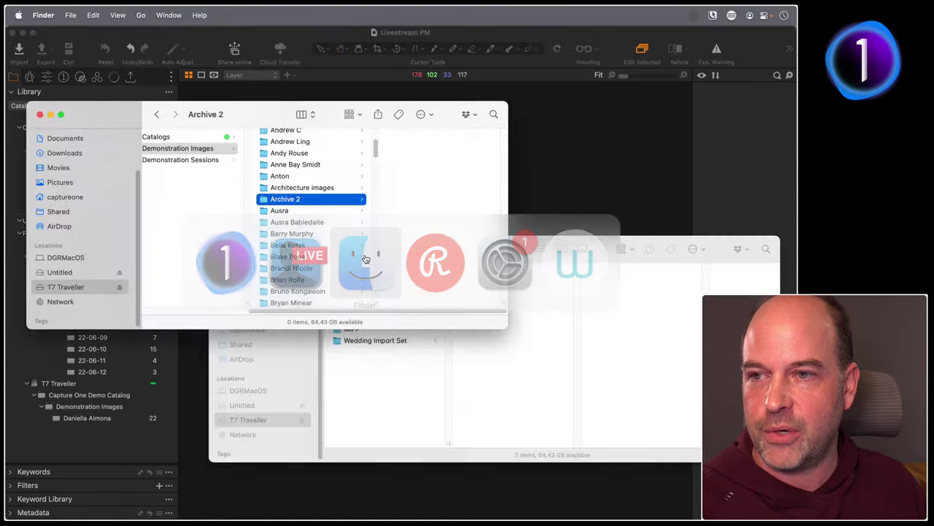
key(Return)
click(299, 211)
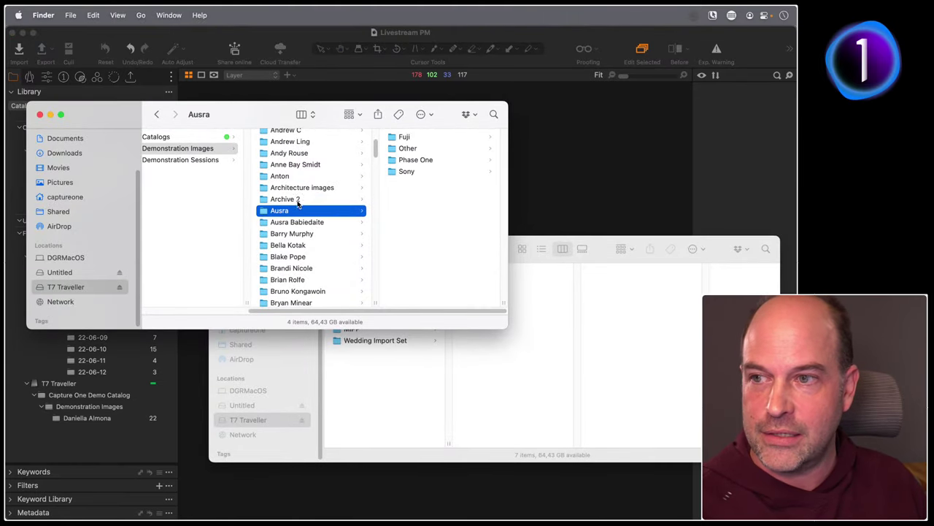
click(299, 200)
drag(278, 114, 434, 110)
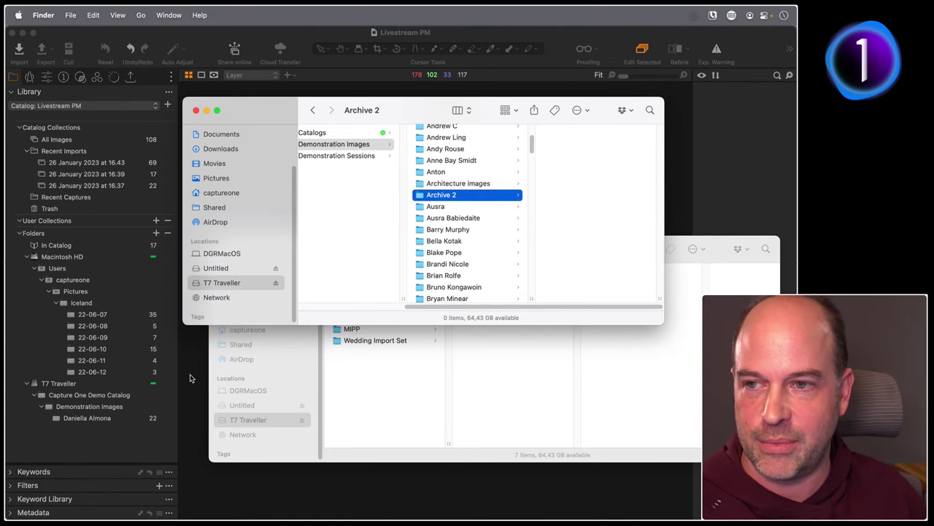
key(super+BackSpace)
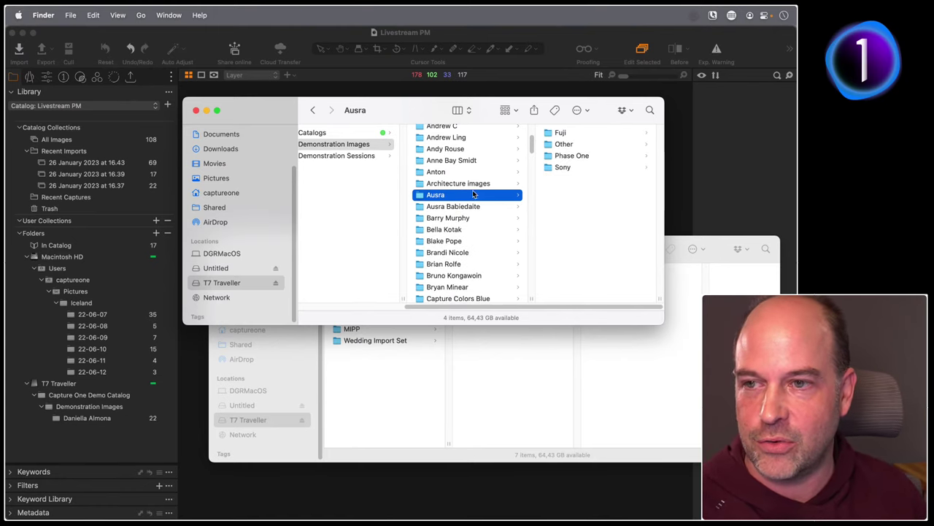
key(Up)
key(super+w)
key(super+w)
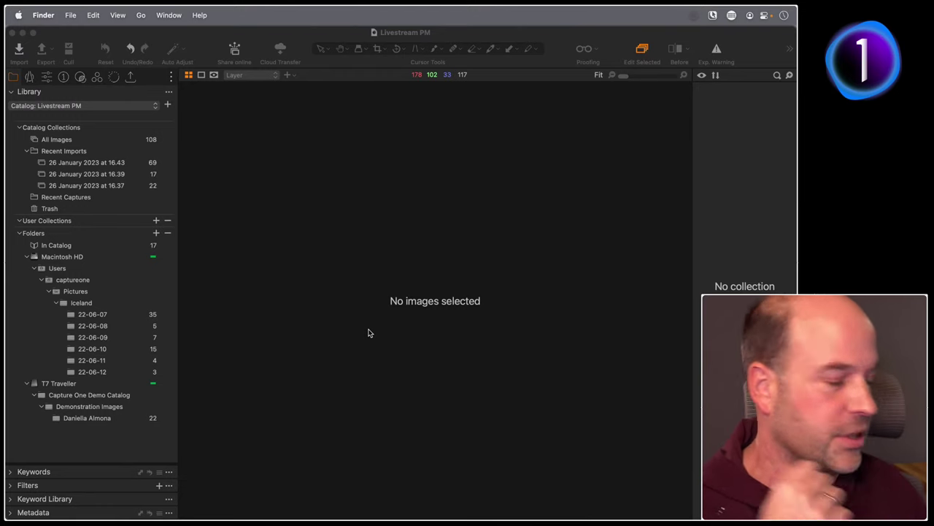
In Capture One, start an image import from Untitled and open the folder chooser for a different copy destination
click(216, 106)
click(25, 51)
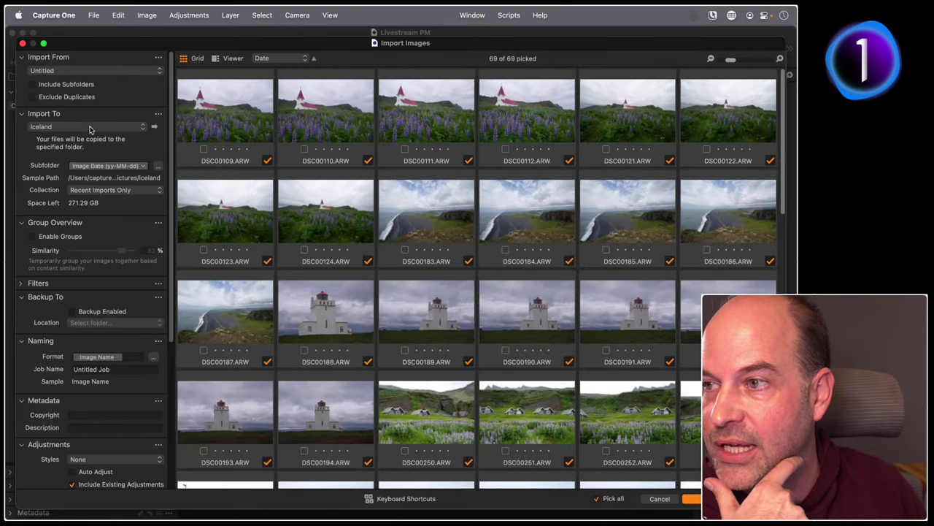
click(91, 127)
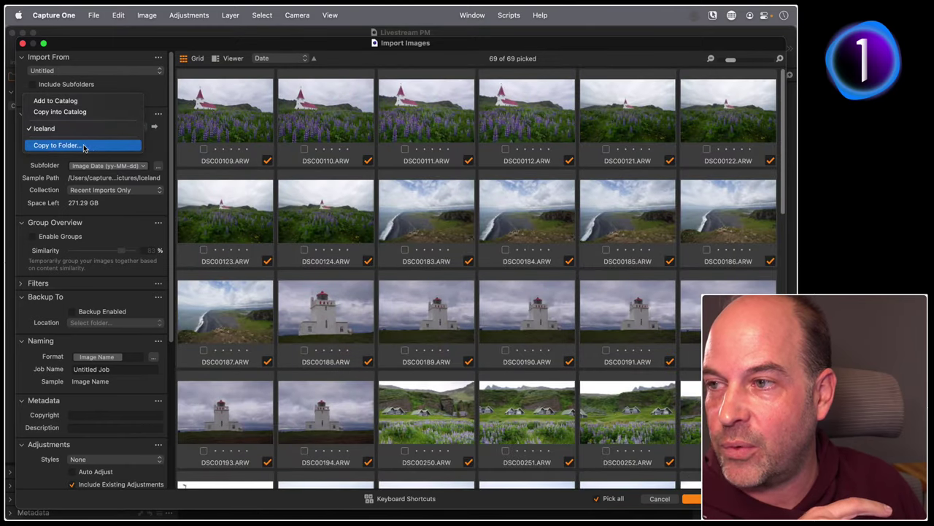
click(81, 147)
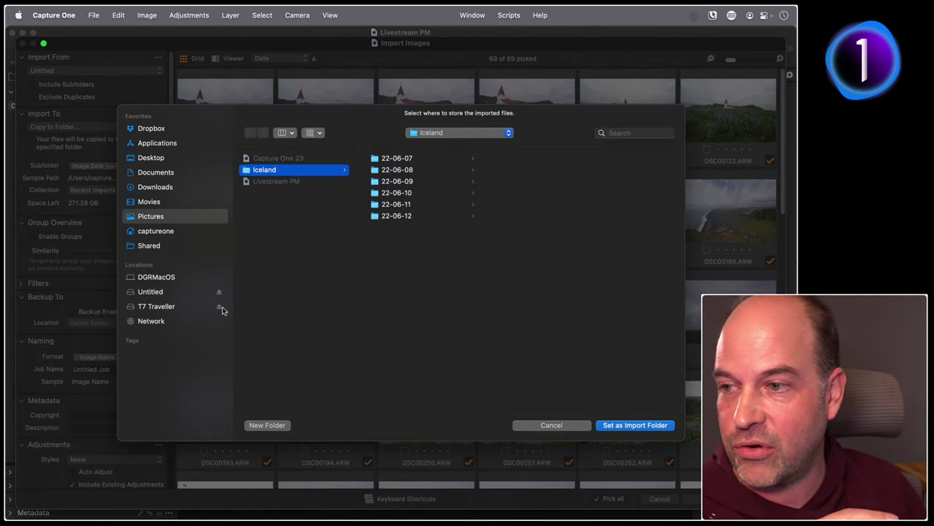
Browse the Demonstration Images folders on T7 Traveller to Iceland Selects as a possible import destination, and cancel the folder choice
click(175, 312)
click(321, 169)
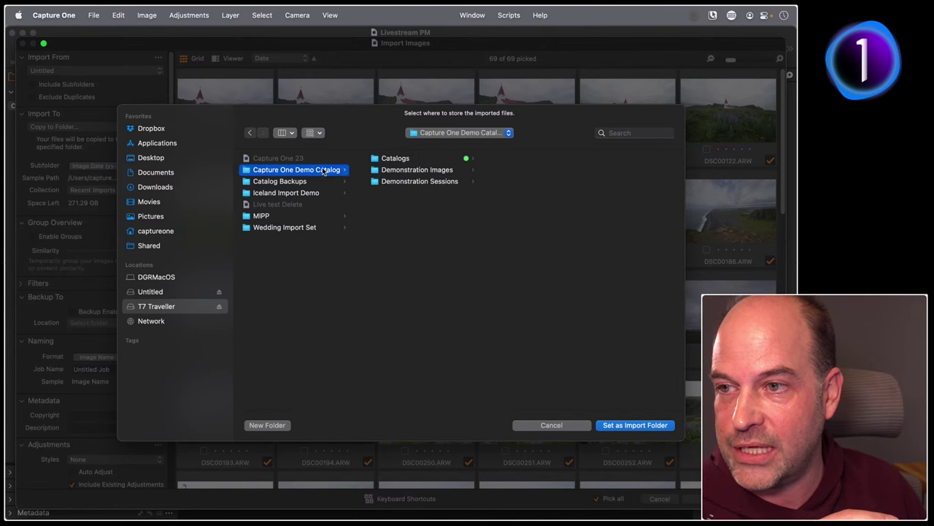
click(438, 169)
scroll(519, 278, down, 3)
scroll(519, 278, down, 15)
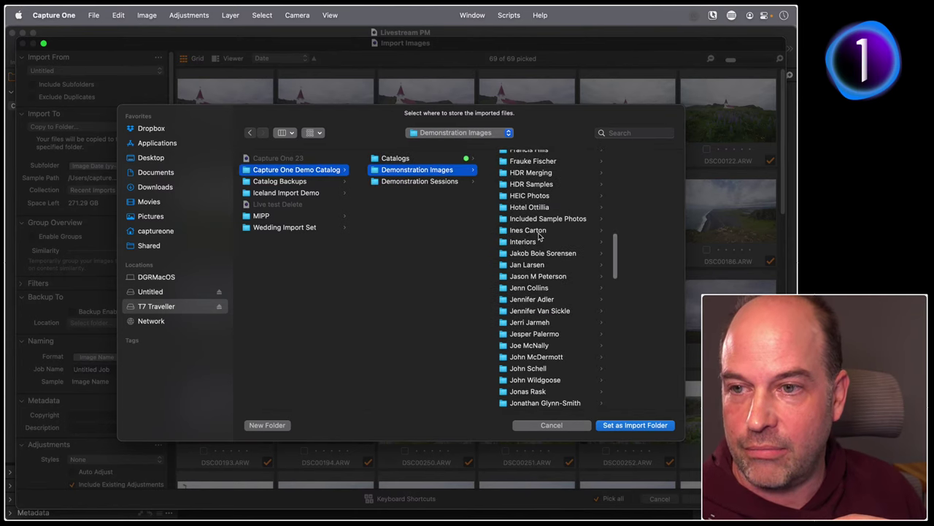
scroll(533, 232, up, 12)
scroll(535, 268, up, 1)
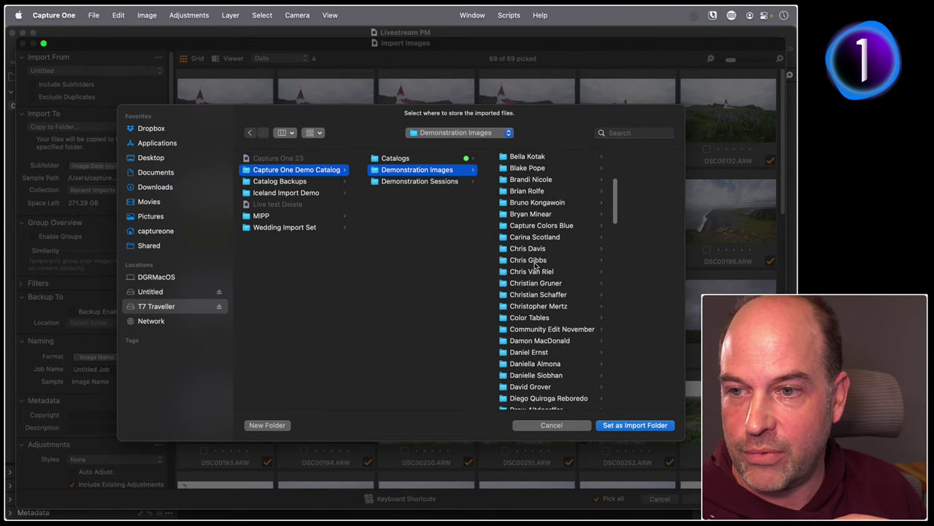
scroll(538, 274, down, 5)
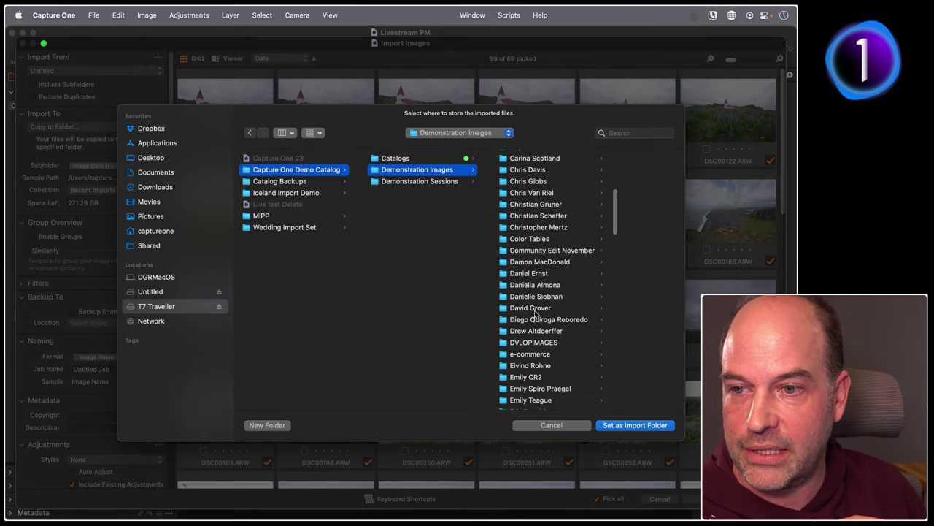
click(534, 308)
click(592, 193)
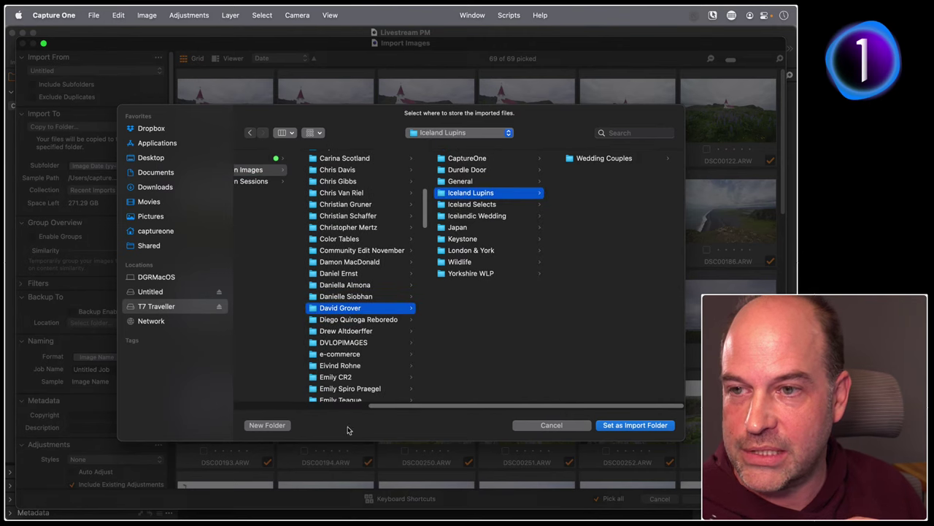
click(461, 206)
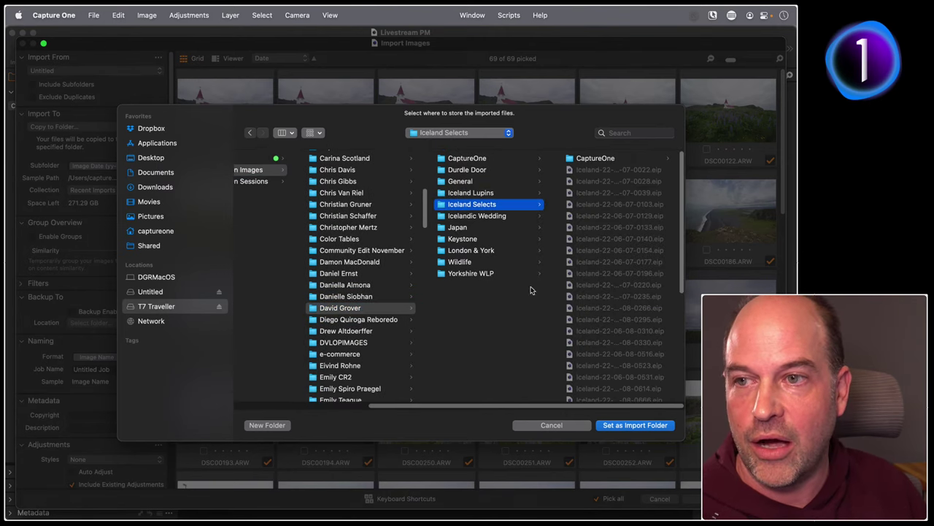
click(567, 425)
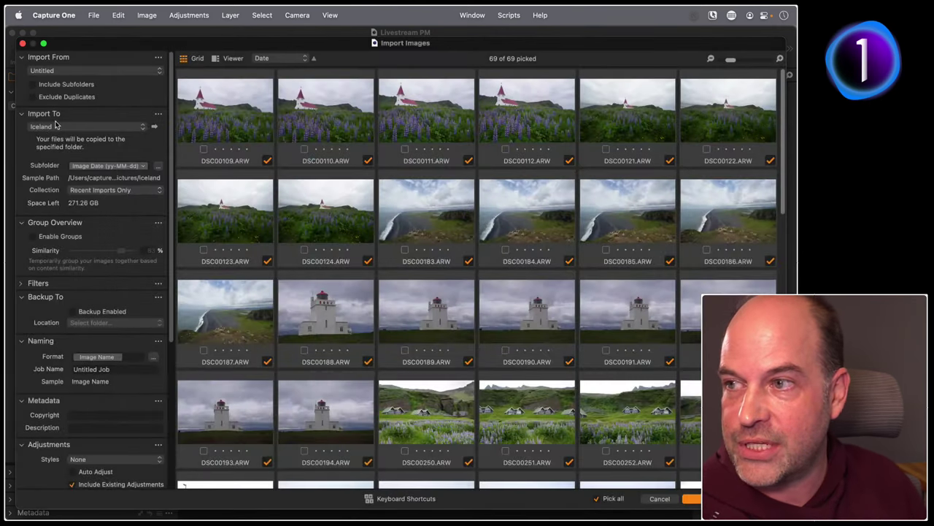
Review the import destination options once more, and cancel the import
click(46, 128)
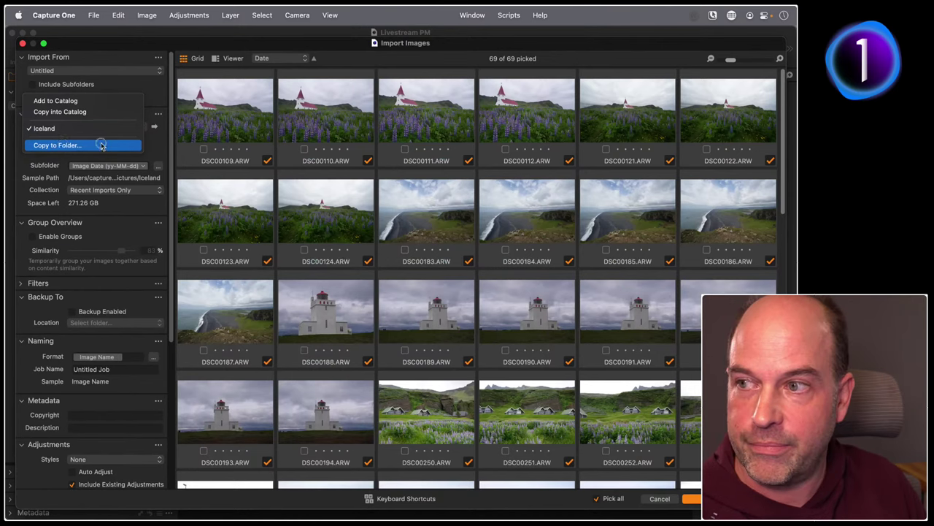
click(207, 172)
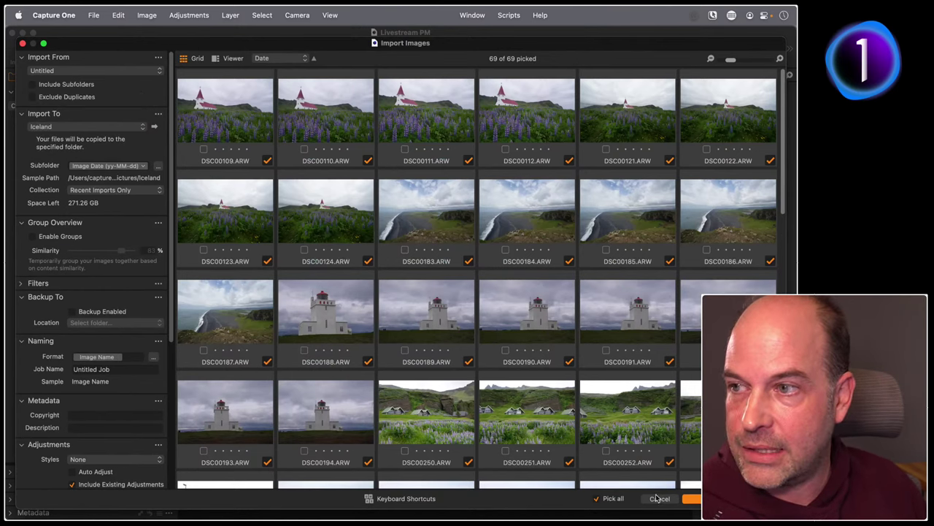
click(655, 500)
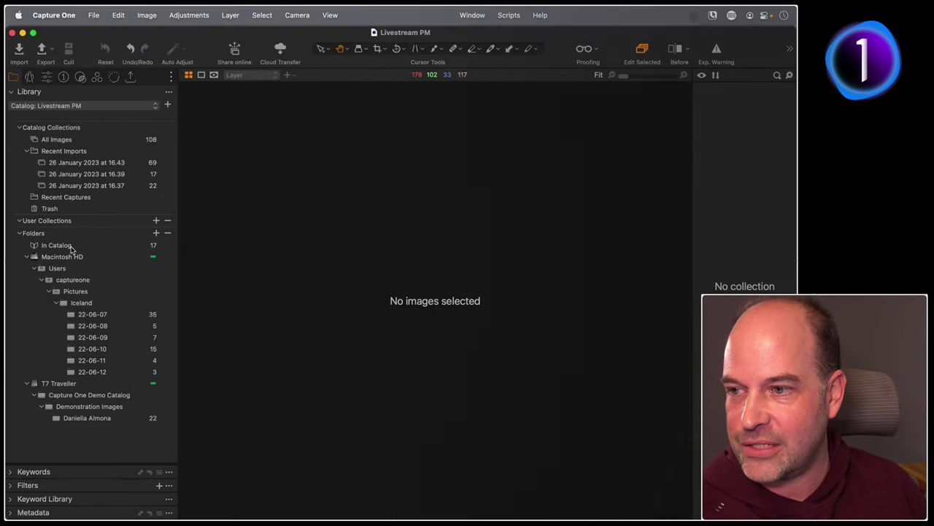
Show the images of the Demonstration Images subfolder in the catalog and look through them
click(87, 418)
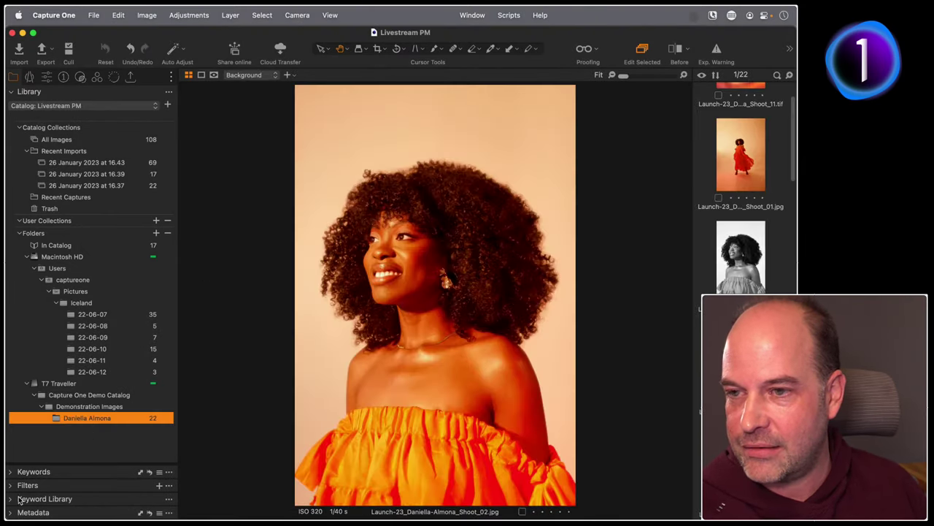
scroll(741, 189, down, 10)
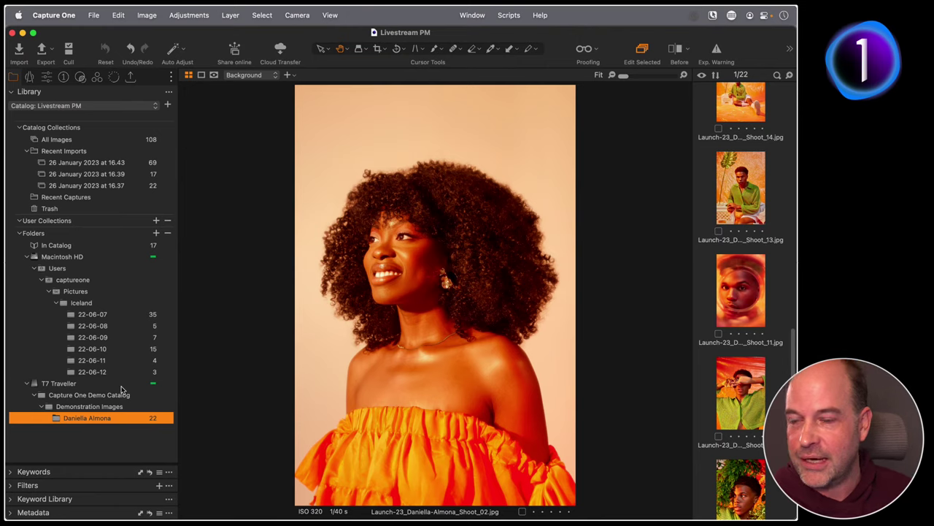
Create a folder named Client Selects inside the photographer's subfolder of Demonstration Images on T7 Traveller and add it to the catalog
click(91, 407)
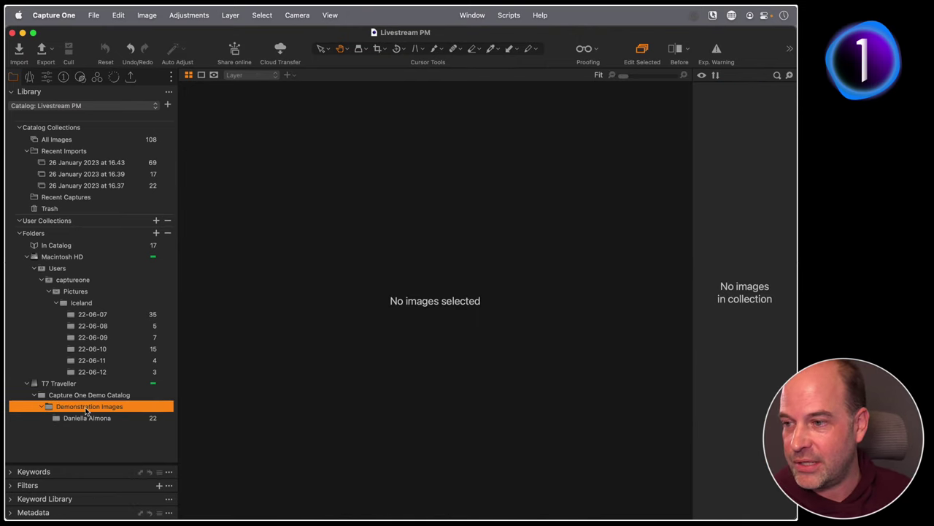
right_click(88, 413)
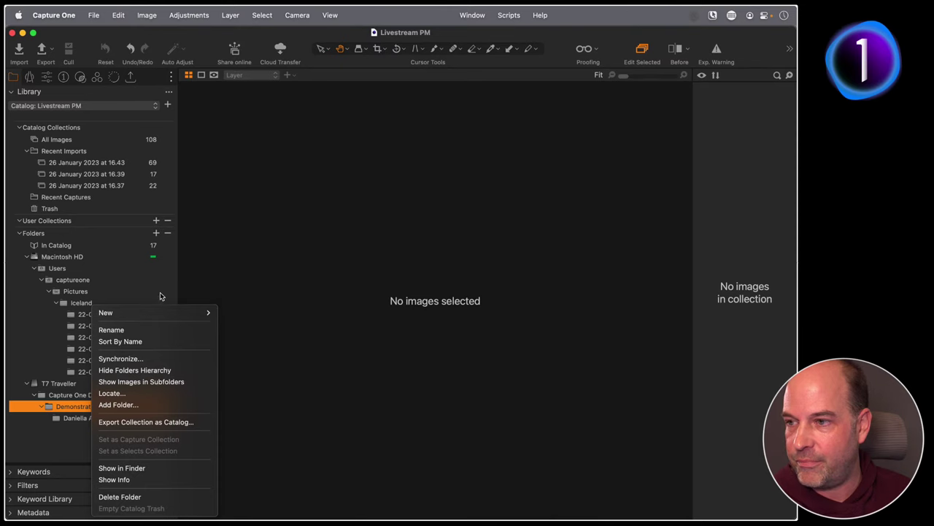
click(295, 240)
click(155, 233)
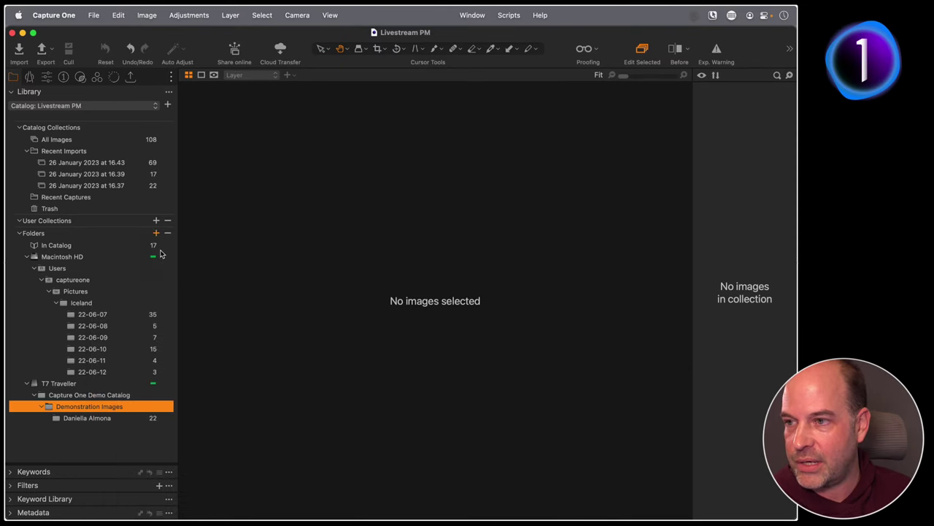
scroll(523, 176, down, 15)
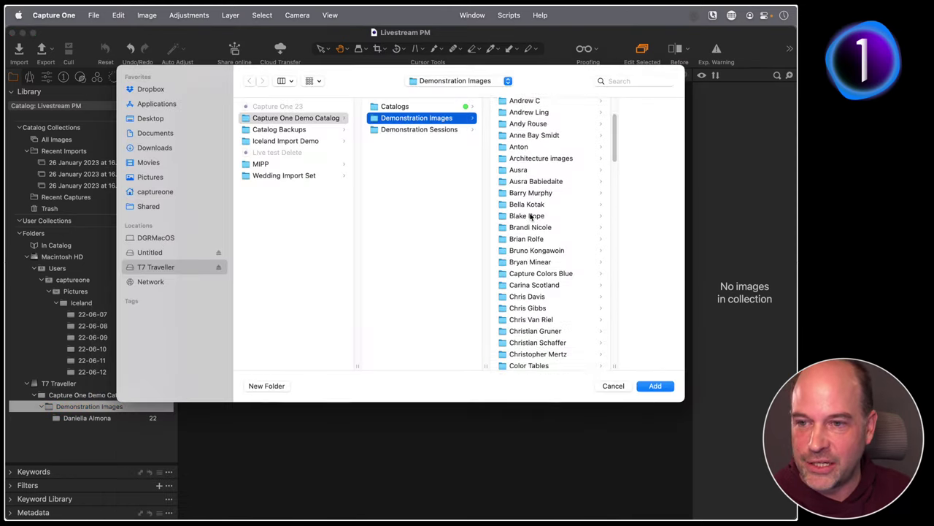
scroll(530, 216, up, 3)
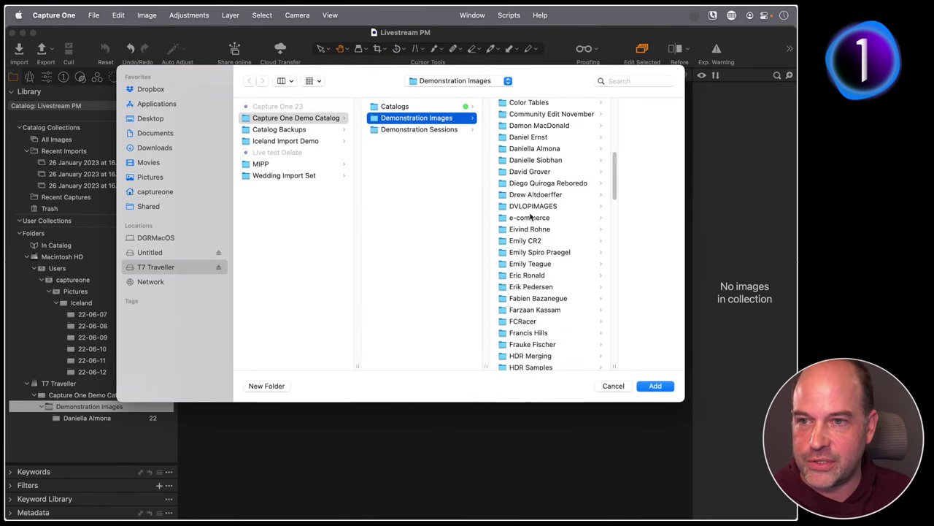
click(522, 150)
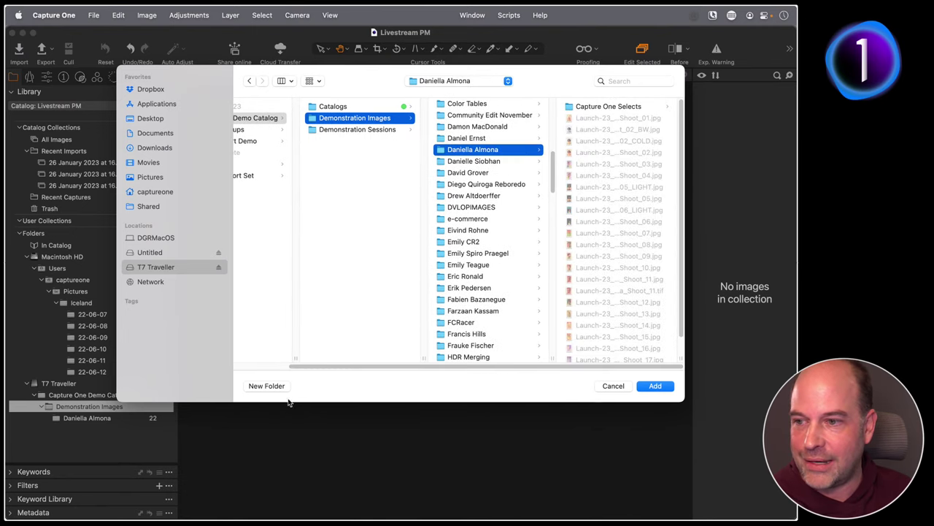
click(266, 385)
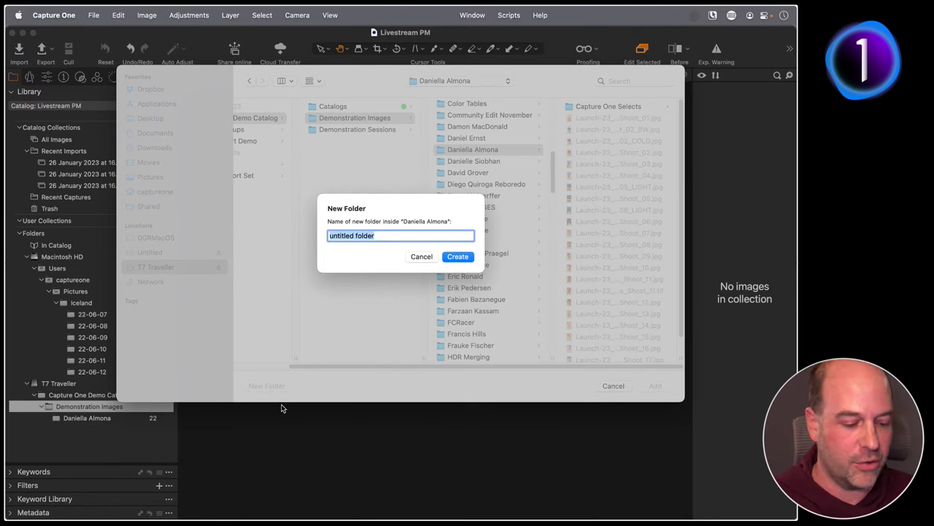
text(Clie)
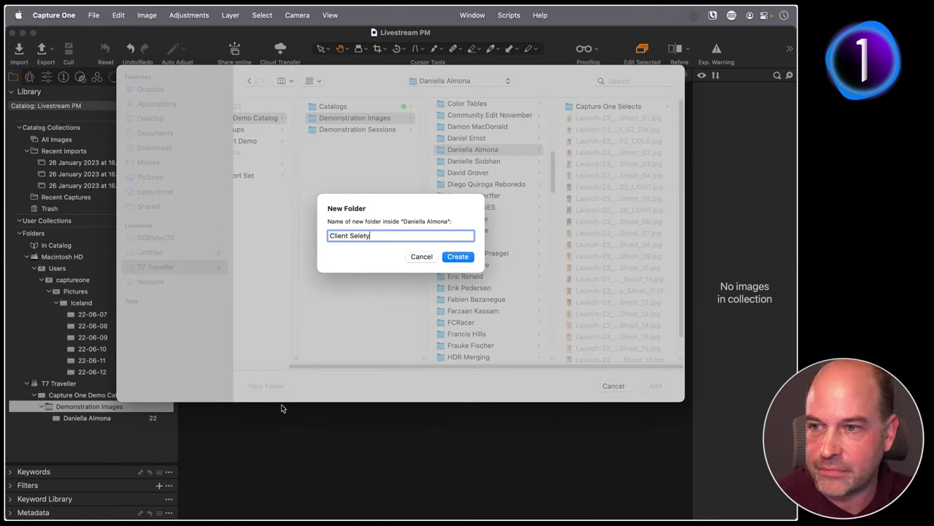
text(nt Selects)
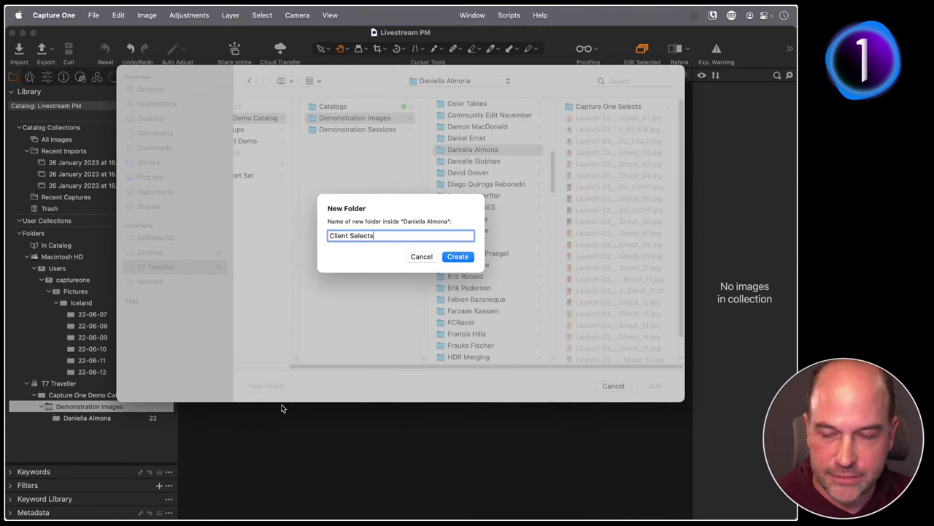
click(452, 260)
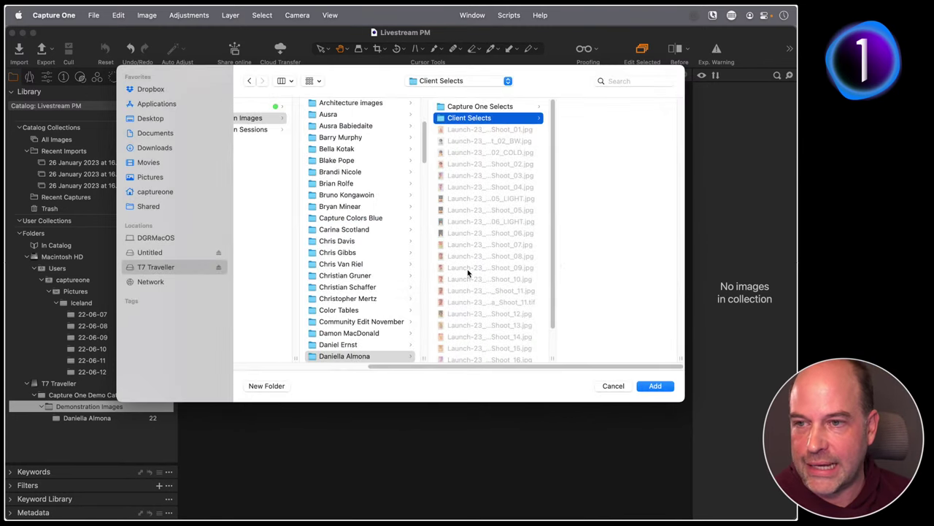
click(665, 391)
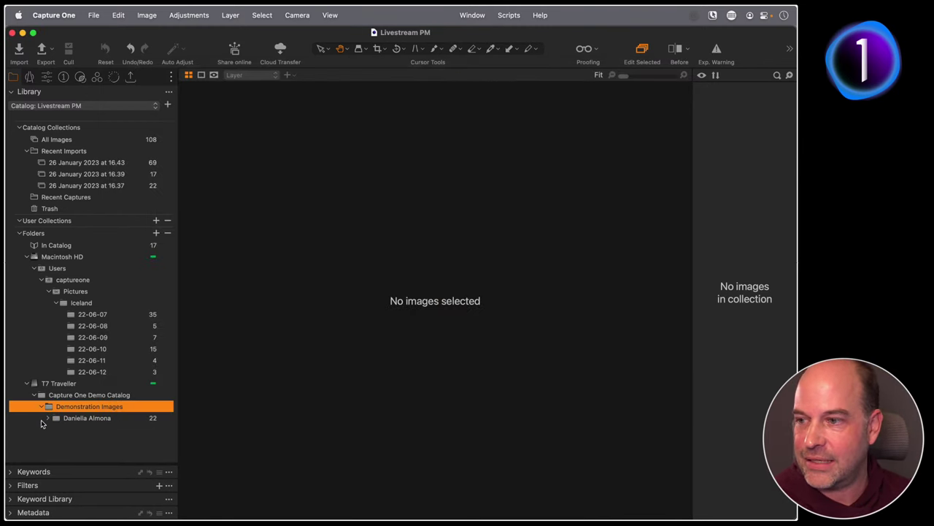
Move the Shoot_02, Shoot_01 and Shoot_04 images from the photographer's folder into Client Selects
click(47, 418)
click(71, 421)
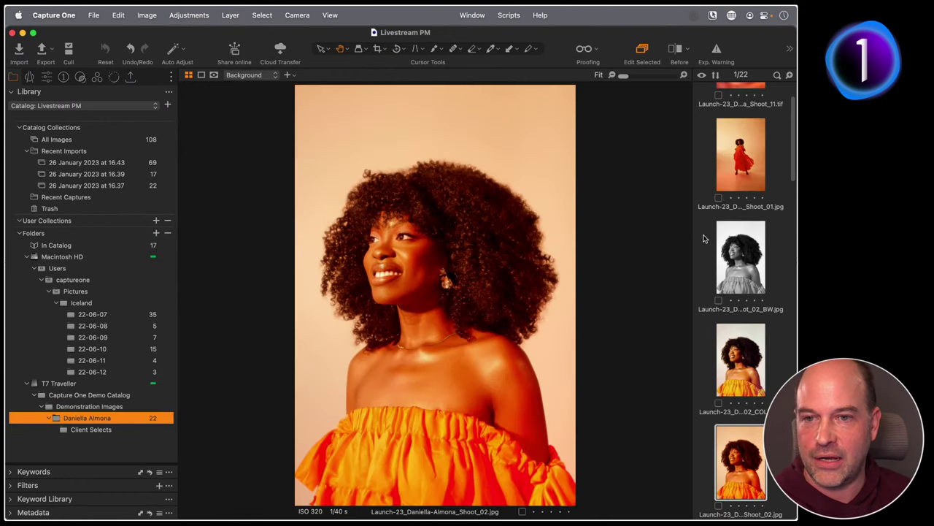
drag(744, 445, 115, 430)
click(449, 210)
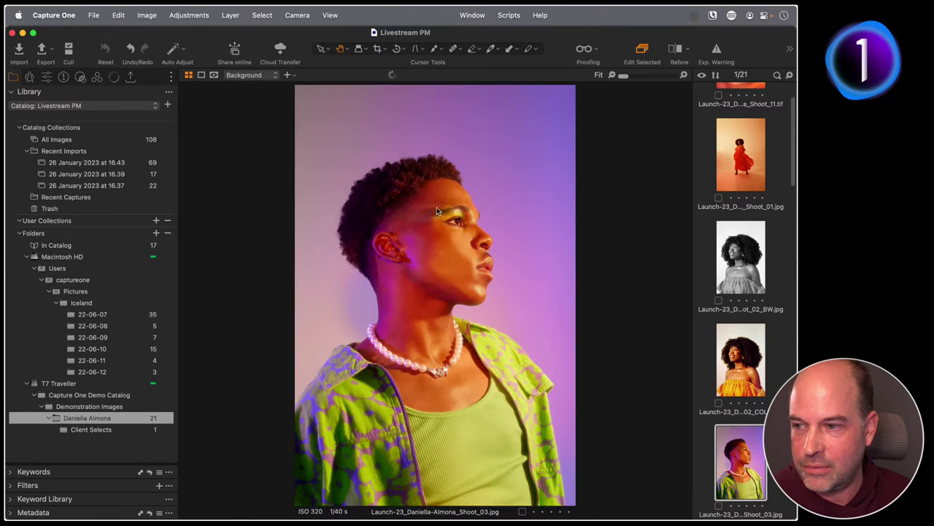
click(740, 172)
drag(740, 173, 117, 431)
click(397, 208)
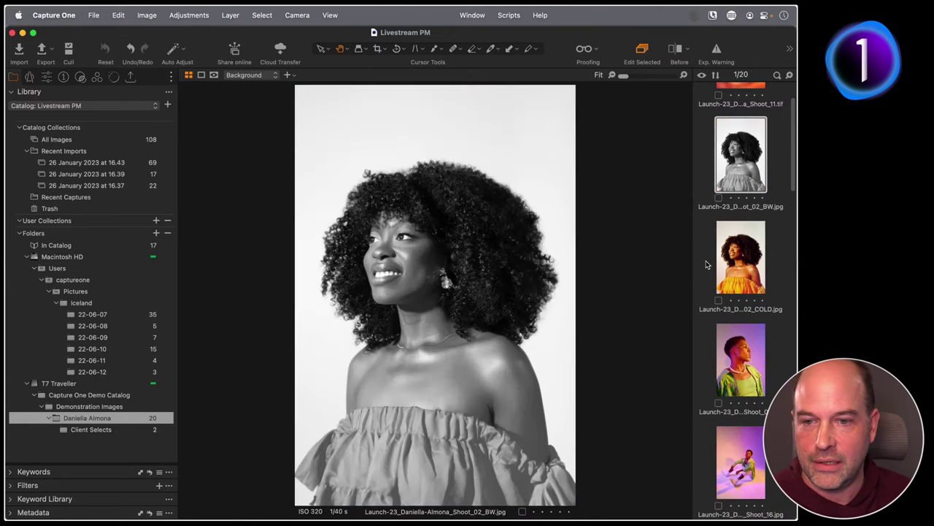
scroll(741, 240, down, 5)
click(741, 307)
drag(741, 310, 110, 432)
click(400, 211)
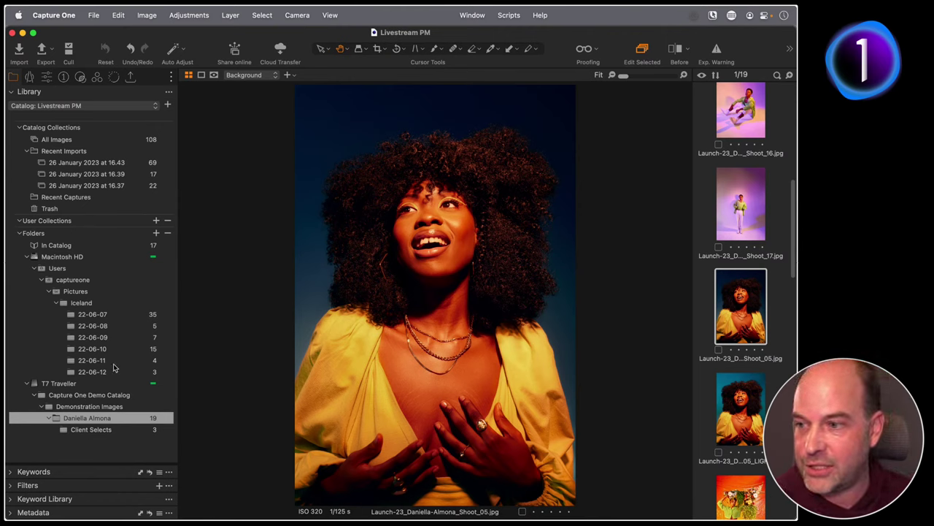
Create a second folder named SoMe inside the photographer's folder and add it to the catalog
click(95, 419)
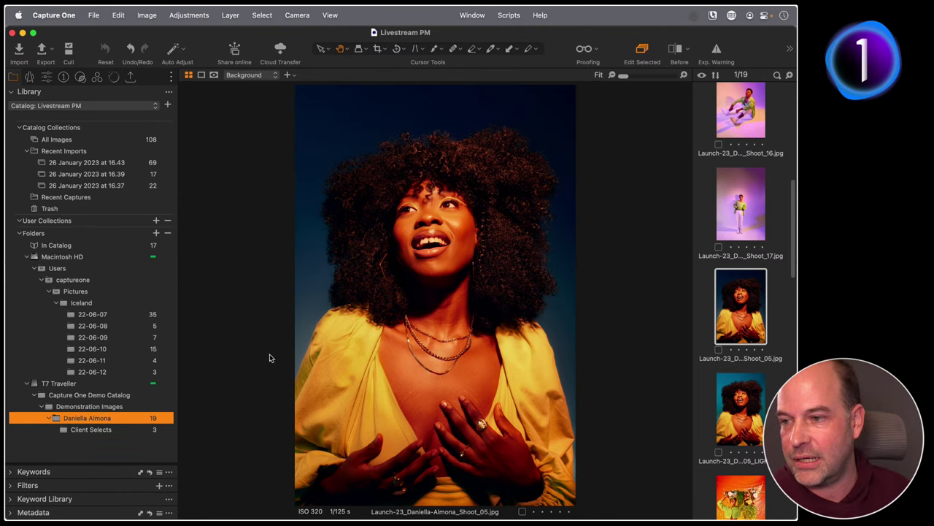
click(156, 234)
click(301, 384)
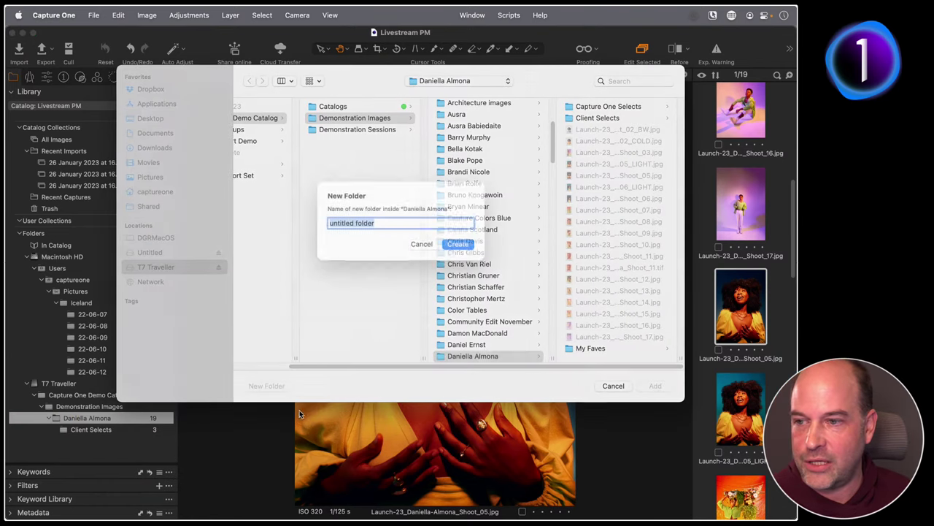
text(SoMe)
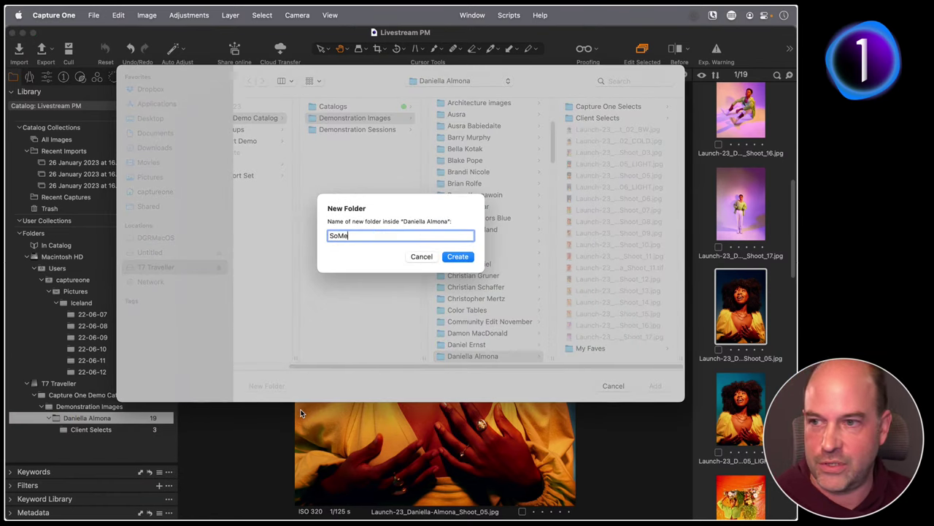
key(Return)
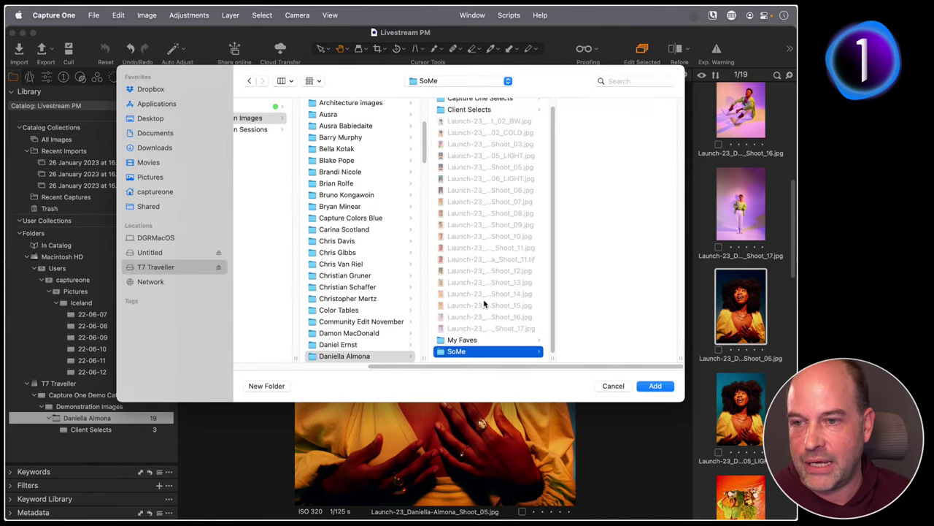
click(670, 389)
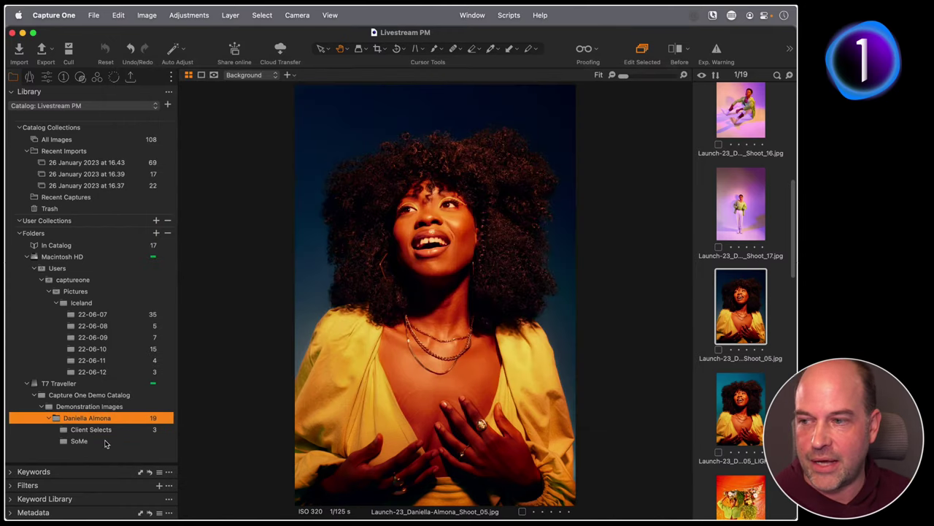
Move the Shoot_02 image from Client Selects into the SoMe folder
click(95, 441)
click(115, 431)
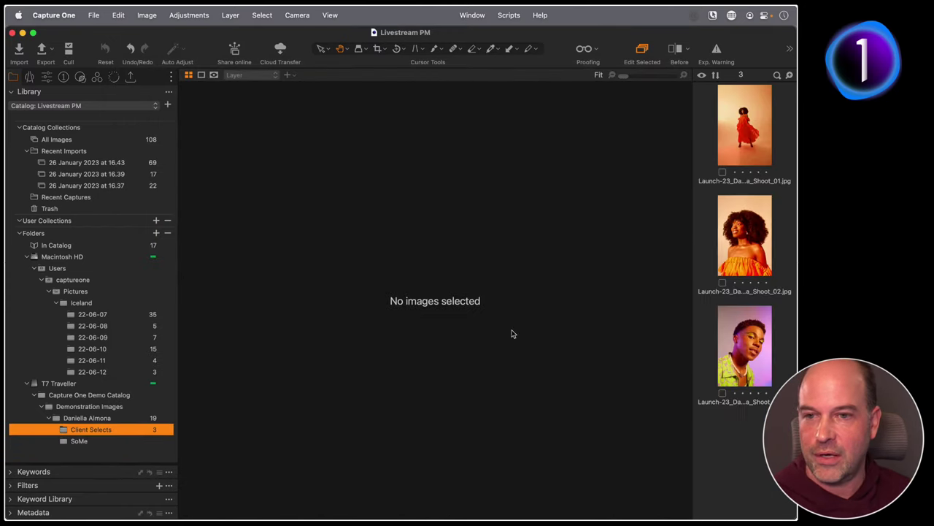
click(754, 236)
drag(735, 253, 113, 441)
click(400, 211)
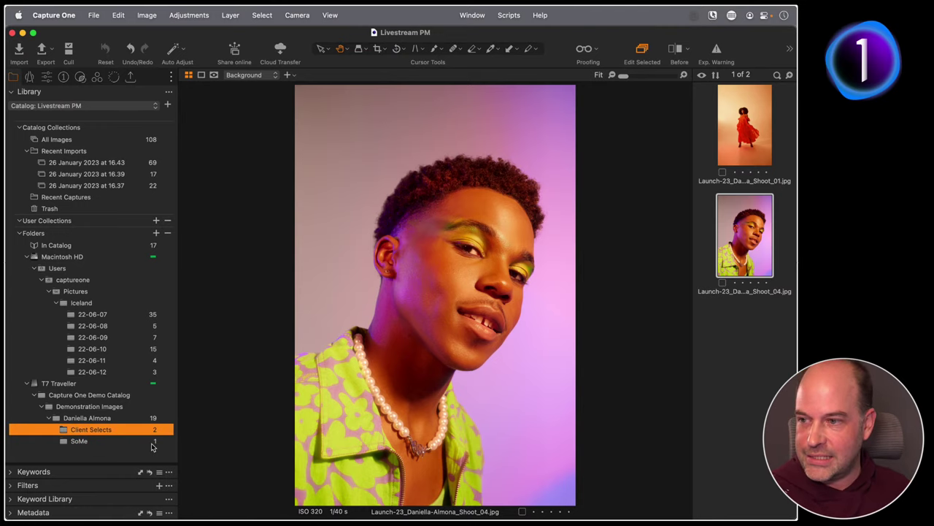
Move the Shoot_02 image from SoMe back to Client Selects
click(111, 441)
drag(728, 146, 125, 447)
click(401, 210)
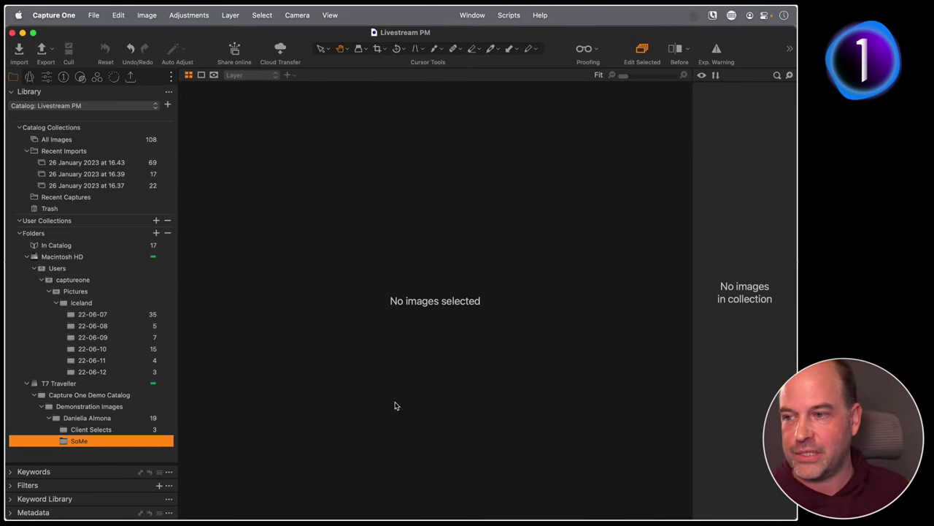
Move all three images from Client Selects back to the photographer's parent folder and show that folder's images
click(102, 430)
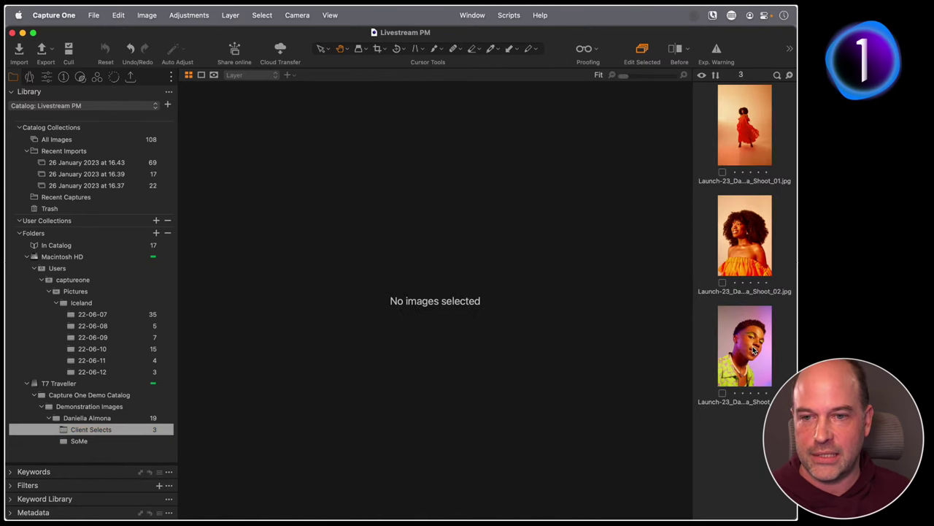
shift+click(760, 101)
drag(760, 101, 91, 422)
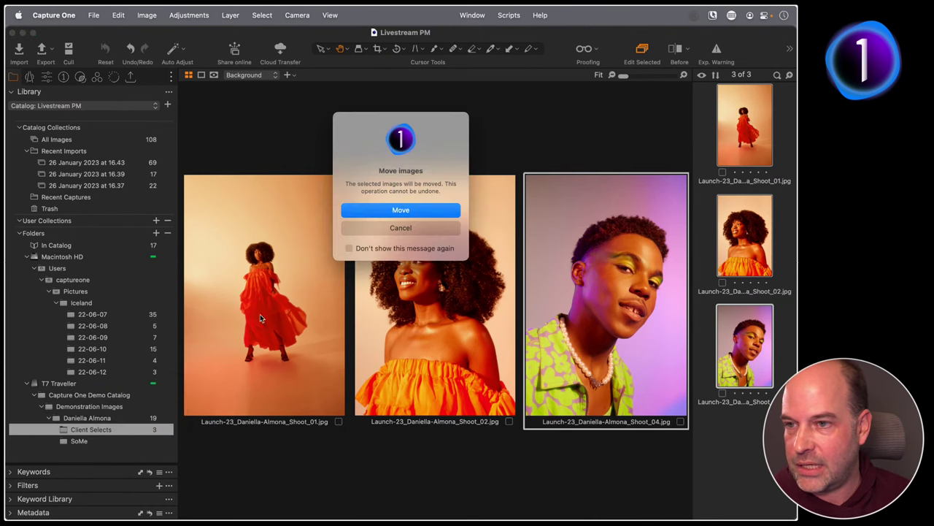
click(392, 209)
click(125, 418)
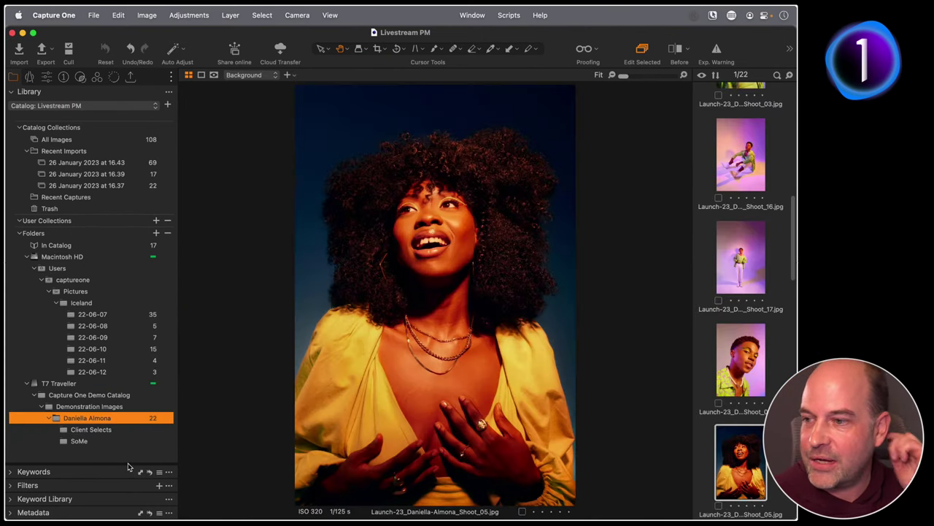
Remove the empty Client Selects and SoMe folders from the catalog, and show the images of their parent folder
click(100, 430)
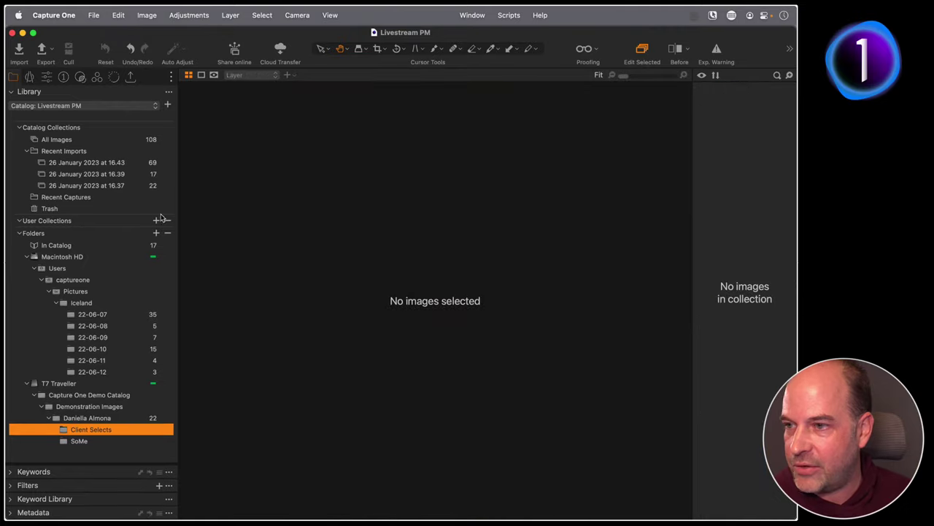
click(168, 232)
click(431, 226)
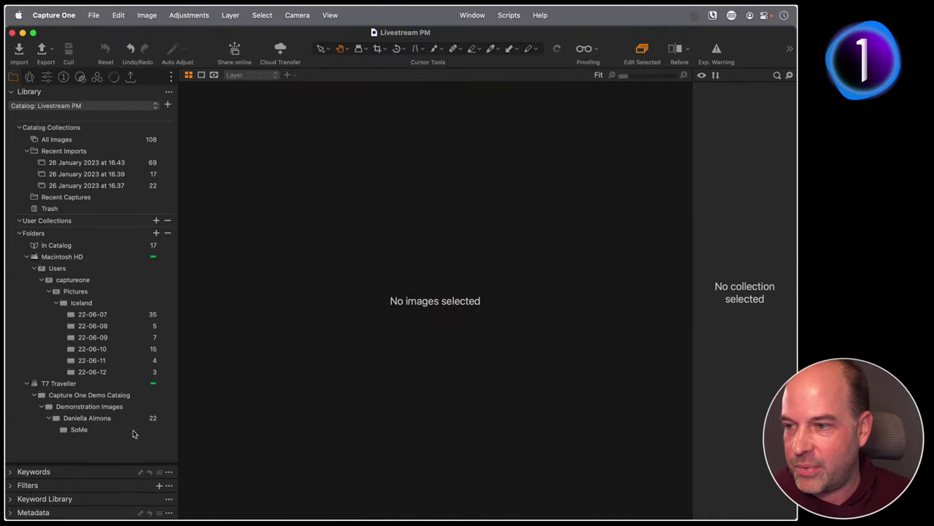
click(133, 431)
click(167, 232)
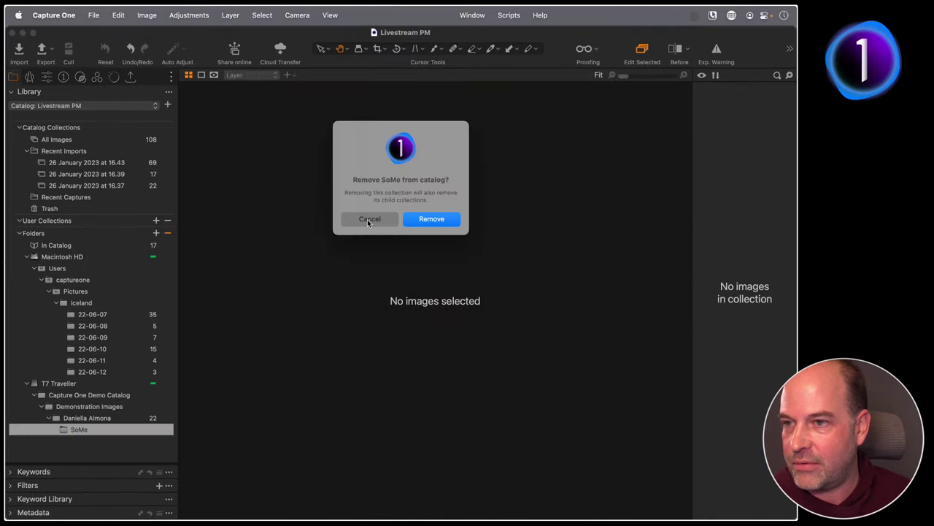
click(431, 219)
click(97, 417)
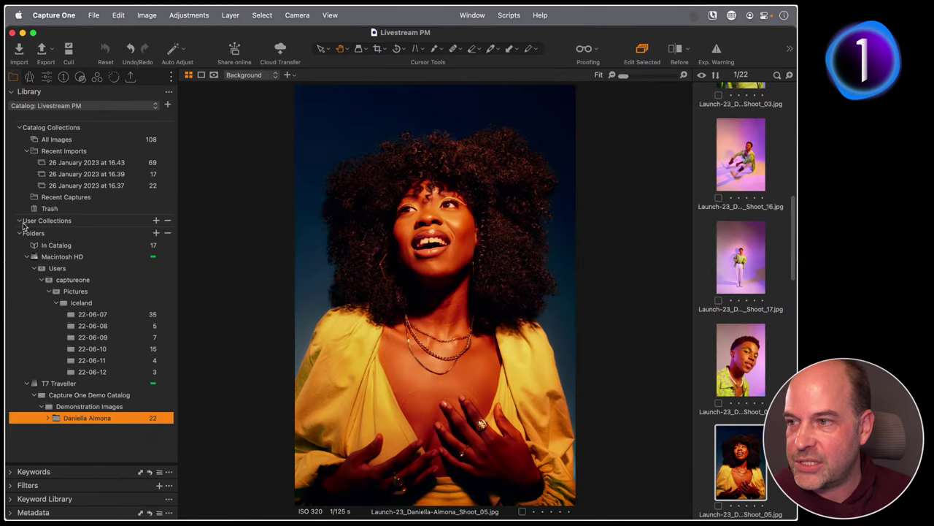
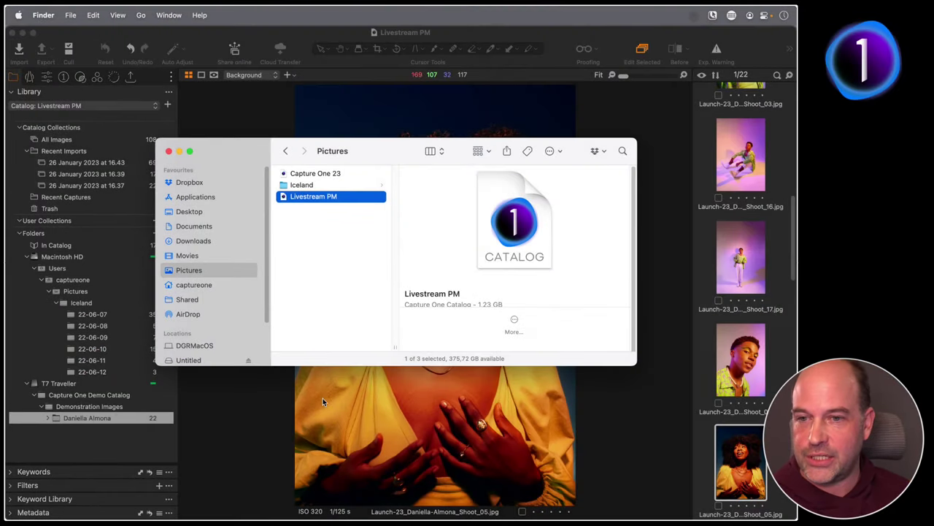
Switch back to Capture One and create a project named Capture One 23 Launch in the user collections
click(274, 403)
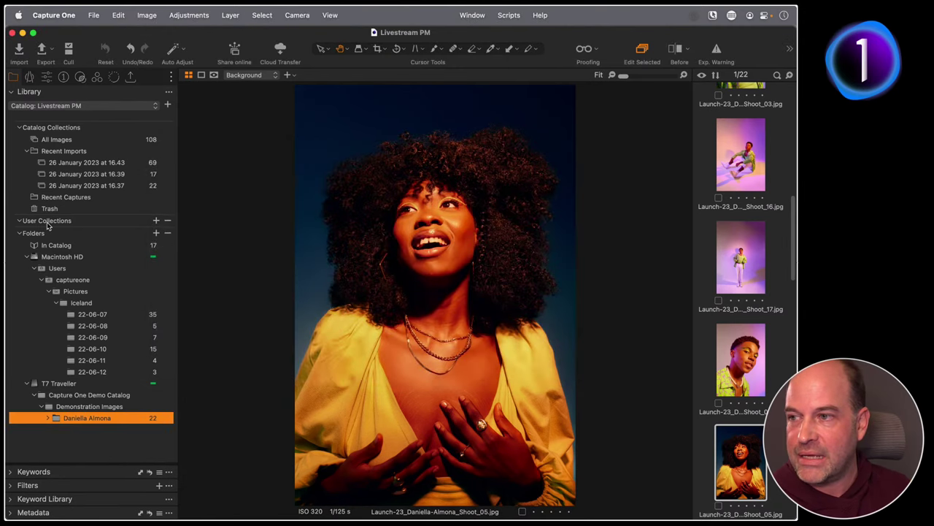
click(156, 219)
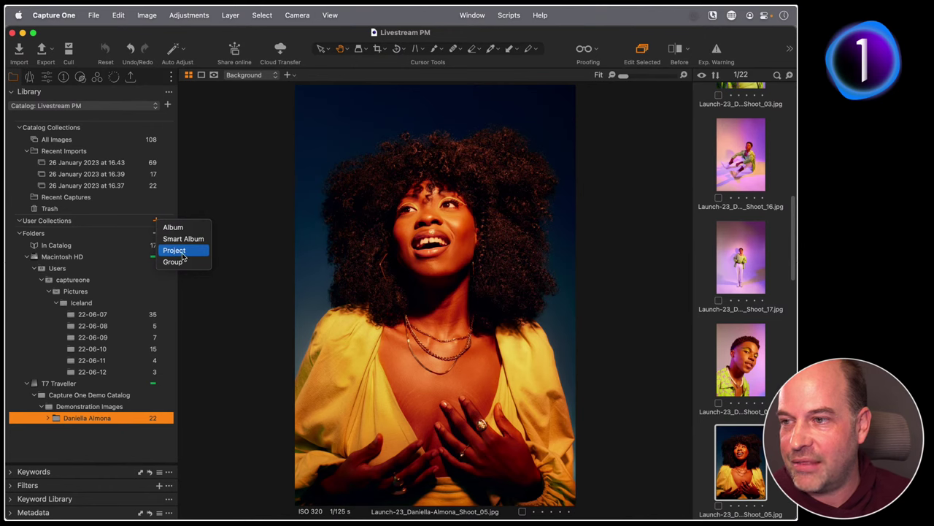
click(188, 253)
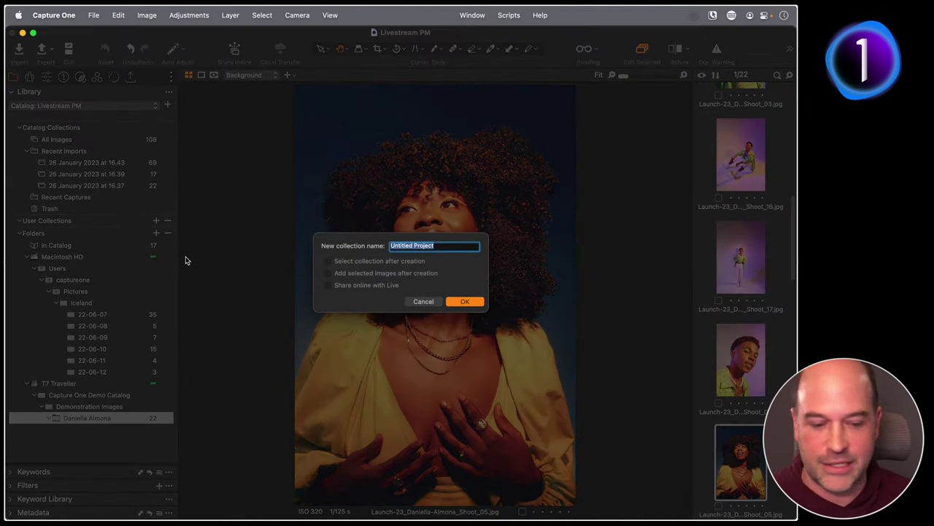
text(Capture O)
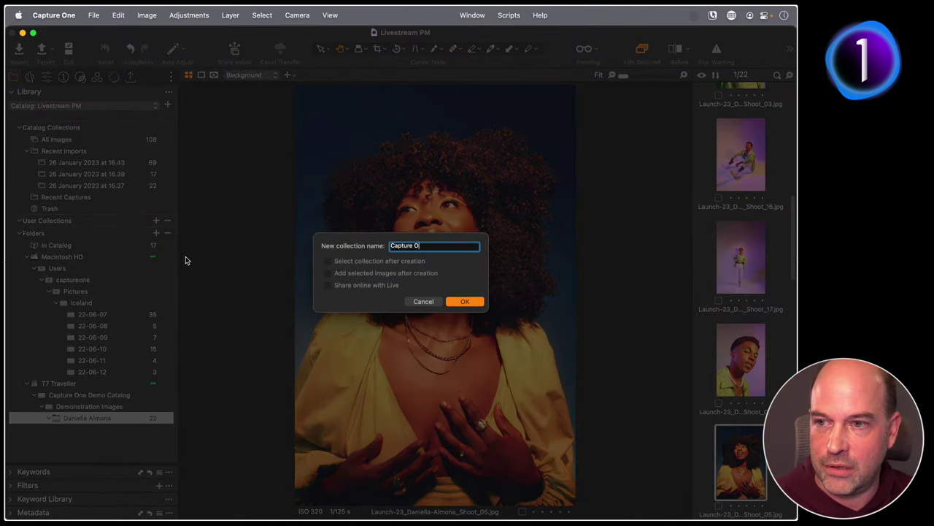
text(ne 23 Launch)
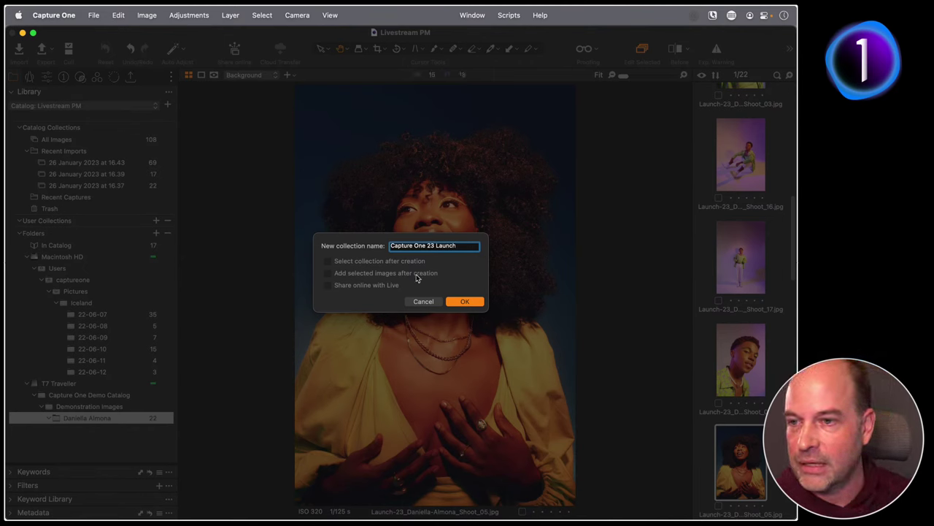
click(465, 300)
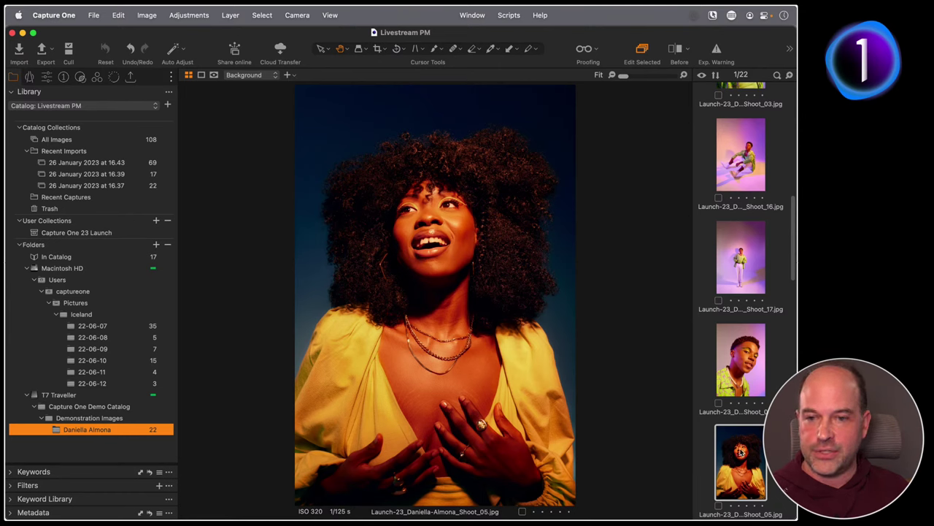
Try to add the Shoot_05 image directly to the Capture One 23 Launch project, and create an album named All Images inside the project
drag(742, 452, 77, 232)
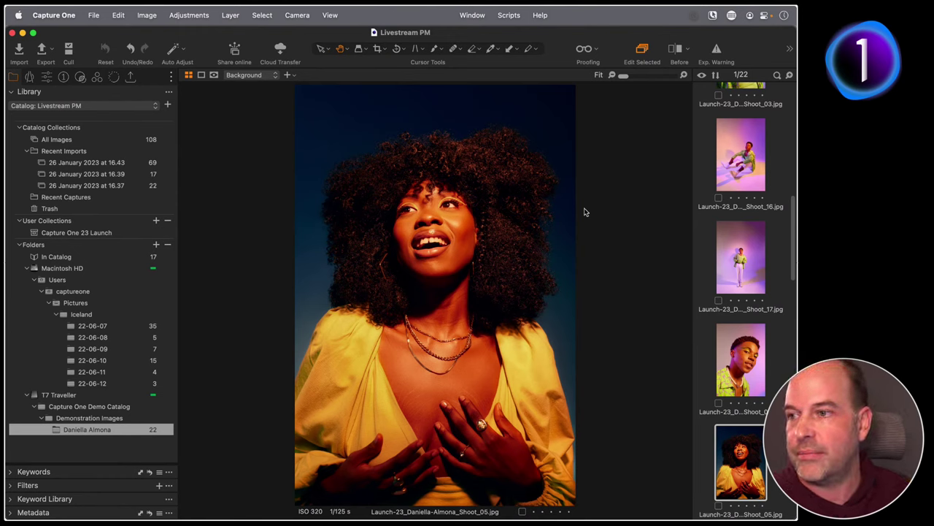
right_click(106, 232)
mouse_move(193, 238)
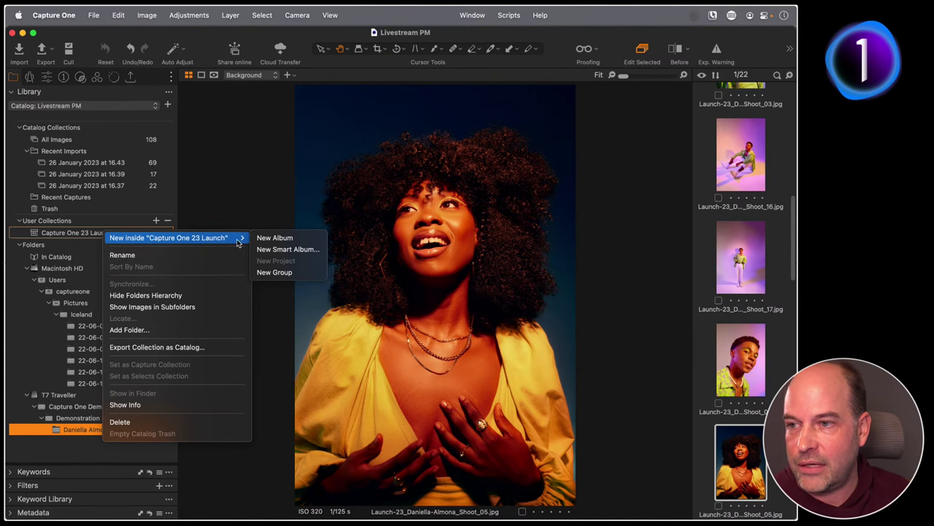
click(295, 239)
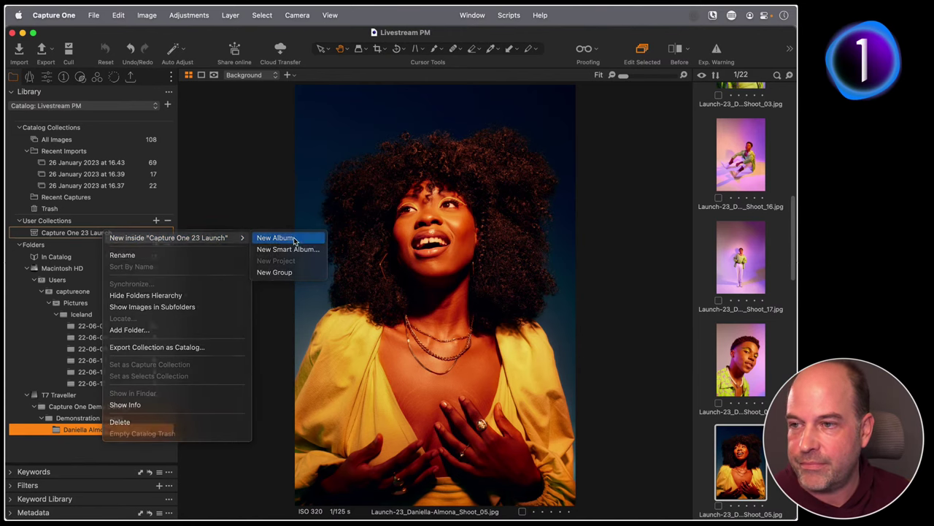
text(A)
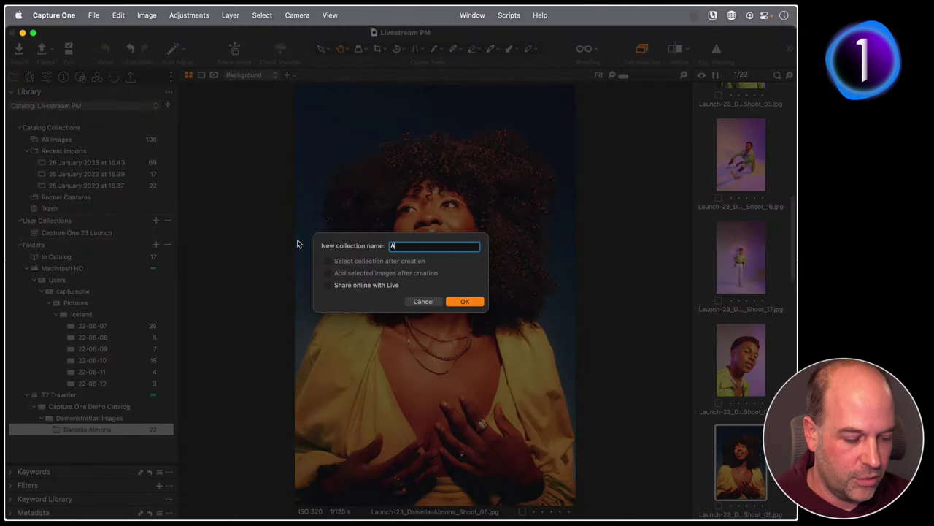
text(ll Images)
key(Return)
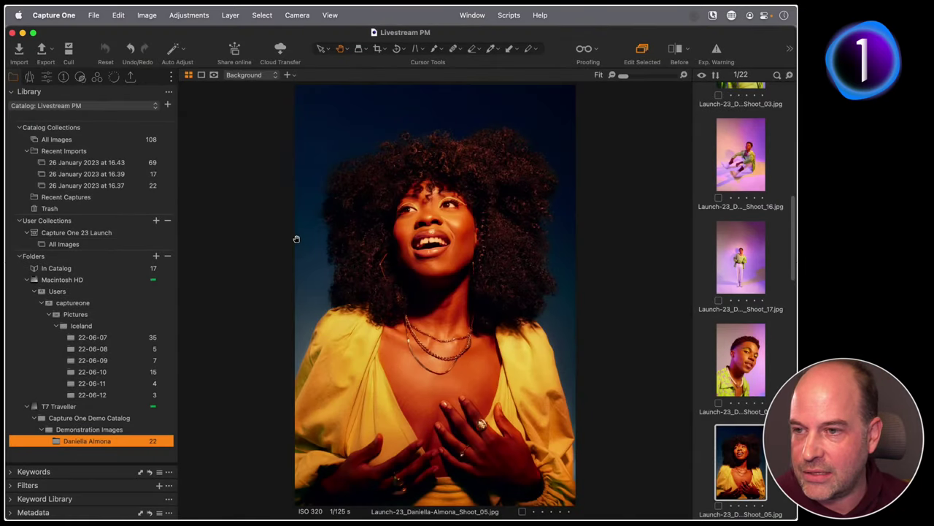
Add every image in the photographer's folder to the project's All Images album and show that album's images
key(alt+super+v)
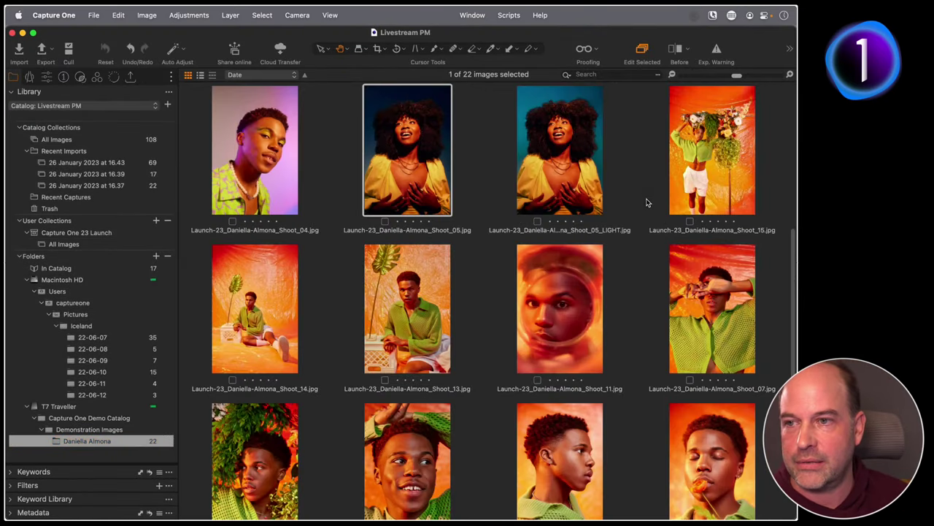
key(super+a)
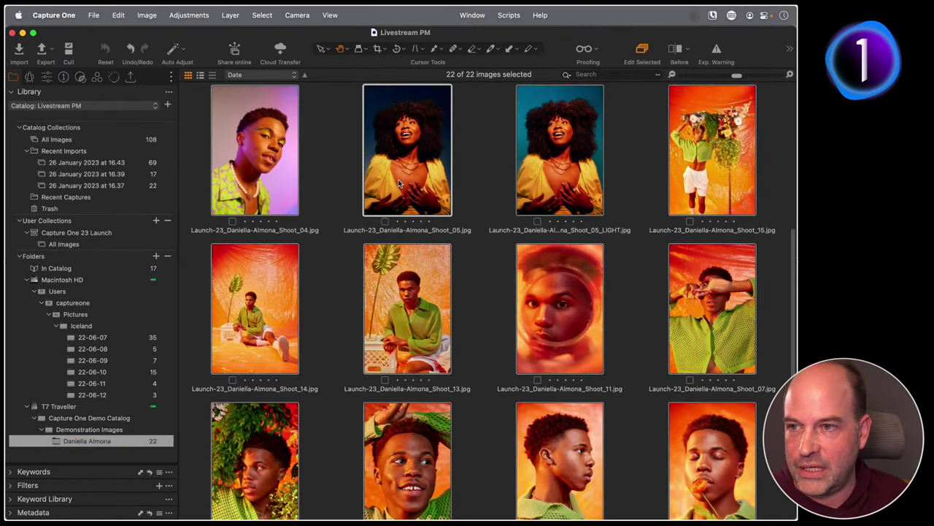
drag(398, 179, 68, 245)
click(78, 245)
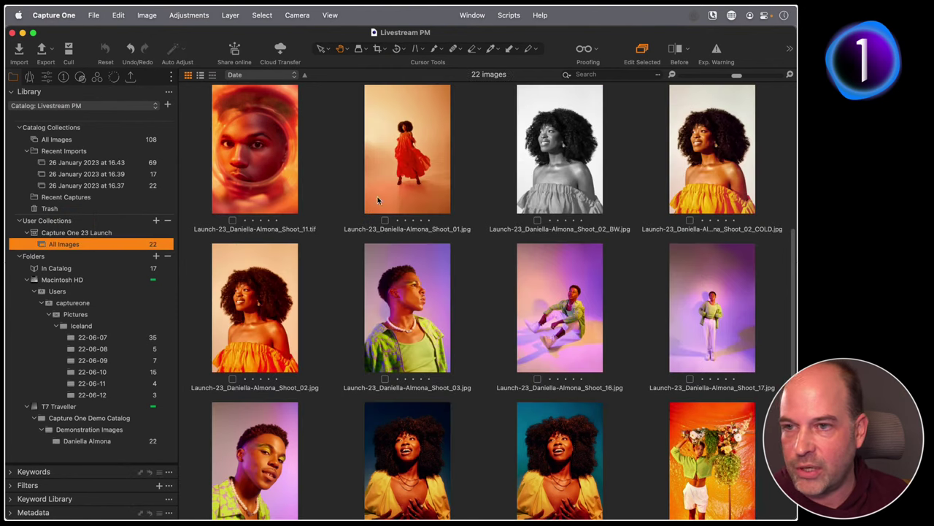
scroll(346, 203, down, 10)
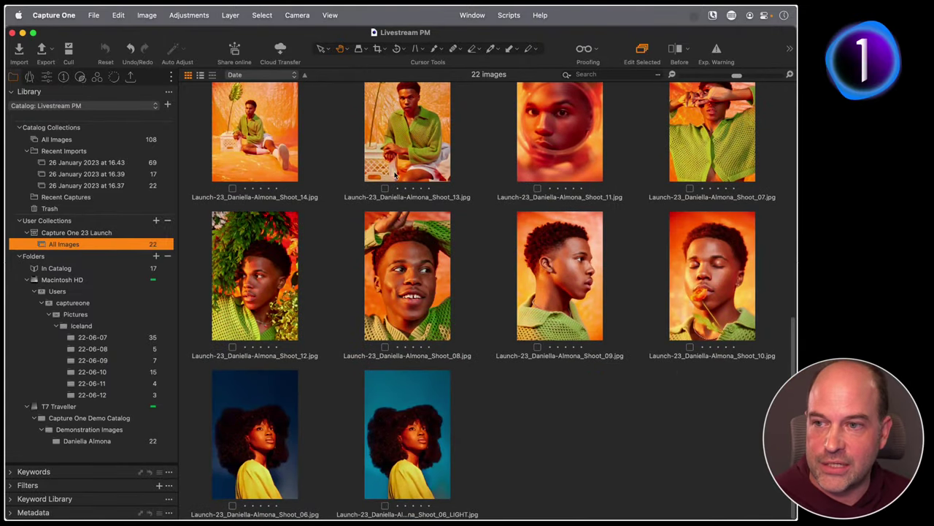
Create a second album named Web Images inside the Capture One 23 Launch project
click(69, 233)
right_click(70, 235)
mouse_move(176, 239)
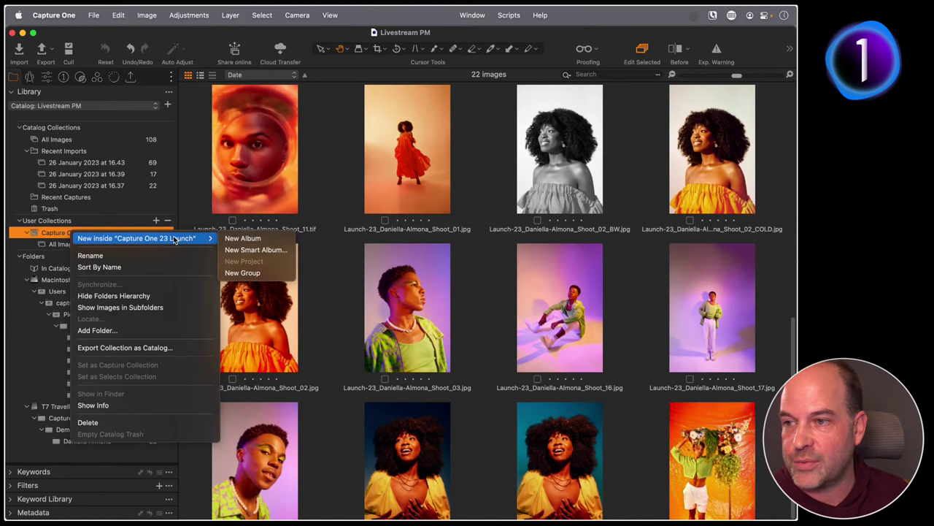
click(241, 238)
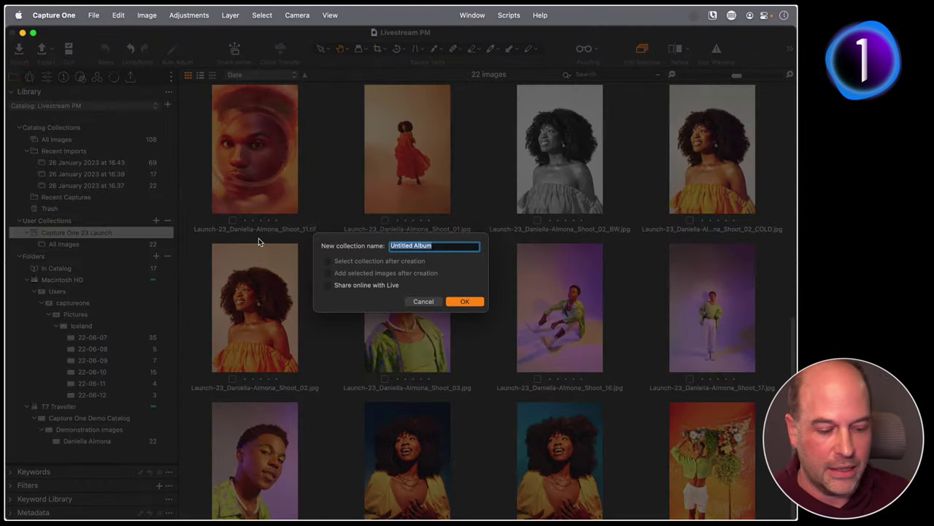
text(Web )
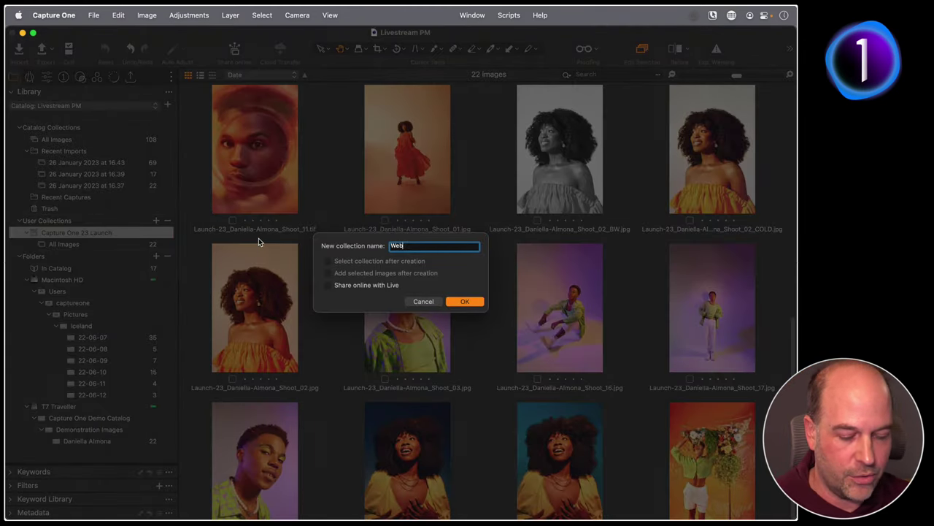
text(Images)
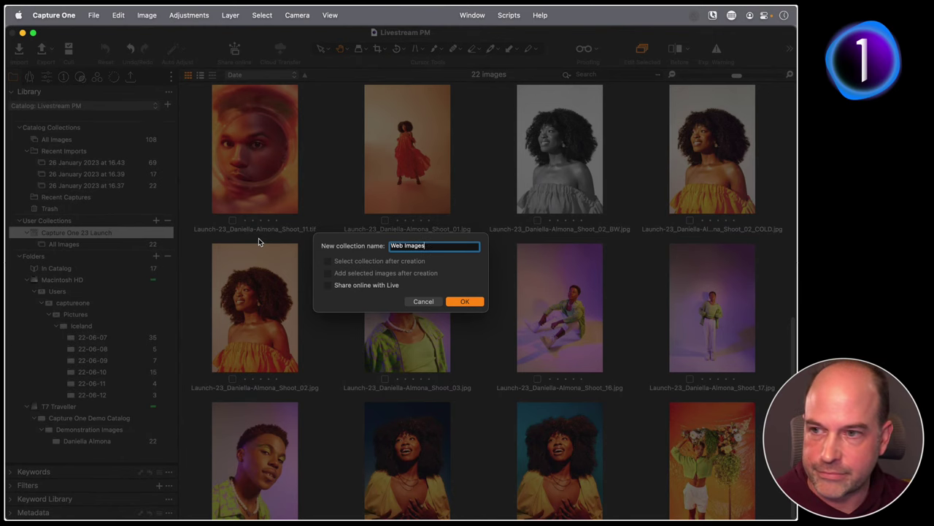
key(Return)
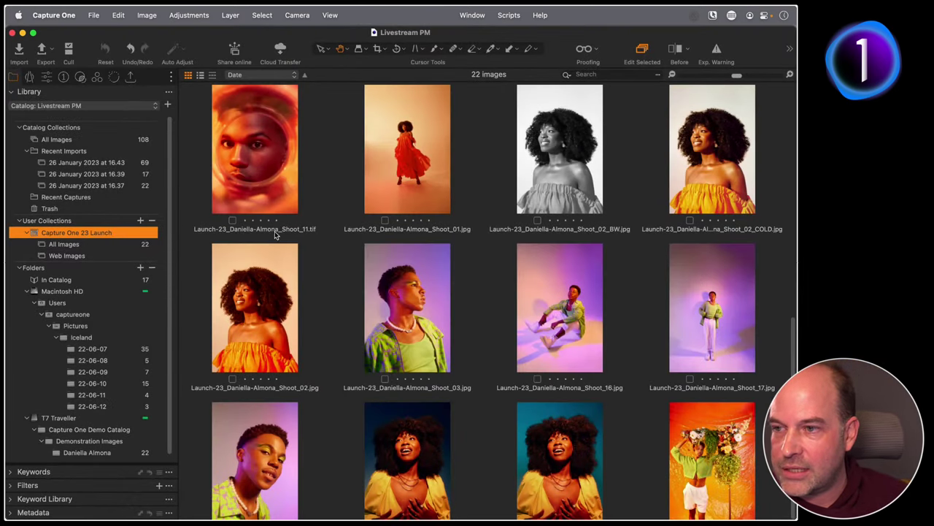
Add the Shoot_02, Shoot_05_LIGHT, Shoot_08 and Shoot_06 images to the Web Images album
scroll(268, 231, down, 3)
drag(262, 228, 139, 254)
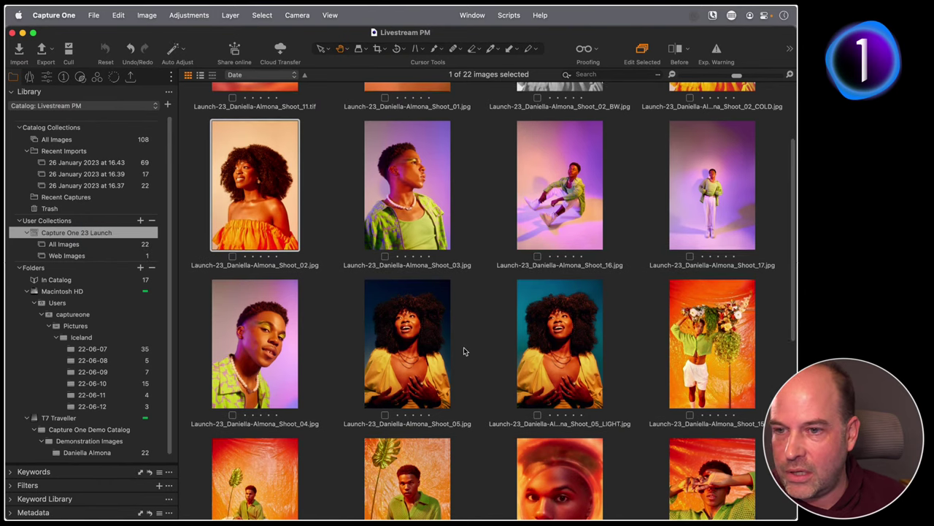
scroll(463, 347, down, 2)
drag(573, 230, 92, 255)
scroll(406, 332, down, 4)
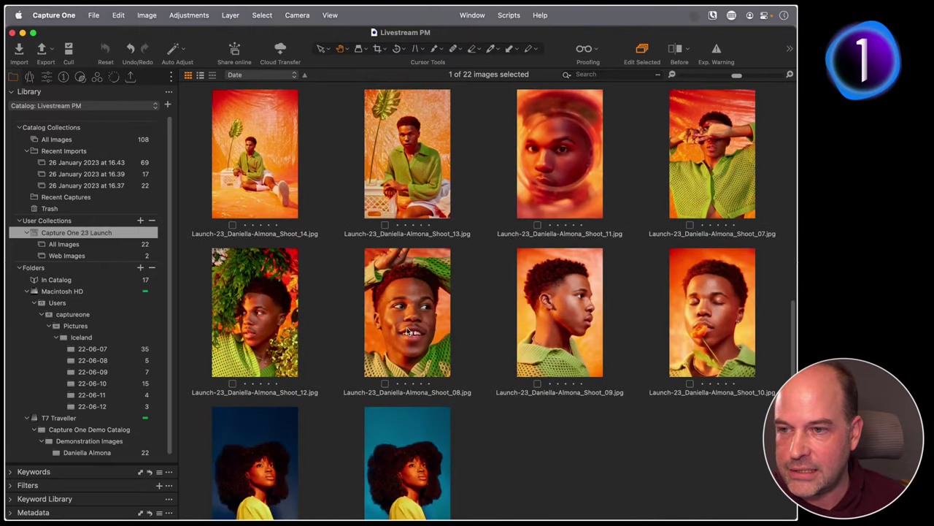
click(406, 335)
drag(406, 336, 98, 257)
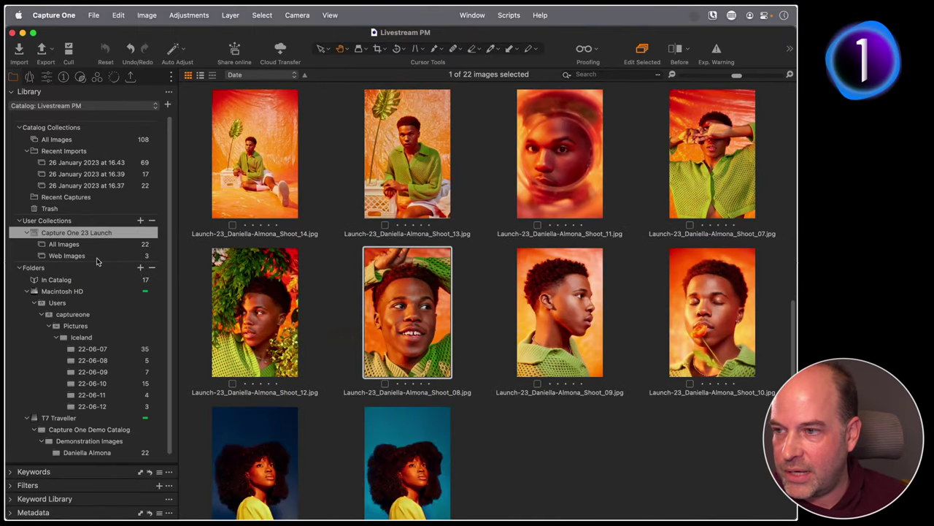
scroll(296, 335, down, 1)
drag(260, 415, 227, 340)
drag(242, 286, 92, 255)
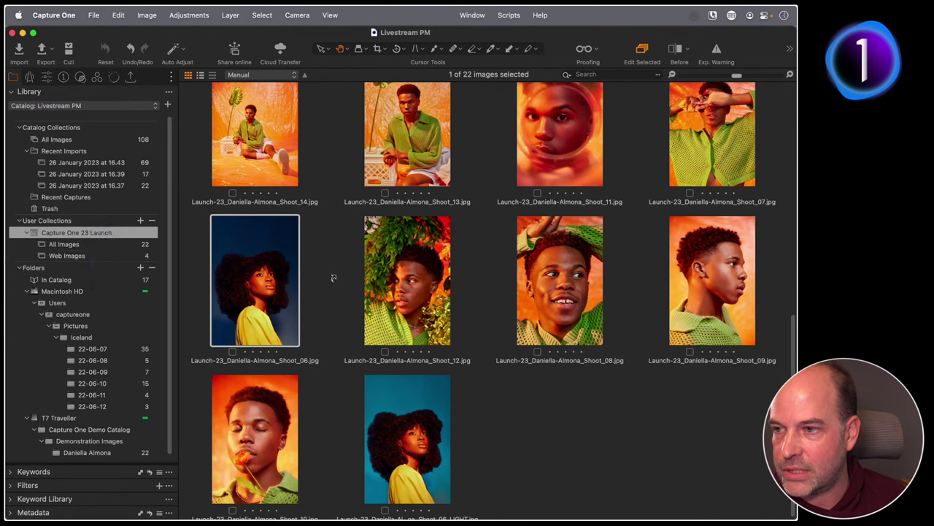
Create a third album named SoMe inside the Capture One 23 Launch project
right_click(98, 234)
mouse_move(219, 237)
click(273, 236)
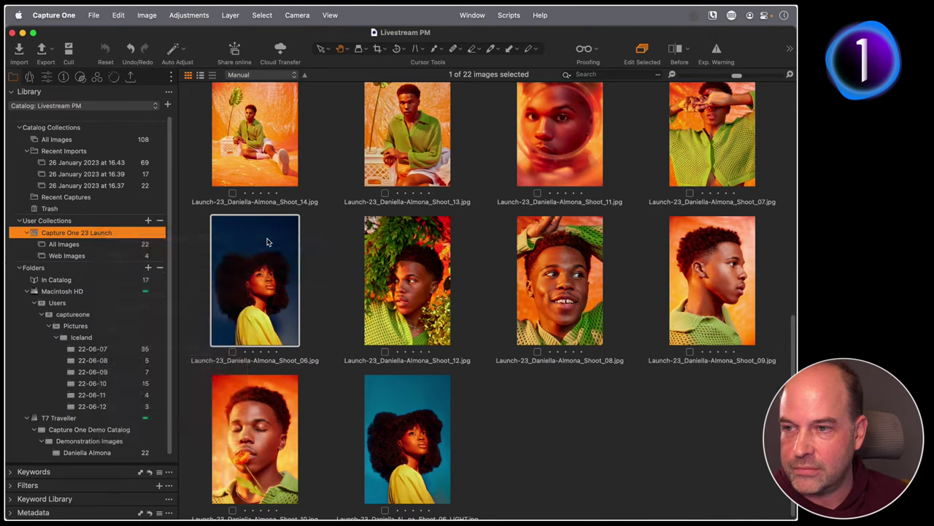
text(SoMe)
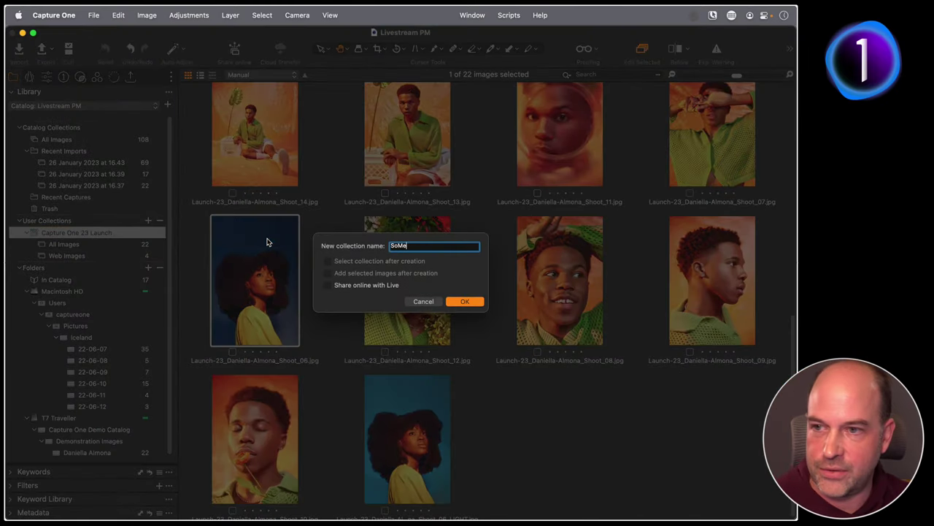
key(Return)
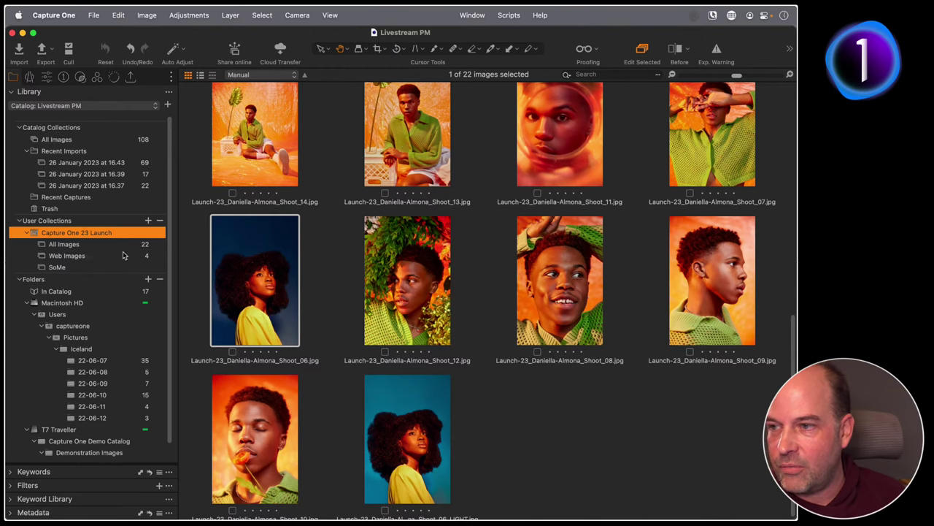
Add the Shoot_05_LIGHT and Shoot_06 images from the Web Images album to the SoMe album and show that album's images
click(98, 256)
click(417, 169)
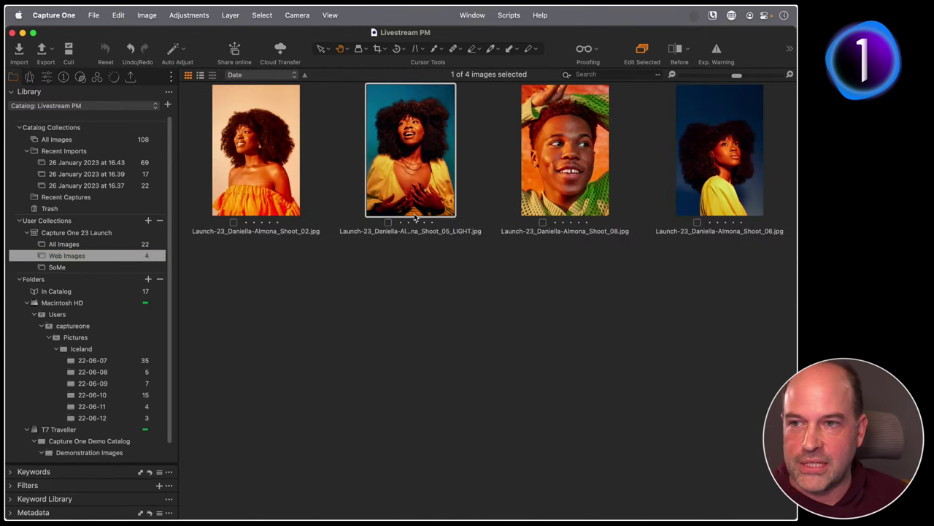
drag(406, 166, 83, 267)
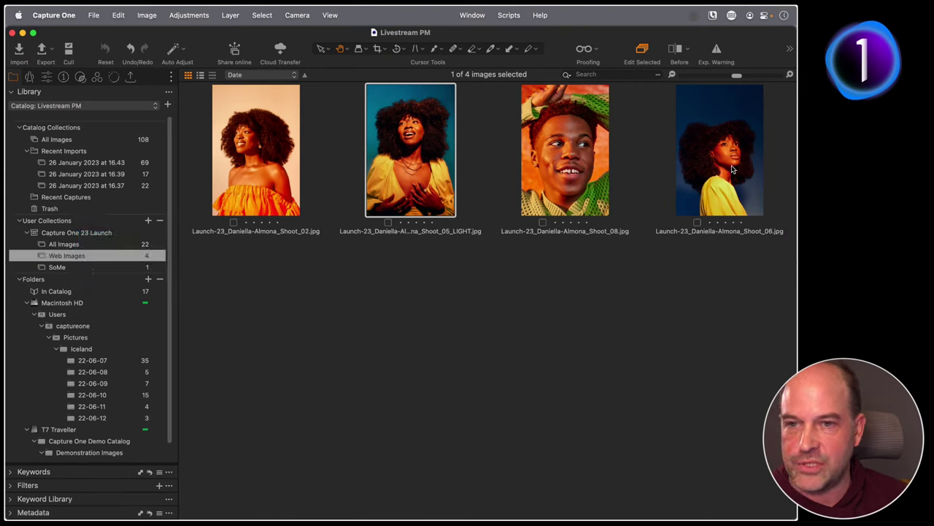
drag(734, 170, 81, 266)
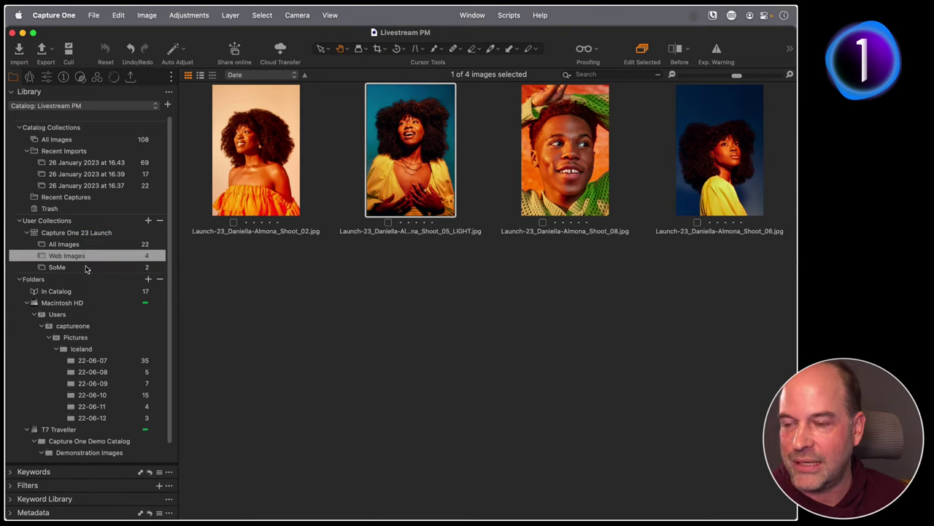
click(87, 270)
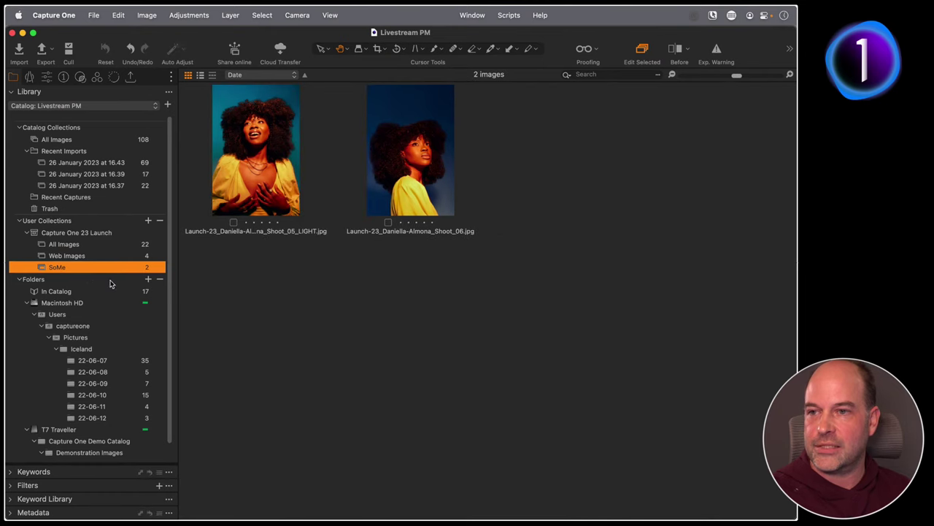
Compare the contents of the project's All Images, Web Images and SoMe albums with the images' source folder
click(88, 256)
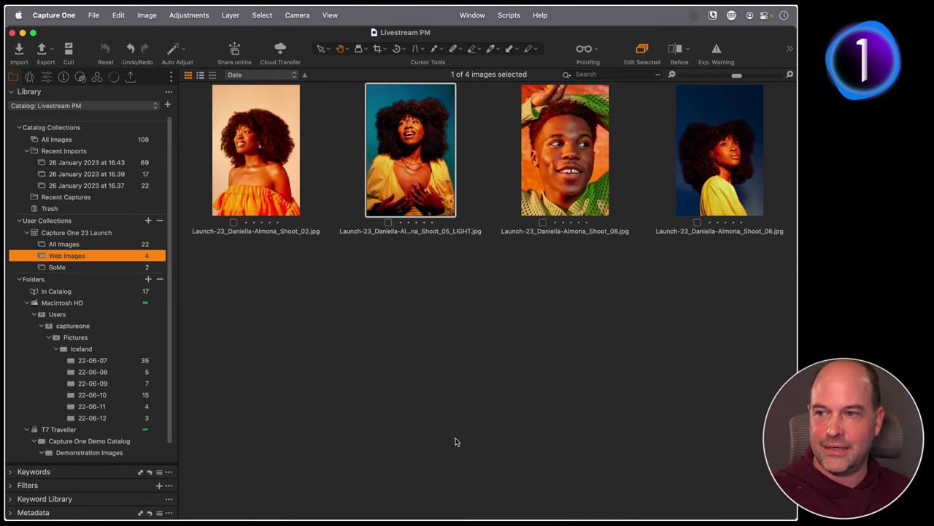
scroll(163, 393, down, 2)
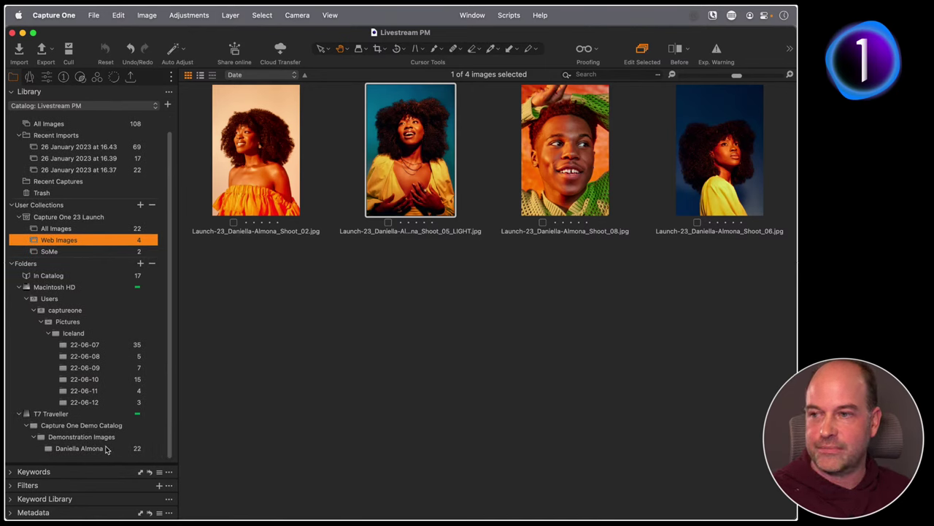
click(76, 231)
click(72, 241)
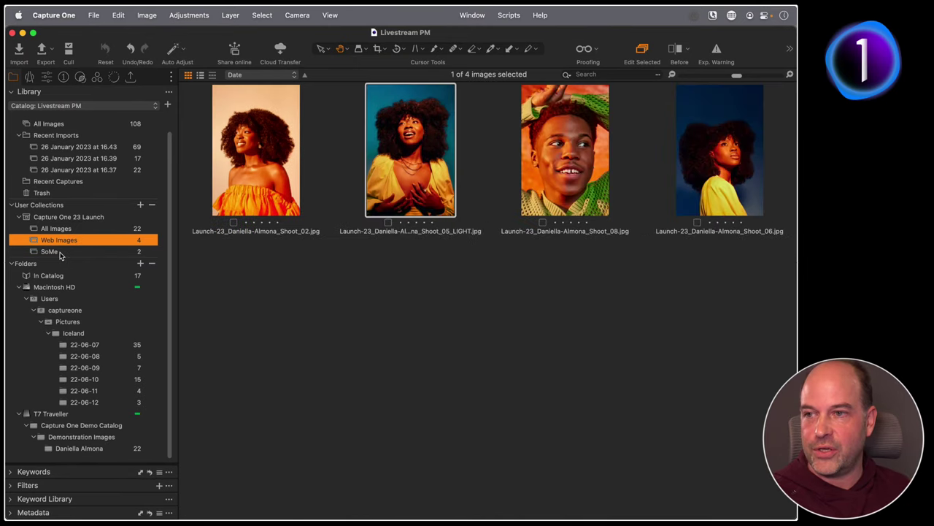
click(61, 252)
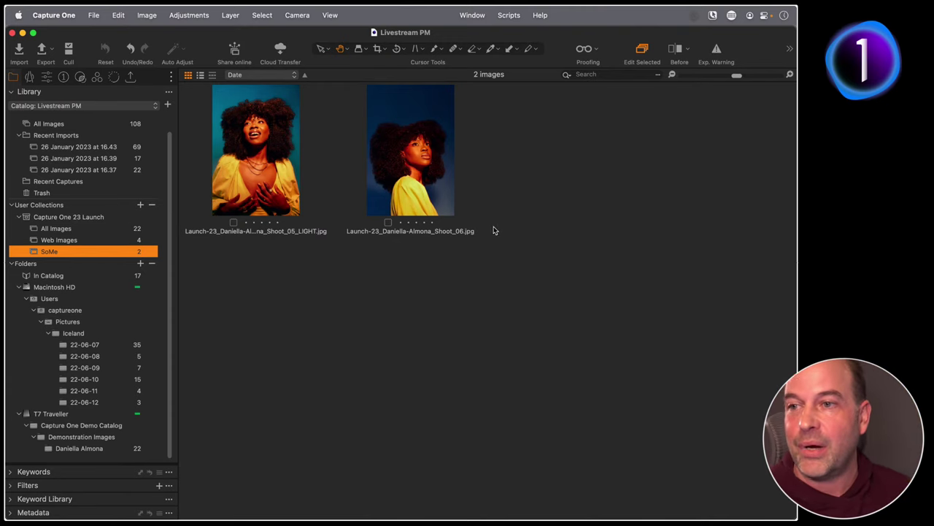
Show the project's All Images collection and start a new smart album inside the Capture One 23 Launch project
click(58, 240)
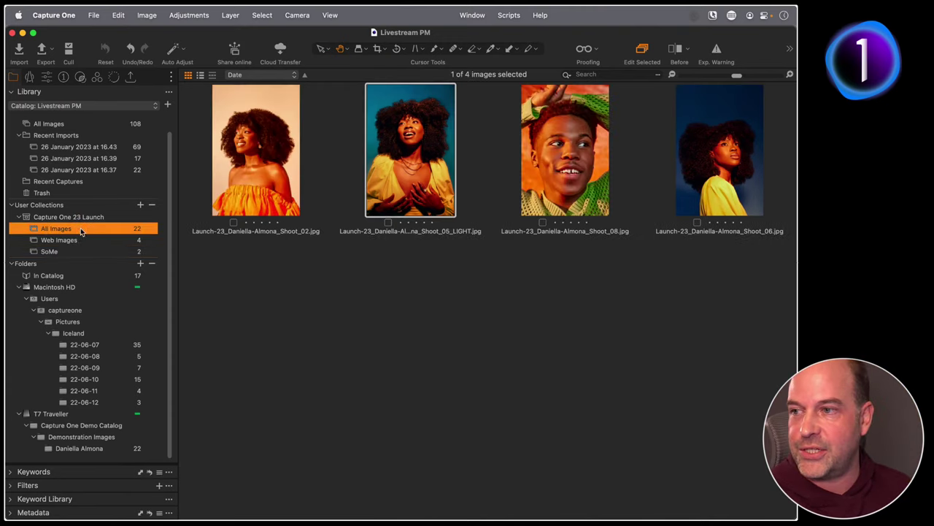
click(55, 228)
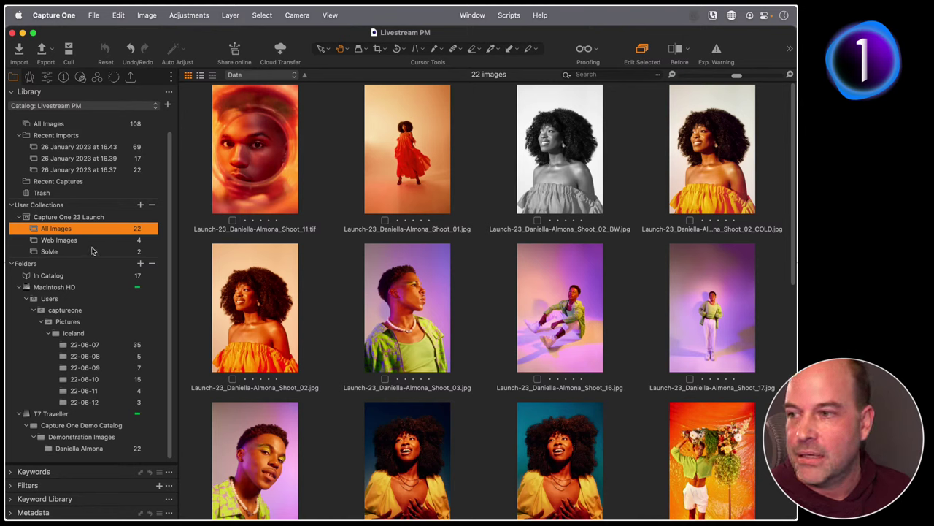
right_click(66, 219)
mouse_move(191, 225)
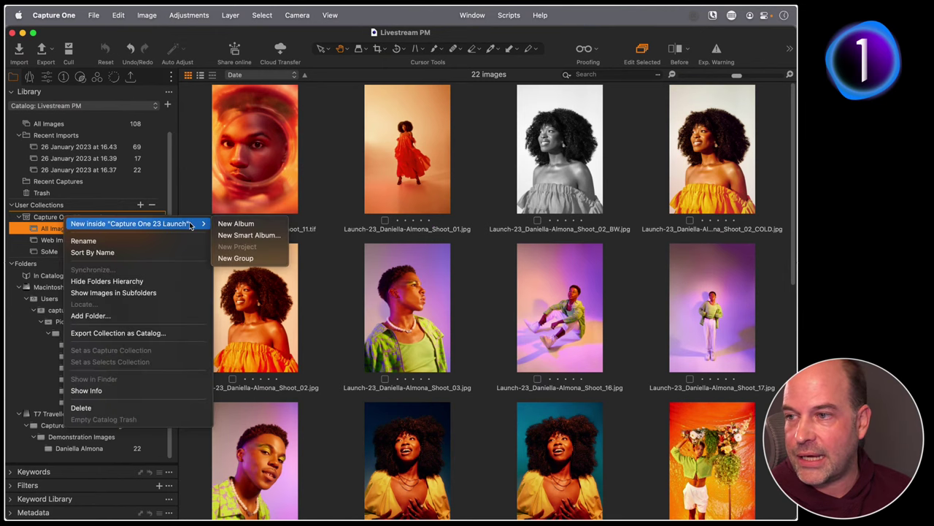
click(252, 235)
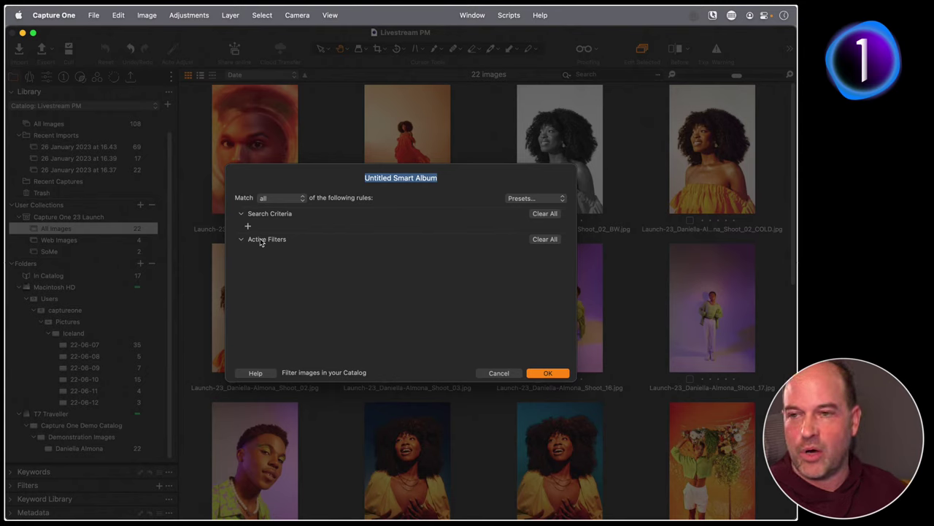
text(Fice Star)
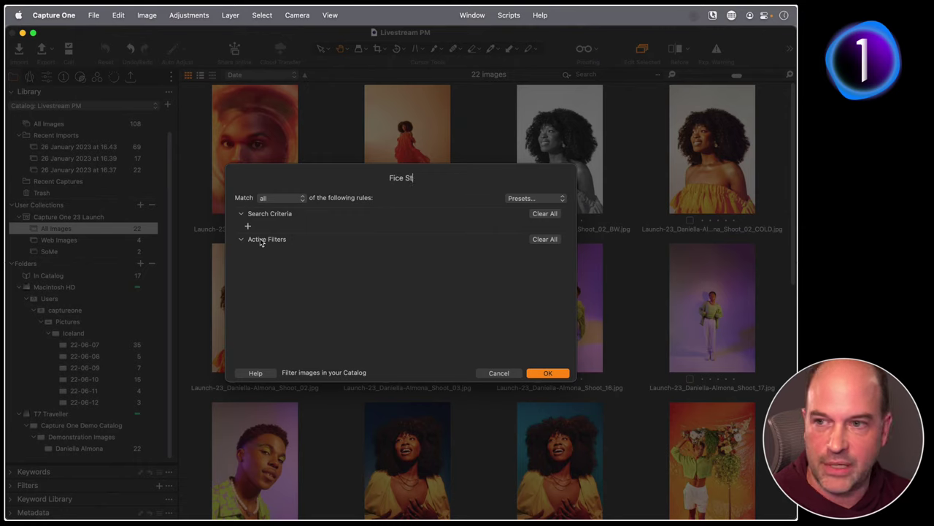
key(BackSpace)
key(BackSpace)
key(BackSpace)
key(BackSpace)
key(BackSpace)
key(BackSpace)
key(BackSpace)
key(BackSpace)
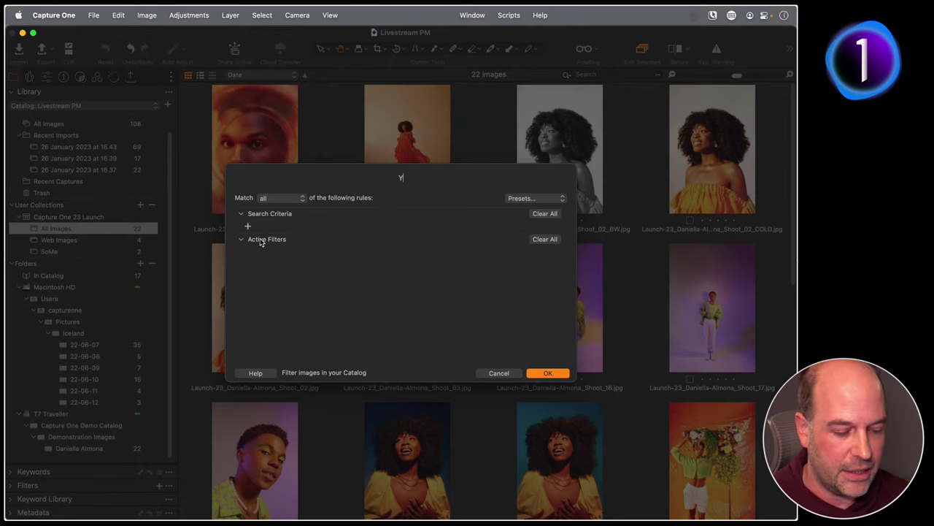
Enter "Top Images (Five S" as the name of the new smart album
text(Top Images )
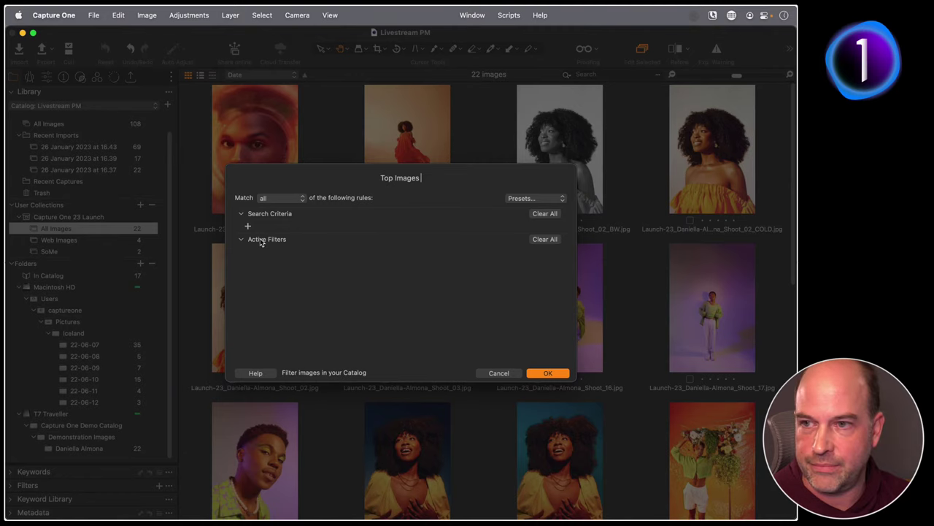
text((Five S)
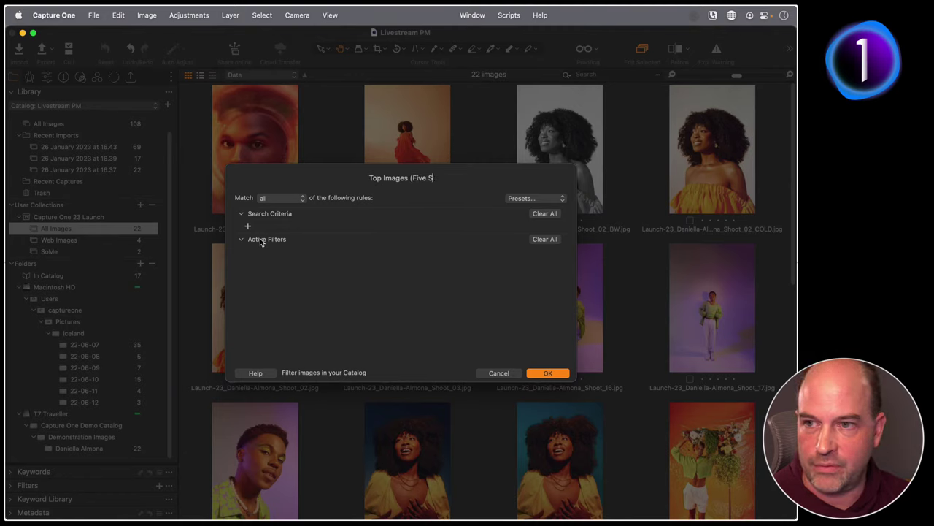
Name the smart album Top Images (Five Star Rating), give it the five-star rating rule, create it and open it
text(tar Rating))
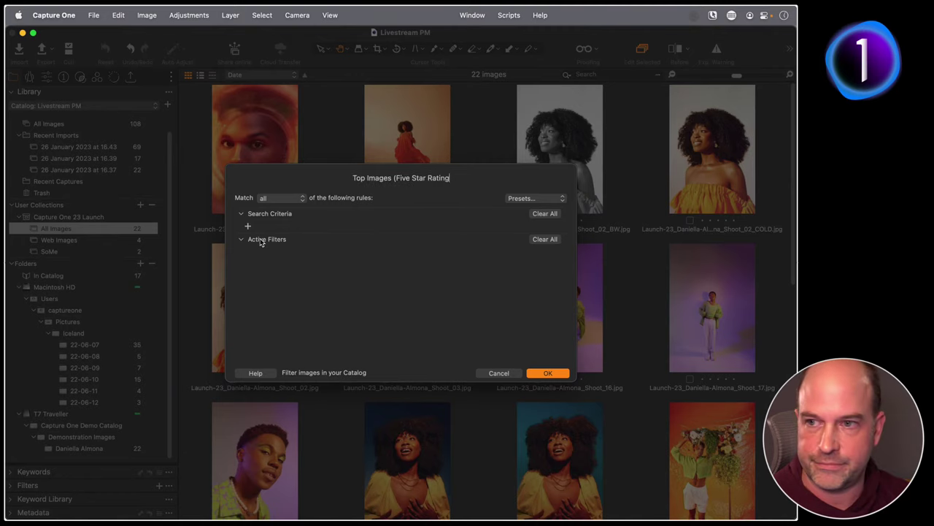
click(535, 198)
click(538, 257)
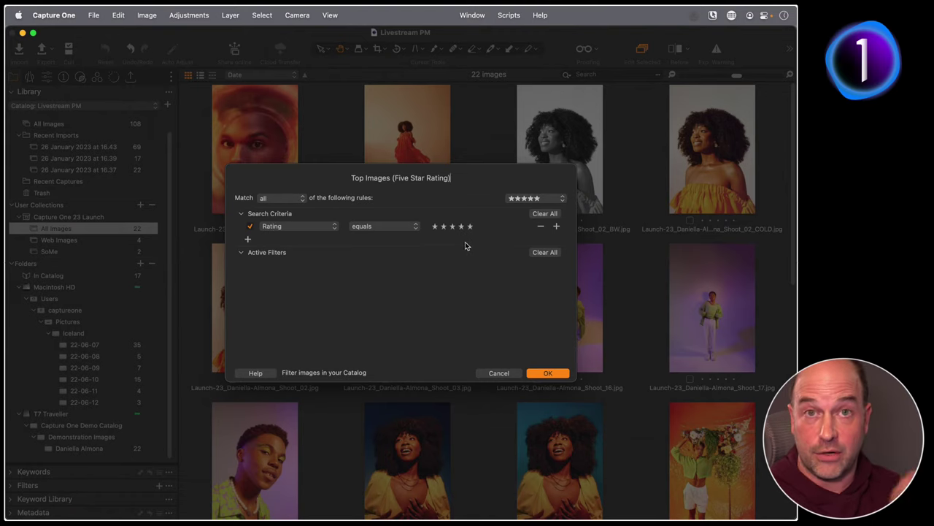
click(547, 373)
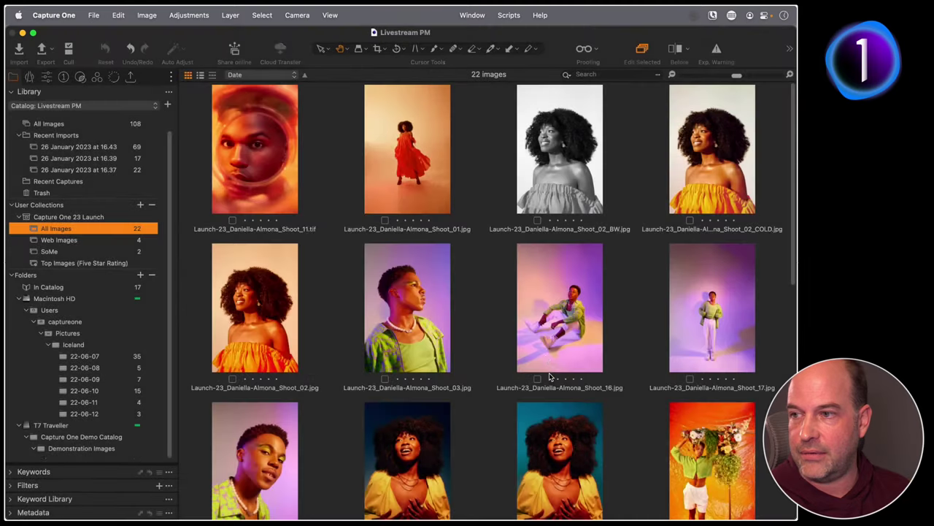
click(95, 264)
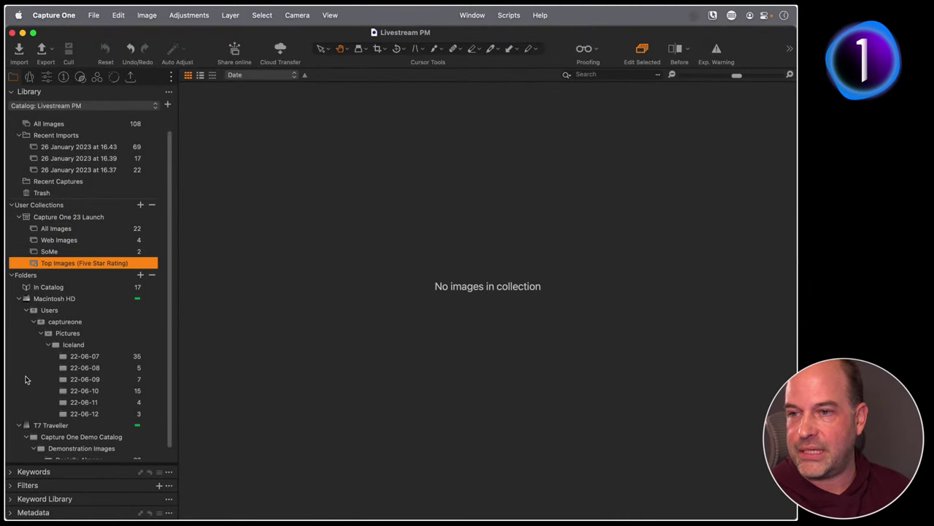
Rate the project's Shoot_05, Shoot_09 and Shoot_02_COLD images five stars and check the Top Images (Five Star Rating) album
click(73, 232)
scroll(417, 308, down, 5)
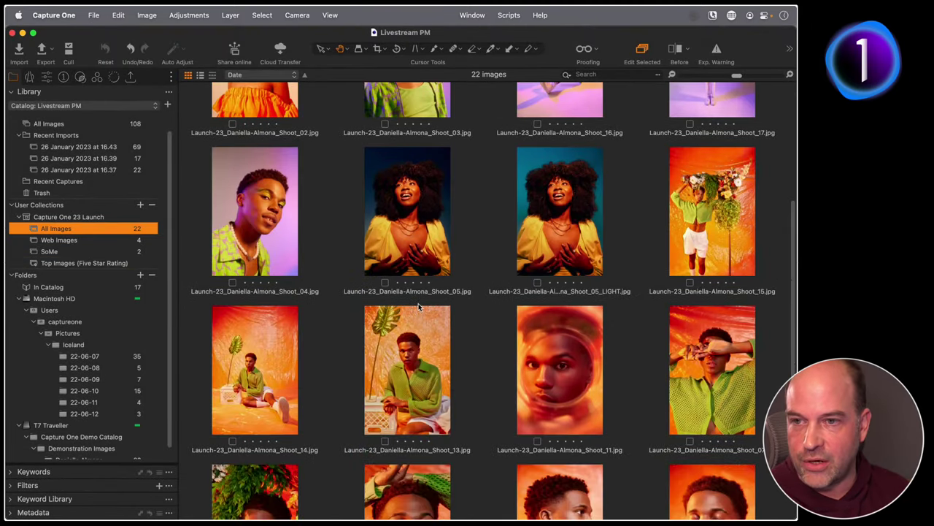
click(414, 228)
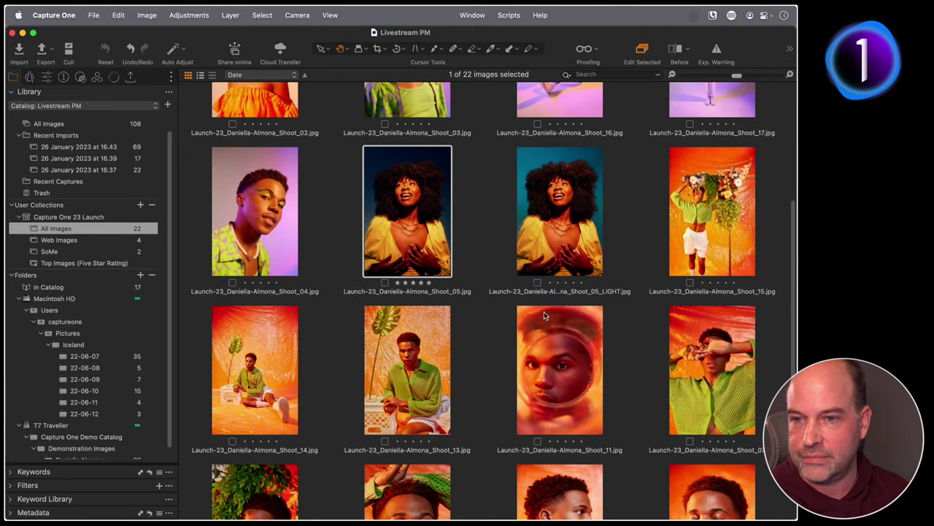
scroll(544, 310, down, 3)
click(580, 334)
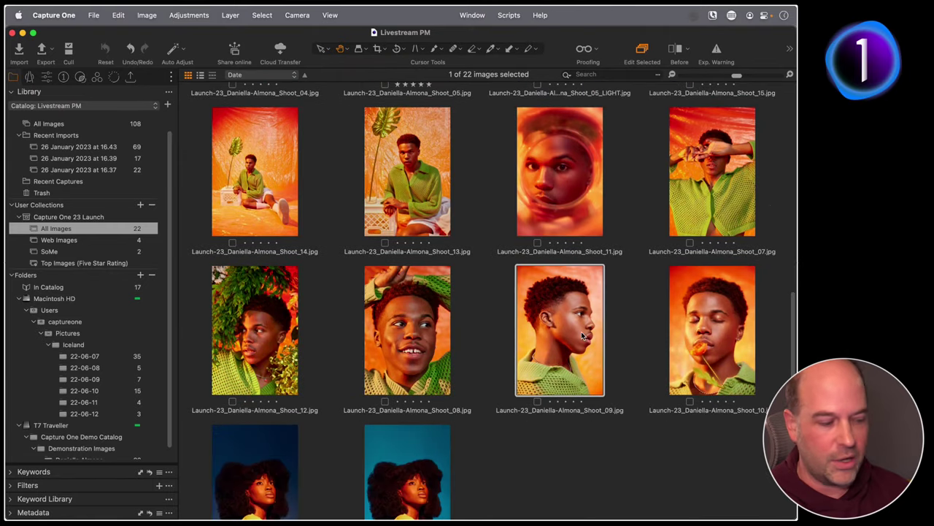
scroll(402, 263, up, 10)
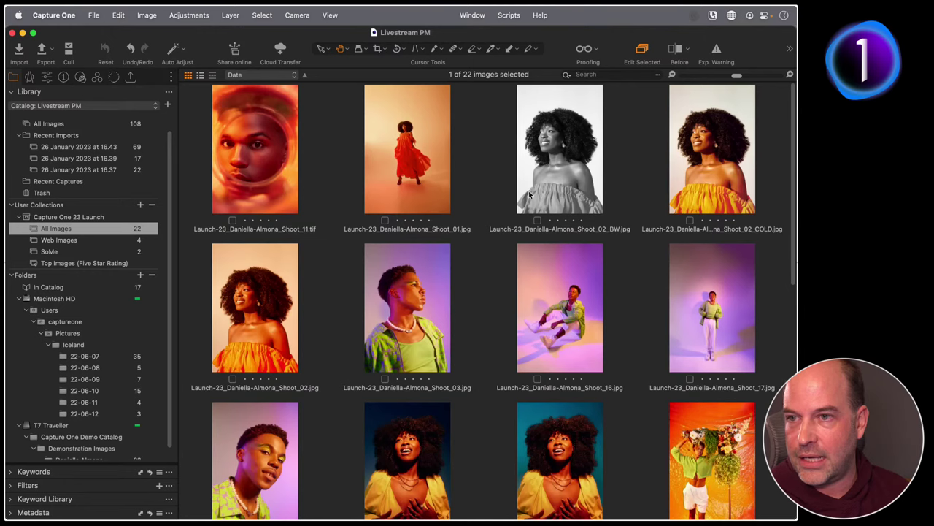
click(714, 138)
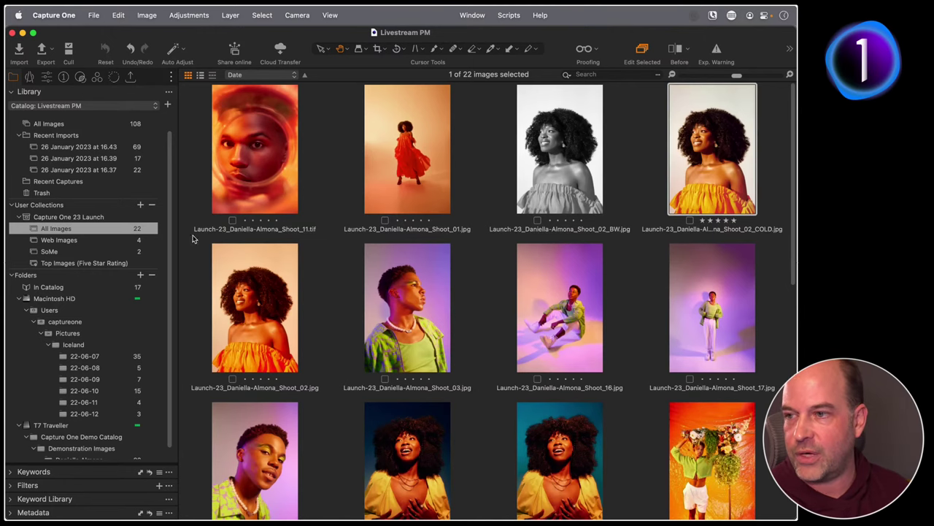
click(83, 264)
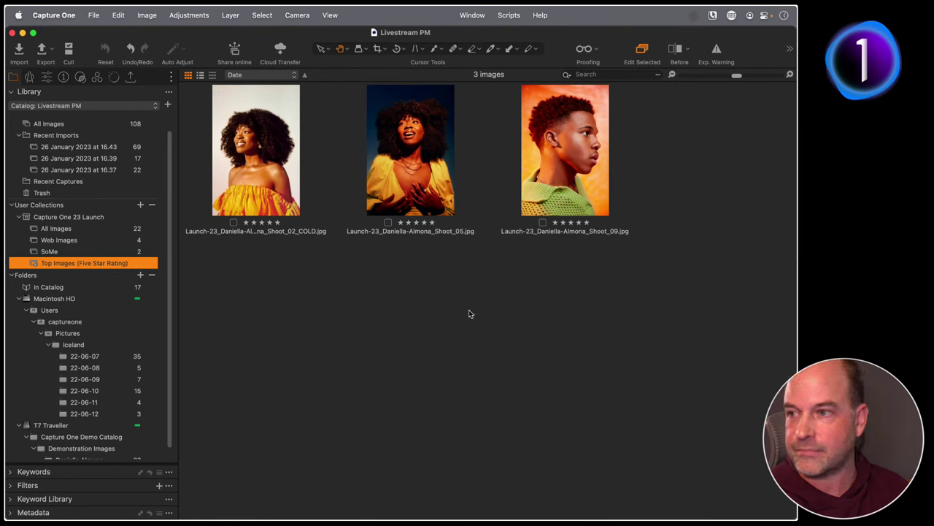
Examine the criteria available for a second rule in the Top Images (Five Star Rating) smart album, discarding the edit
right_click(98, 264)
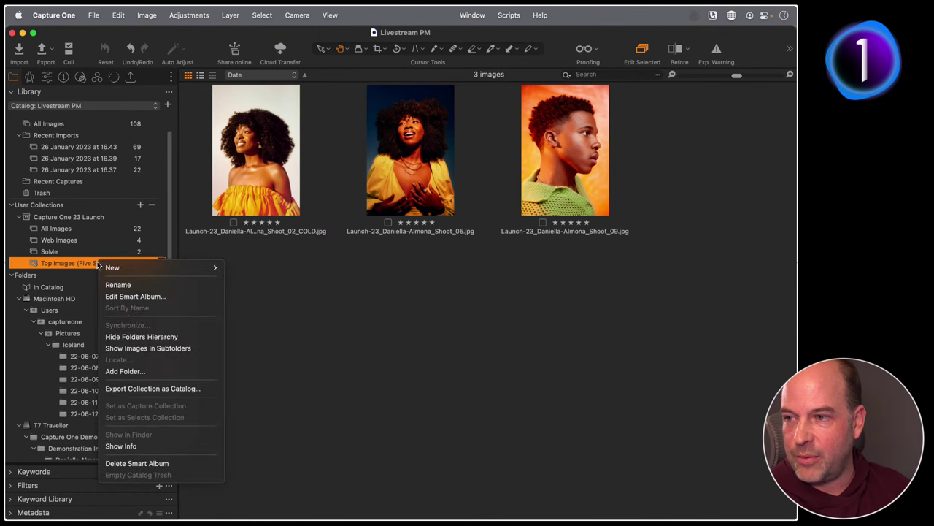
click(128, 296)
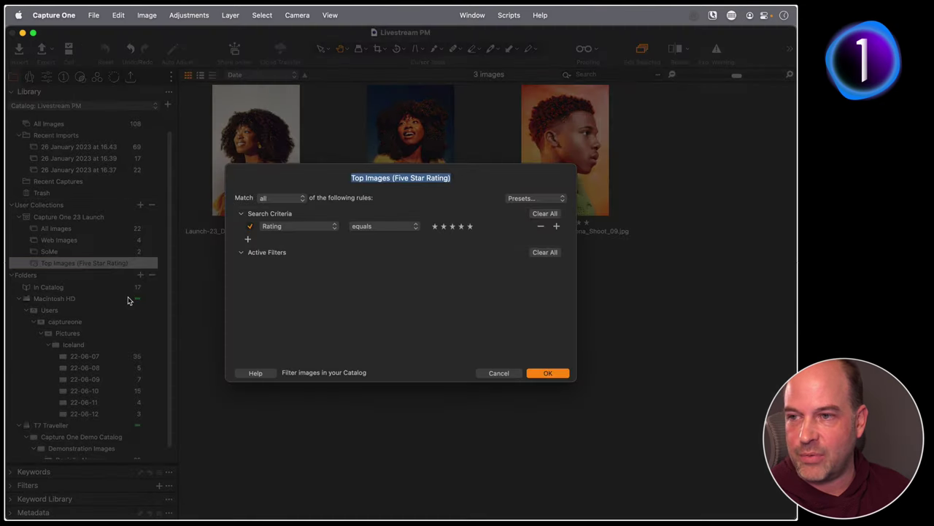
click(248, 240)
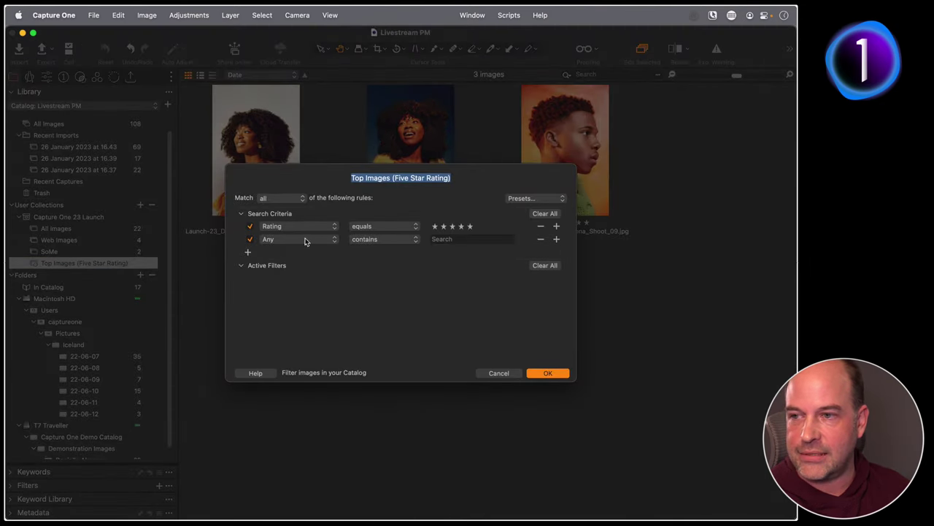
click(307, 240)
scroll(311, 262, down, 5)
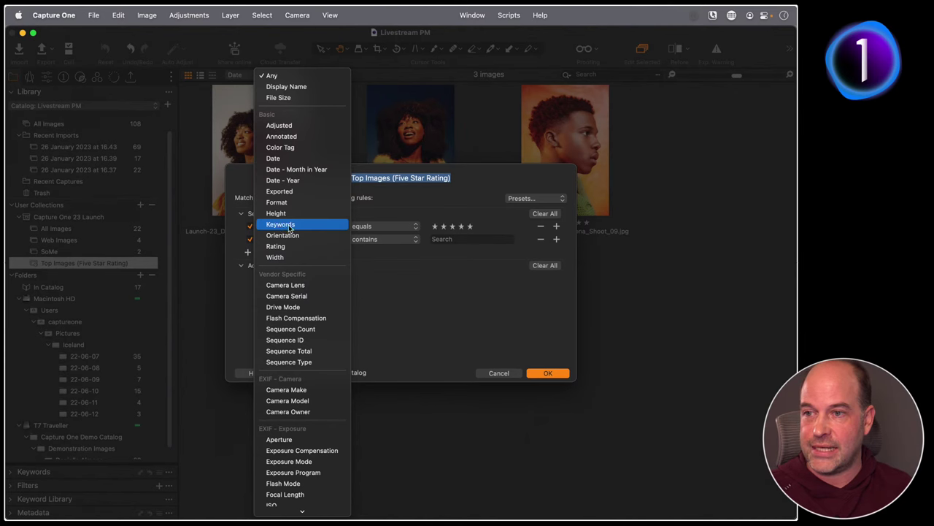
click(447, 354)
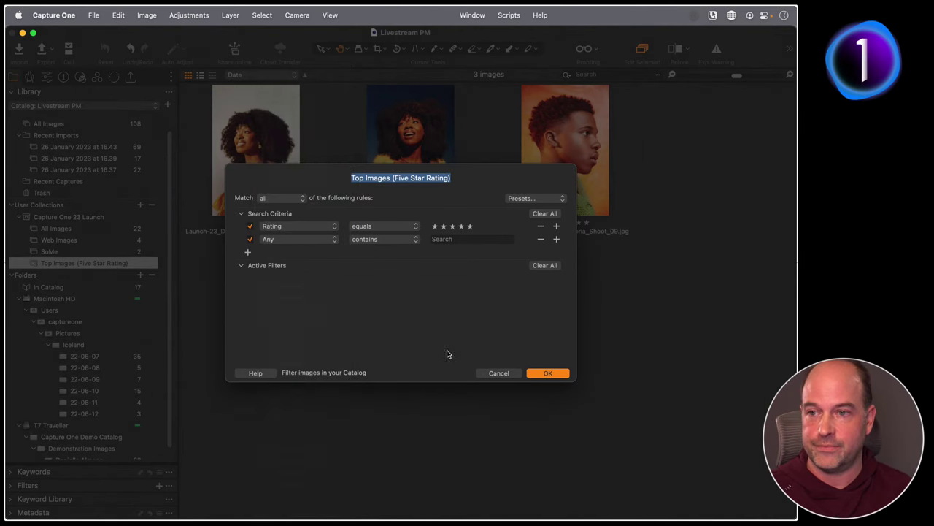
click(494, 374)
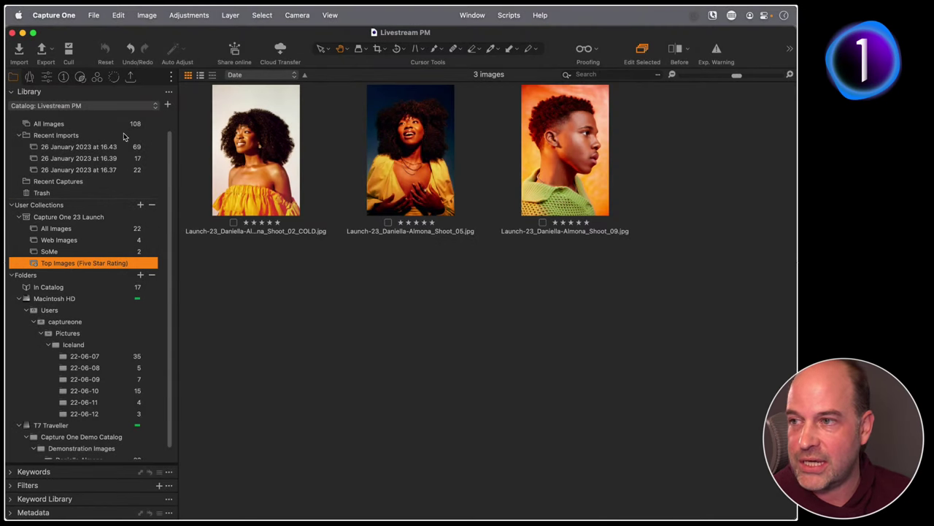
Rate Nikon 0030.NEF five stars in the catalog-wide All Images and check the project's Top Images (Five Star Rating) album
click(90, 125)
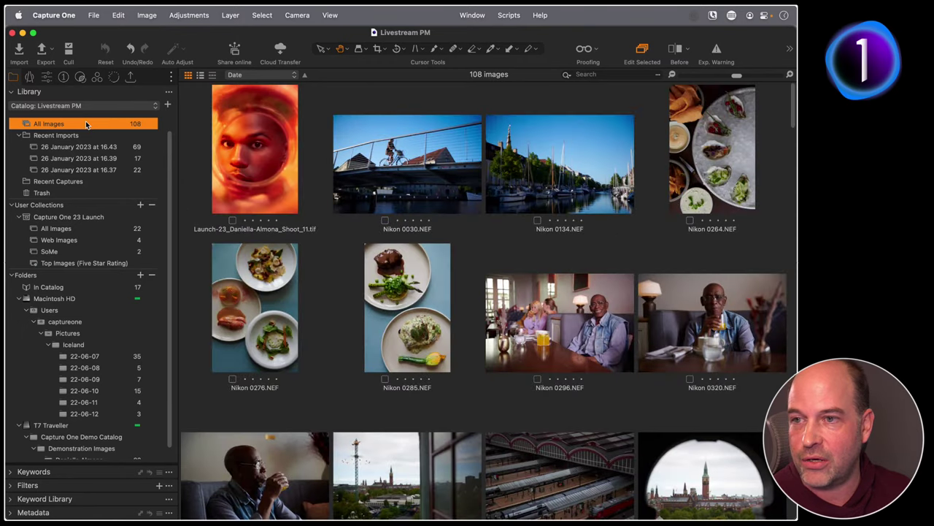
scroll(90, 343, down, 1)
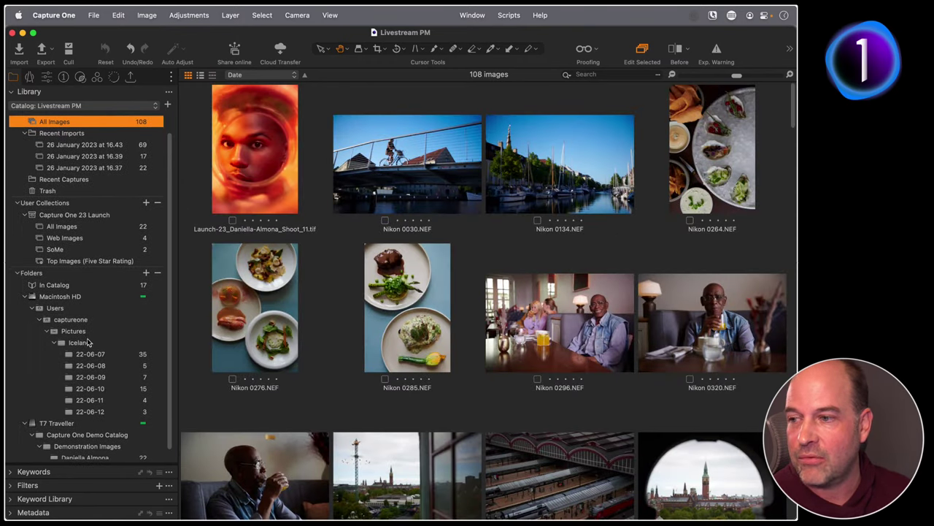
scroll(95, 408, down, 1)
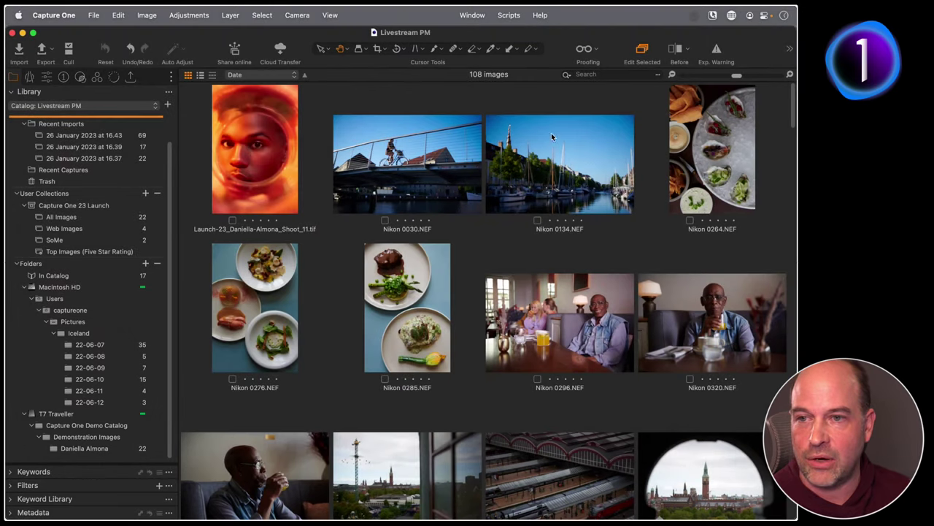
click(430, 166)
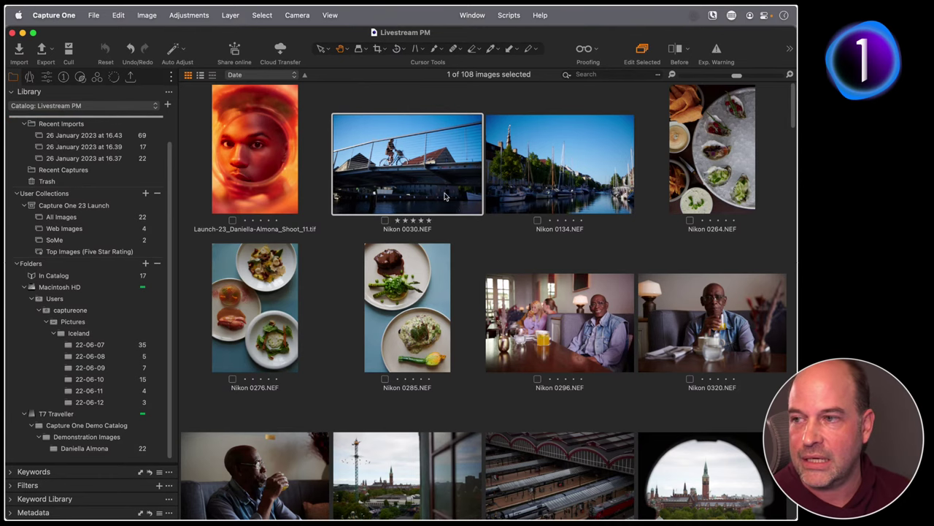
click(64, 252)
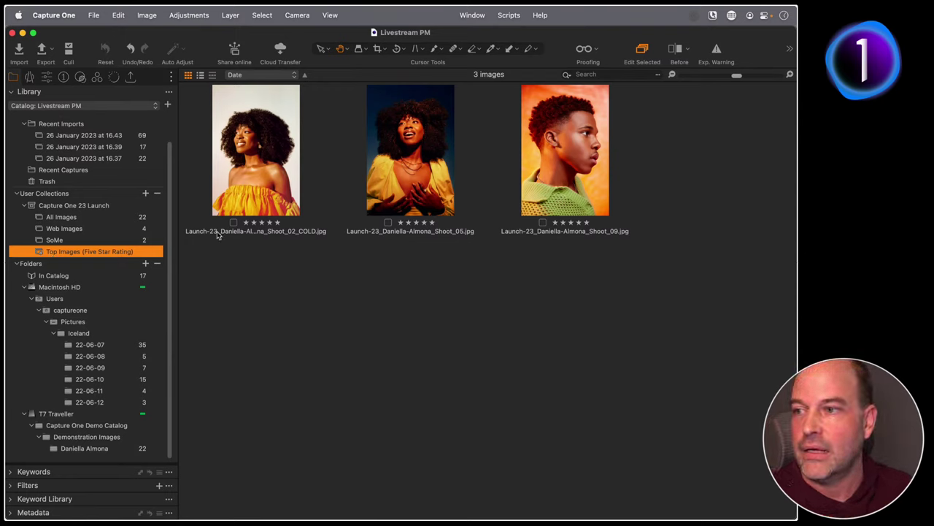
Create a smart album named GLOBAL Five Star Images outside the Capture One 23 Launch project with a five-star rating rule
click(24, 206)
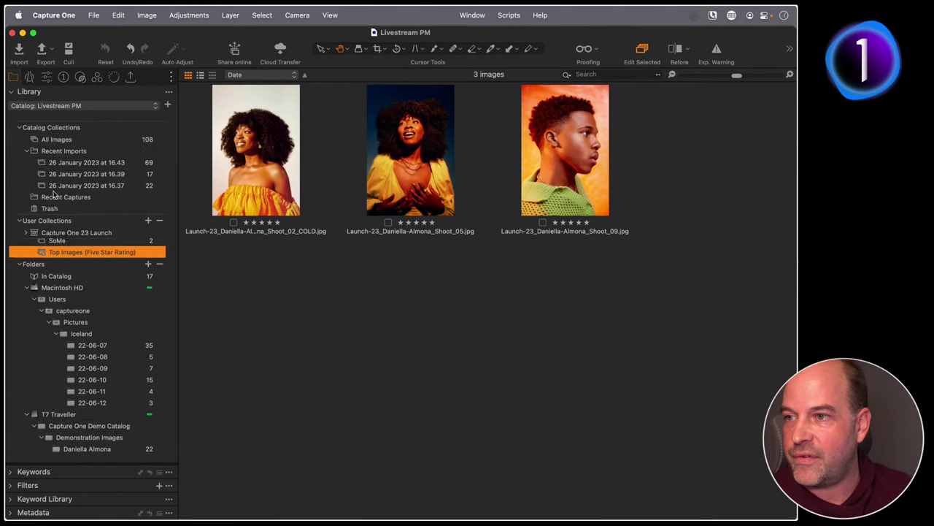
click(86, 141)
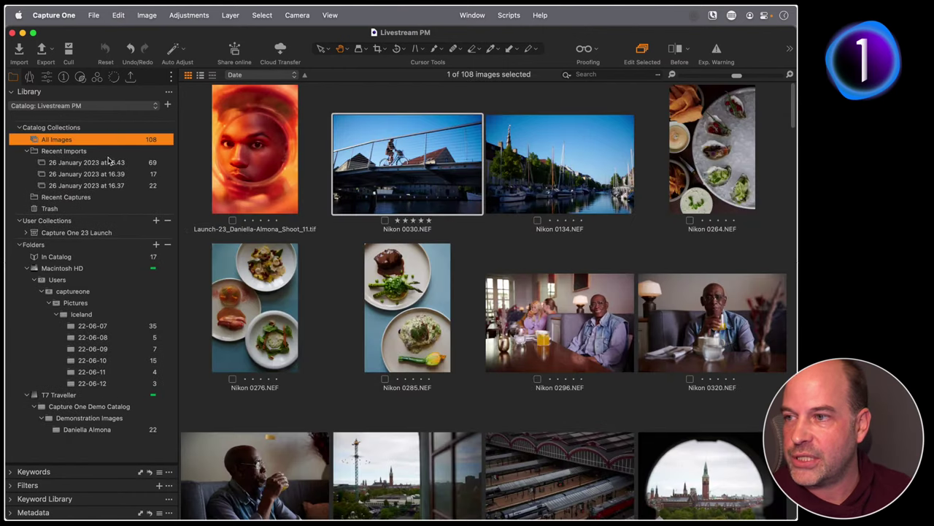
click(156, 220)
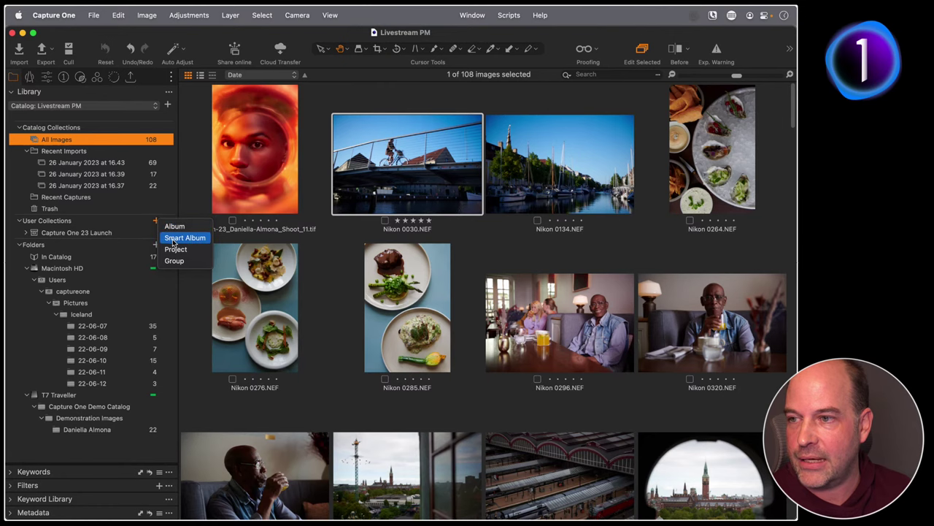
click(175, 238)
text(G)
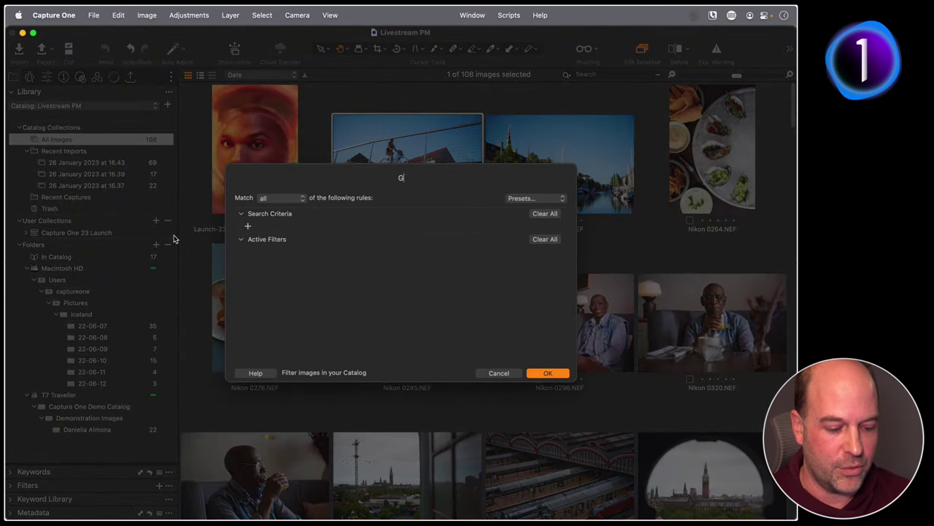
text(LOBAL )
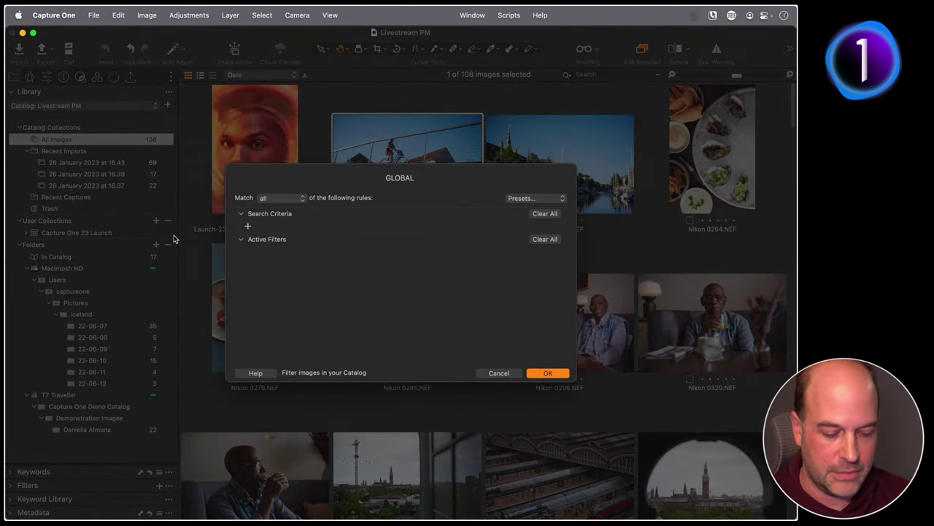
text(Five St)
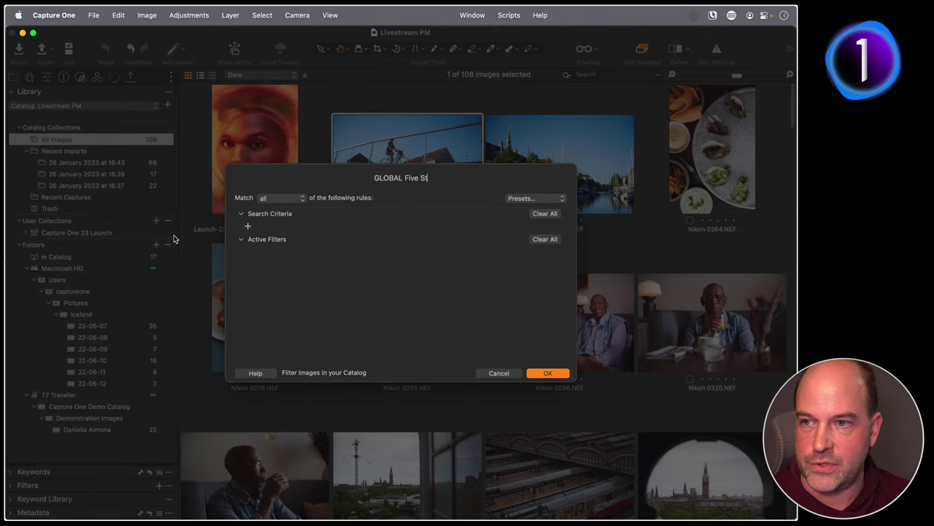
text(ar Images)
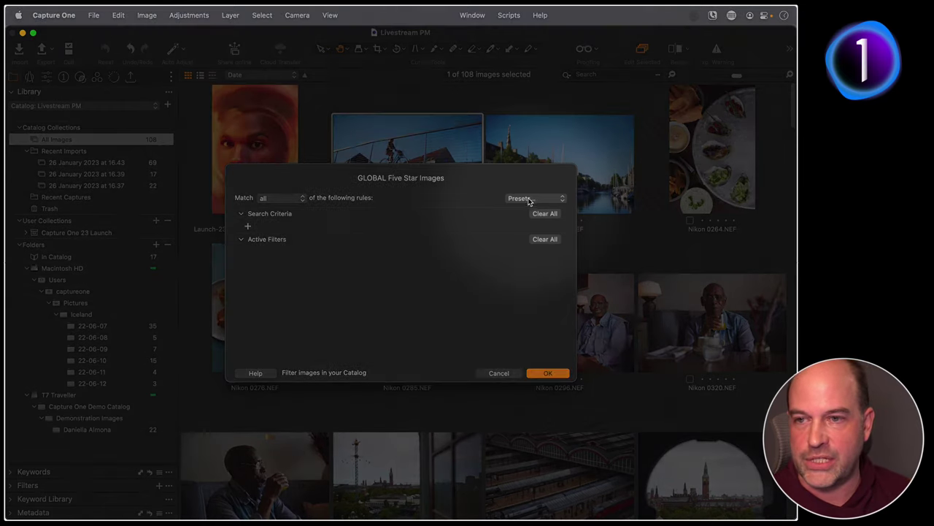
click(533, 198)
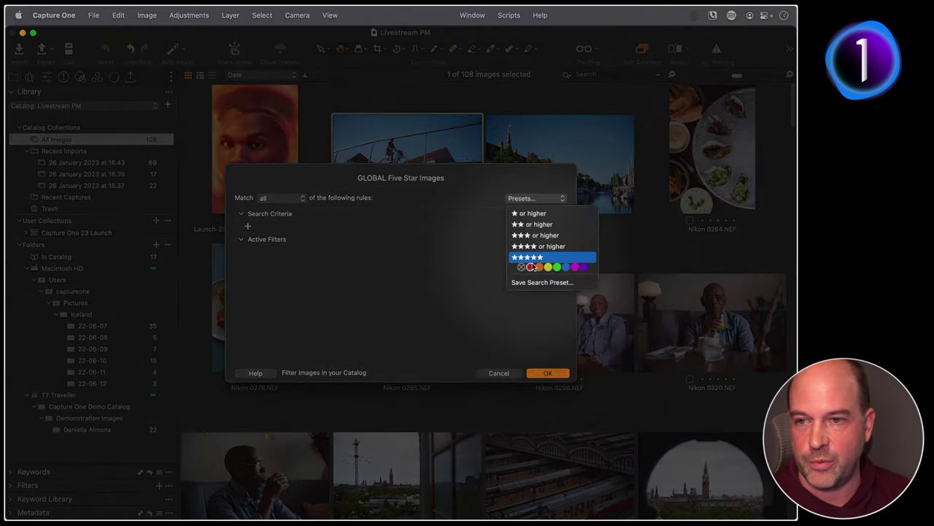
click(537, 258)
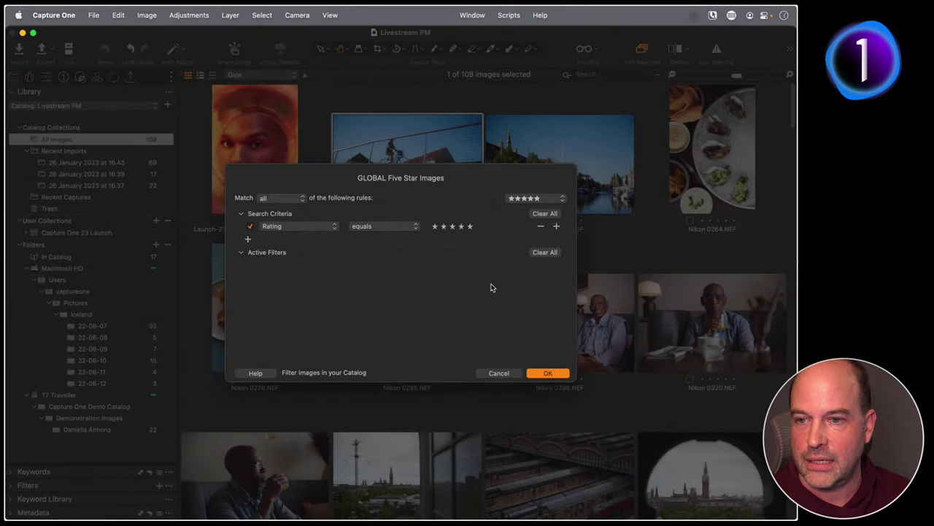
click(546, 373)
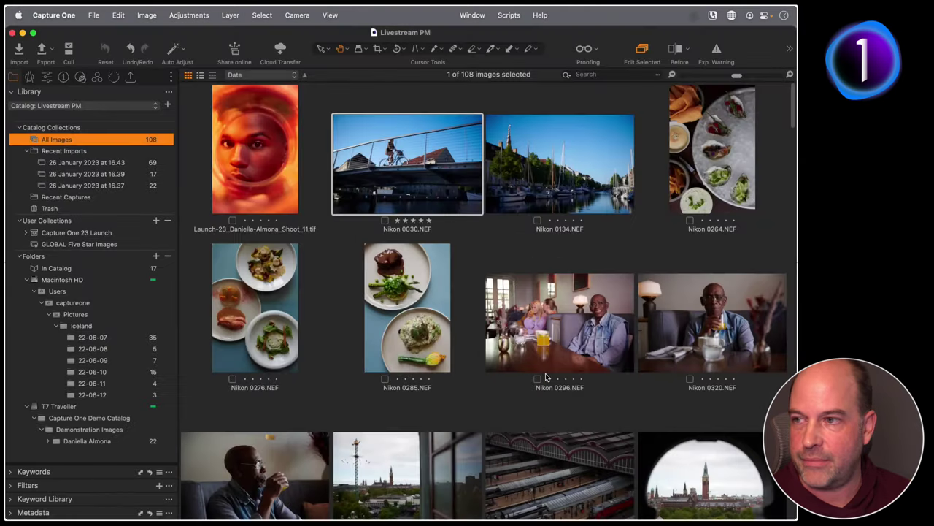
View the GLOBAL Five Star Images album, expand the Capture One 23 Launch project for comparison and select Nikon 0030.NEF
click(76, 246)
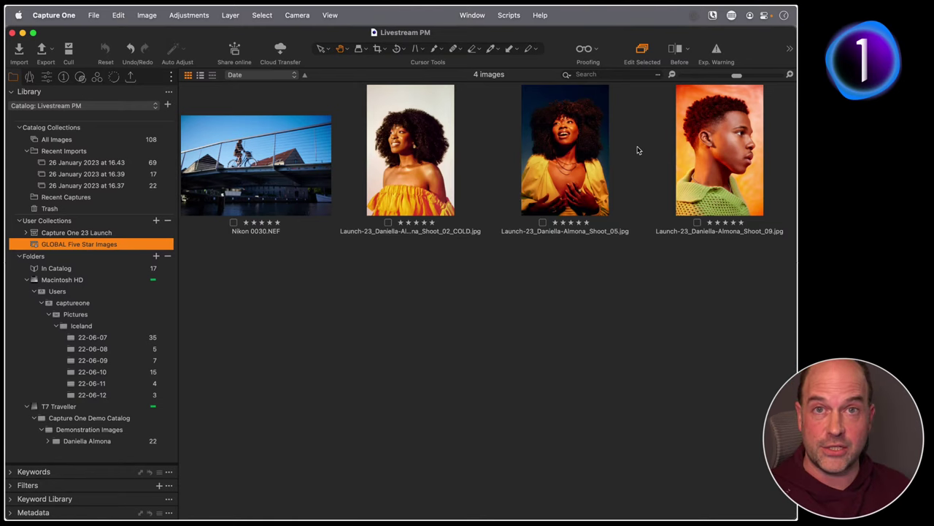
click(26, 233)
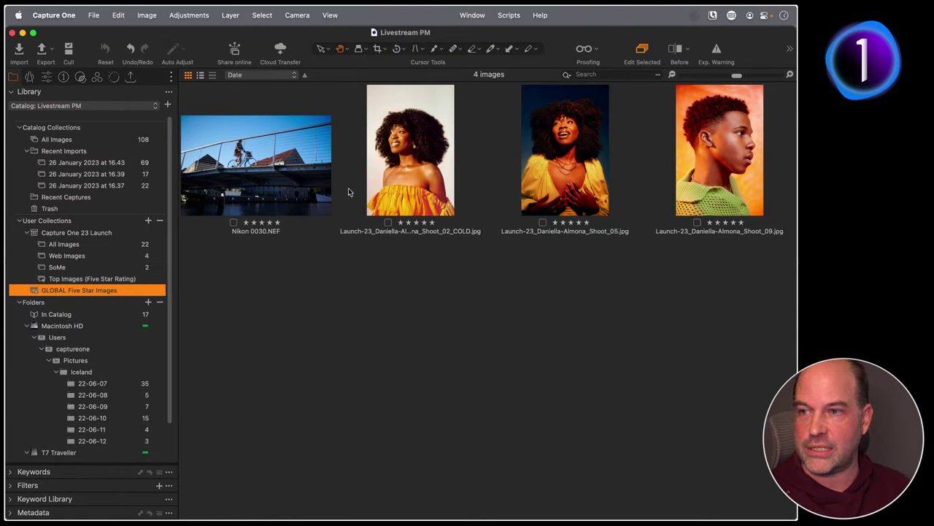
click(286, 203)
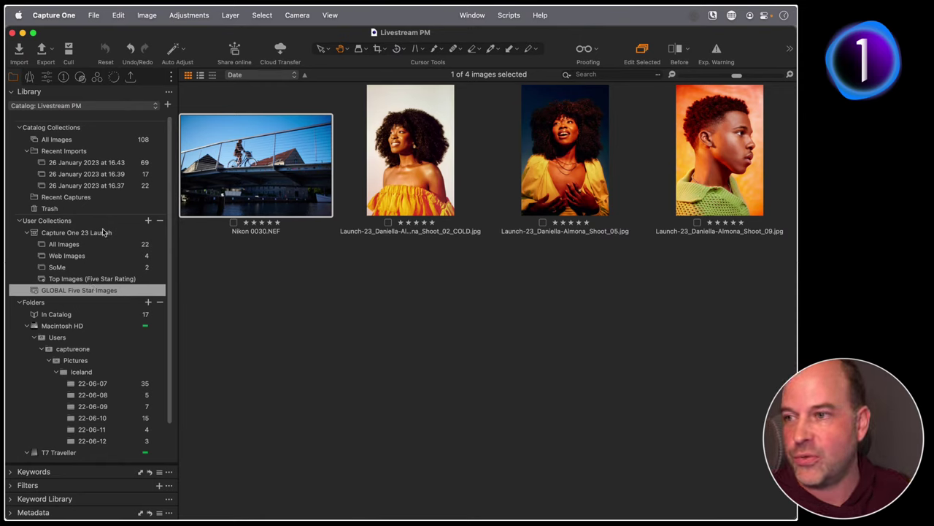
click(148, 221)
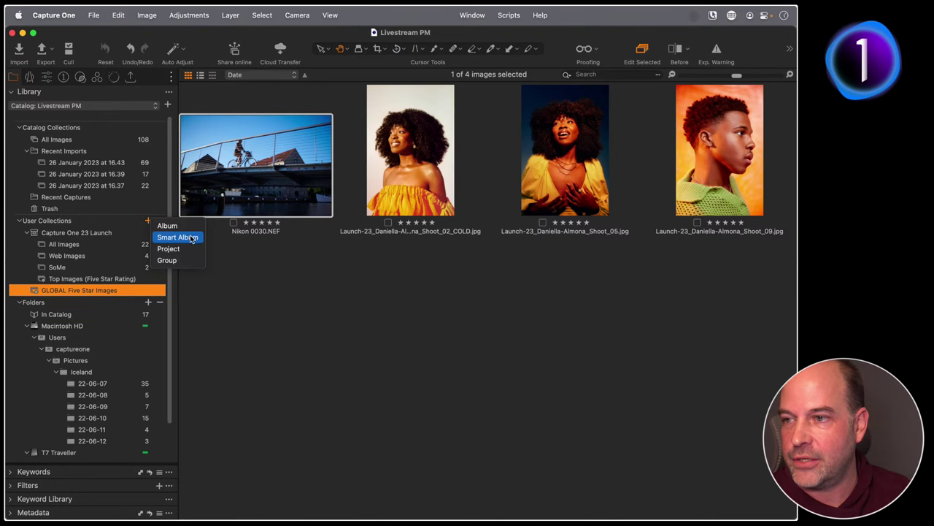
click(191, 237)
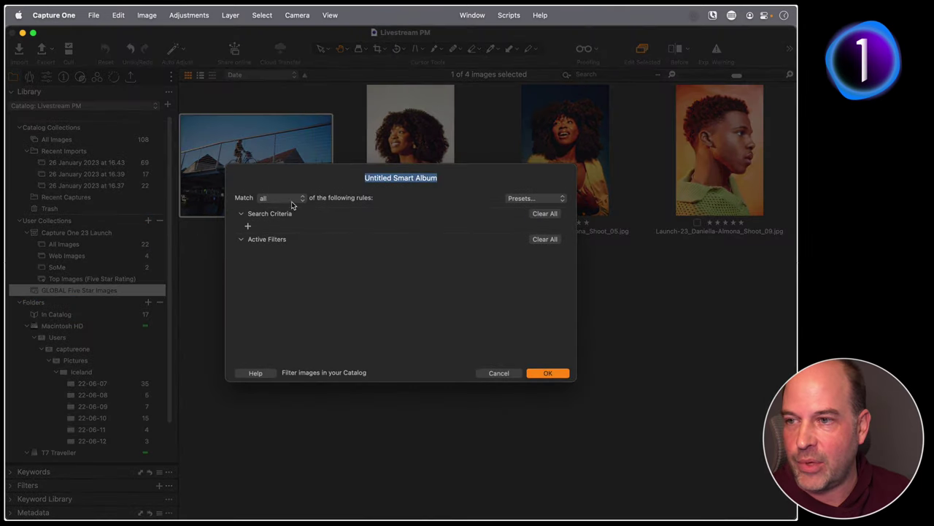
click(247, 227)
click(318, 232)
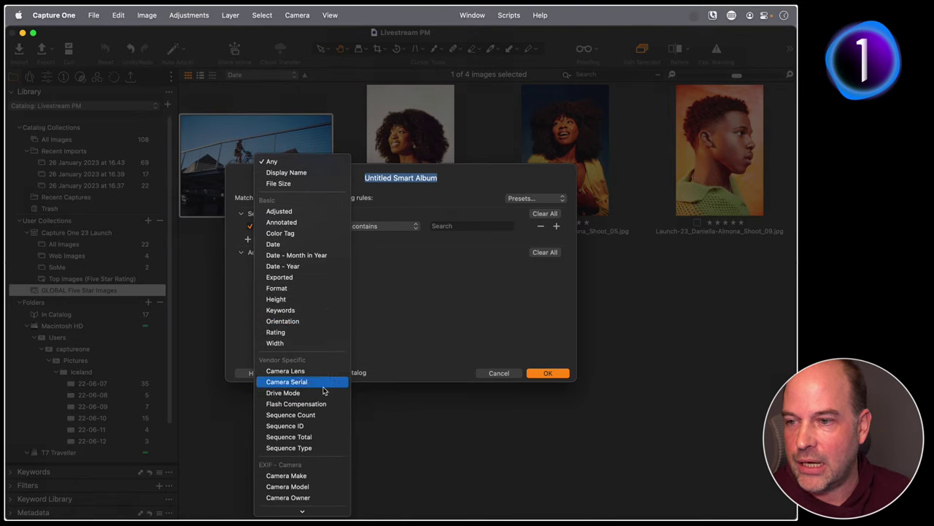
scroll(316, 394, down, 3)
click(305, 432)
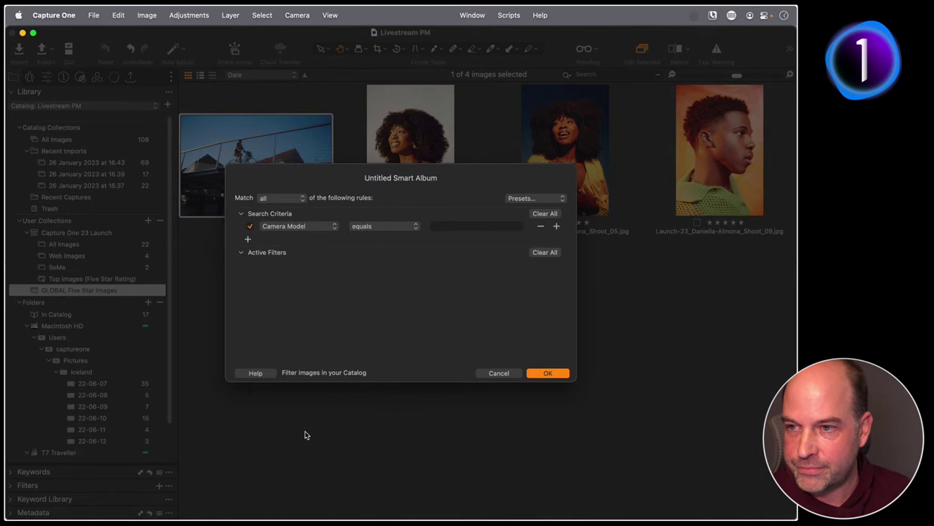
click(454, 226)
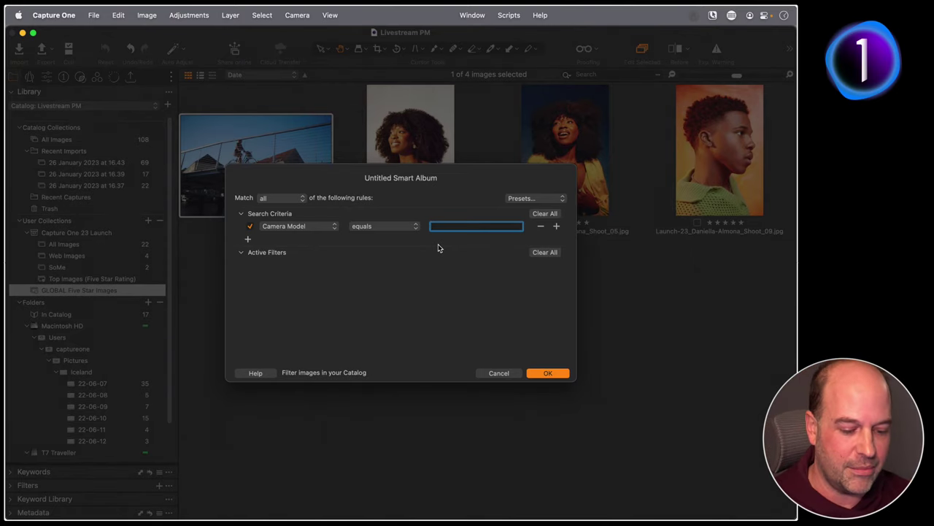
text(AR7RMK)
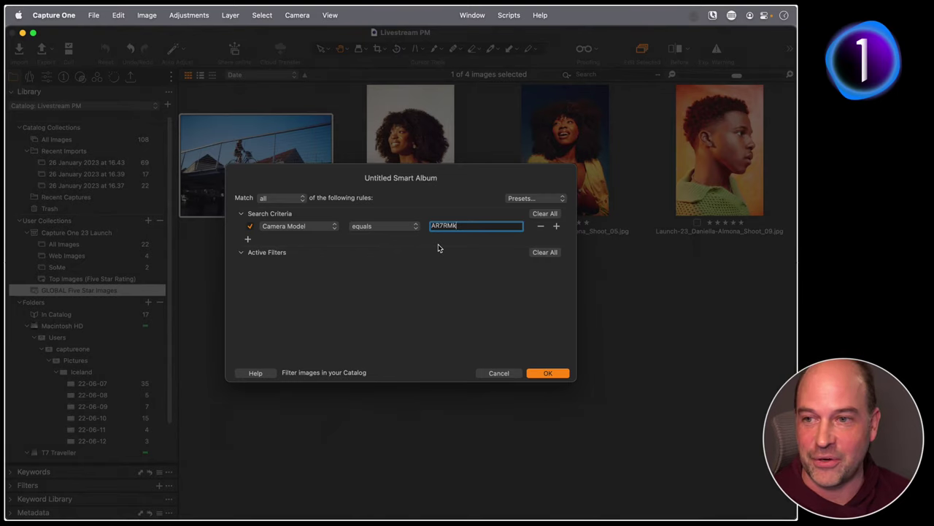
key(BackSpace)
key(BackSpace)
key(BackSpace)
key(BackSpace)
key(BackSpace)
key(BackSpace)
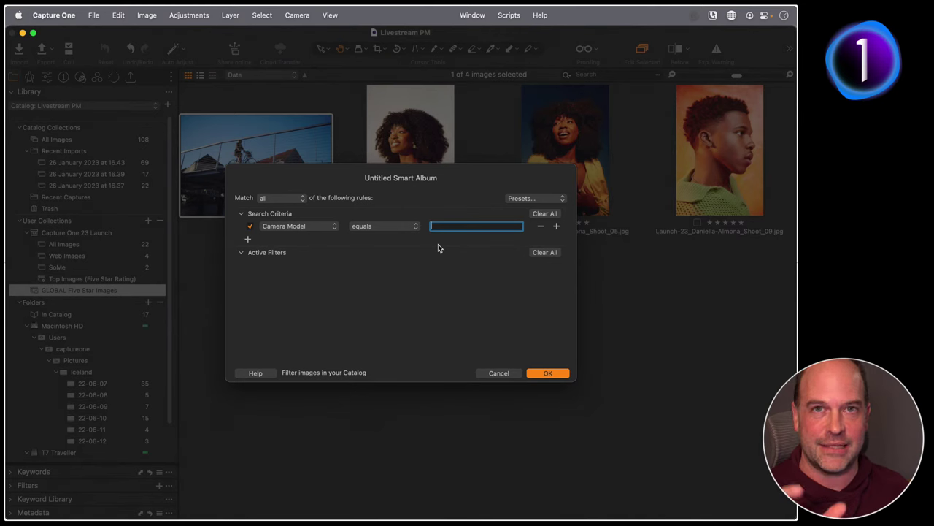
click(504, 373)
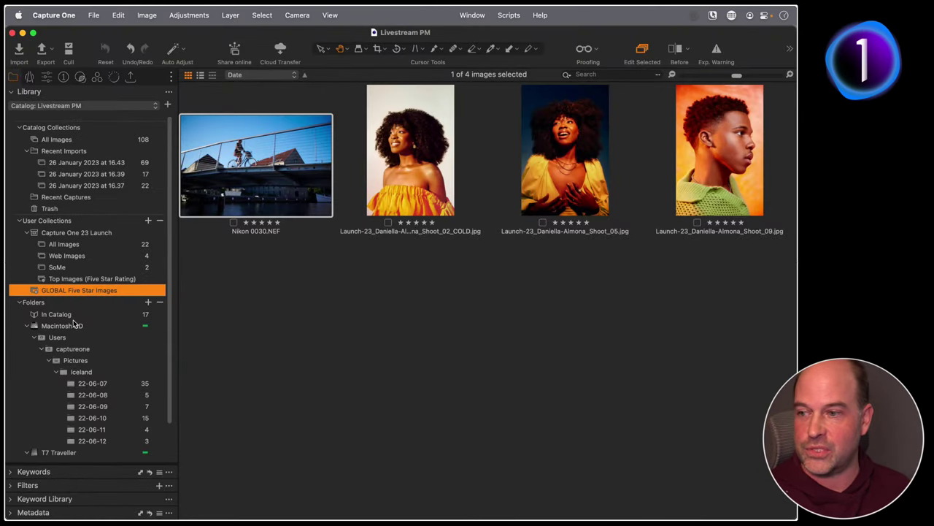
Show the catalog-wide All Images and float the Filters tool over the browser, expanded and enlarged to show Rating through Camera Model
click(77, 140)
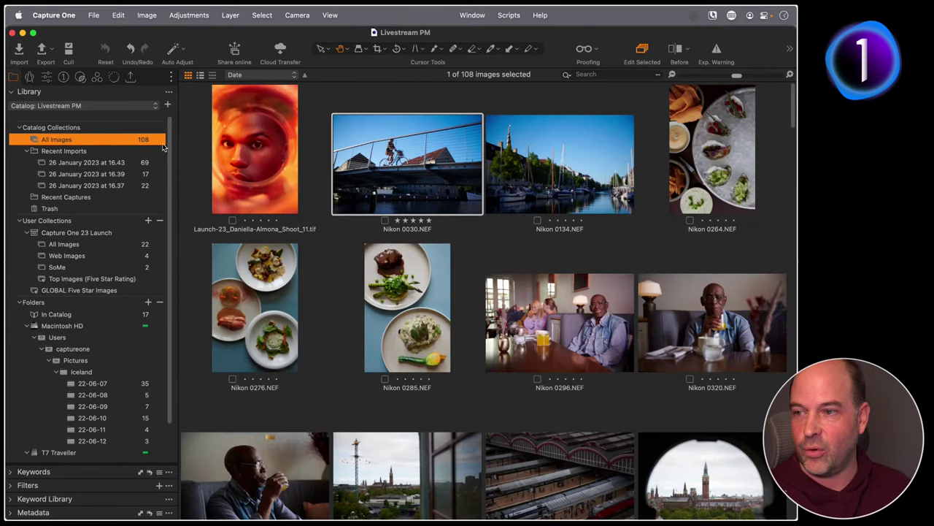
drag(65, 487, 257, 172)
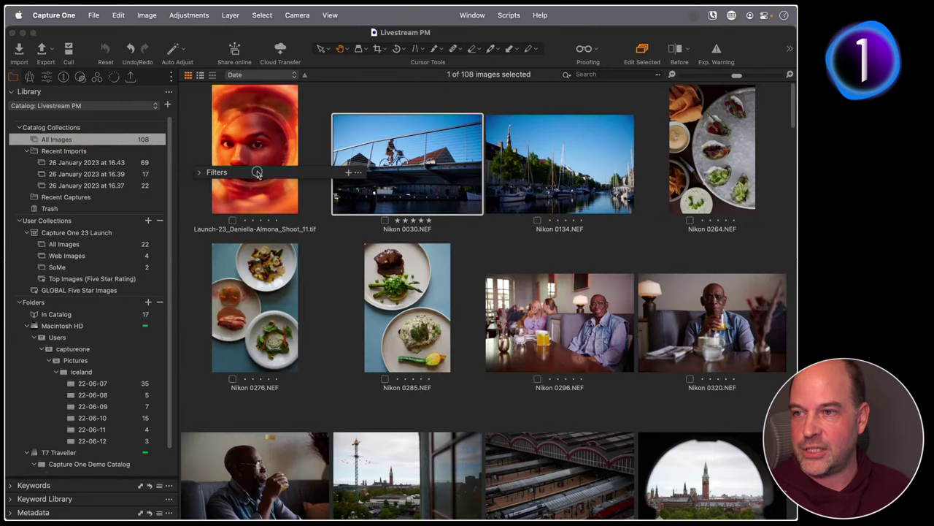
click(200, 172)
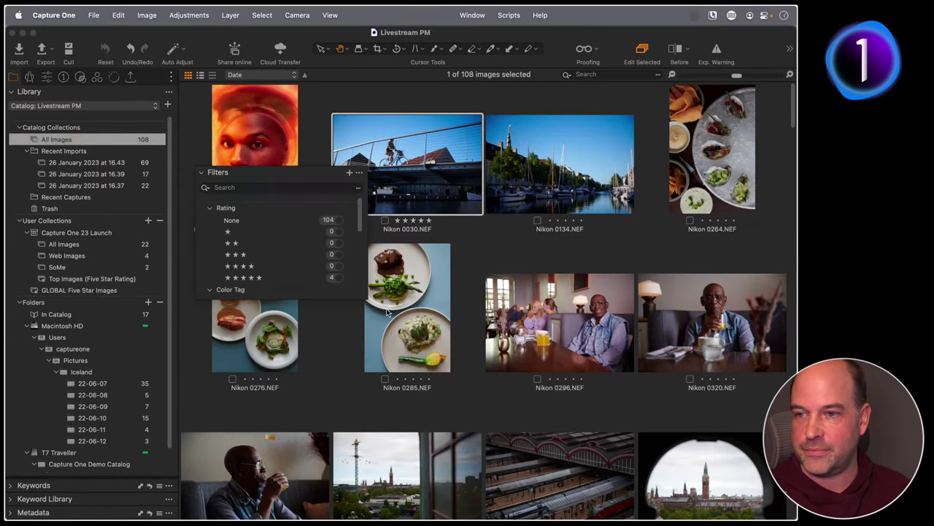
drag(386, 311, 330, 474)
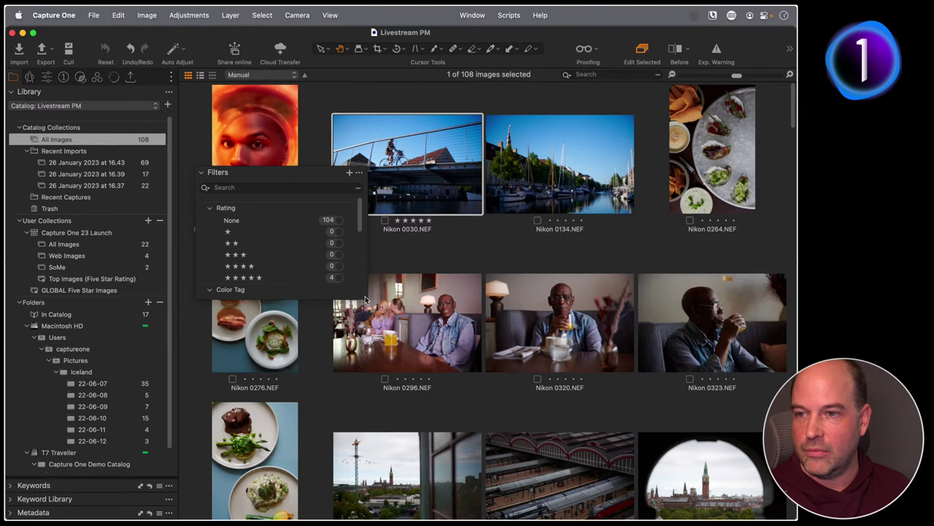
drag(366, 300, 432, 475)
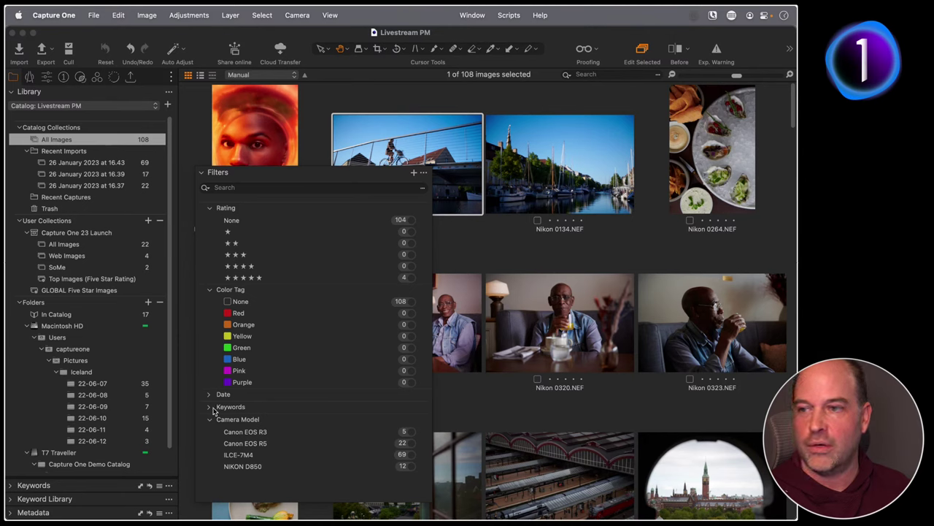
drag(292, 179, 285, 95)
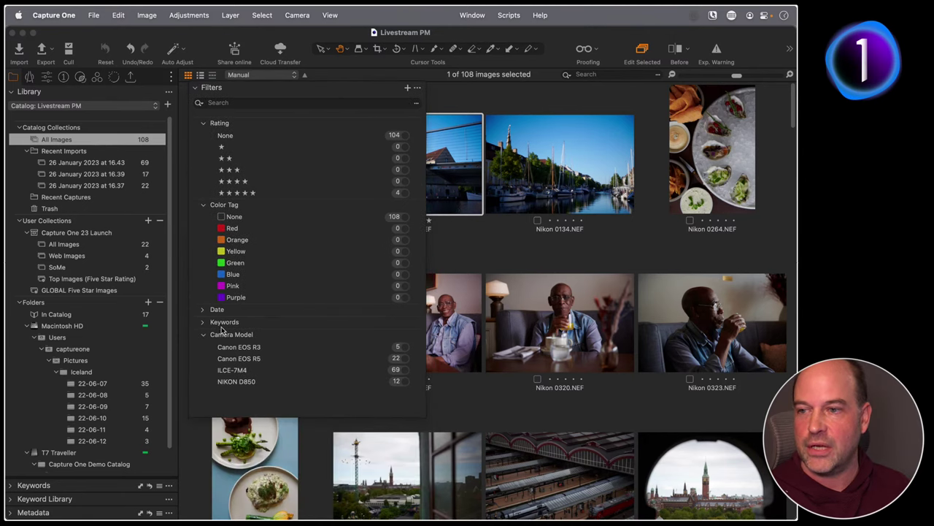
Add Camera Lens to the filters displayed in the Filters tool and expand its list of lenses
click(417, 89)
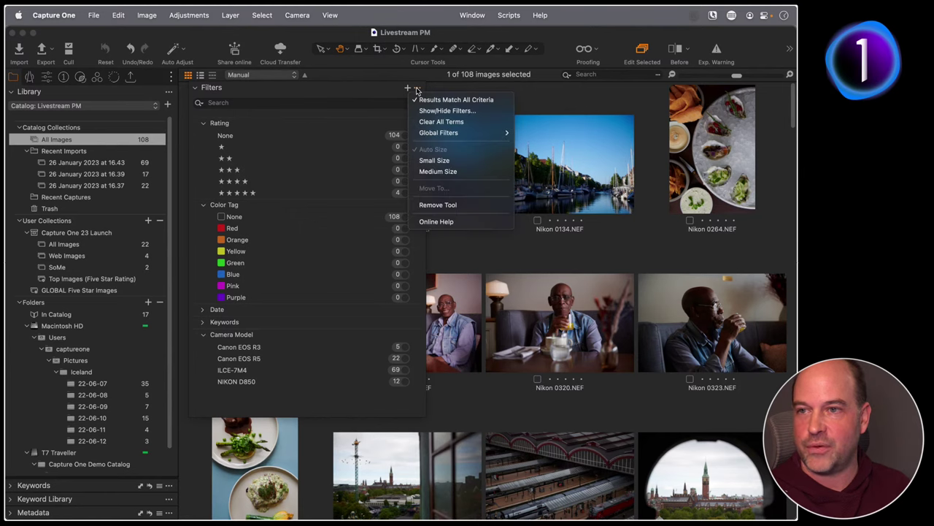
click(474, 112)
scroll(518, 197, down, 5)
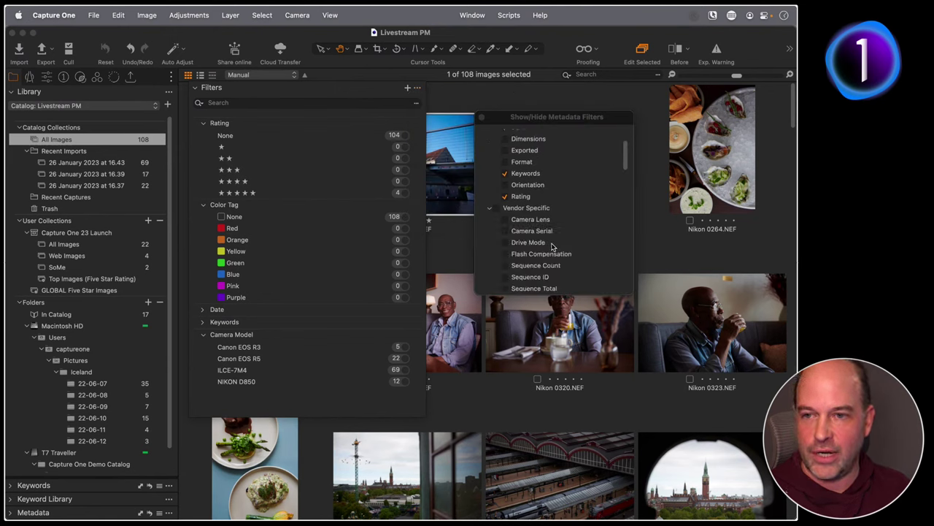
click(504, 201)
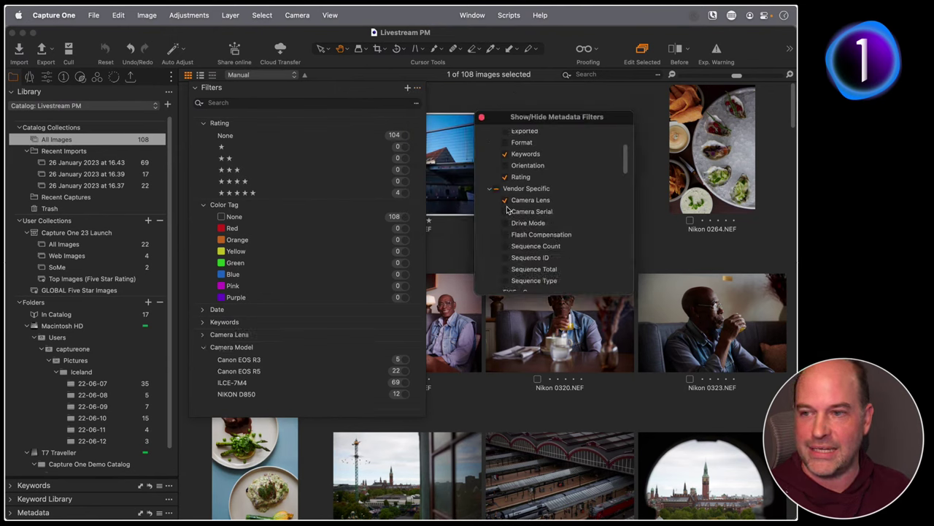
click(482, 118)
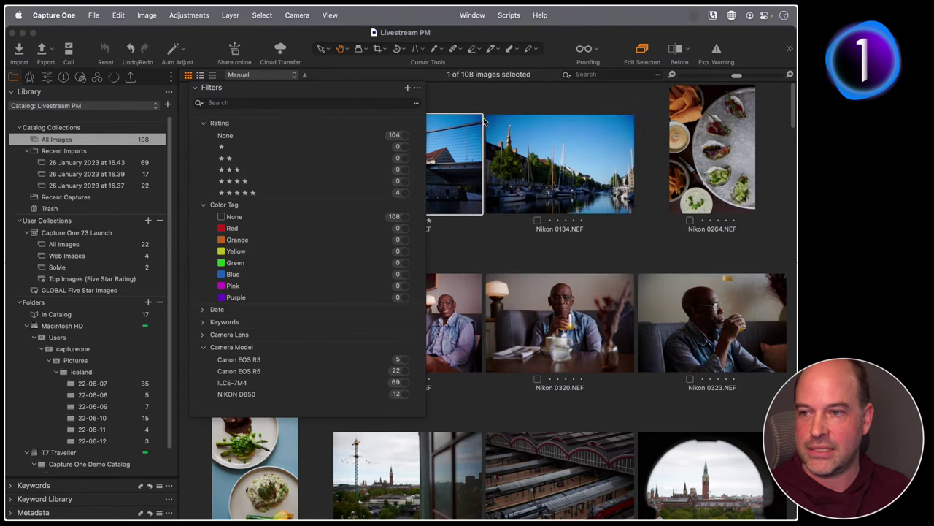
click(202, 336)
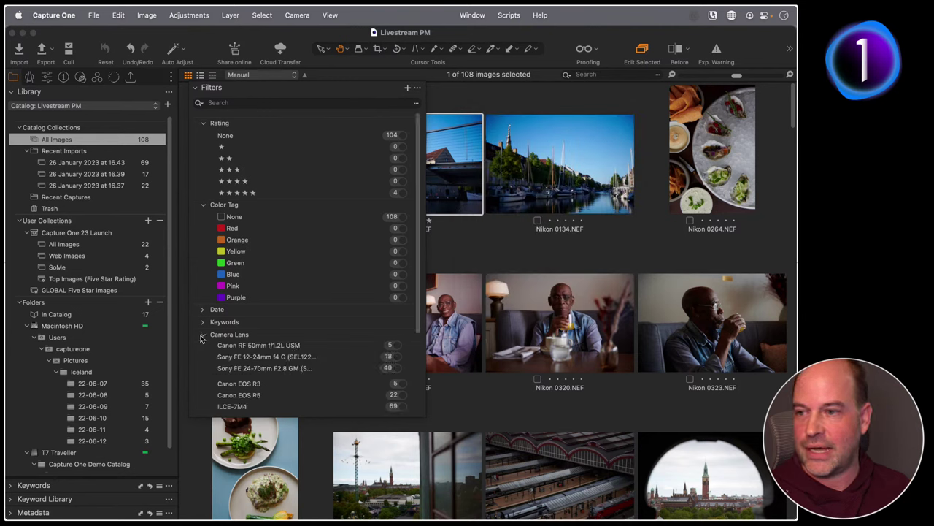
scroll(282, 302, down, 3)
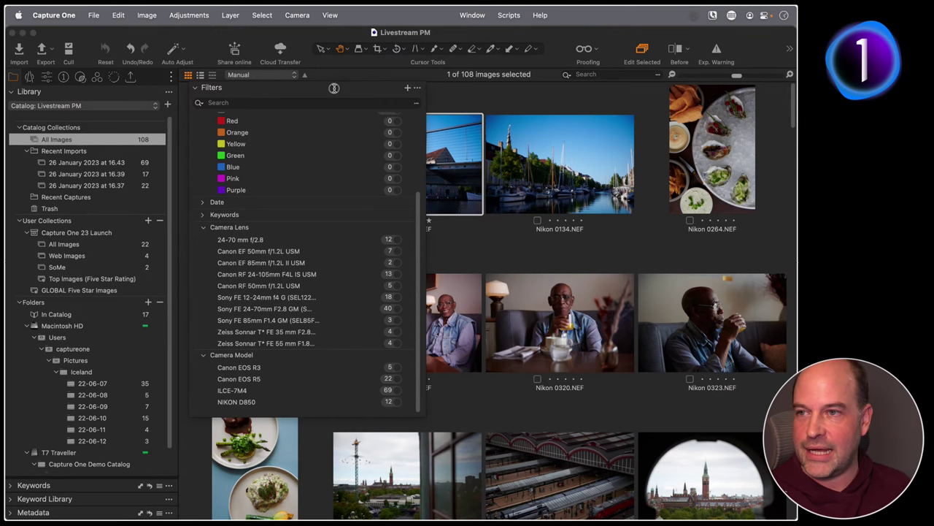
drag(334, 89, 299, 89)
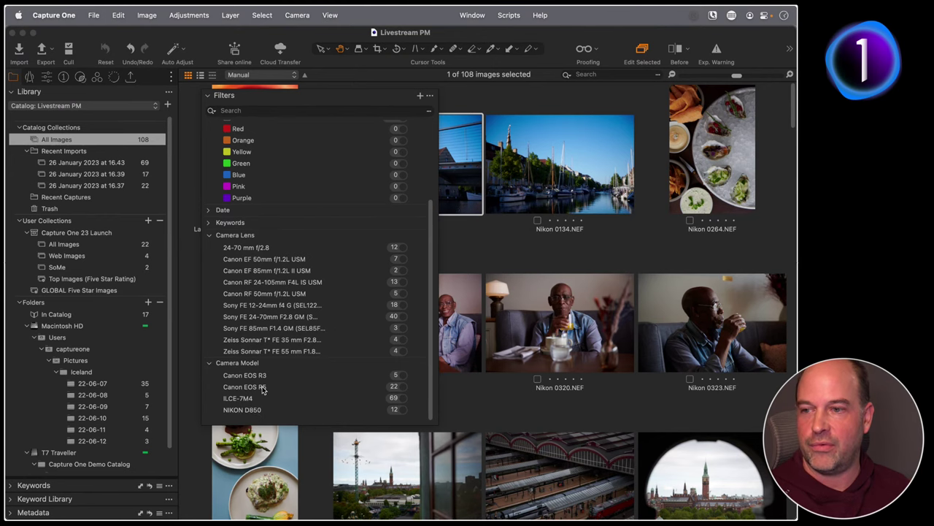
Filter All Images by the Canon EOS R5 camera model and view the five-star portrait in the yellow dress, clearing the filter at the end
click(406, 391)
drag(372, 95, 389, 221)
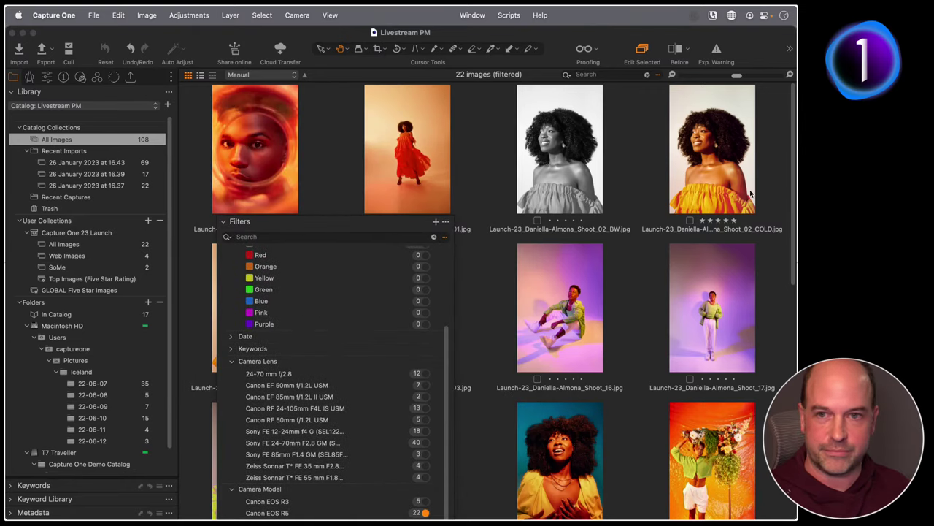
double_click(723, 157)
drag(403, 217, 385, 91)
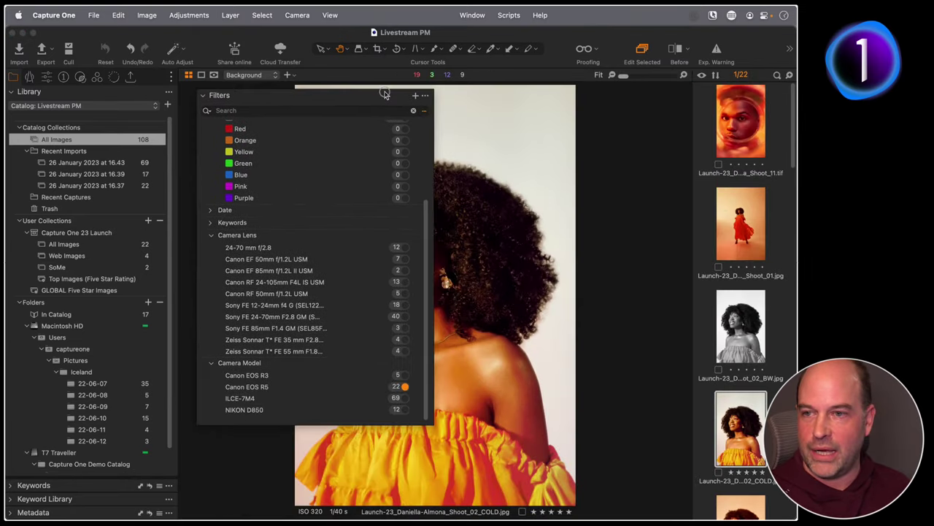
click(413, 110)
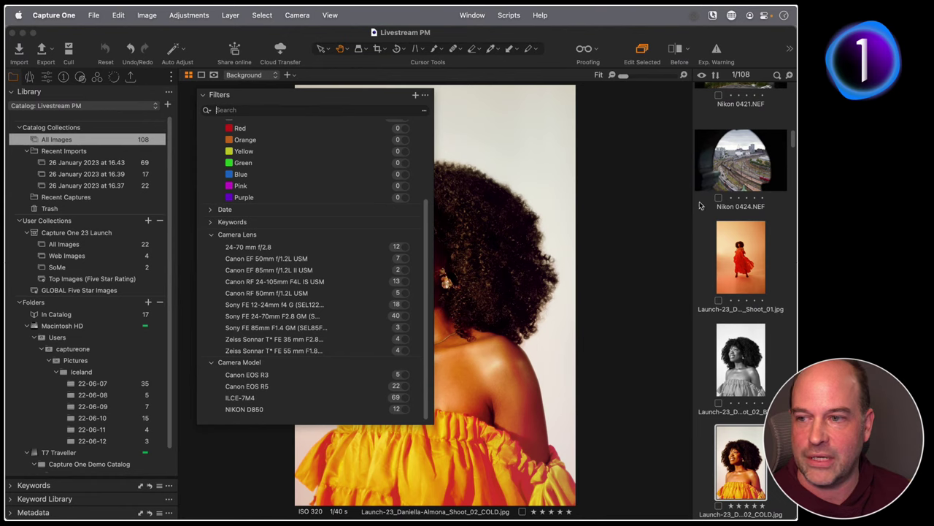
Reapply the Canon EOS R5 filter and inspect its rule in Advanced Search, removing the filter without creating an album
click(405, 386)
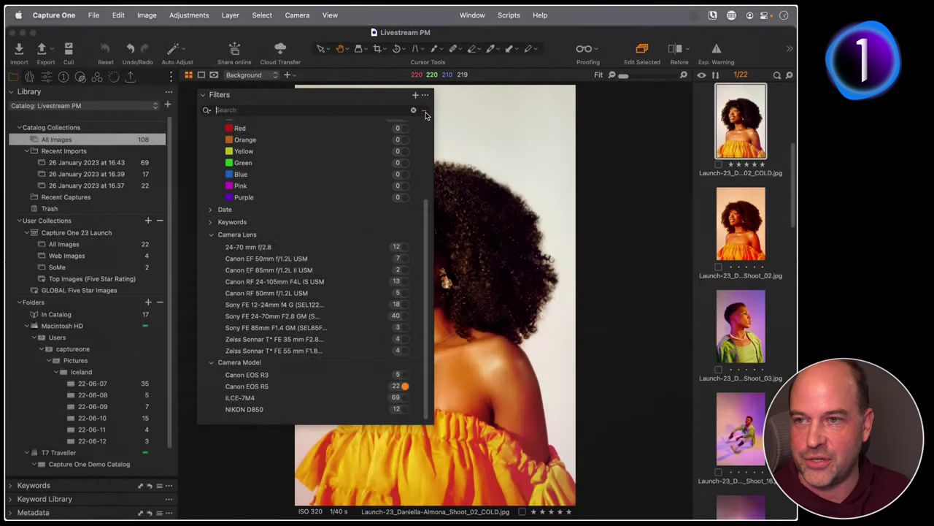
click(424, 111)
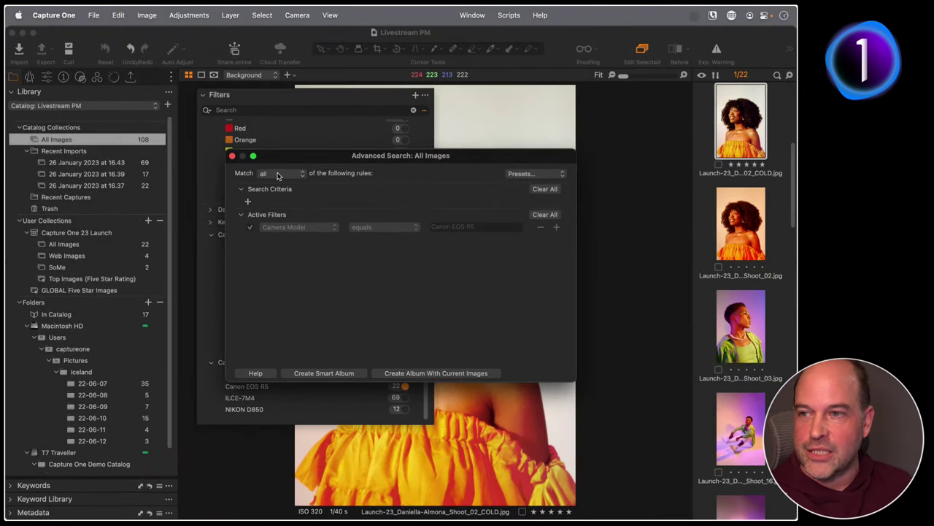
click(233, 156)
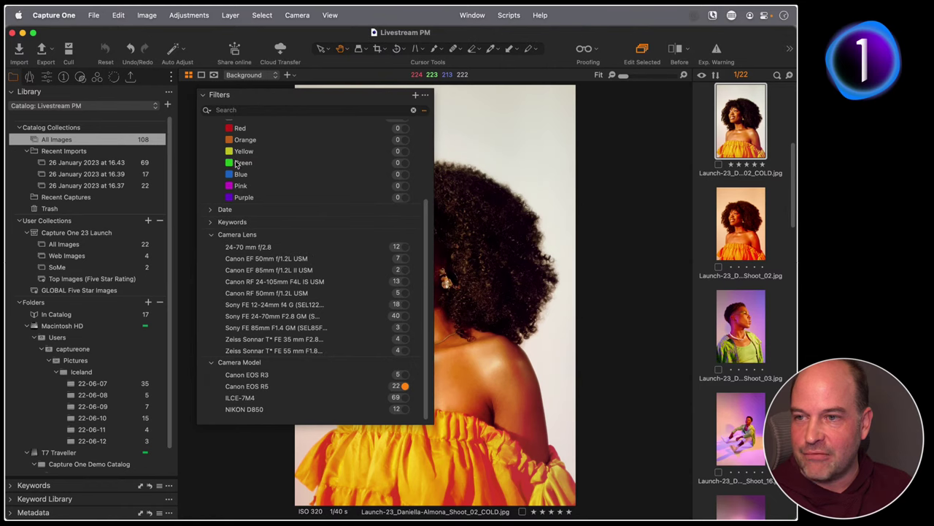
click(406, 387)
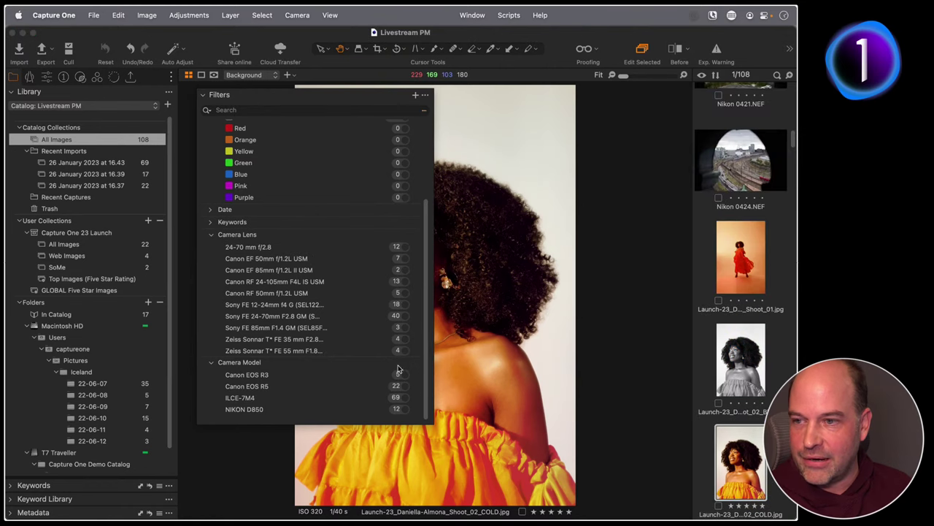
Filter All Images by the Sony FE 24-70mm F2.8 GM lens and save the search as a smart album named Sony 24-70 Shots
click(405, 315)
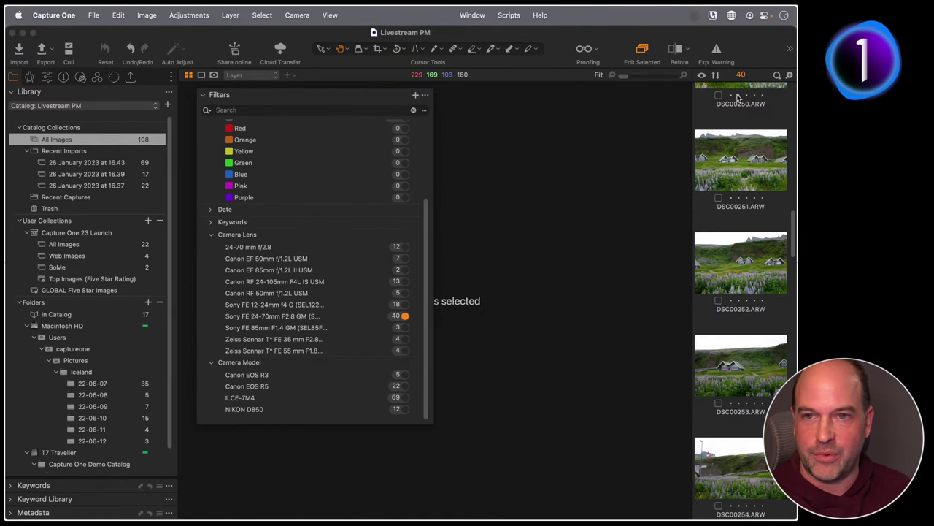
key(Right)
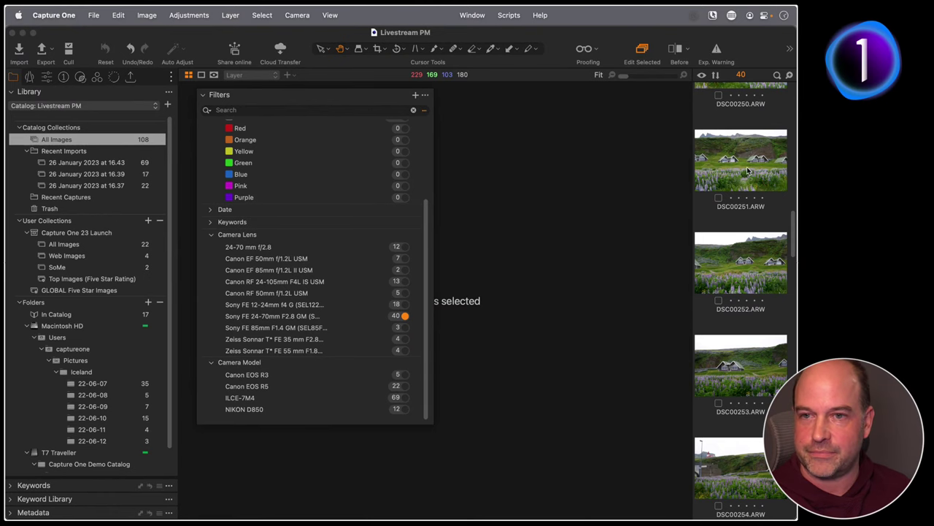
click(424, 109)
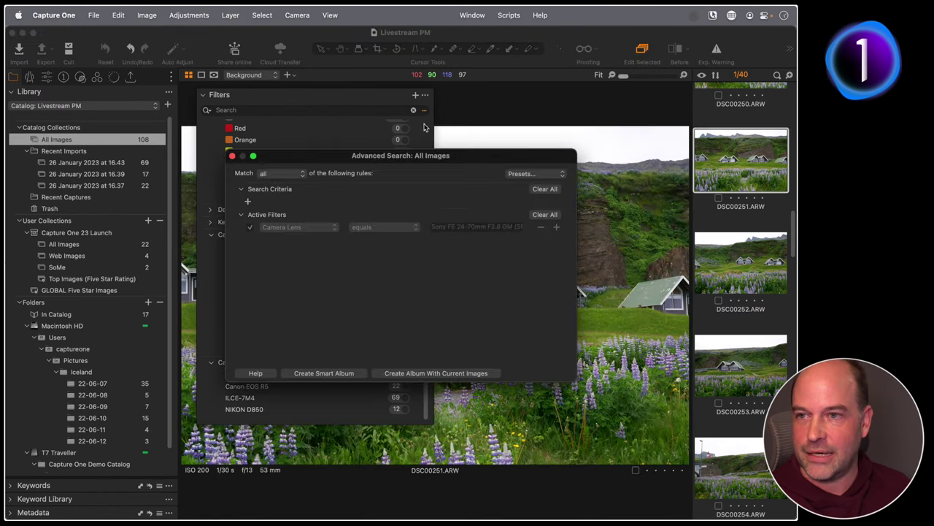
click(312, 373)
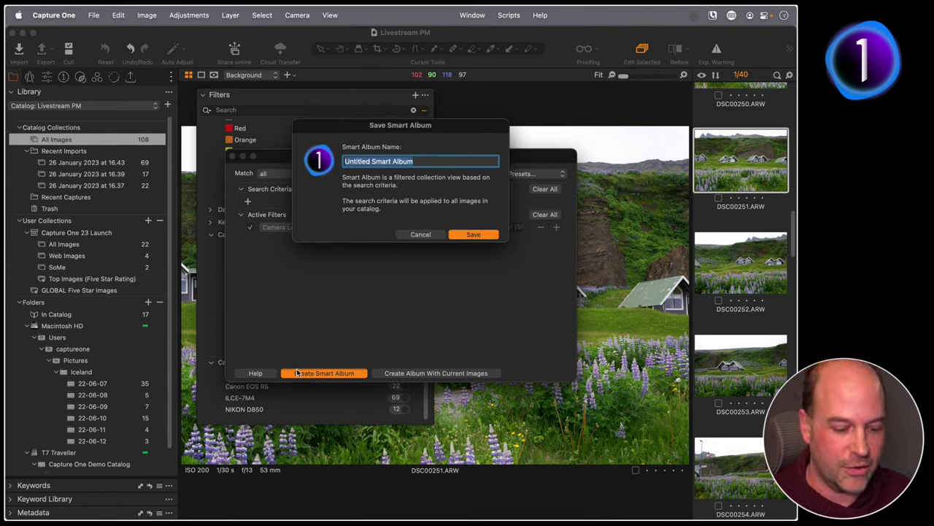
text(Sony 24-)
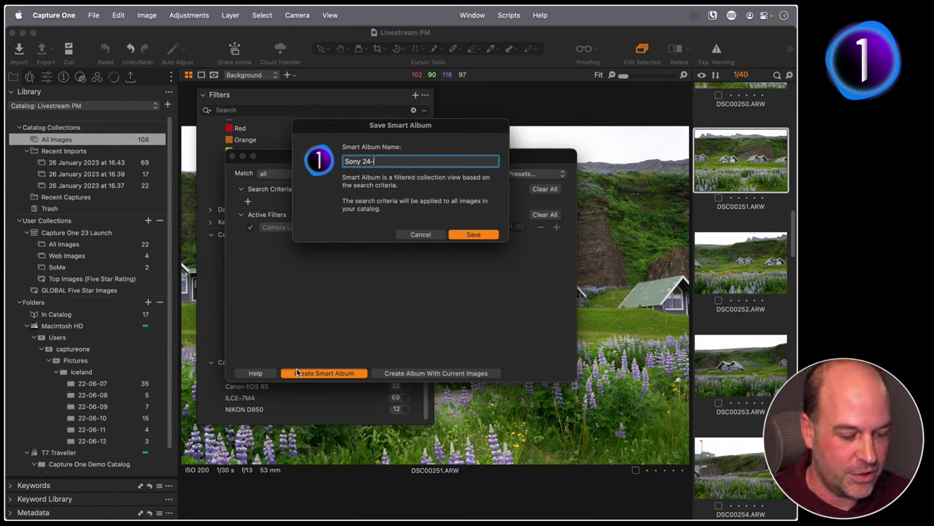
text(70 Shots)
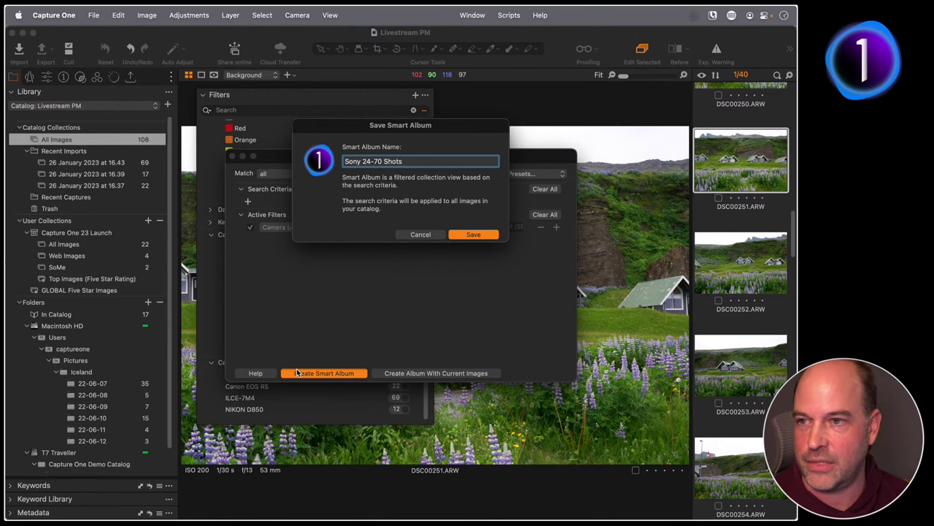
click(467, 235)
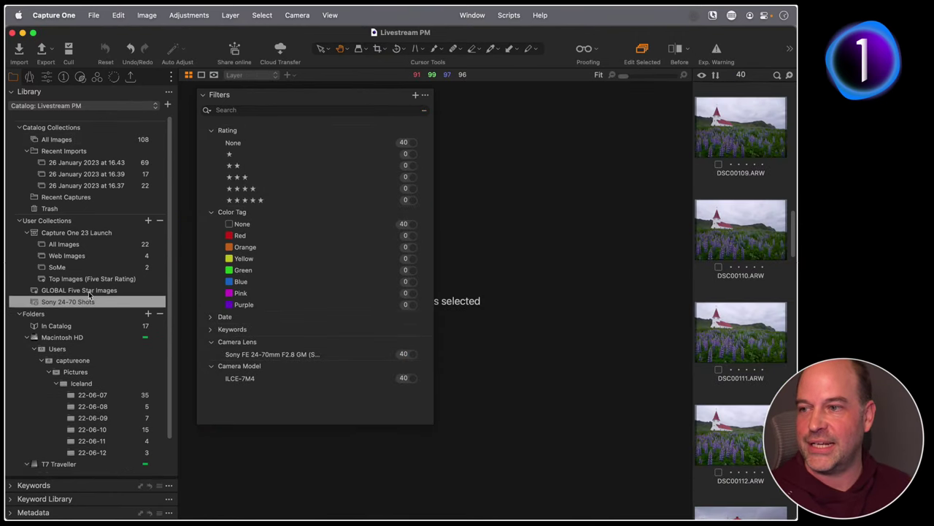
Collapse the Filters tool, view DSC00110.ARW, and review the rules of the Sony 24-70 Shots smart album
click(202, 95)
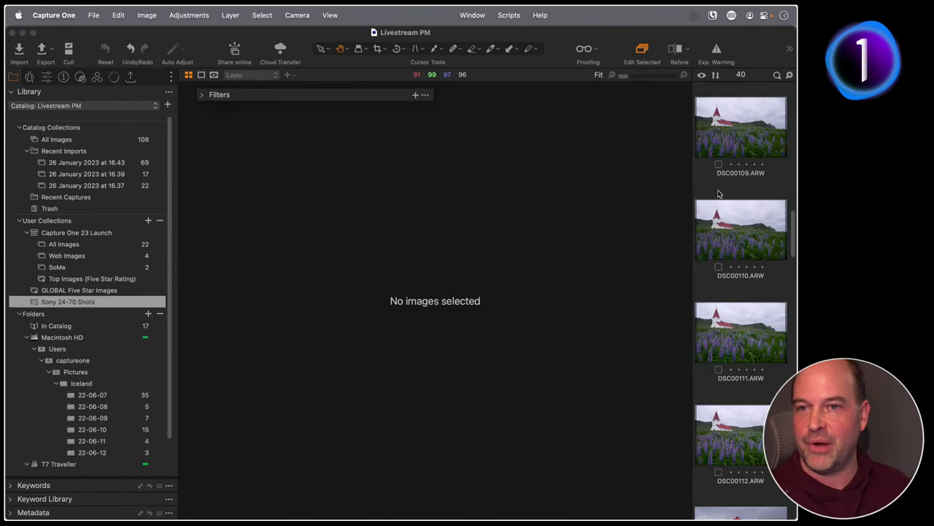
click(738, 227)
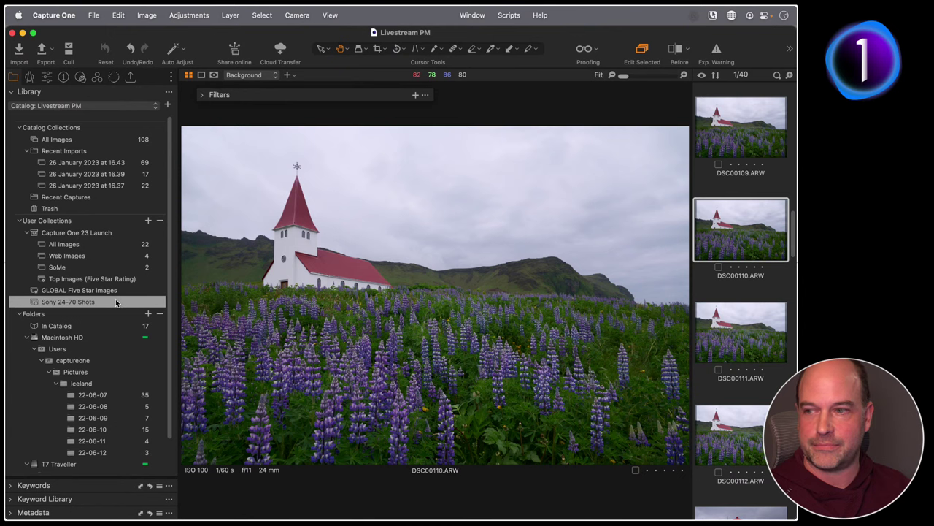
right_click(96, 302)
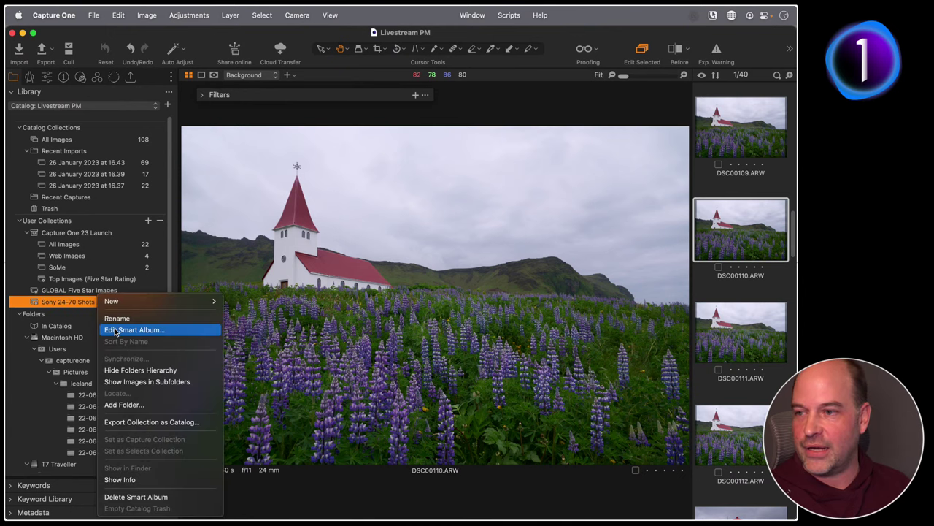
click(115, 333)
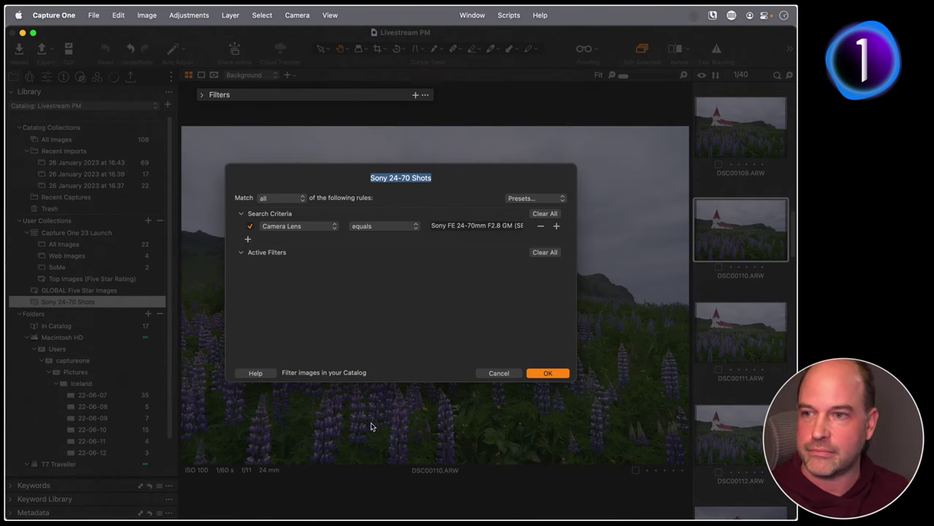
click(496, 372)
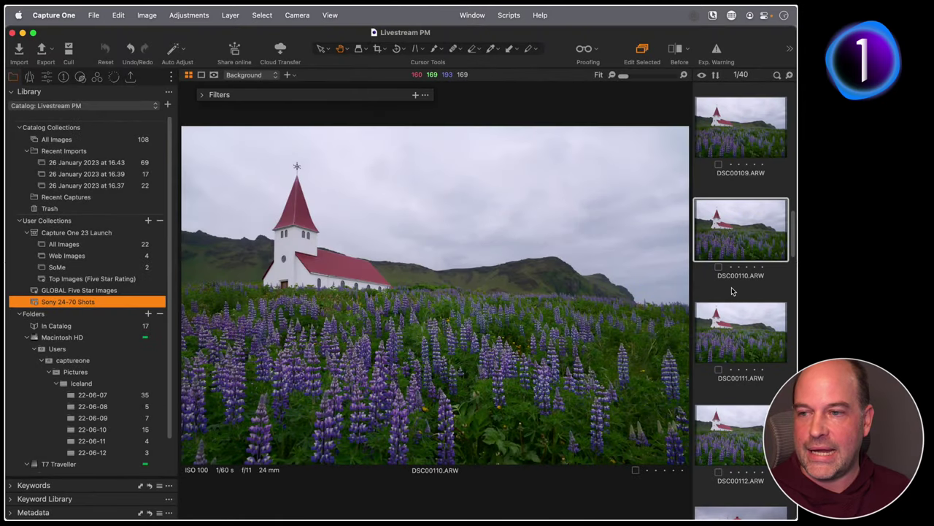
Browse the photos in the Sony 24-70 Shots album and view the church image DSC00111.ARW
scroll(725, 248, down, 5)
scroll(725, 231, up, 4)
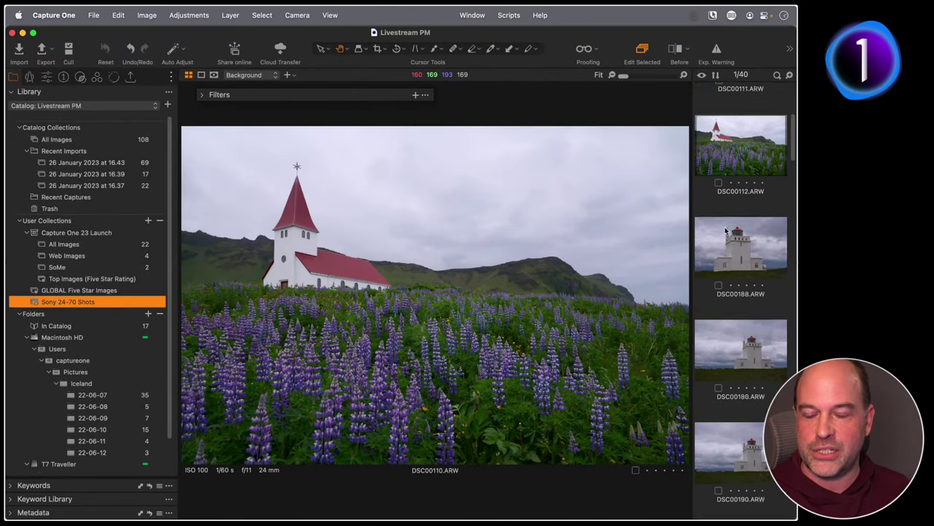
click(733, 304)
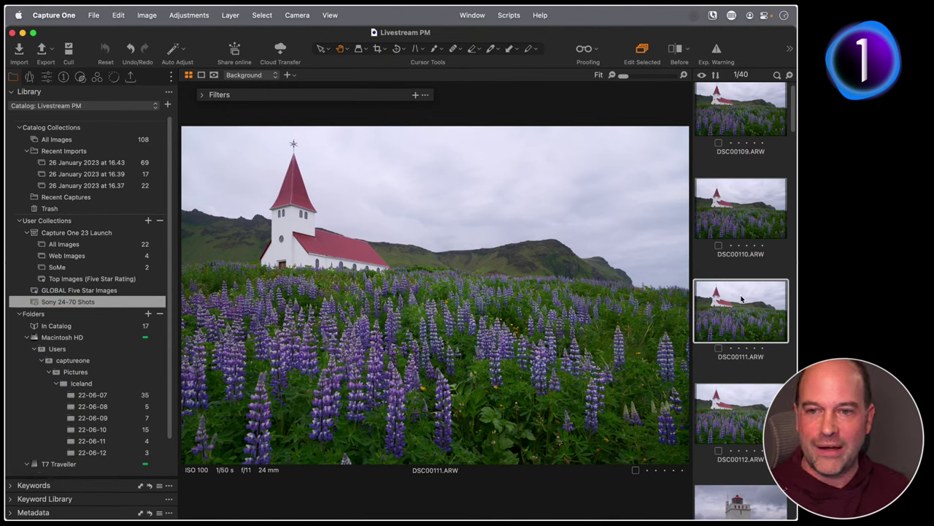
scroll(742, 324, down, 15)
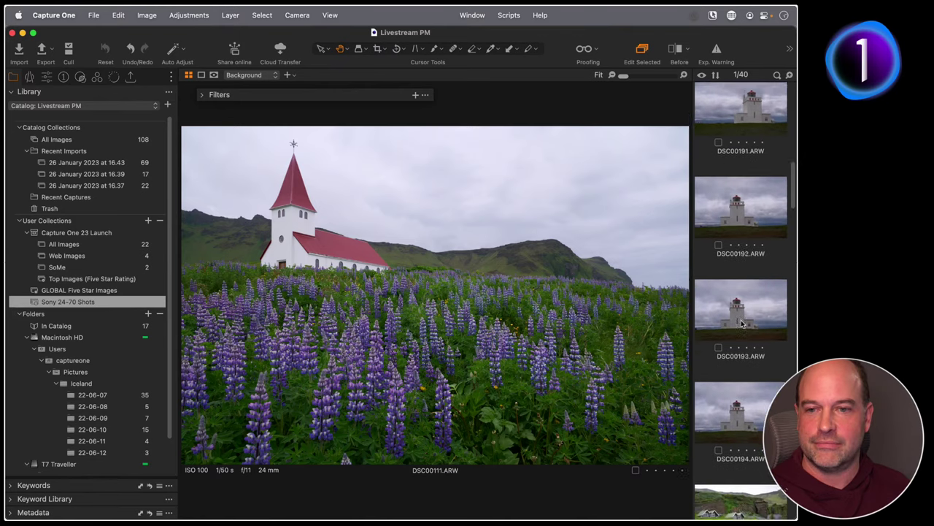
scroll(66, 314, down, 3)
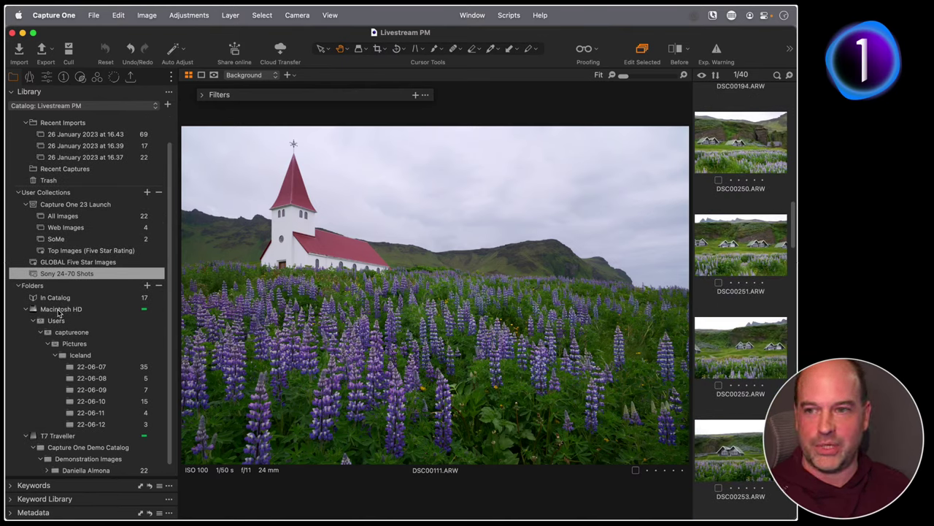
View the lupine field photos DSC00252.ARW and DSC00251.ARW, and show DSC00251.ARW in its library folder
click(724, 241)
click(752, 335)
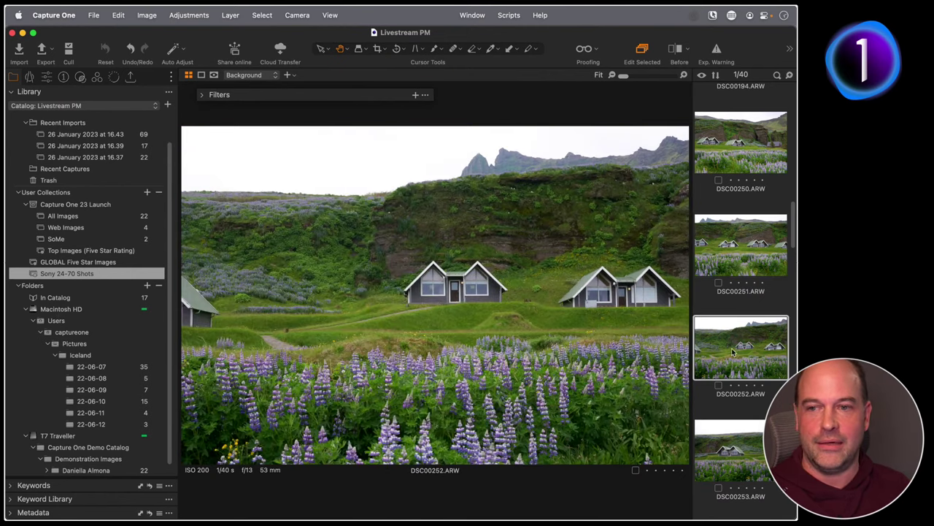
click(721, 256)
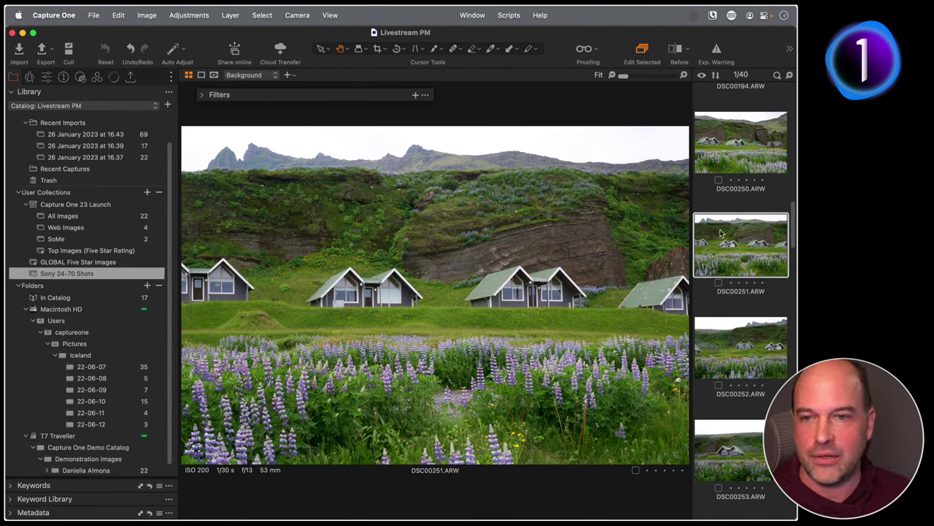
right_click(717, 234)
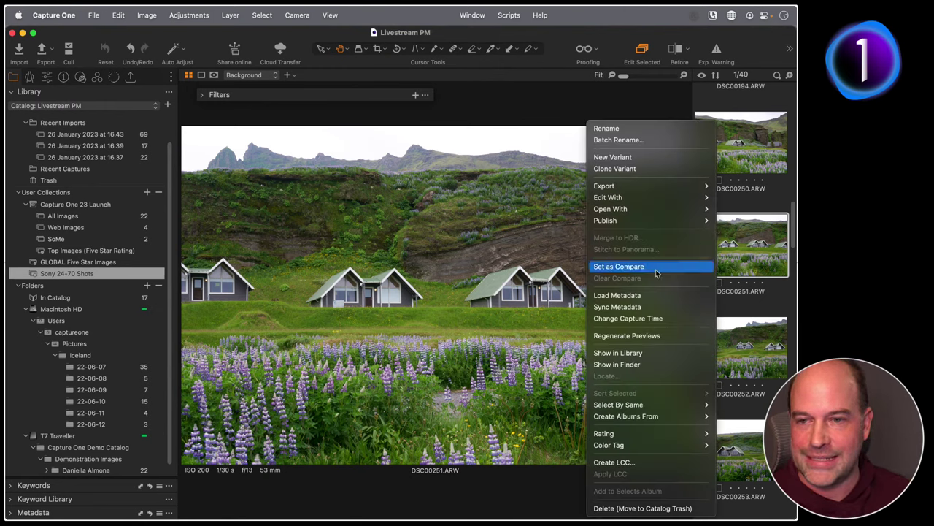
click(654, 353)
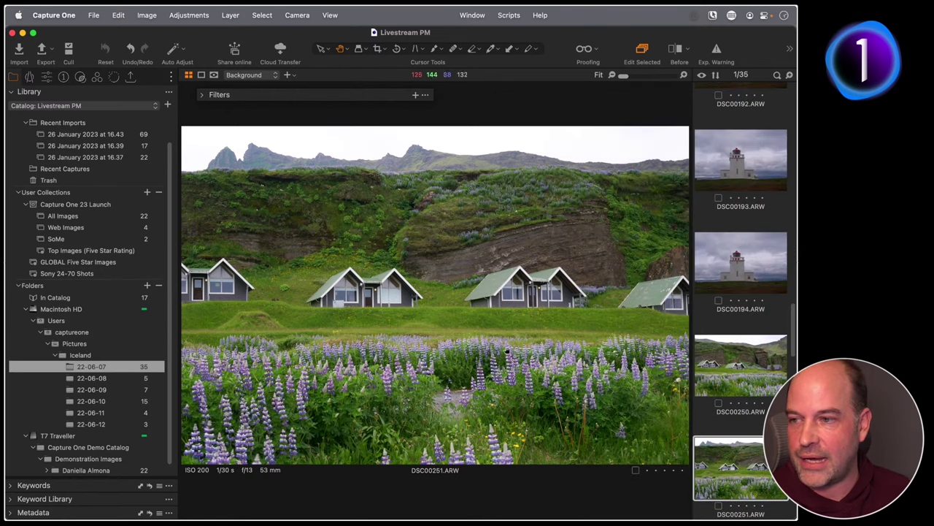
scroll(751, 456, down, 3)
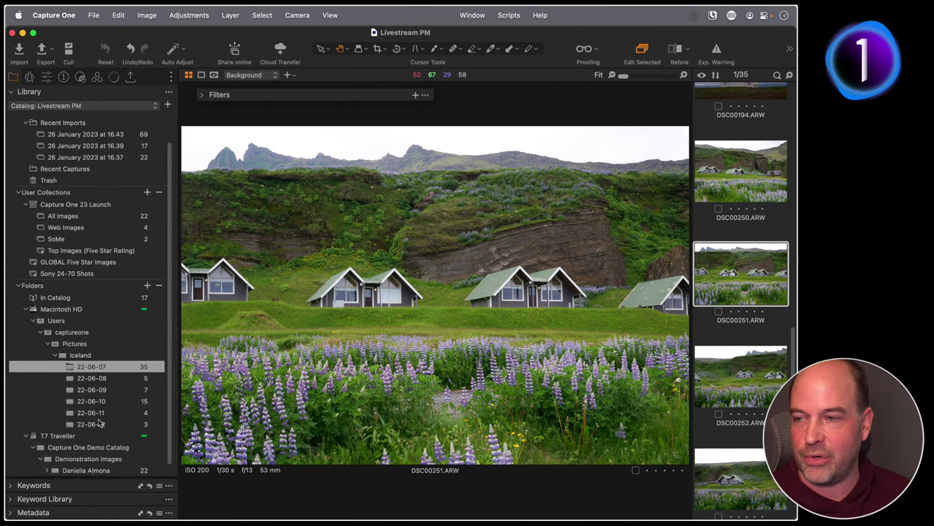
Open GLOBAL Five Star Images and show the yellow-dress portrait with the dark blue background in its library folder
click(101, 262)
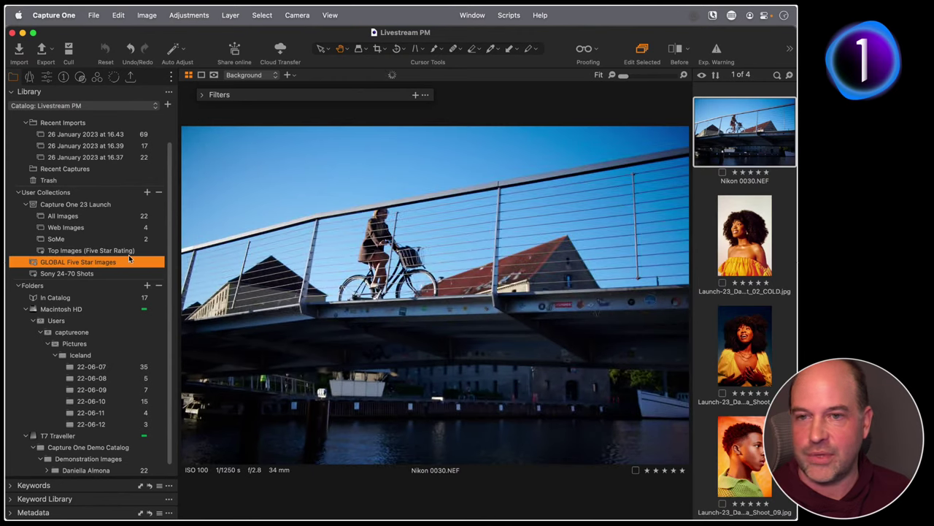
click(745, 324)
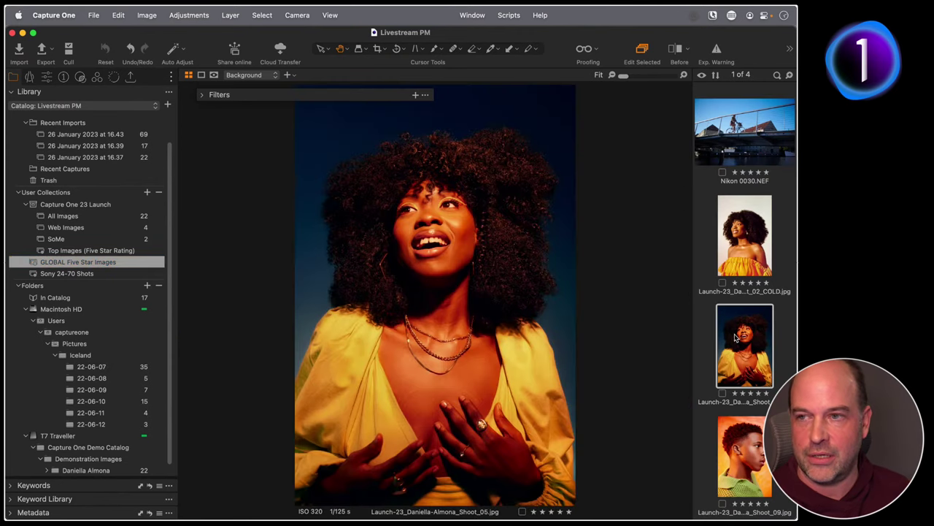
right_click(735, 338)
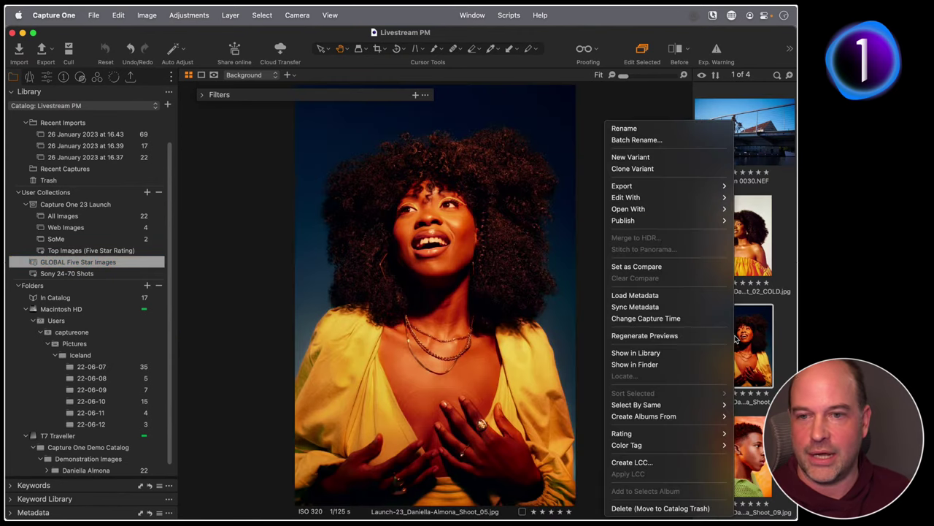
click(648, 355)
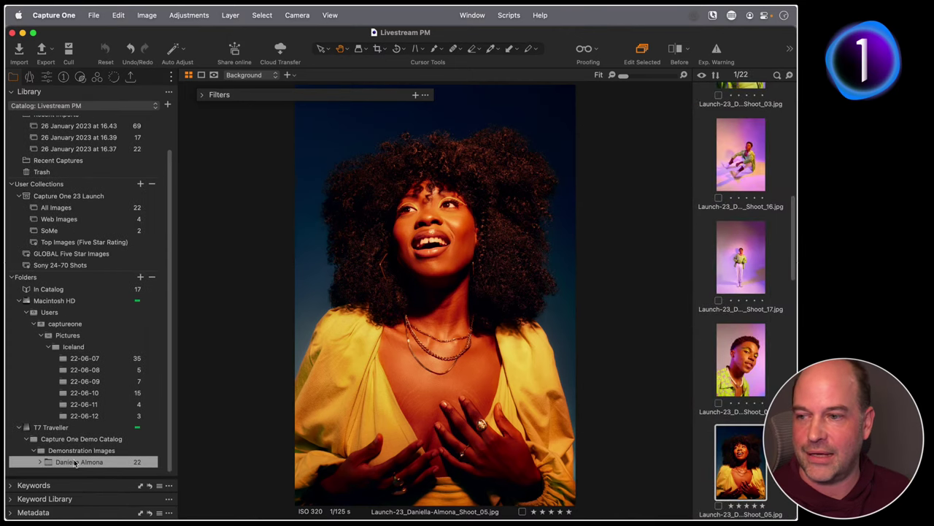
scroll(98, 460, up, 1)
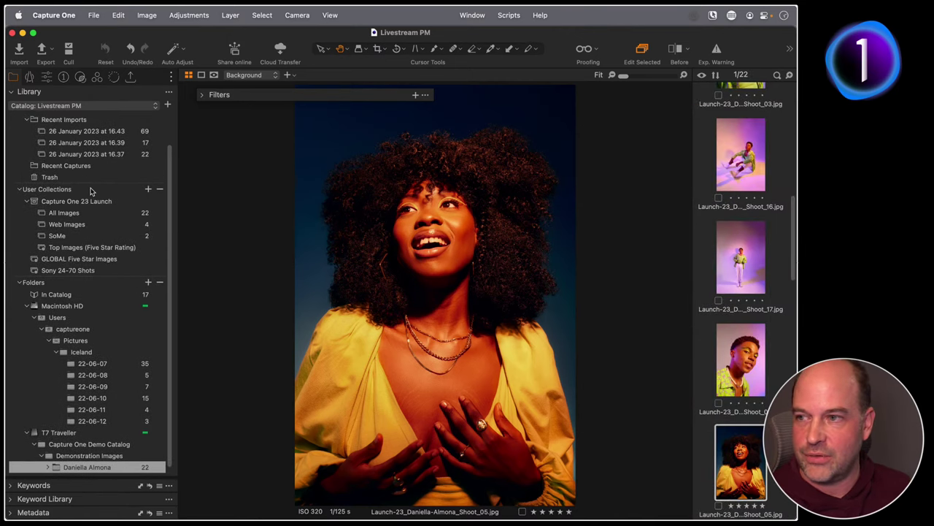
Return to GLOBAL Five Star Images, view the green-sweater portrait, and show the portrait ending 02_COLD in its library folder
click(107, 260)
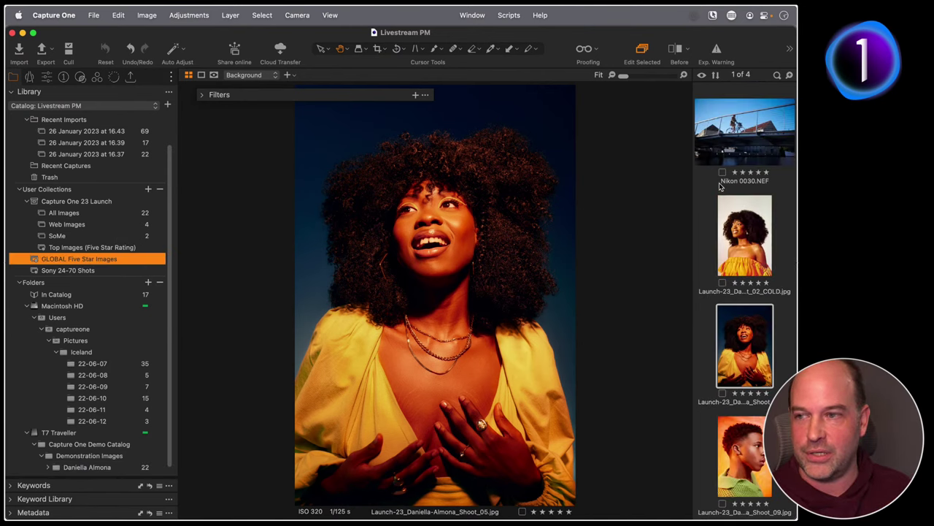
click(740, 443)
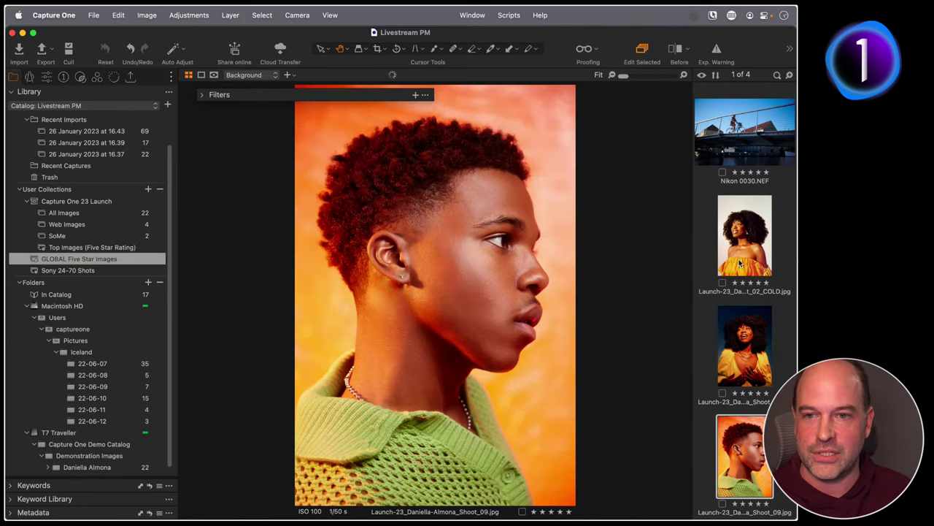
click(744, 266)
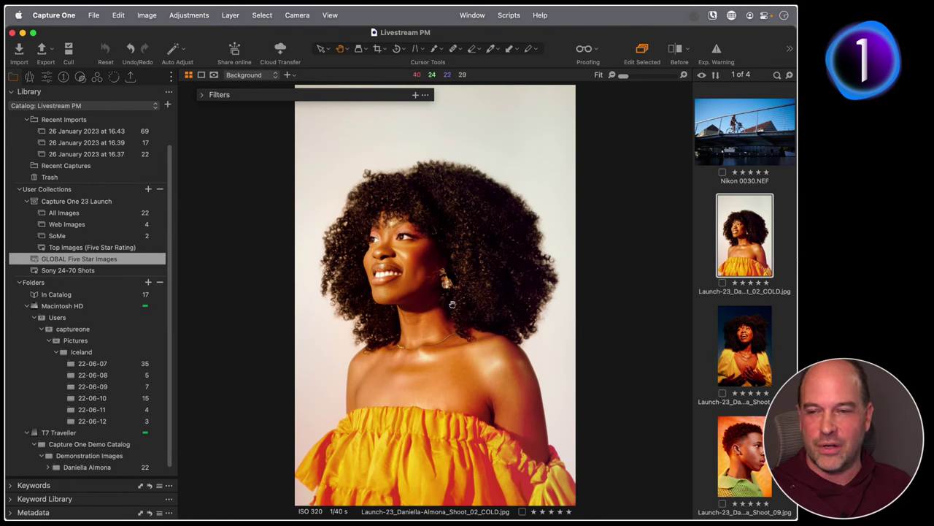
right_click(745, 232)
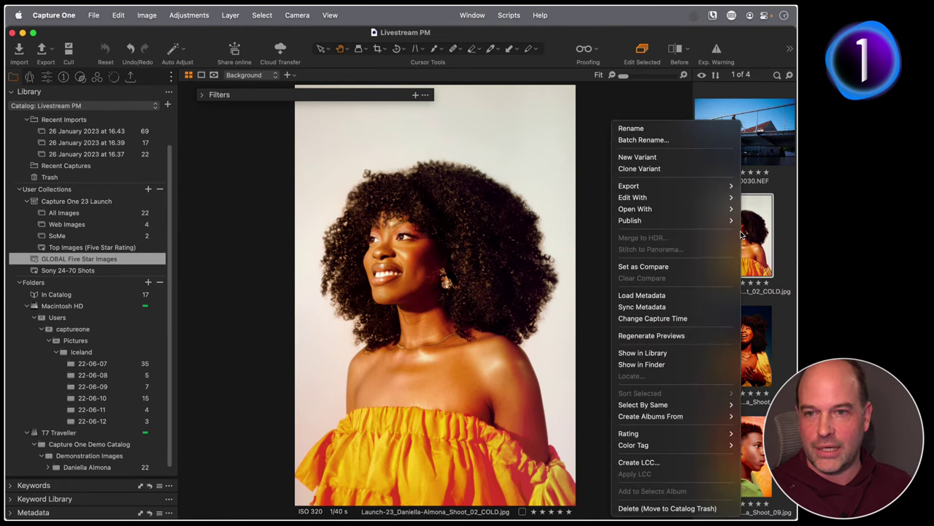
click(646, 354)
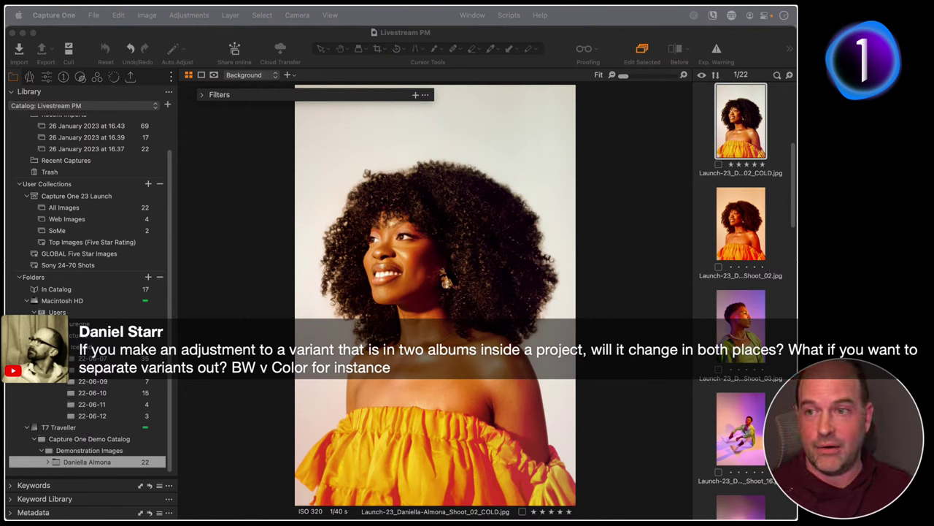
Remove the floating Filters tool and view the Web Images album followed by the SoMe album
click(425, 95)
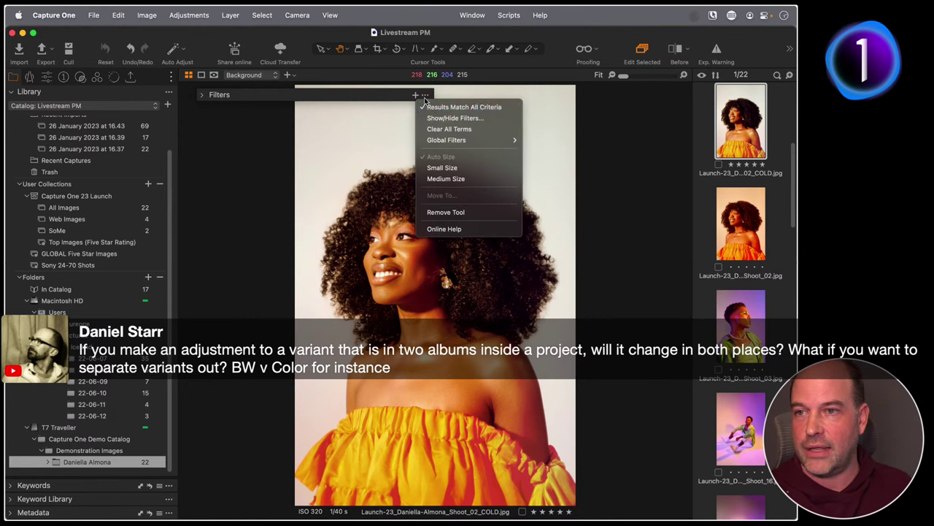
click(445, 211)
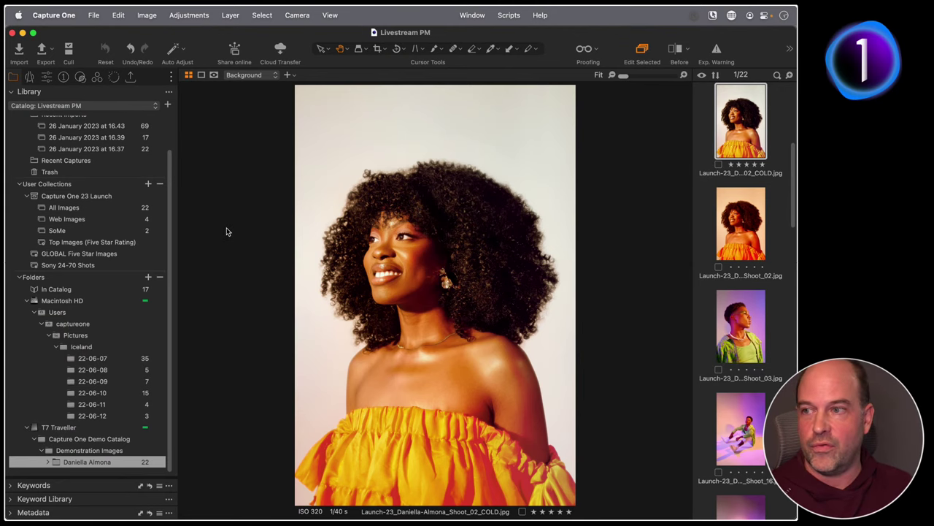
click(70, 219)
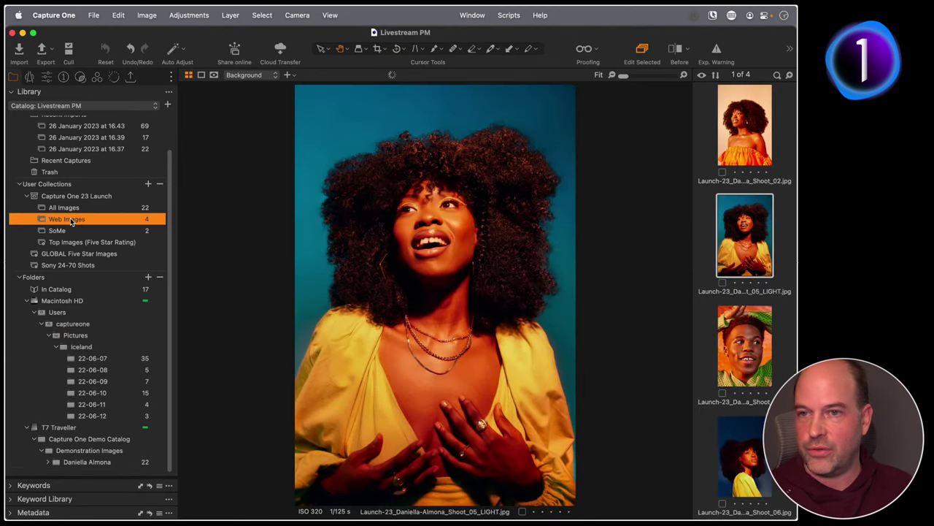
click(67, 229)
Strongly darken the portrait ending 05_LIGHT in the SoMe album and return to the Library
click(730, 164)
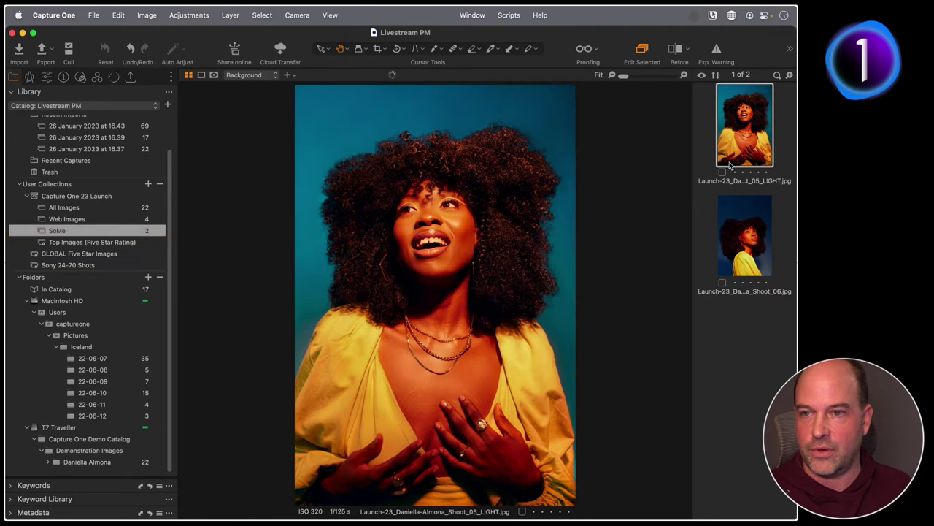
click(46, 77)
drag(97, 308, 69, 312)
click(15, 78)
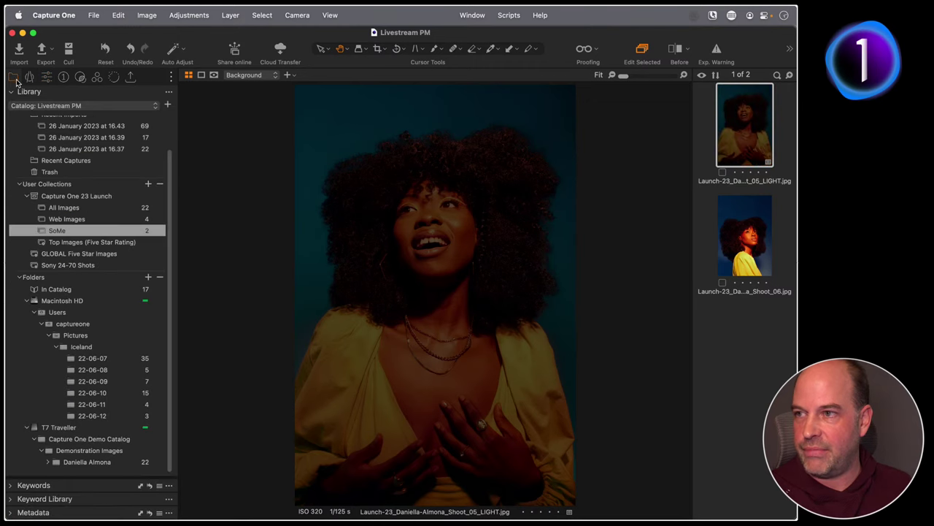
Clone the variant of the portrait ending 05_LIGHT within the Web Images album
click(73, 218)
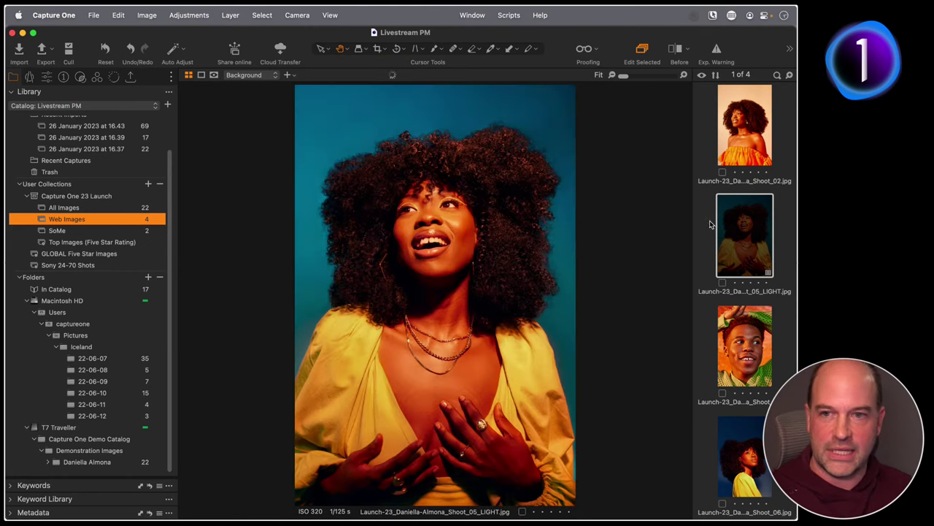
click(147, 15)
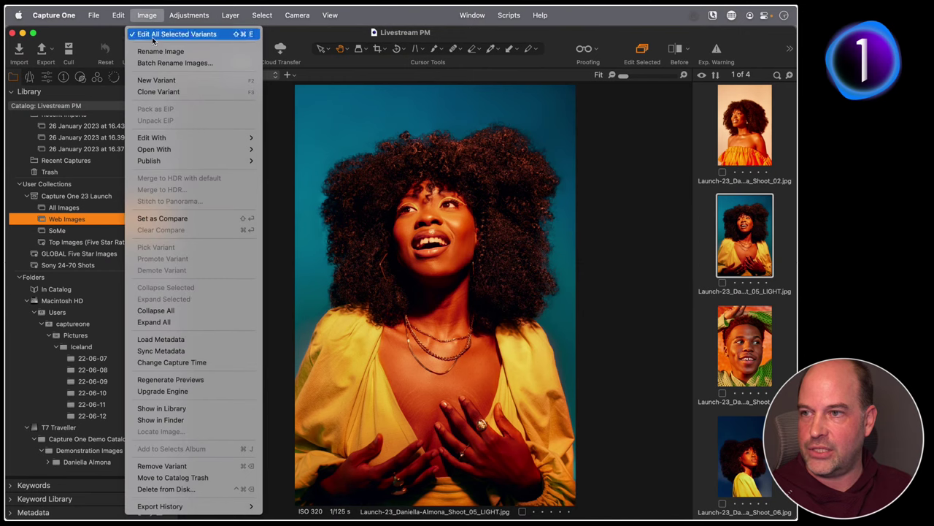
click(160, 91)
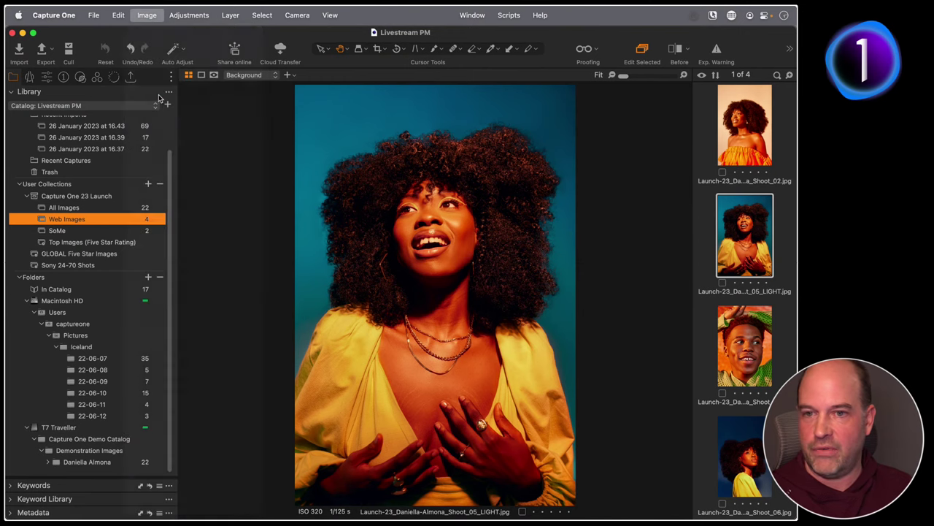
Enable Black & White on the cloned second variant of the portrait
click(96, 77)
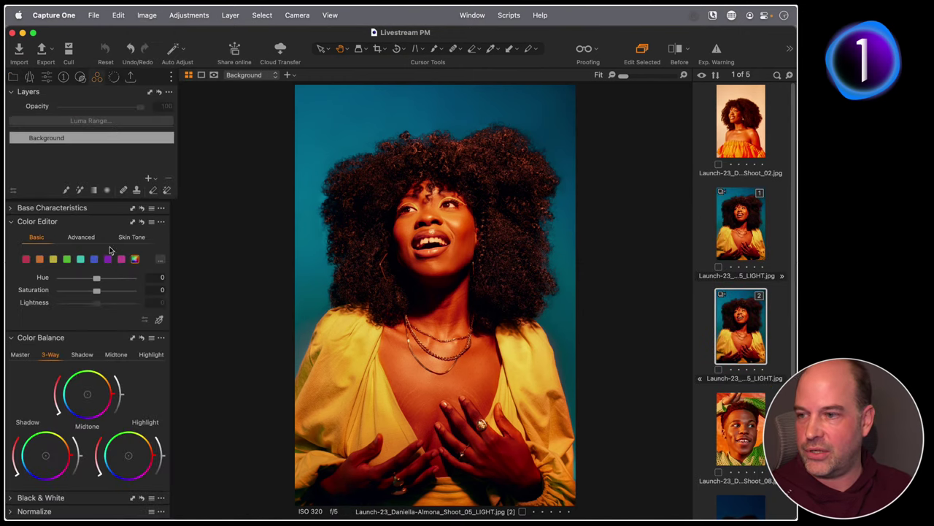
click(11, 499)
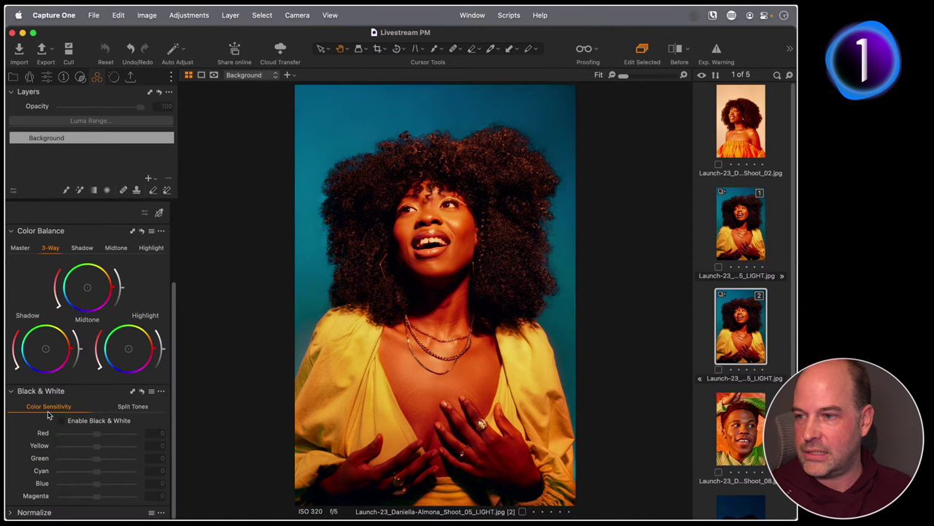
click(62, 421)
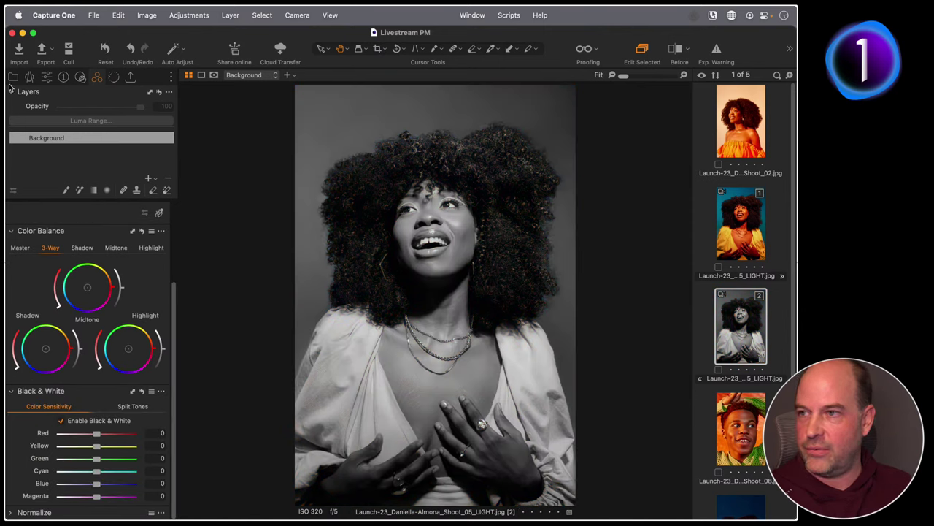
Compare the SoMe album with the Web Images album for the variants of the portrait ending 05_LIGHT
click(12, 77)
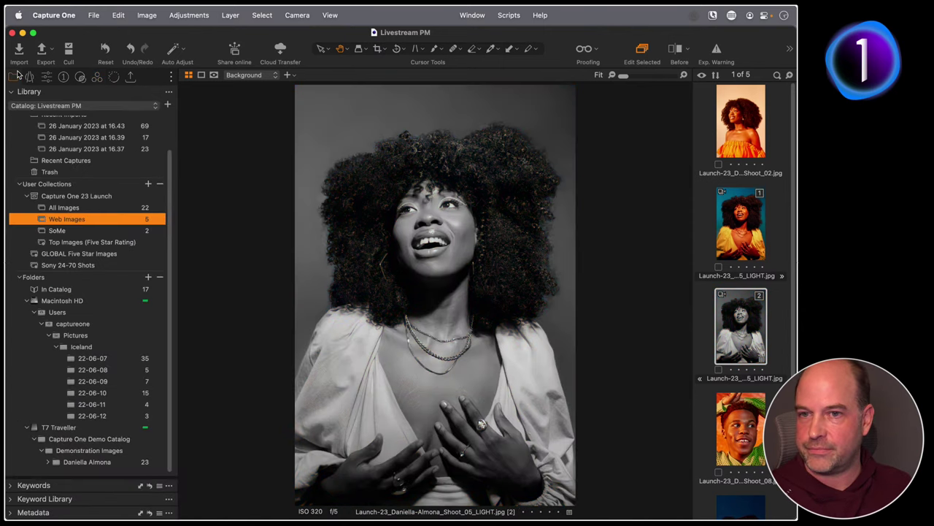
click(70, 232)
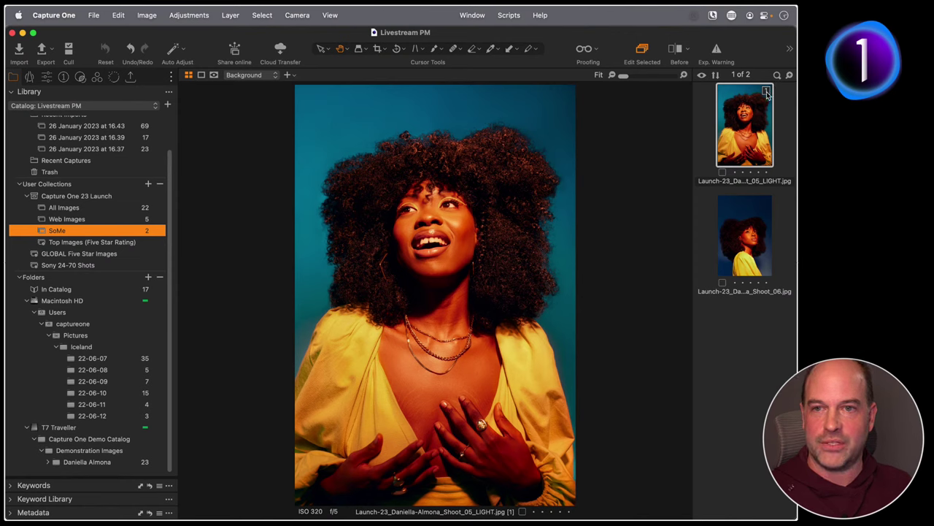
click(88, 220)
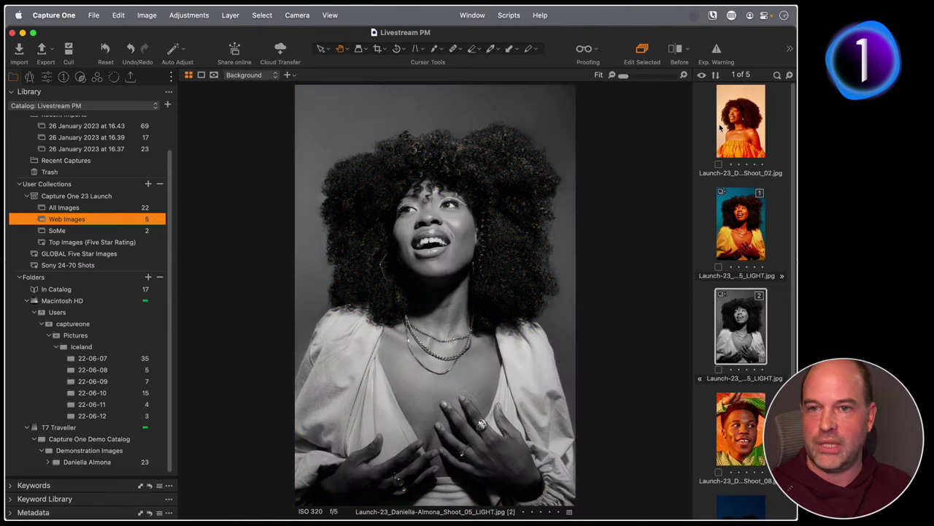
click(743, 234)
click(735, 319)
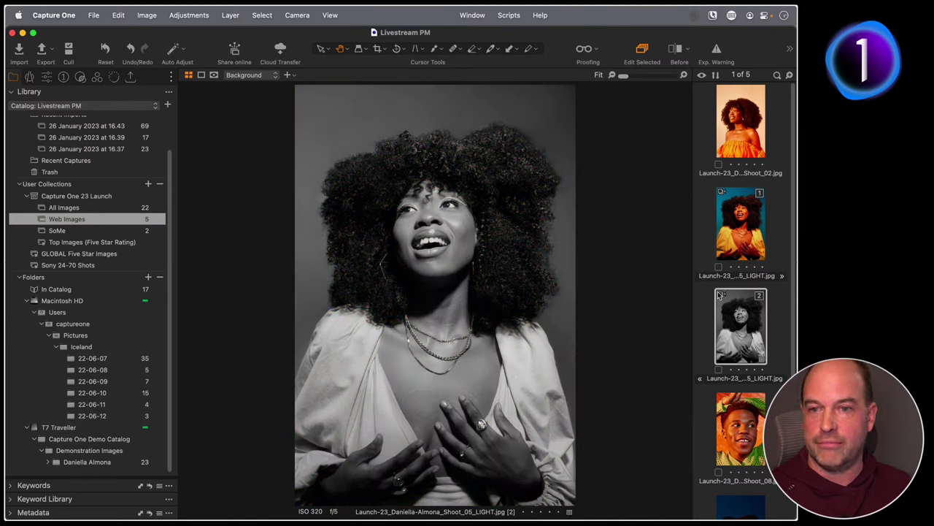
mouse_move(735, 325)
mouse_down()
mouse_move(313, 300)
mouse_move(120, 267)
mouse_move(83, 219)
mouse_move(738, 329)
mouse_move(730, 327)
mouse_up()
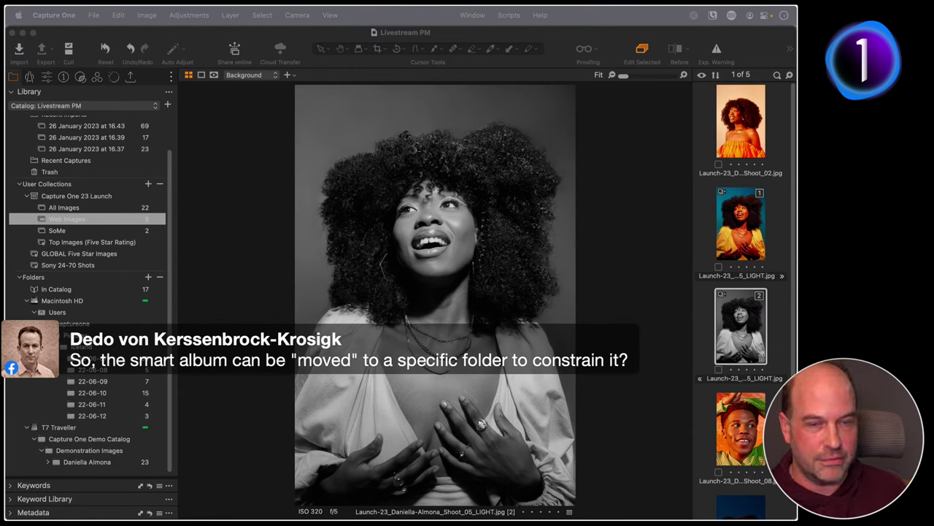
View the GLOBAL Five Star Images and Sony 24-70 Shots smart albums and expand the Capture One 23 Launch project
click(40, 202)
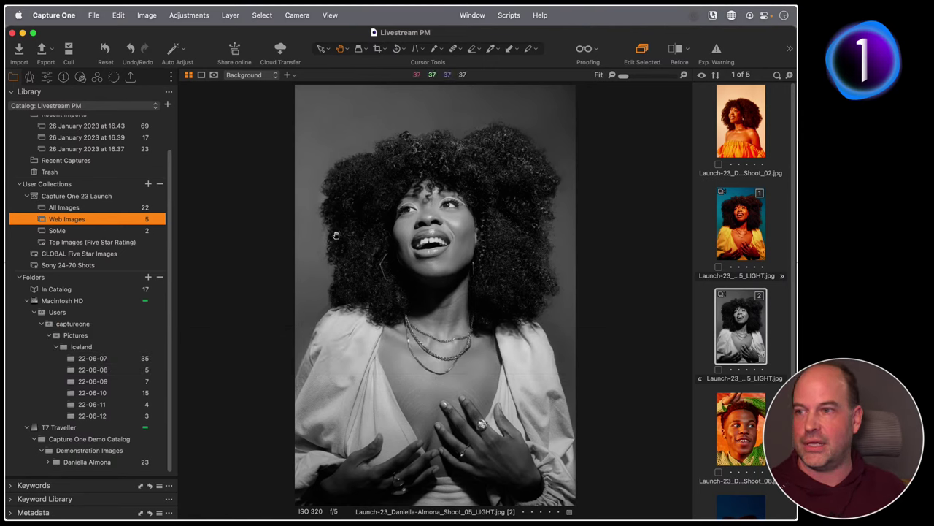
click(27, 196)
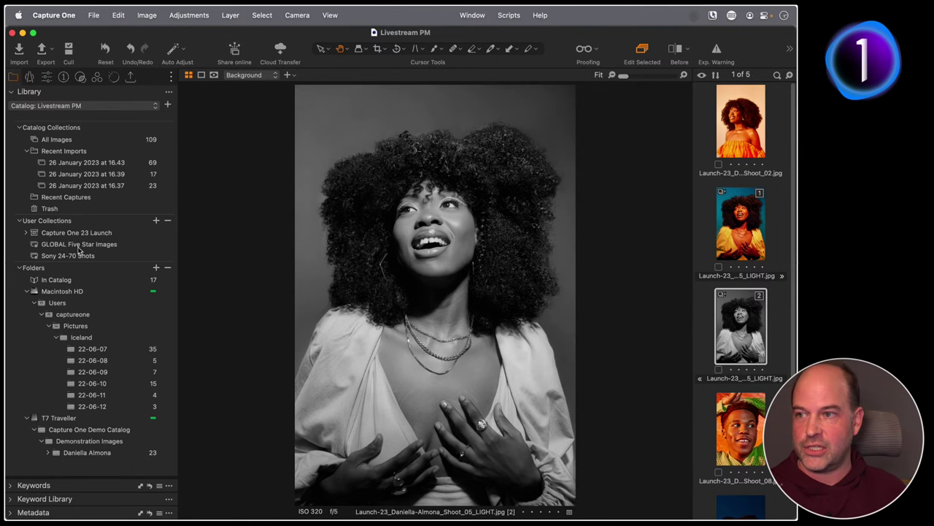
click(78, 246)
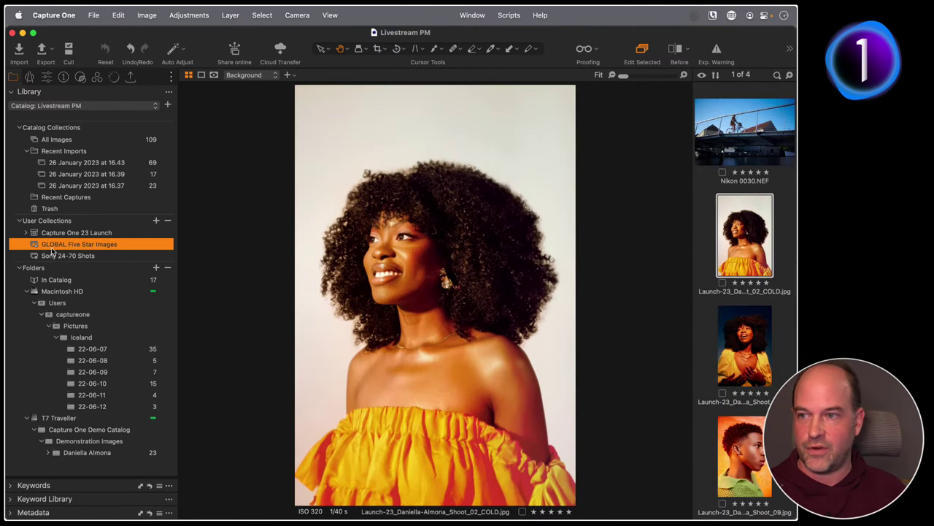
click(73, 256)
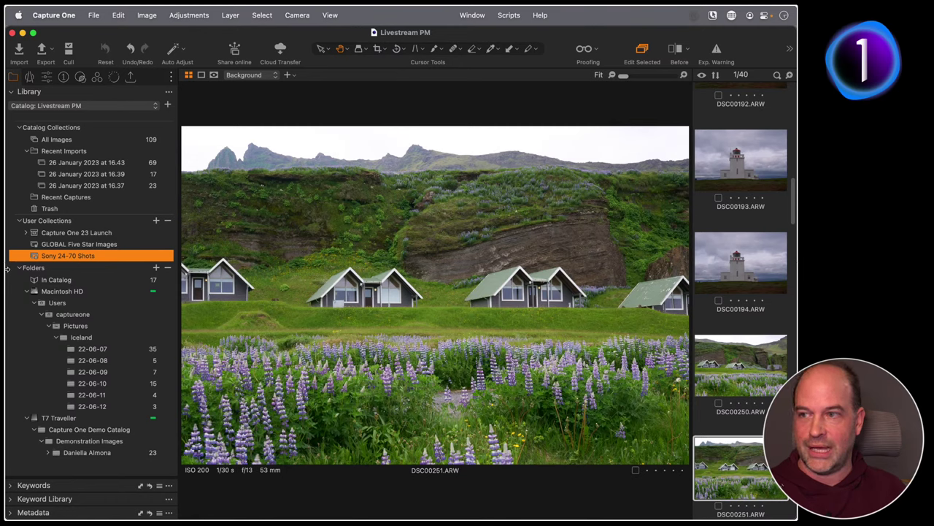
click(26, 232)
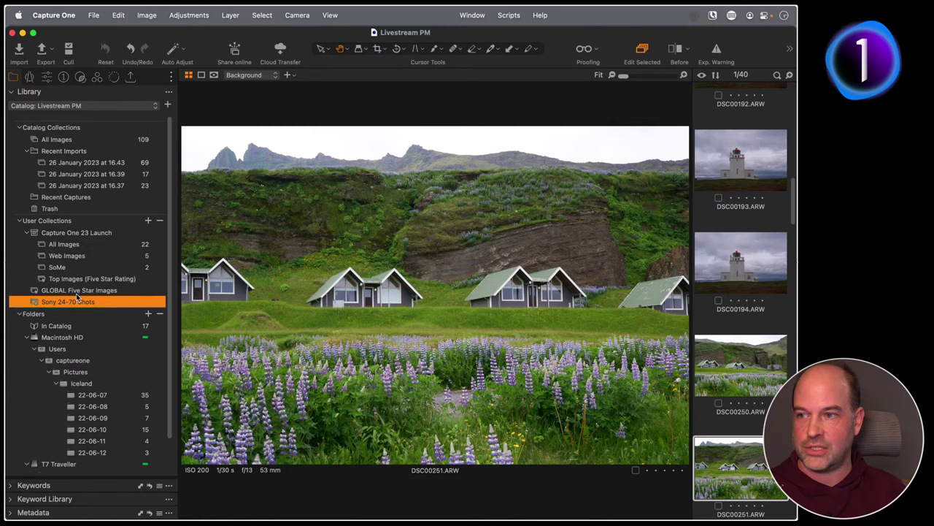
drag(55, 307, 107, 270)
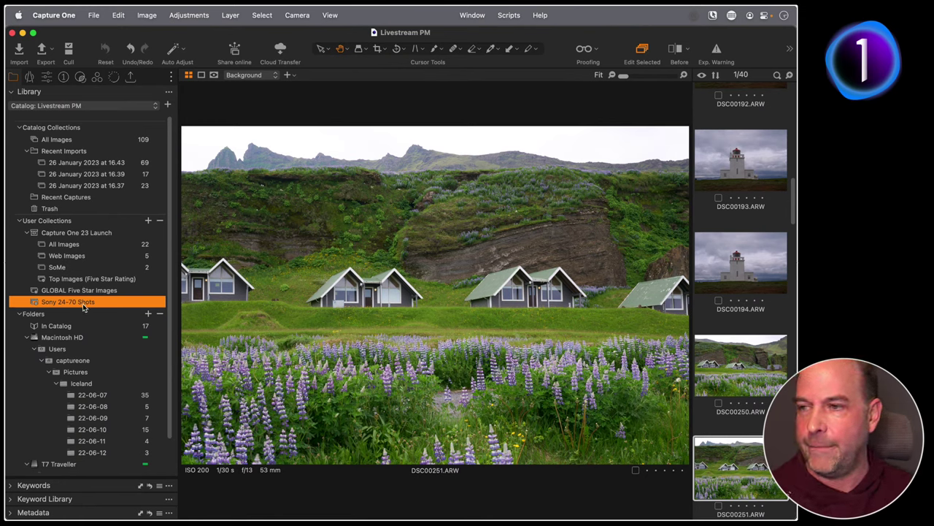
Create a group named Client Work in User Collections and move the Capture One 23 Launch project into it
click(148, 220)
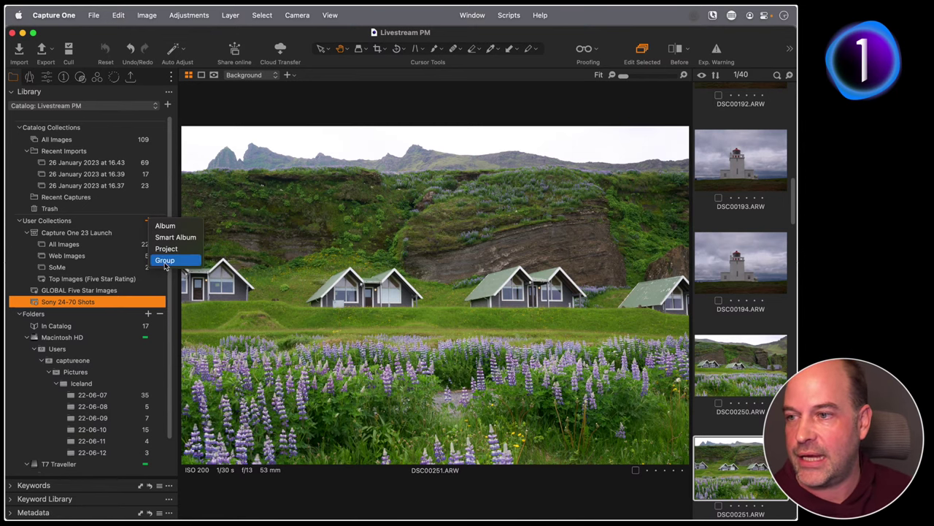
click(165, 265)
text(Client Work)
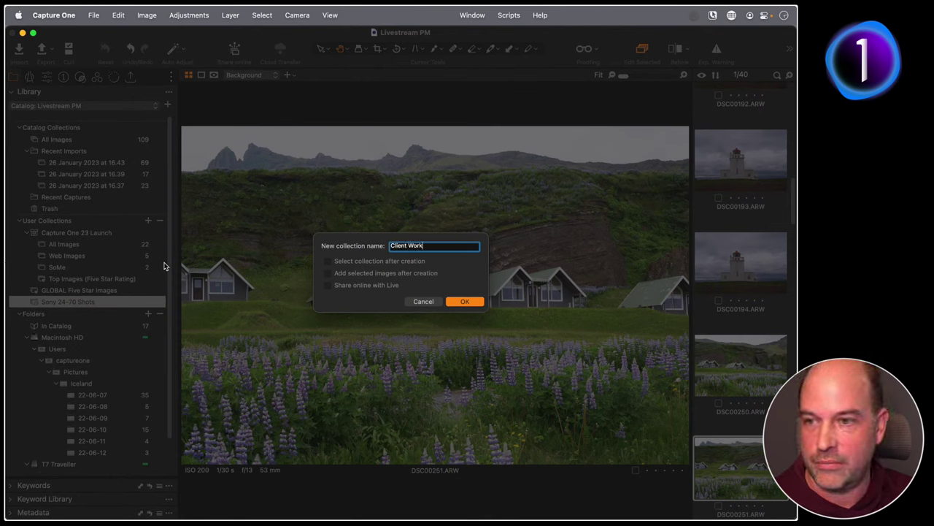
key(Return)
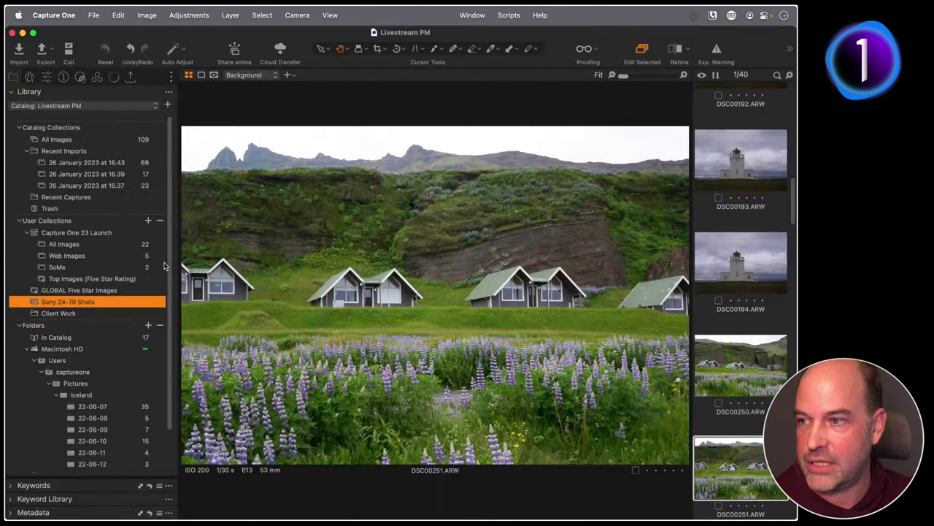
click(27, 232)
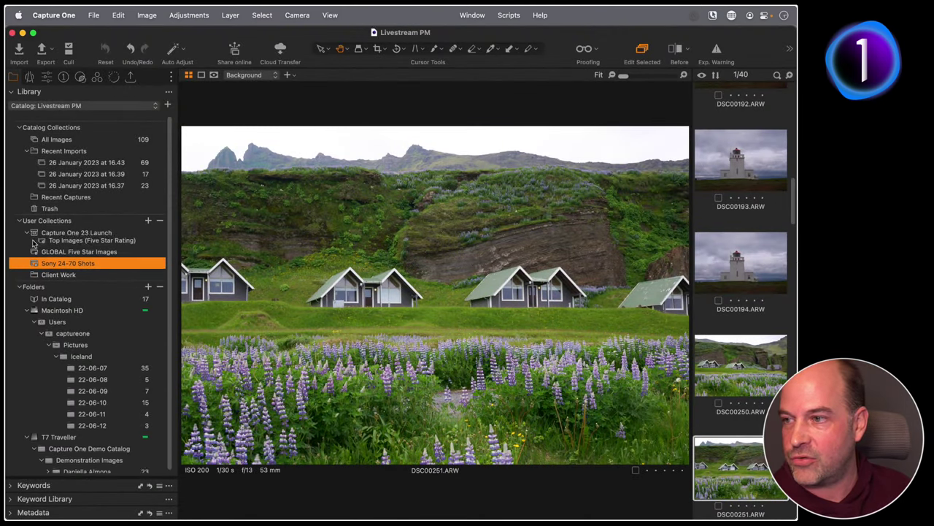
drag(35, 232, 66, 269)
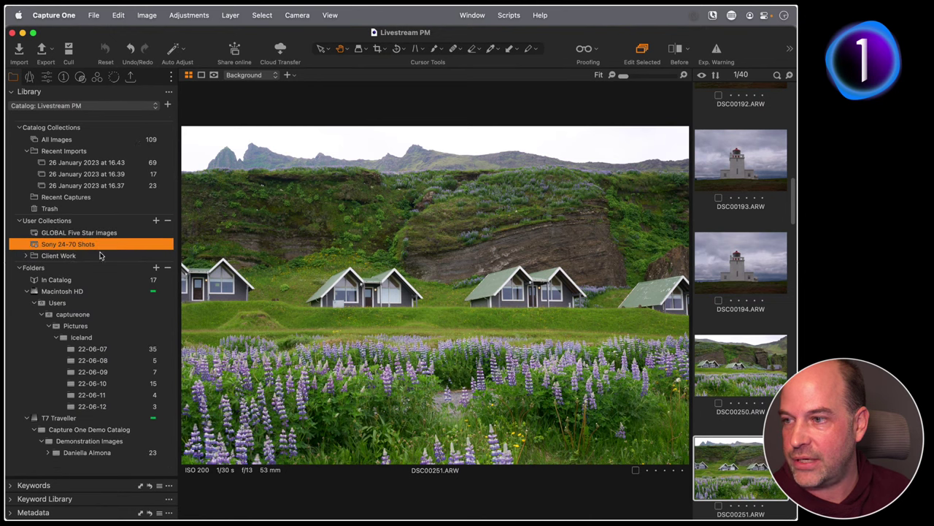
Create a second group named Personal Work in User Collections
click(156, 220)
click(168, 260)
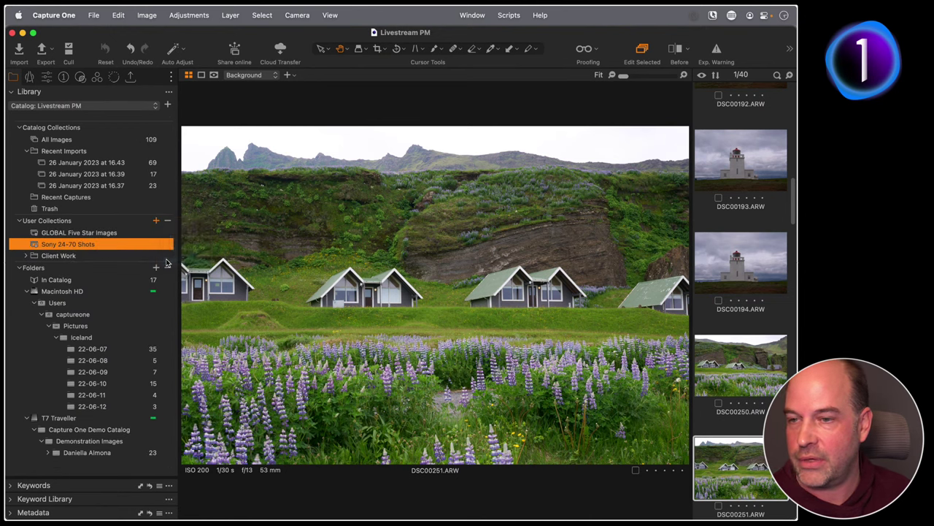
text(Personal)
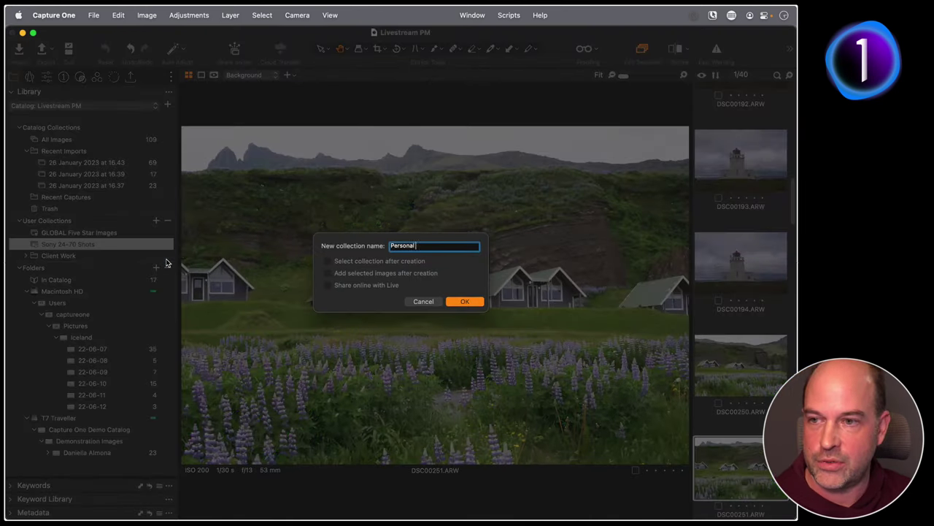
text( Work)
key(Return)
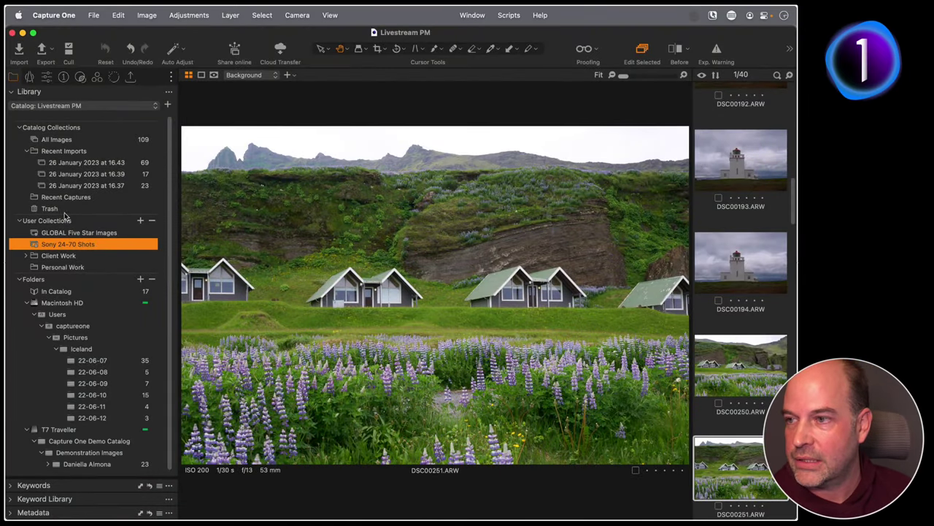
Create a project named NYC Pizza Restaurants inside the Personal Work group and collapse the group
click(59, 268)
right_click(69, 267)
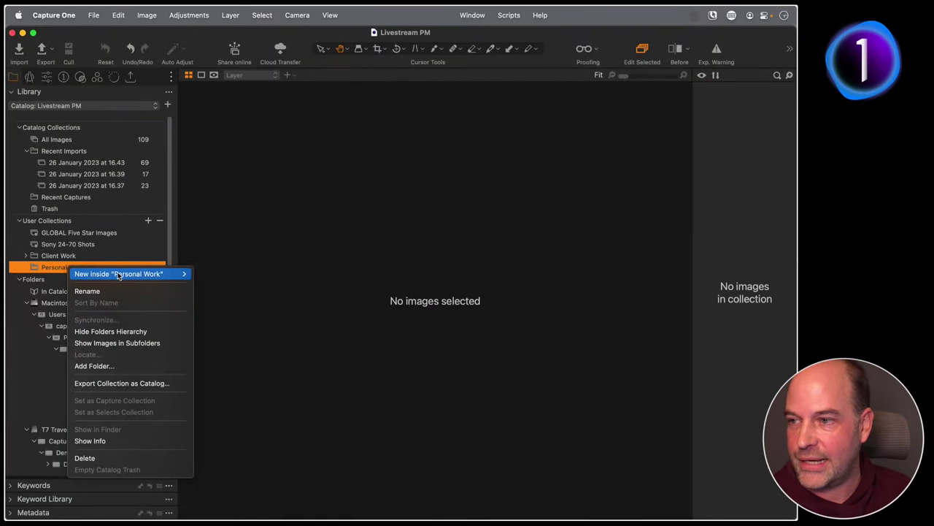
mouse_move(175, 274)
click(235, 297)
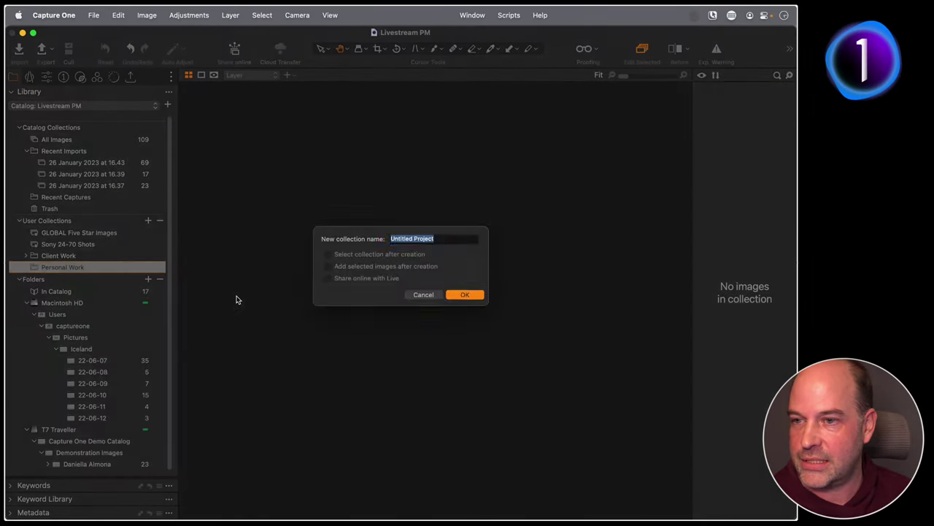
text(NYC Pizza Restauran)
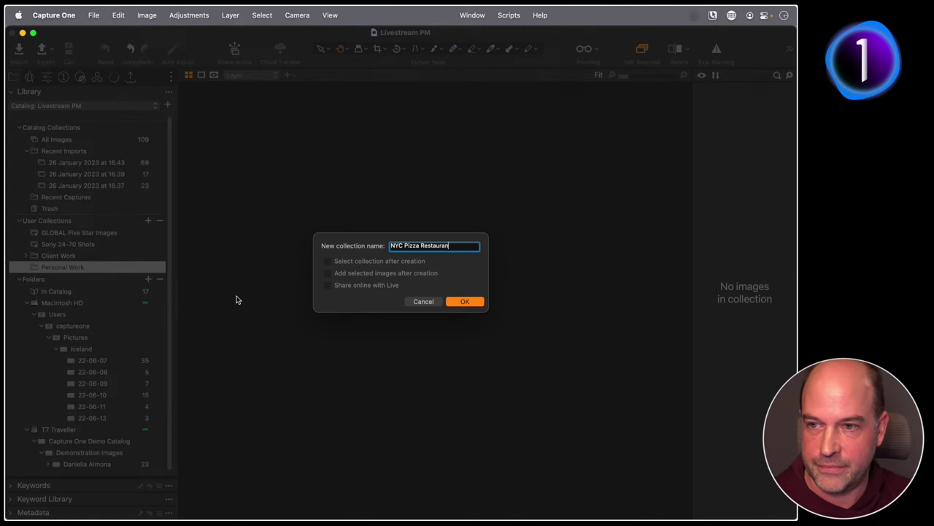
text(ts)
key(Return)
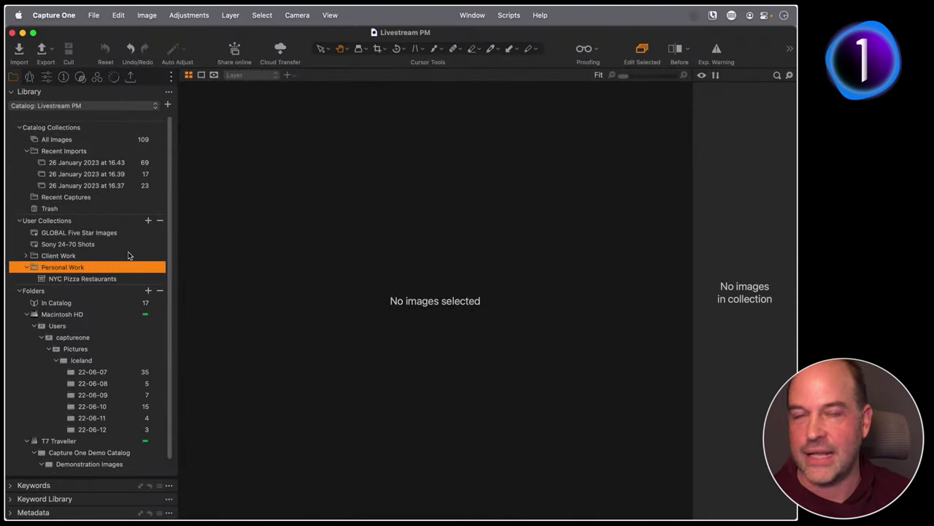
click(26, 267)
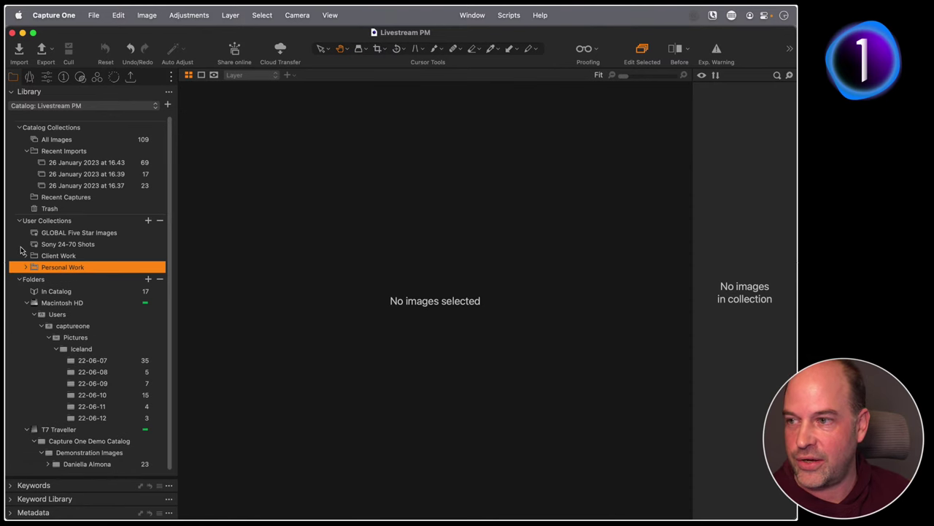
Create a top-level group named GLOBAL Smart ALbums in User Collections, outside the Personal Work group
click(149, 220)
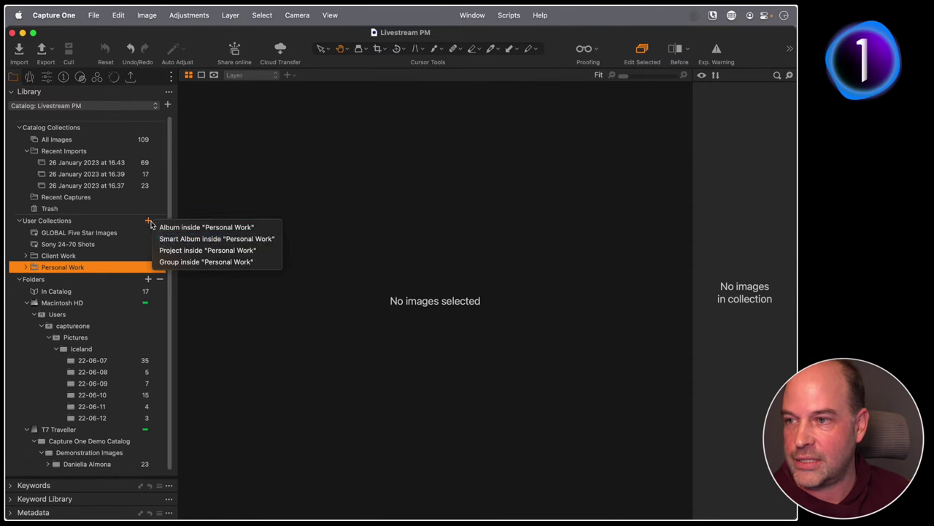
click(247, 195)
click(57, 139)
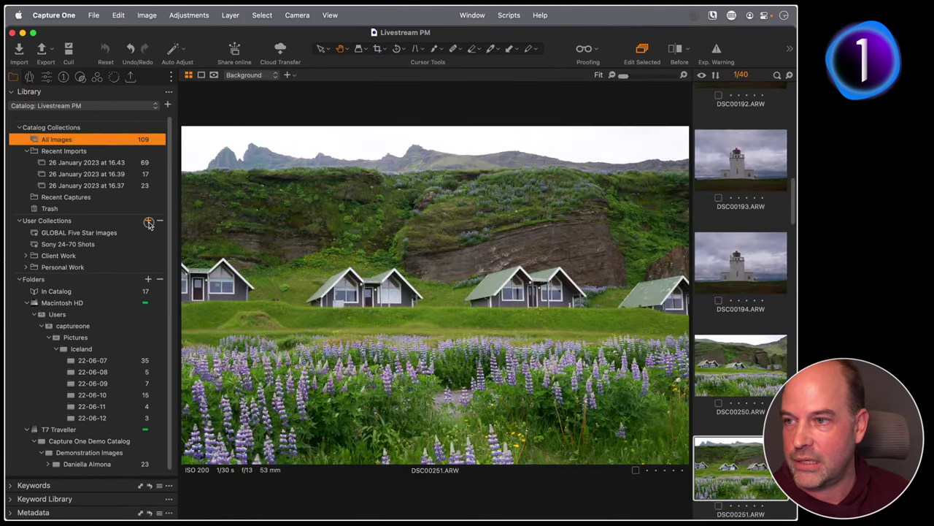
click(148, 220)
click(168, 262)
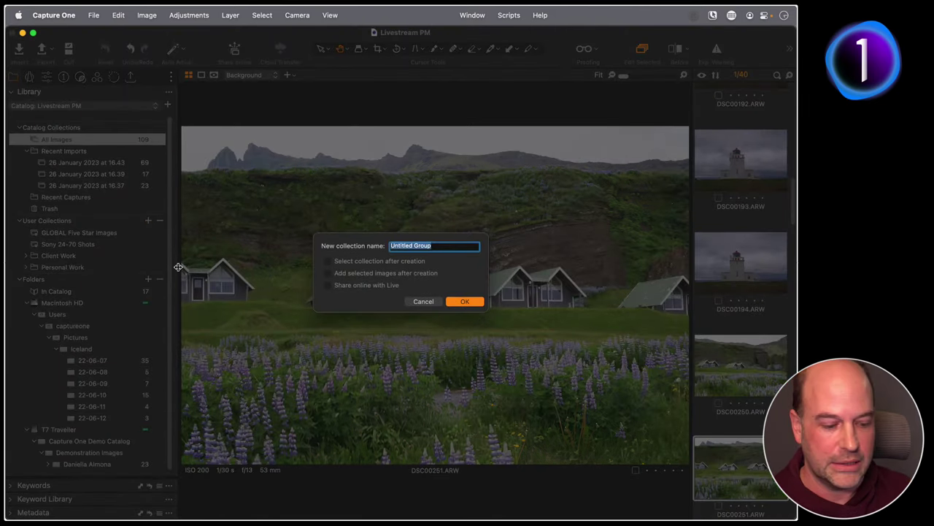
text(GLO)
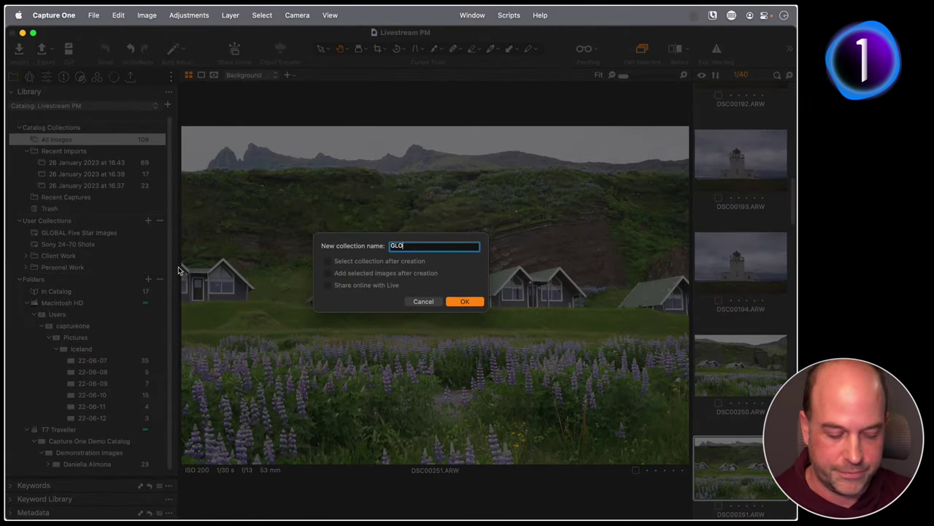
text(BAL Smart ALbu)
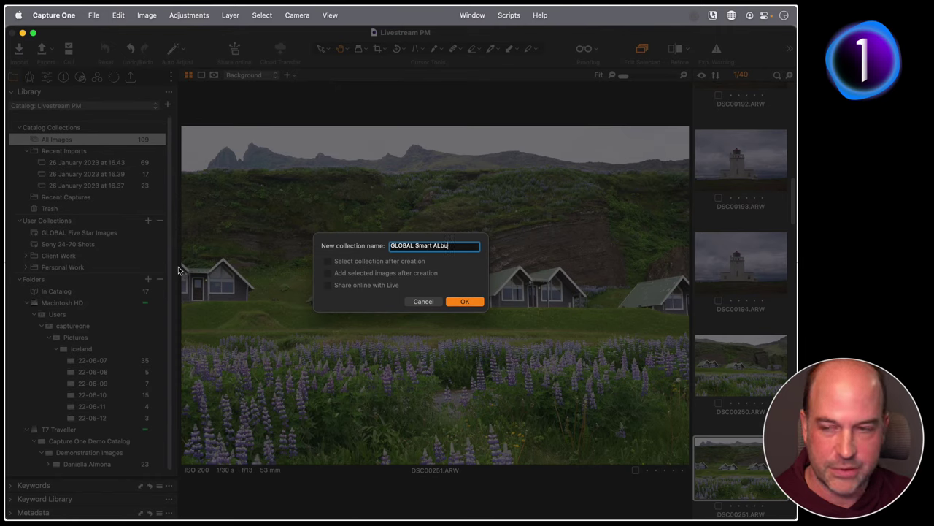
text(ms)
key(Return)
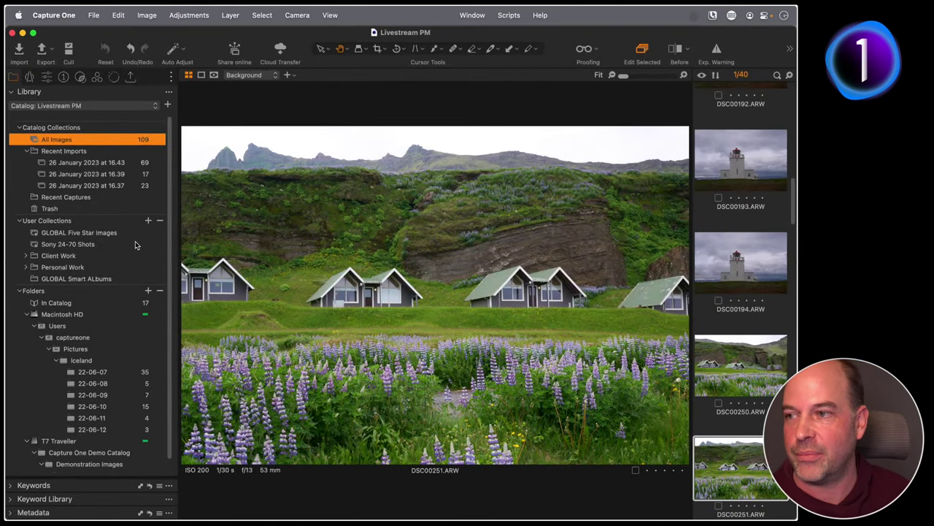
Move the Sony 24-70 Shots and GLOBAL Five Star Images smart albums into the GLOBAL Smart ALbums group and collapse it
drag(53, 249, 65, 275)
drag(52, 232, 64, 268)
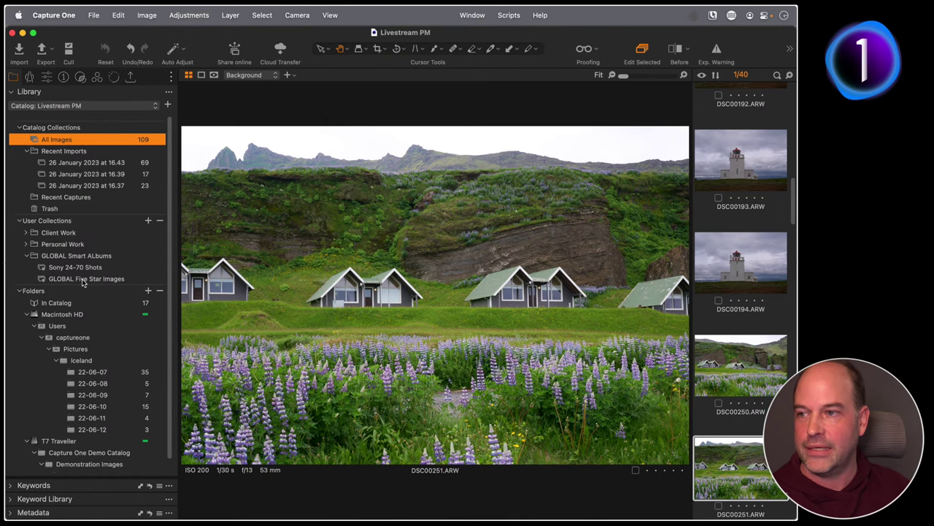
click(29, 257)
click(26, 255)
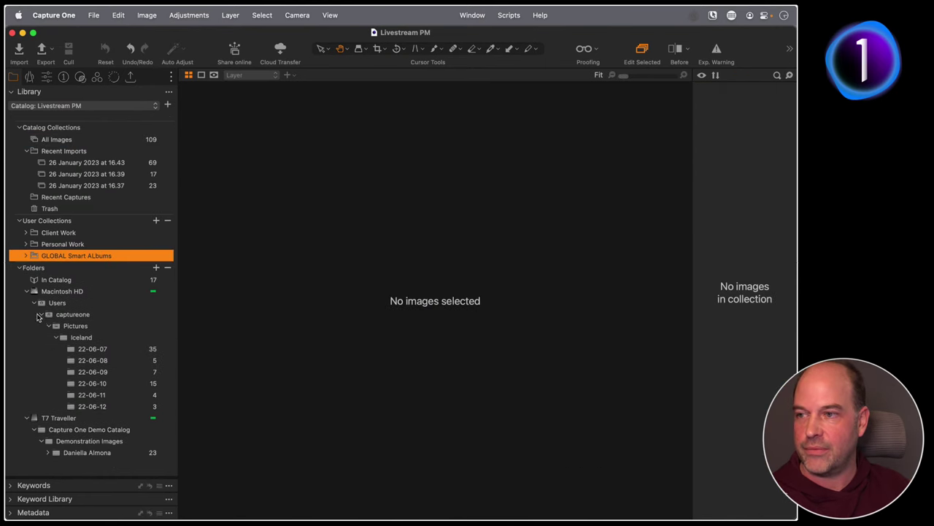
Look through the three user collection groups and view the Sony 24-70 Shots album inside GLOBAL Smart ALbums
click(45, 245)
click(51, 235)
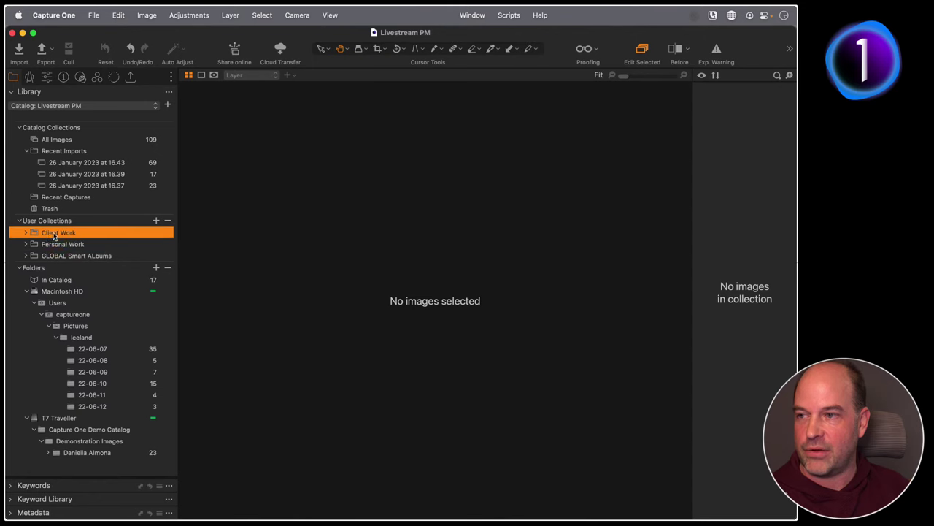
click(65, 245)
click(29, 257)
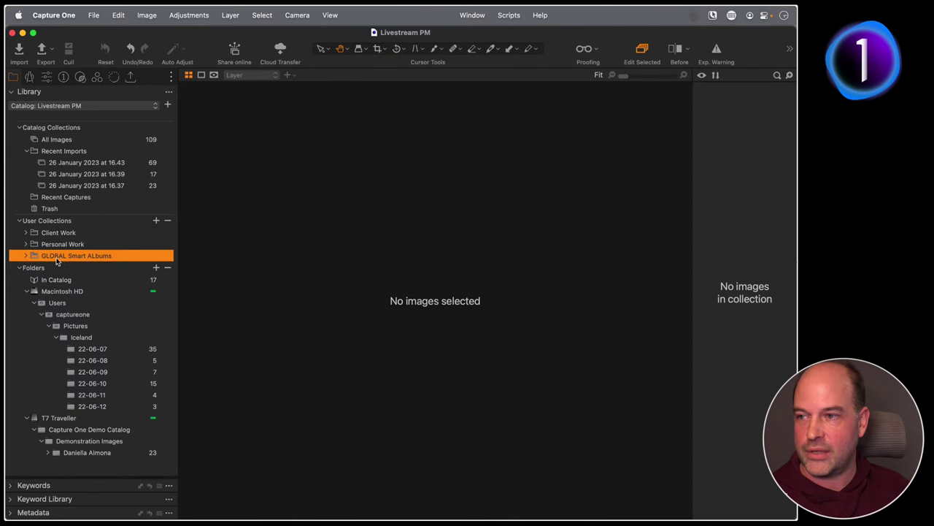
click(26, 256)
click(69, 268)
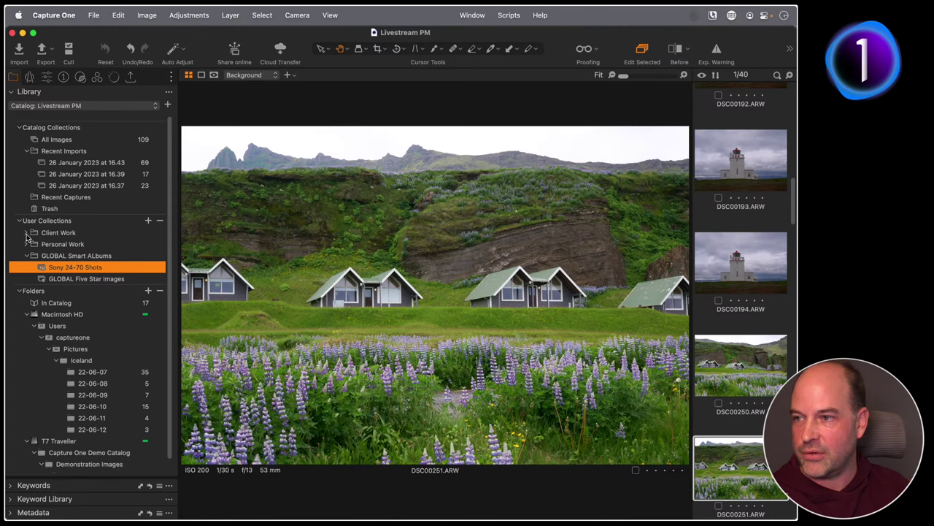
Expand the Client Work group down to the Capture One 23 Launch project and view its All Images album
click(26, 232)
click(35, 244)
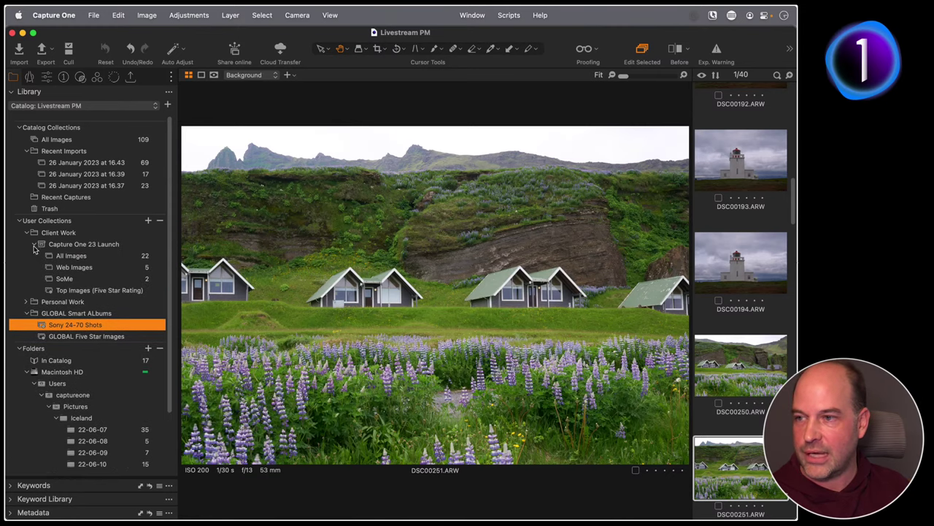
click(45, 255)
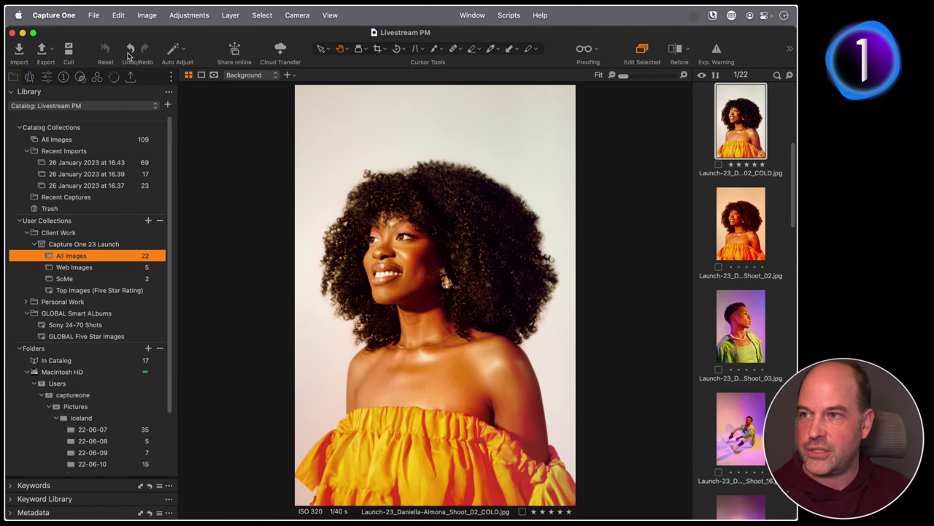
Close the Livestream PM catalog and open the Capture One 23 catalog from the Pictures folder
click(12, 33)
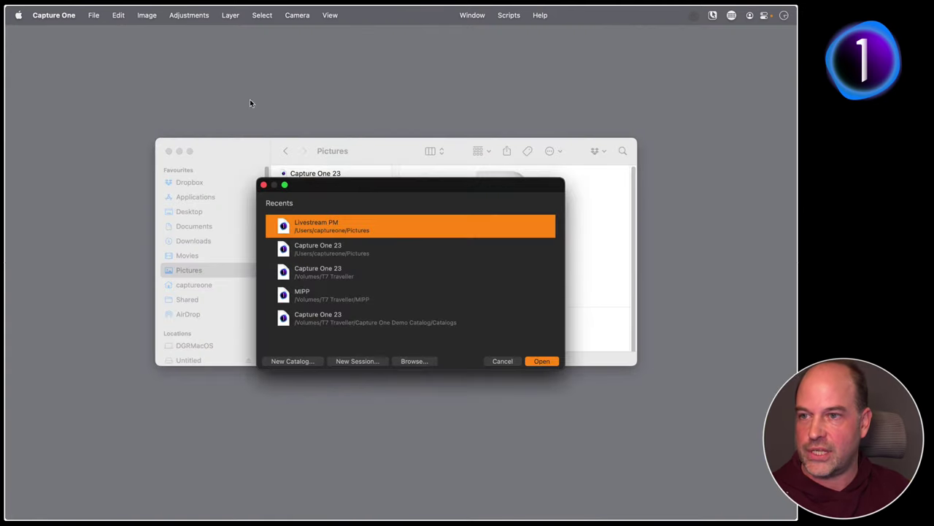
click(339, 173)
double_click(323, 174)
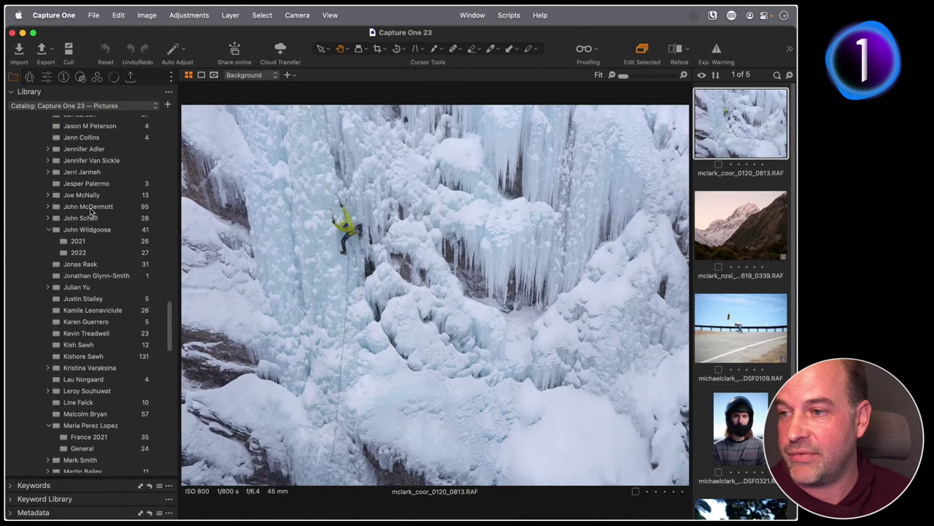
Collapse the T7 Traveller folders, the Capture One 23 and Misc Smart Collections groups, and the Catalog Collections section
drag(170, 330, 165, 173)
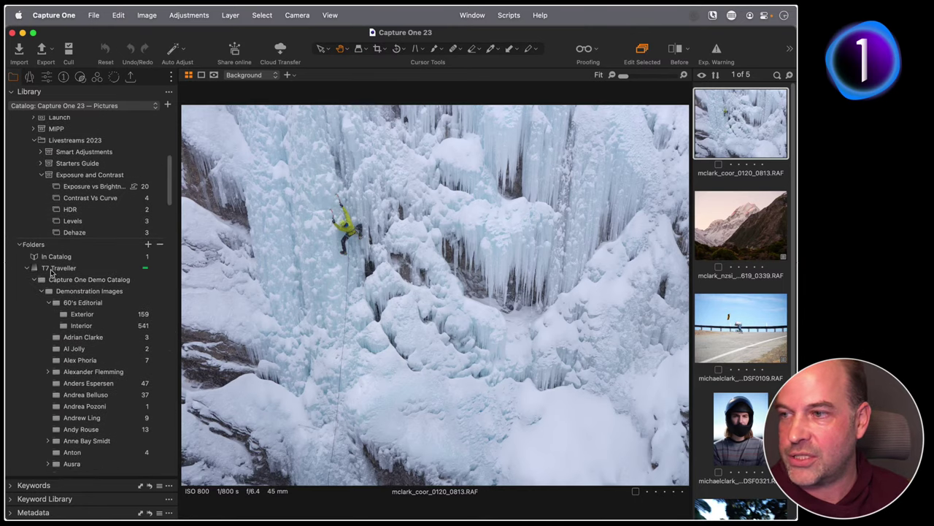
click(26, 269)
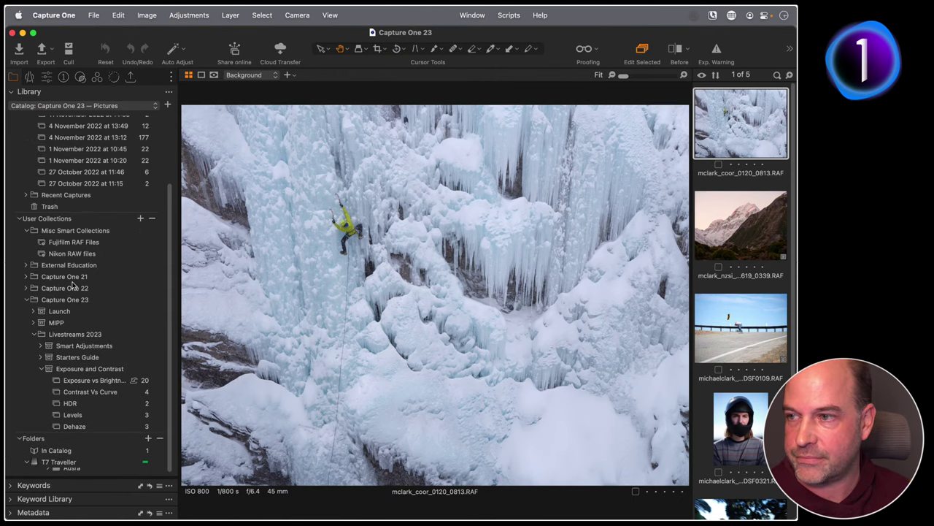
drag(164, 209, 169, 186)
scroll(99, 281, down, 3)
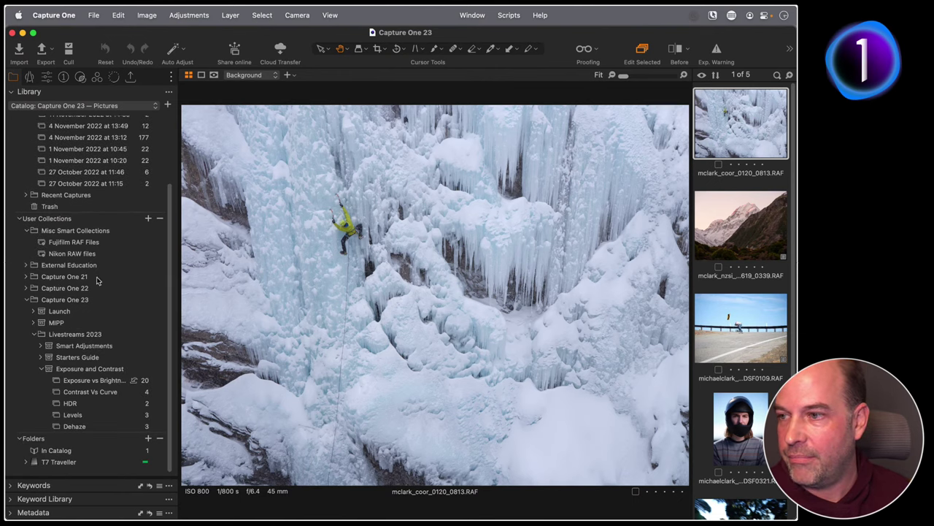
click(28, 302)
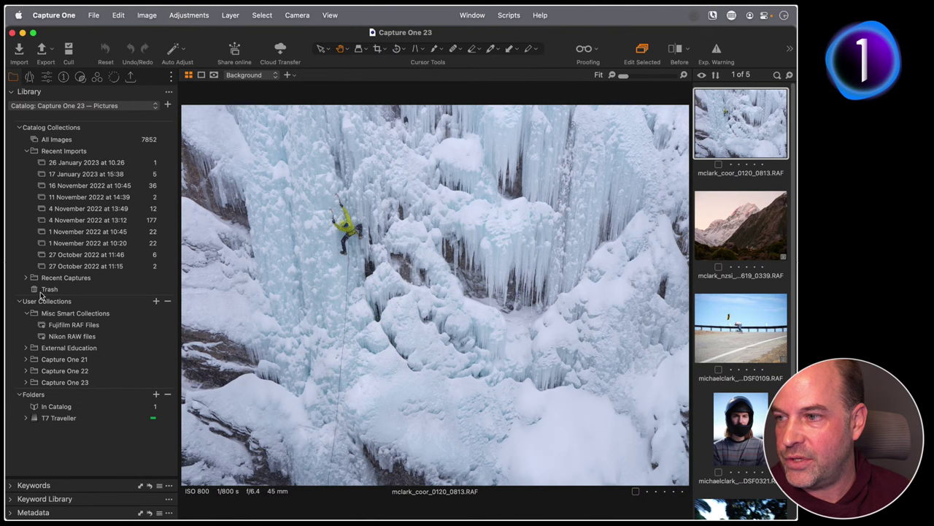
click(26, 313)
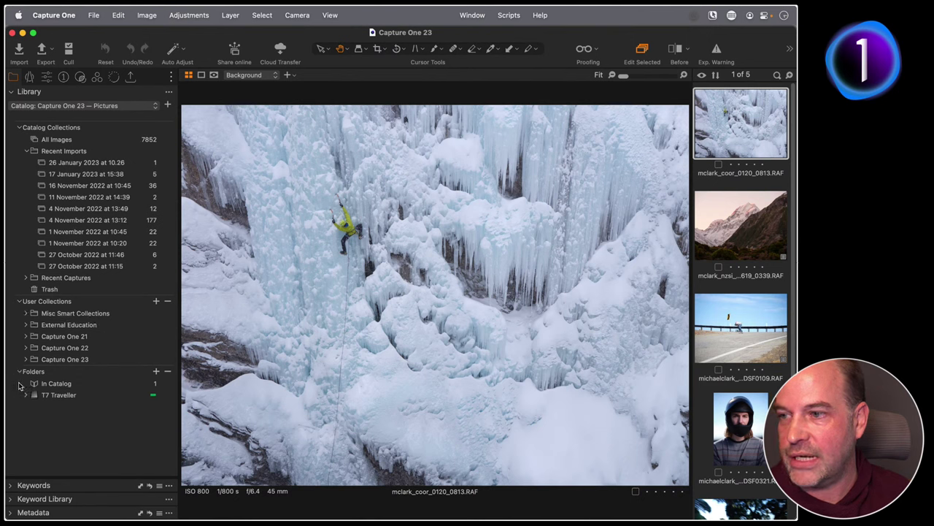
click(26, 151)
click(19, 127)
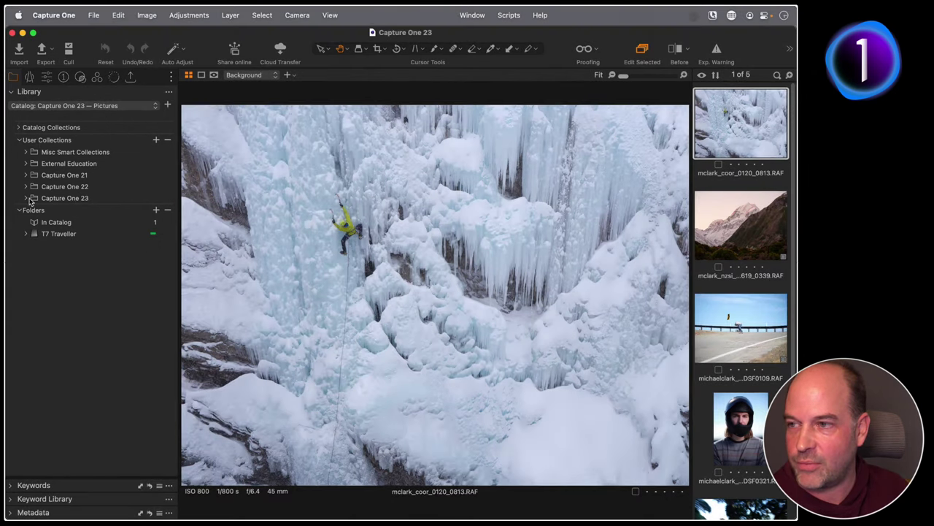
Examine how the Capture One 23 group nests Livestreams 2023 and its Exposure and Contrast project, and collapse them again
click(26, 201)
click(33, 232)
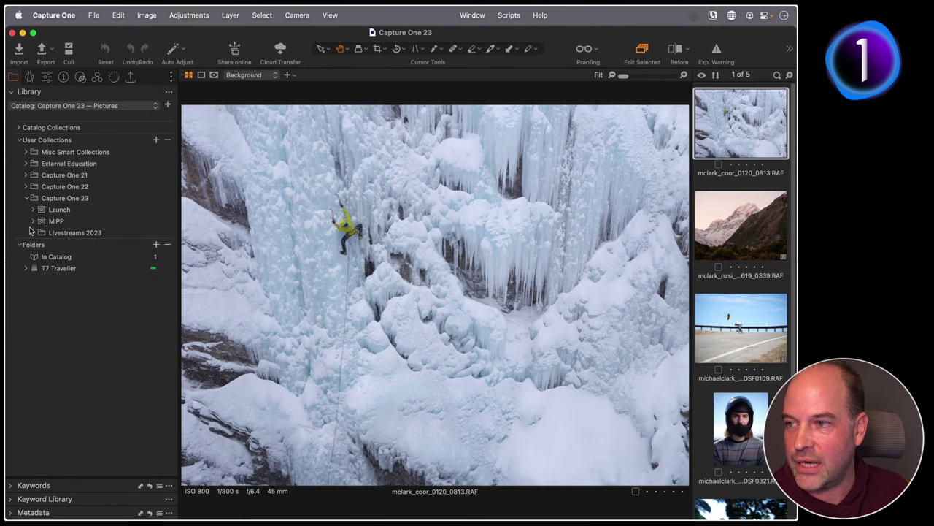
click(34, 232)
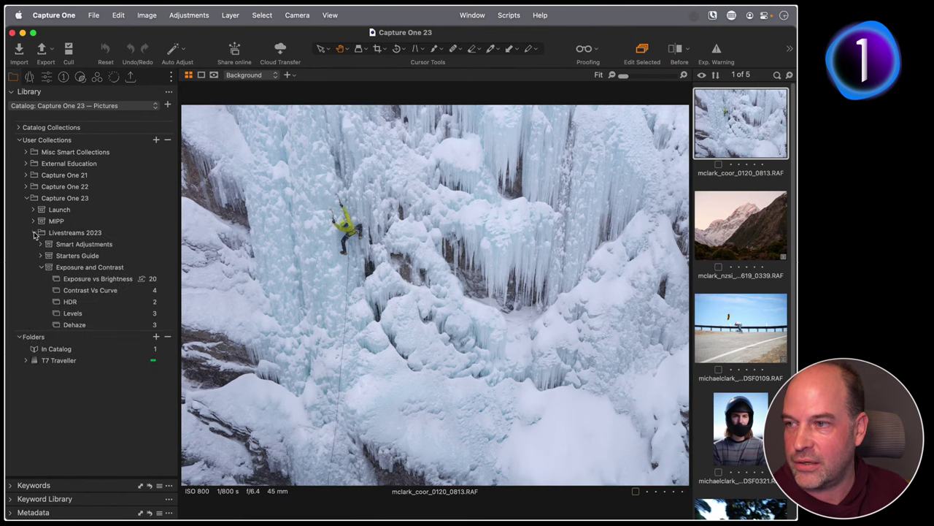
click(40, 268)
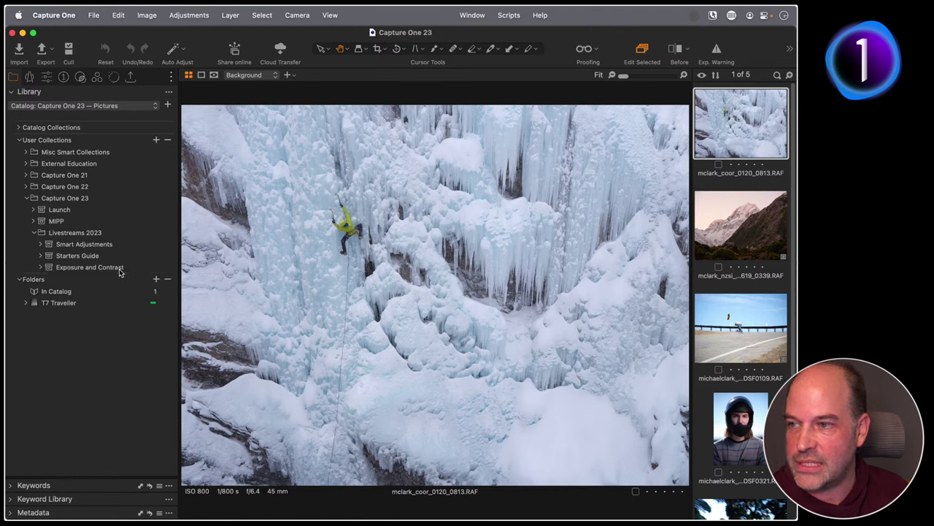
click(41, 268)
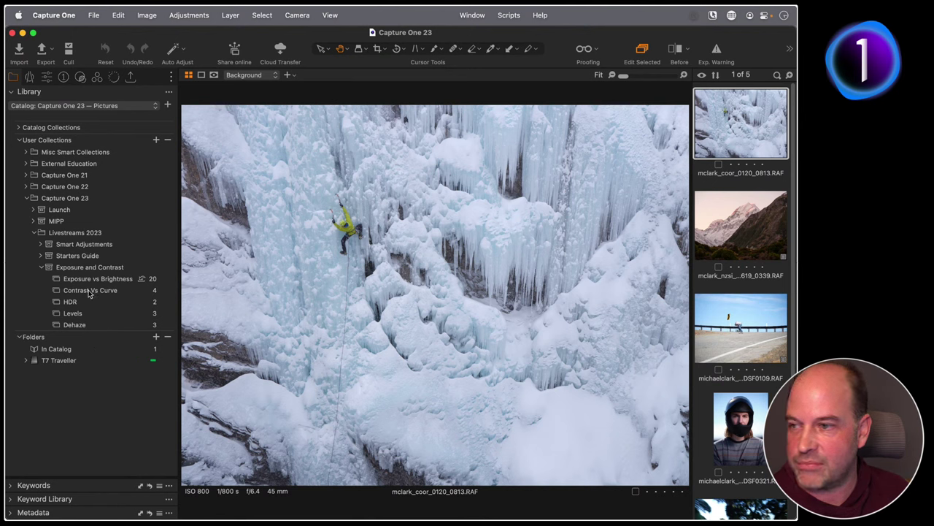
click(40, 267)
click(33, 232)
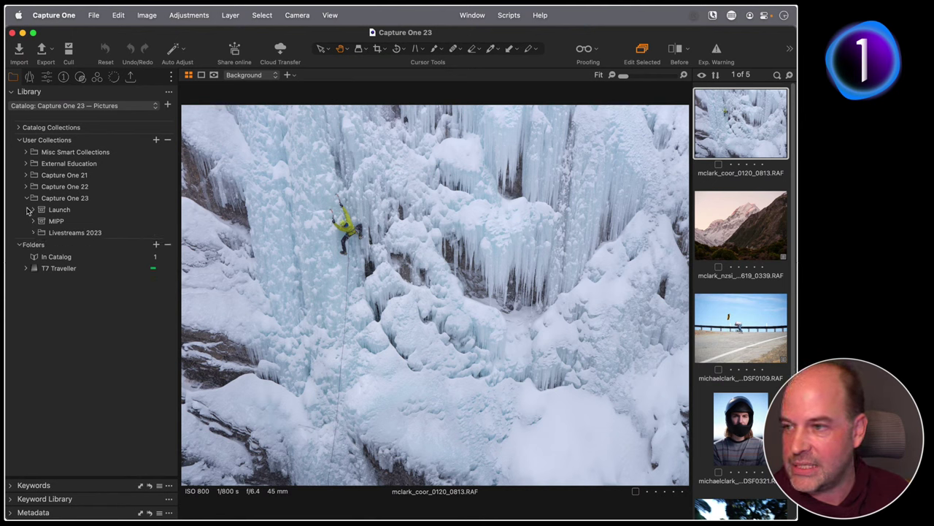
click(27, 198)
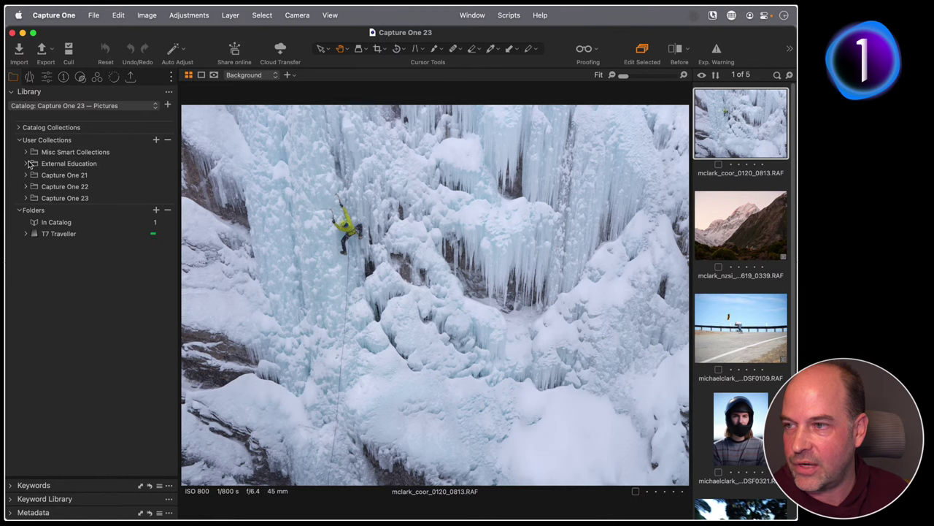
Look inside the External Education group and view the Fujifilm RAF Files and Nikon RAW files smart albums
click(26, 165)
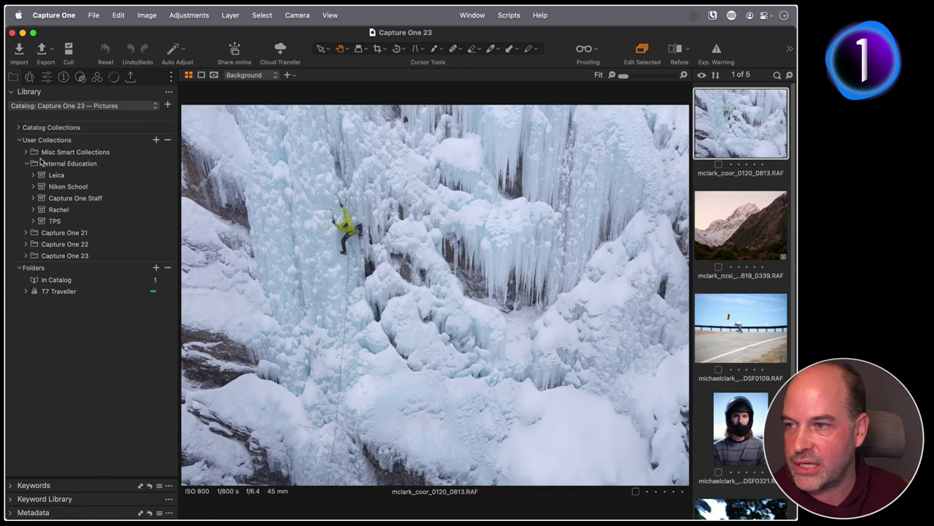
click(26, 163)
click(26, 152)
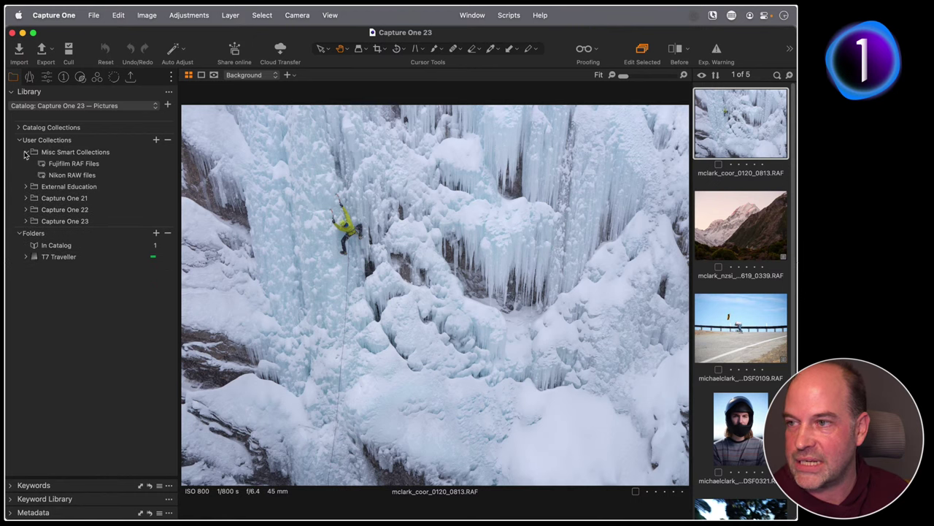
click(73, 164)
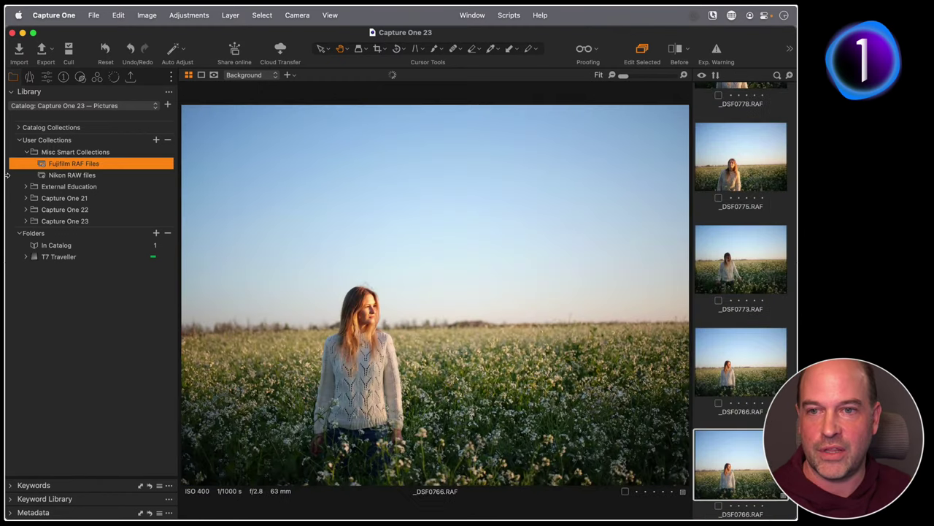
click(64, 177)
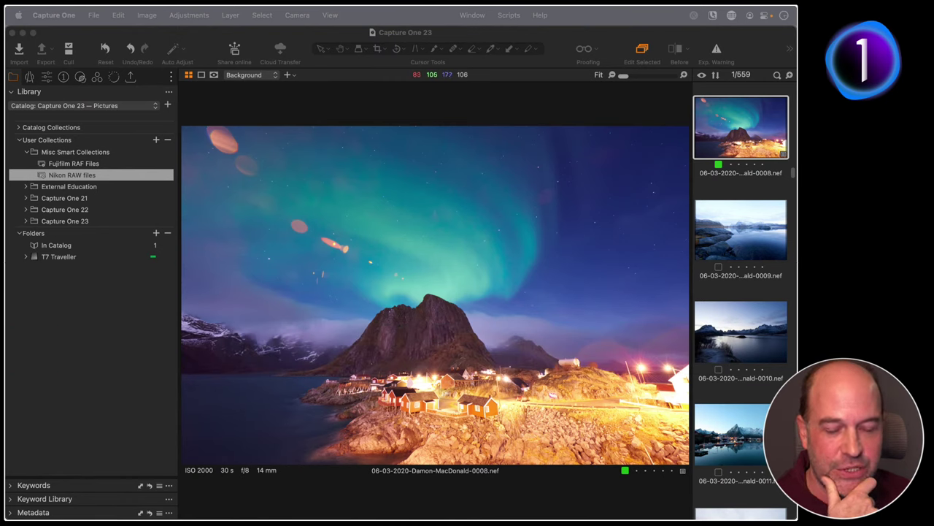
Quit and restart Capture One, and dismiss the Import Images and Resource Hub windows
click(292, 95)
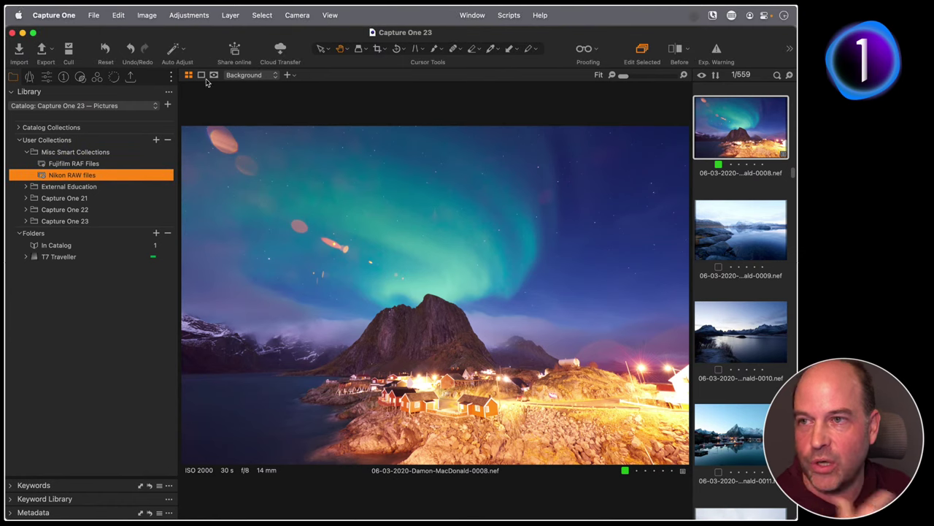
click(64, 14)
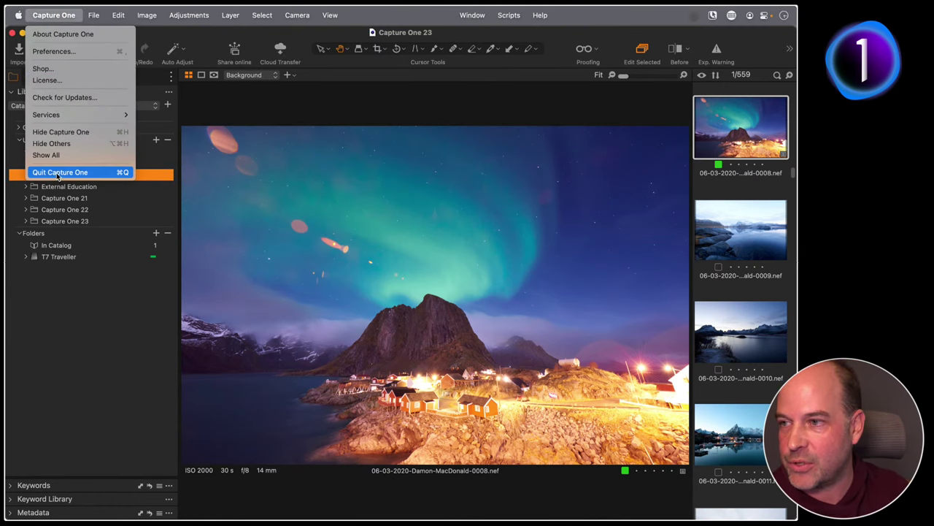
click(57, 172)
click(475, 280)
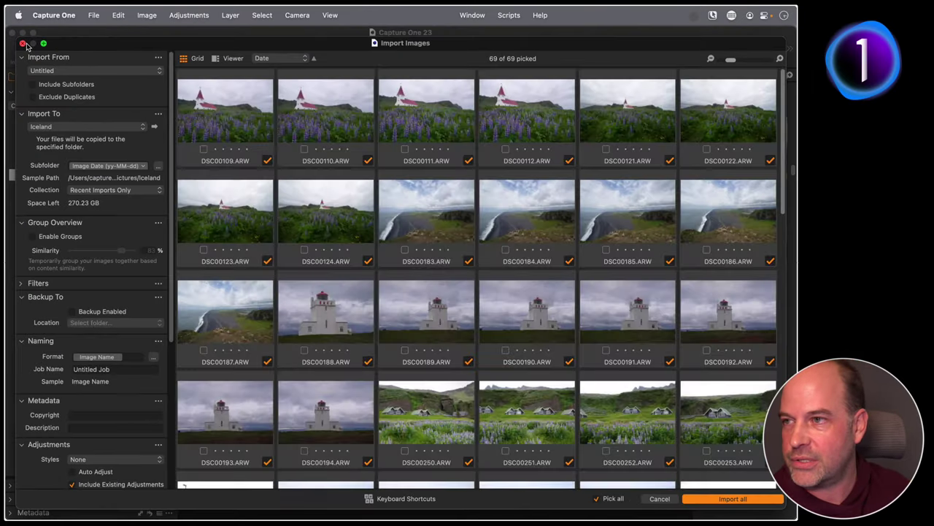
click(23, 43)
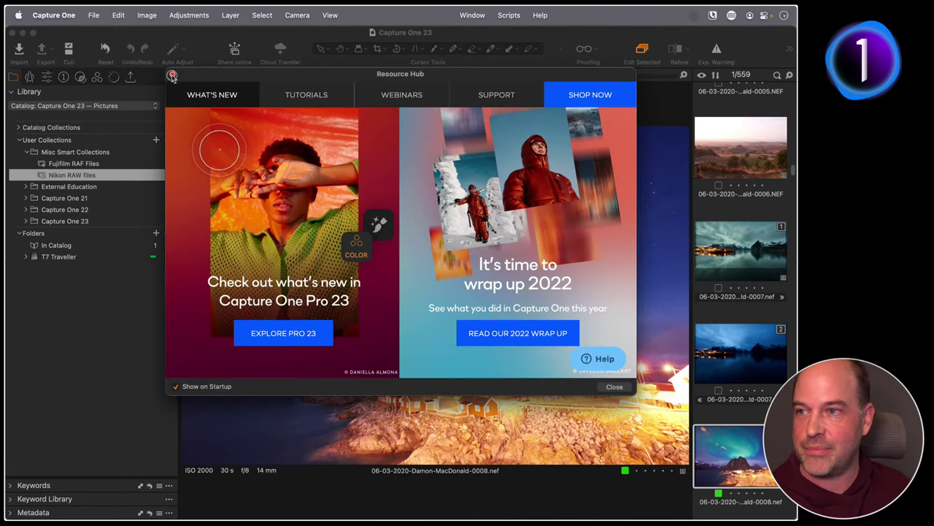
click(174, 77)
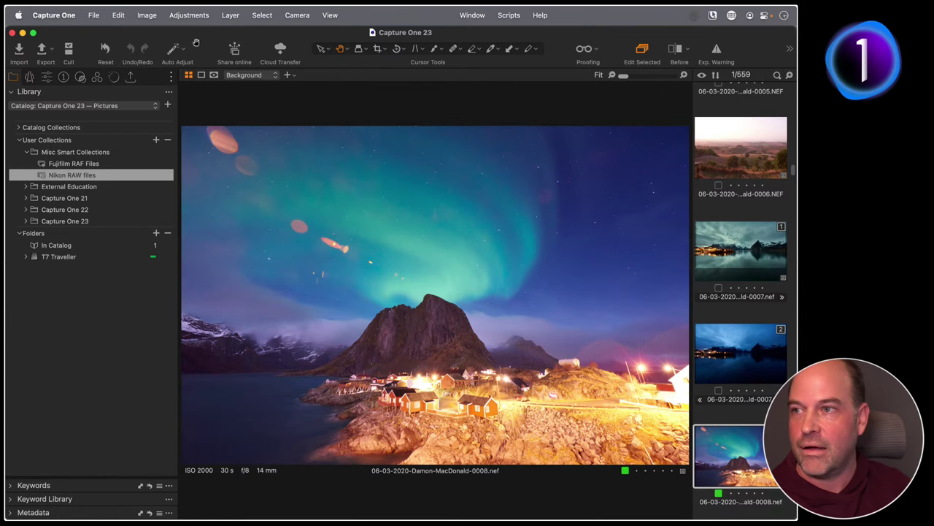
Open the Livestream PM catalog from the Pictures folder
click(93, 16)
click(99, 57)
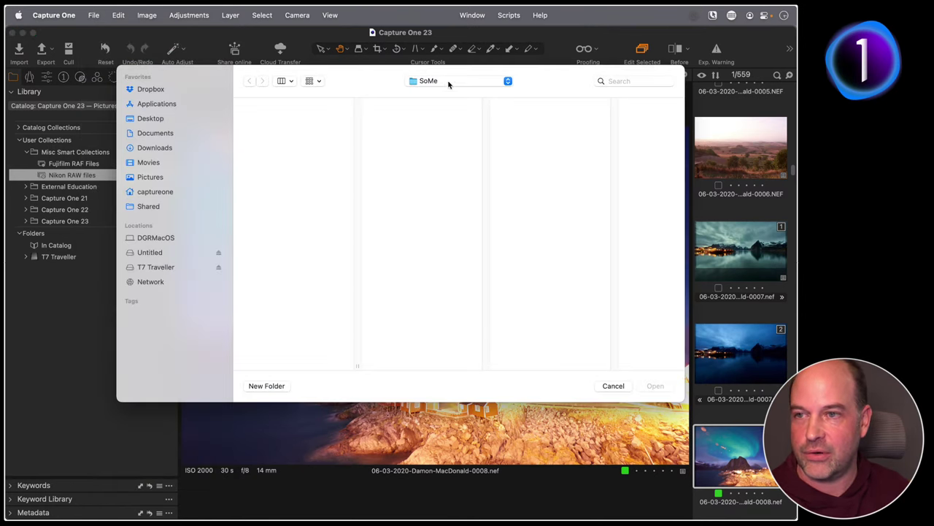
click(174, 191)
click(162, 177)
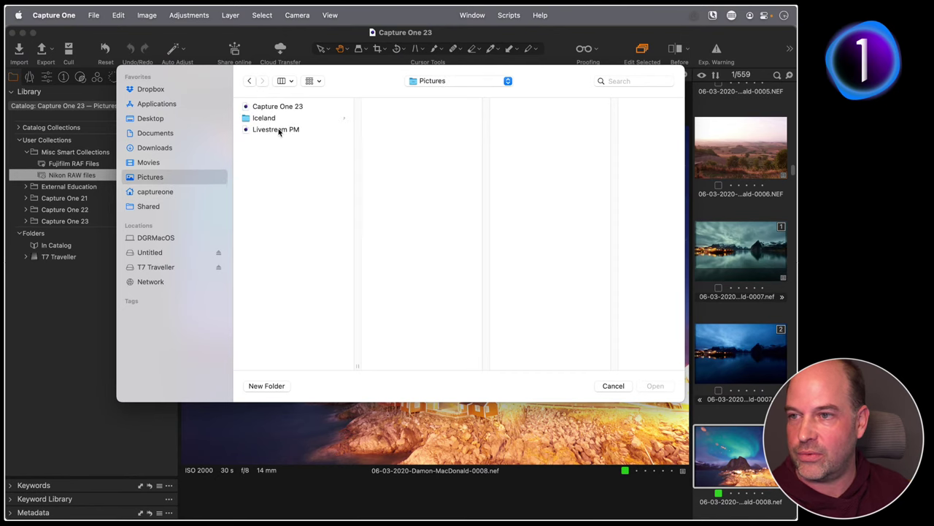
click(279, 129)
click(303, 108)
click(276, 129)
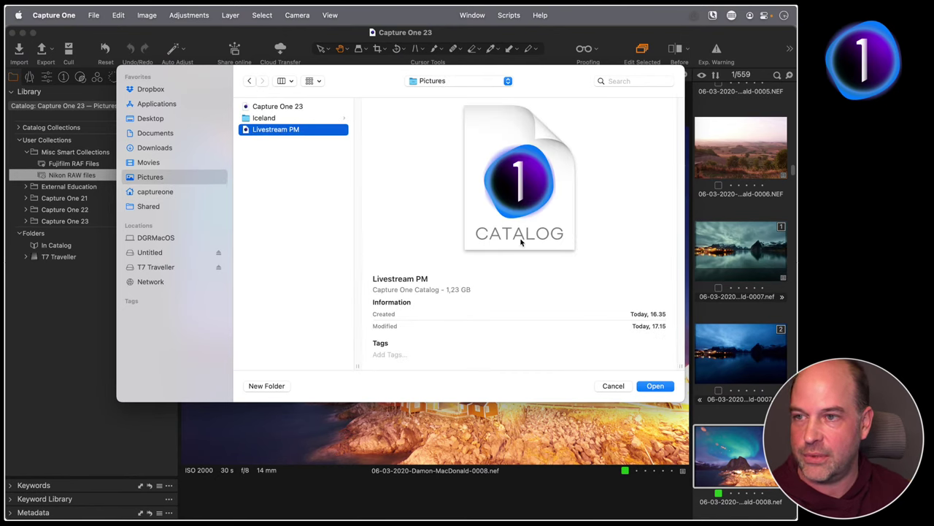
click(655, 385)
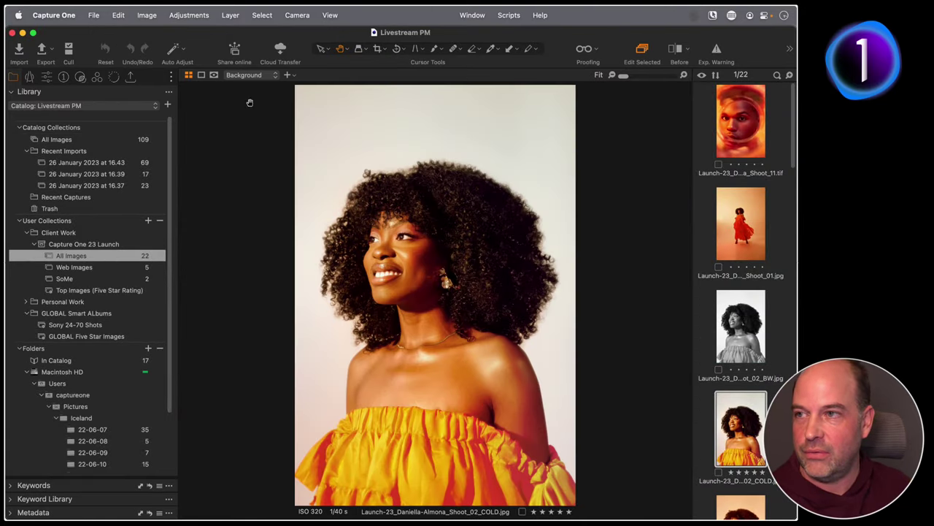
Restart Capture One and close the Resource Hub with Show on Startup disabled
click(53, 15)
click(46, 172)
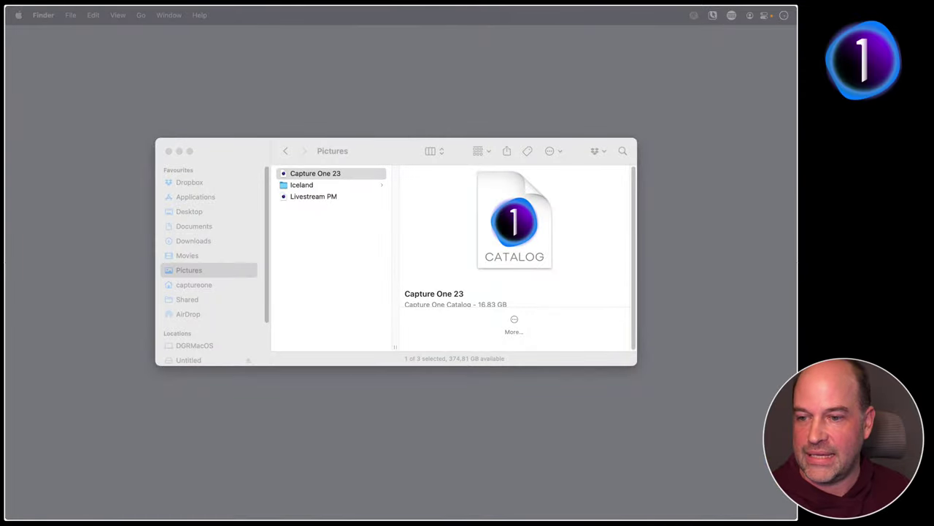
mouse_move(436, 504)
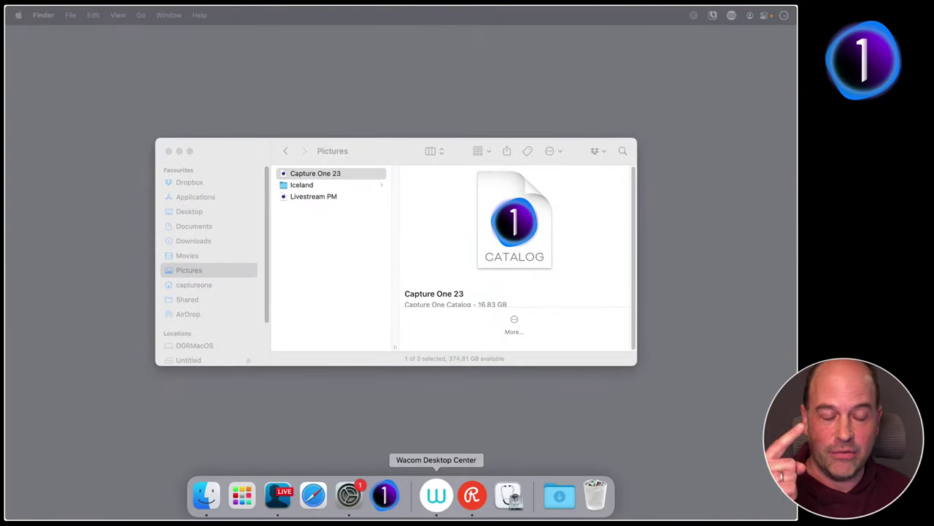
click(384, 496)
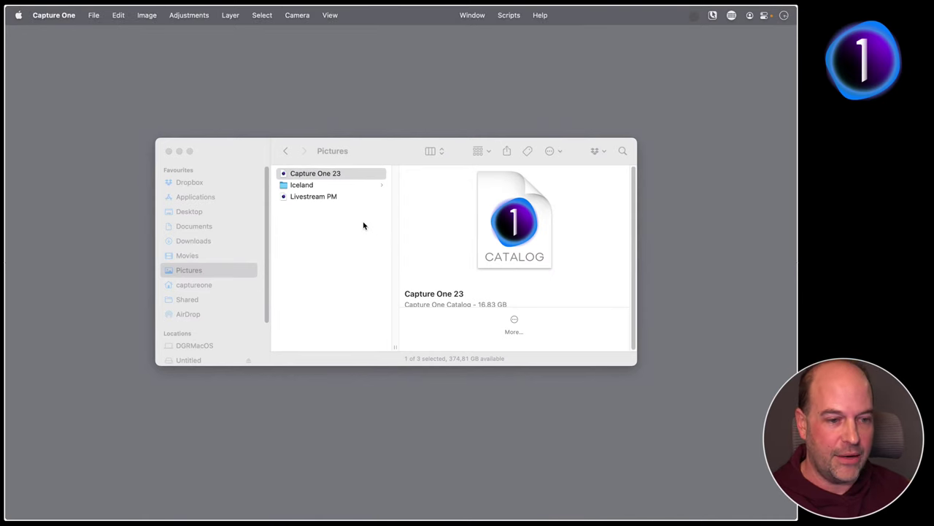
double_click(360, 216)
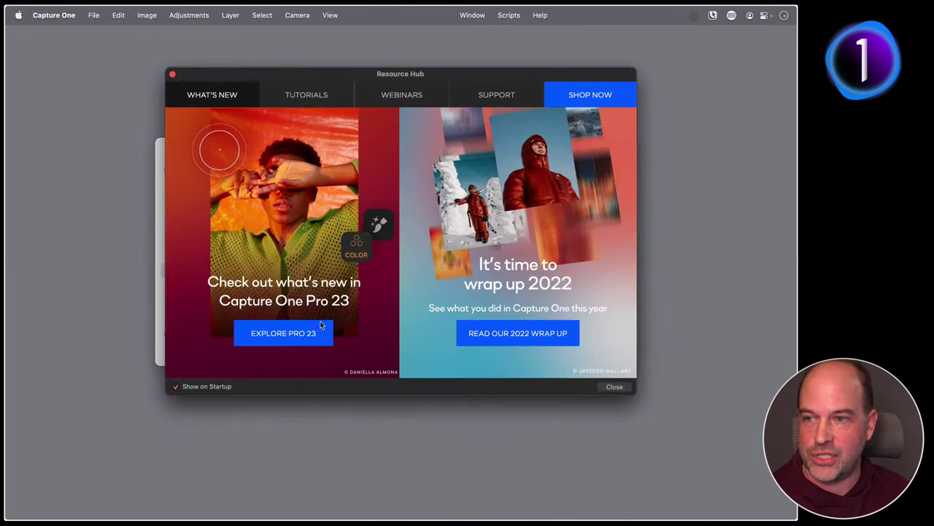
click(184, 389)
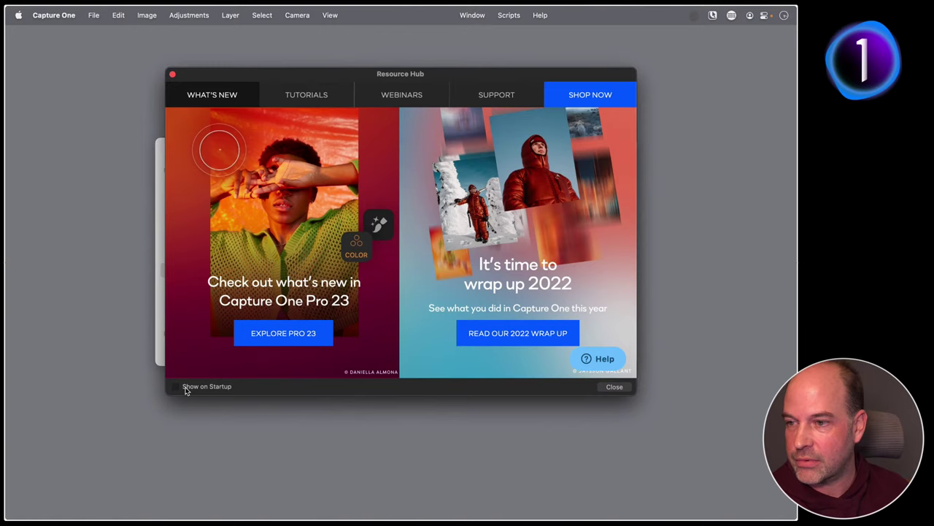
click(173, 74)
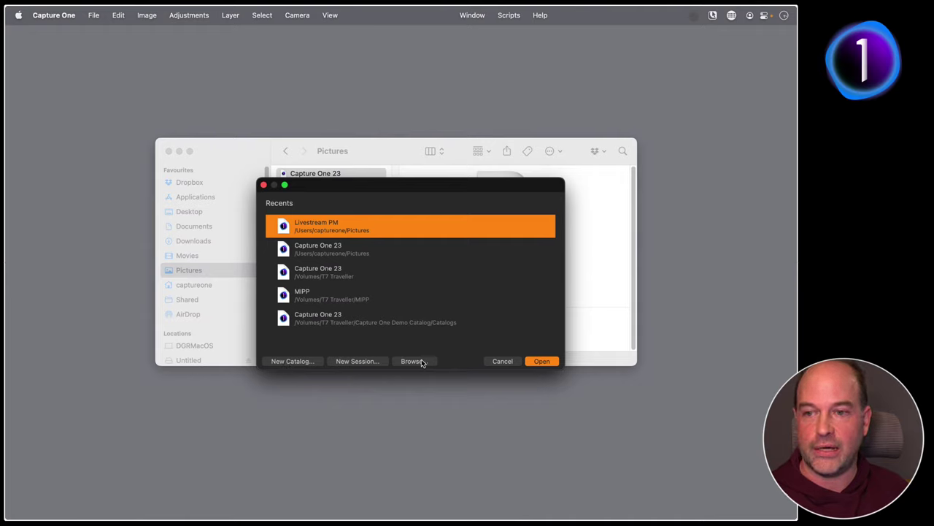
Look through the recently opened catalogs and their locations in the Recents list
click(356, 255)
click(354, 278)
click(353, 311)
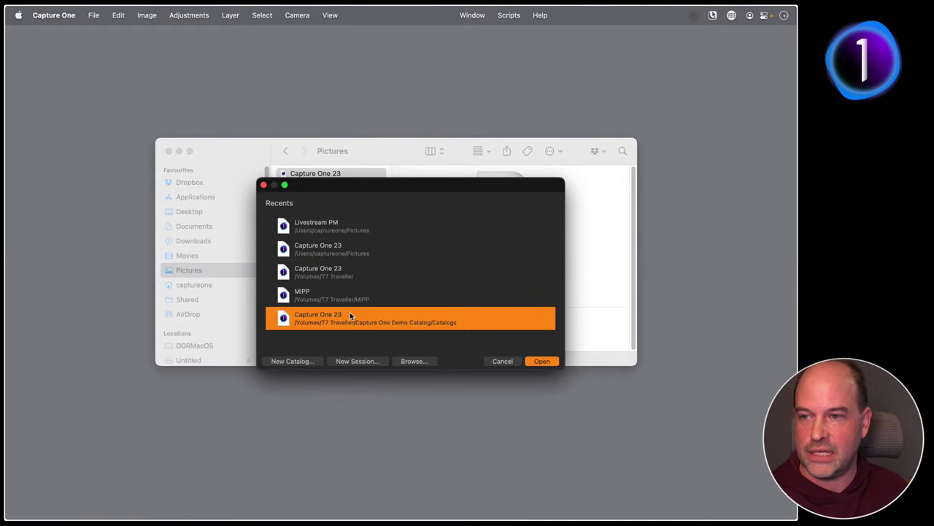
click(350, 295)
click(351, 226)
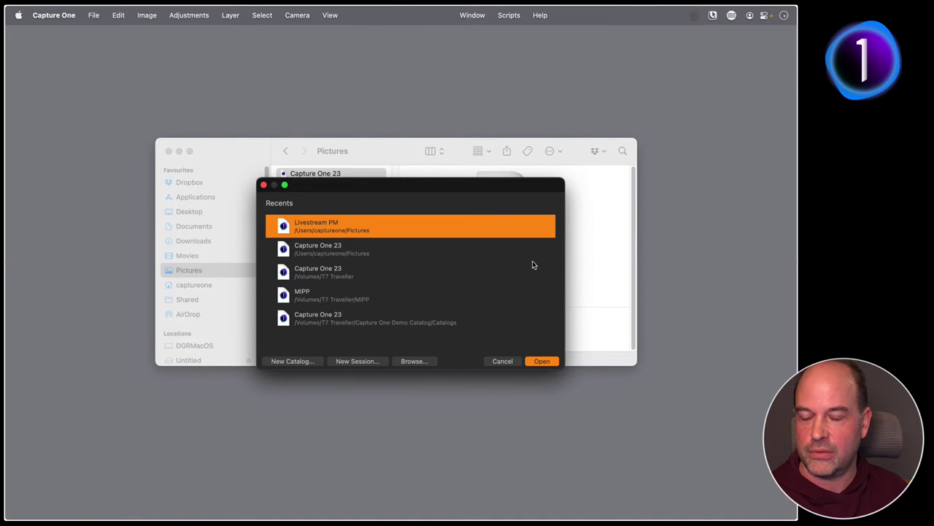
Browse to the Pictures folder and open the Livestream PM catalog
click(422, 364)
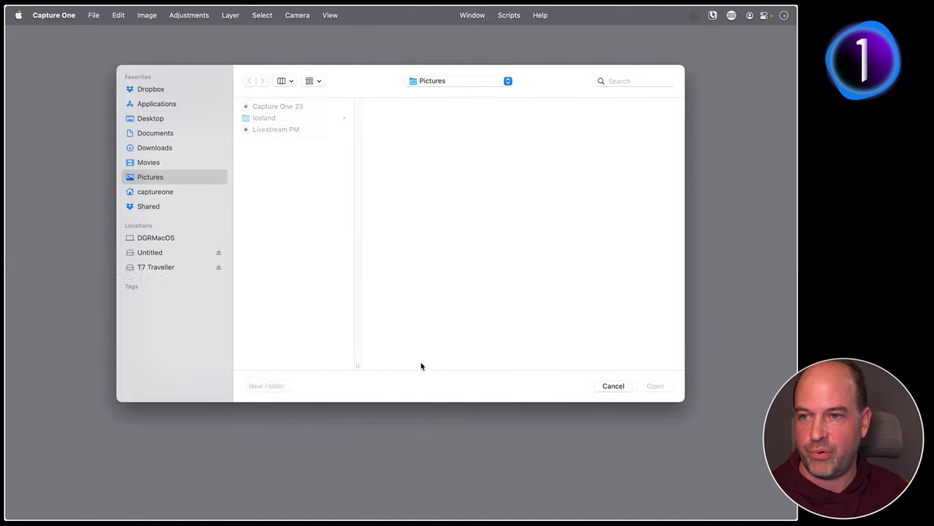
click(282, 130)
click(655, 386)
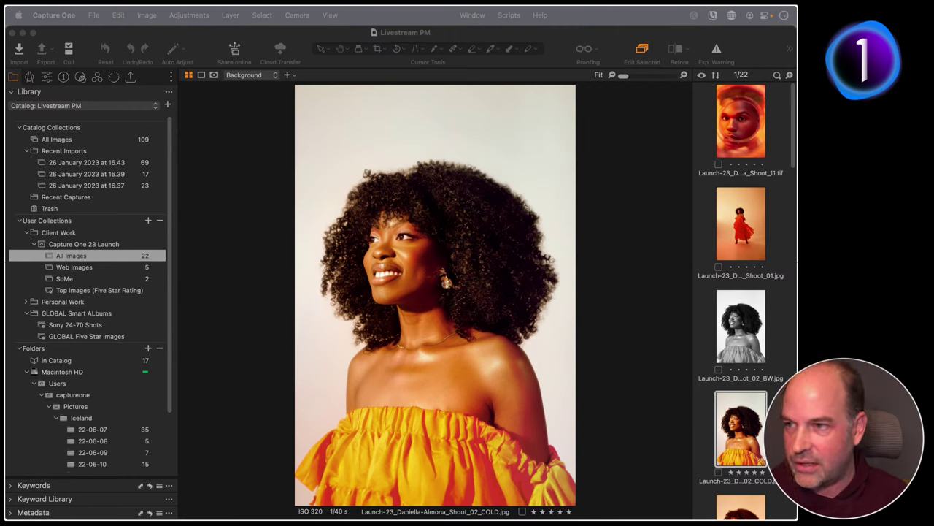
Export the Capture One 23 Launch project's All Images album as a catalog to Pictures, named with the shoot's first name, excluding referenced originals
click(92, 258)
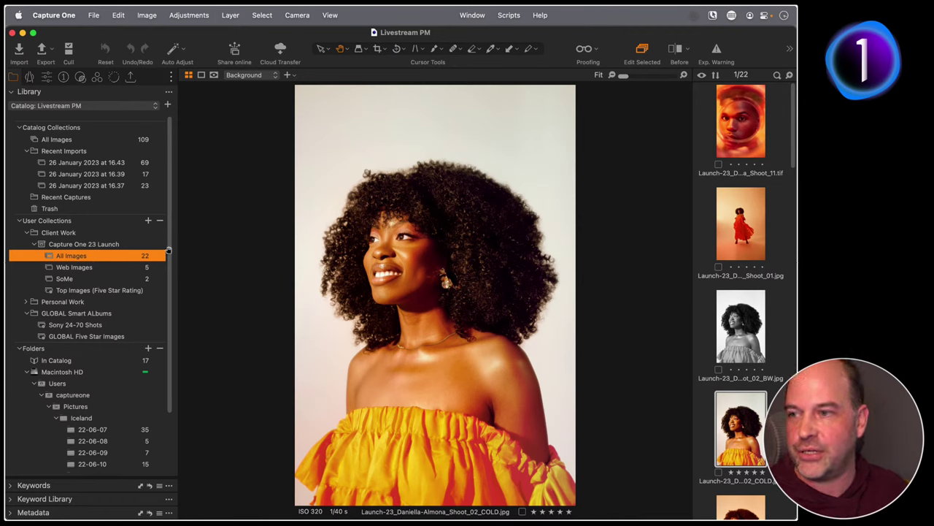
right_click(93, 258)
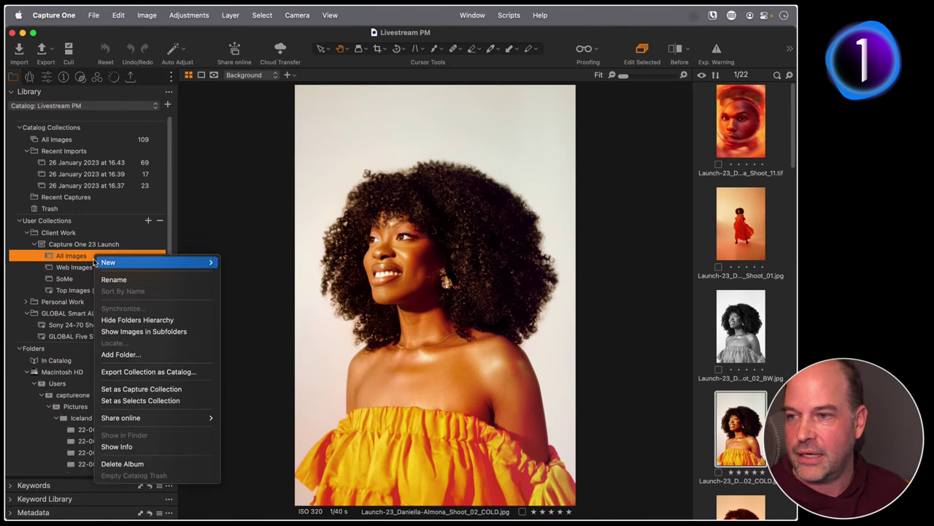
click(203, 374)
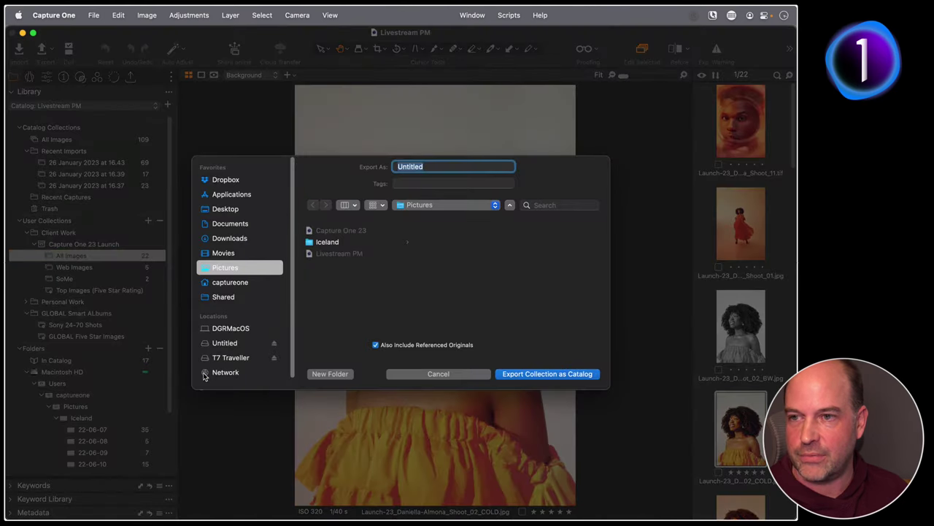
text(Daniella)
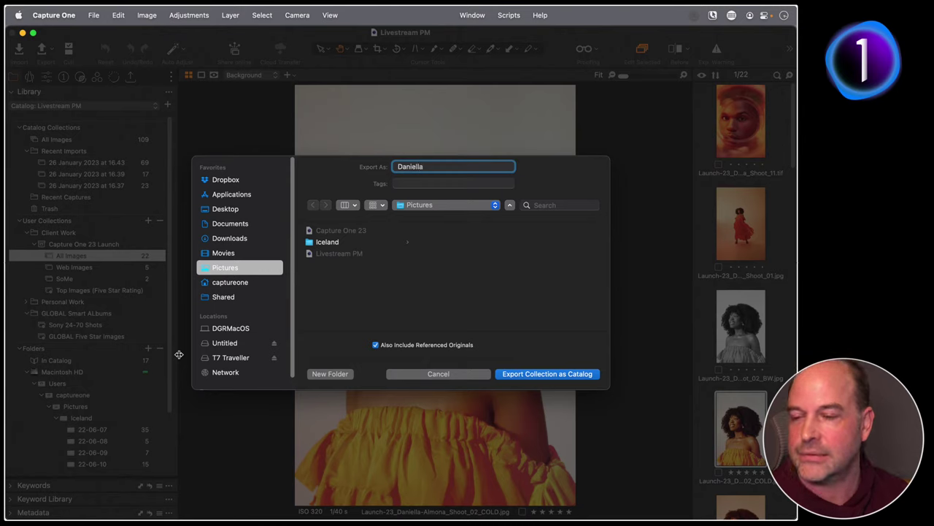
click(375, 345)
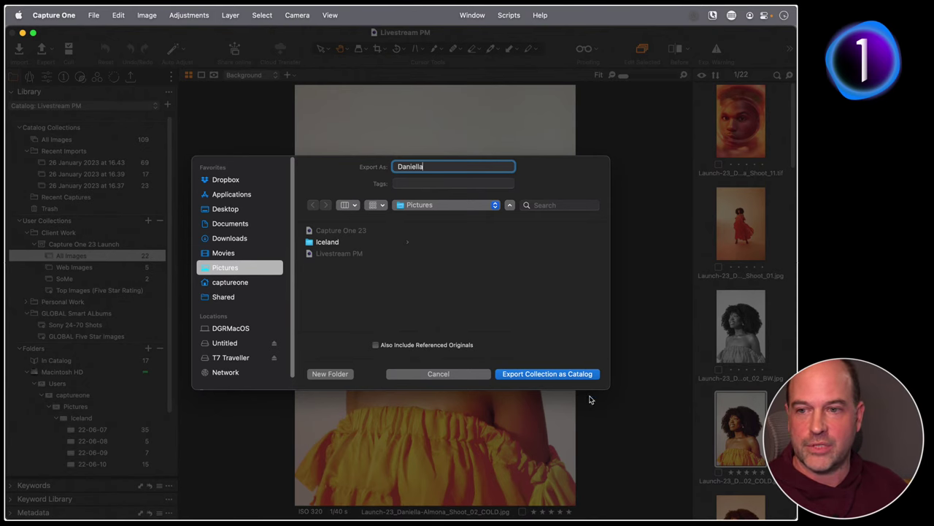
click(547, 374)
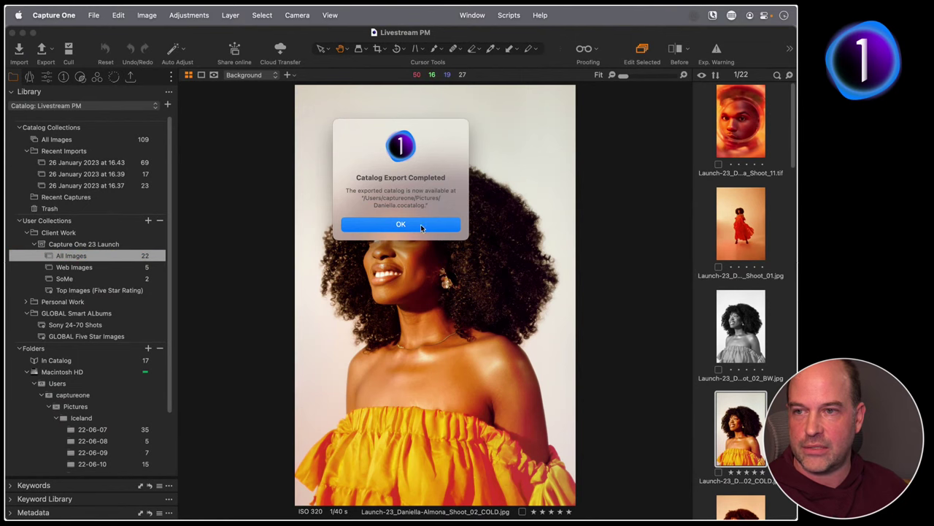
click(421, 227)
Switch to Finder and open the newly exported catalog from the Pictures folder
mouse_move(244, 509)
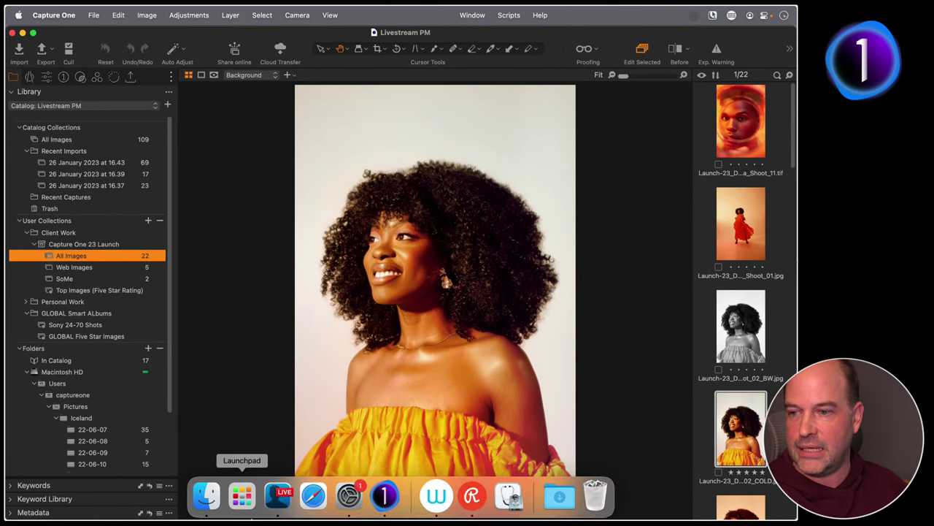
click(210, 502)
click(316, 187)
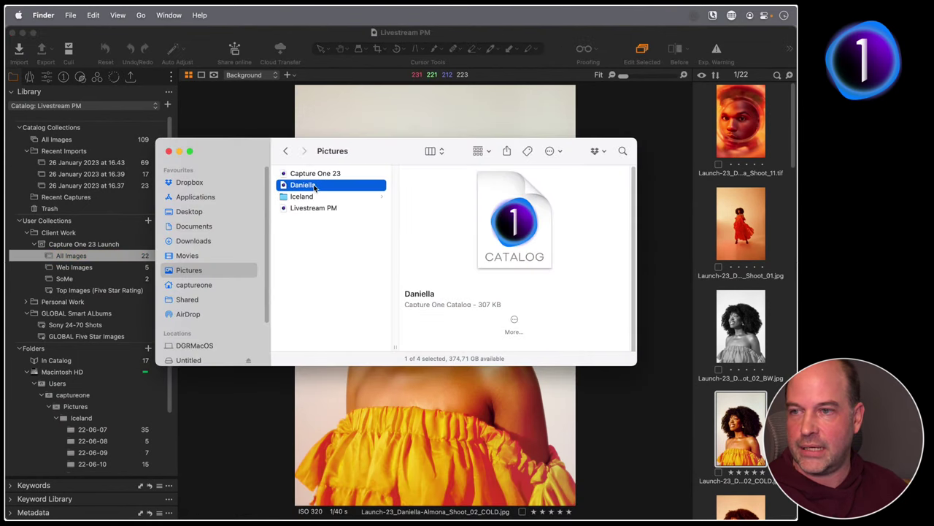
double_click(312, 187)
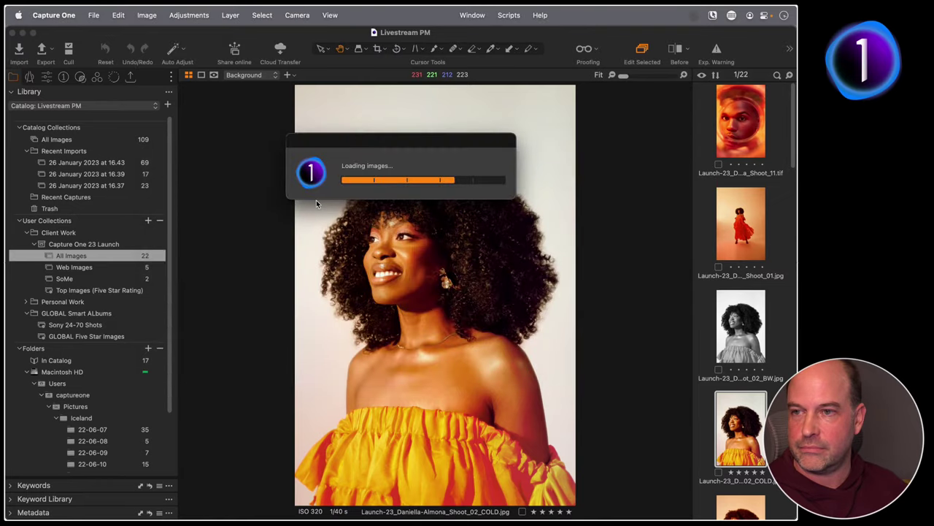
Expand the T7 Traveller folders down to the shoot inside Demonstration Images, view its first image, and close the exported catalog
click(27, 234)
click(34, 245)
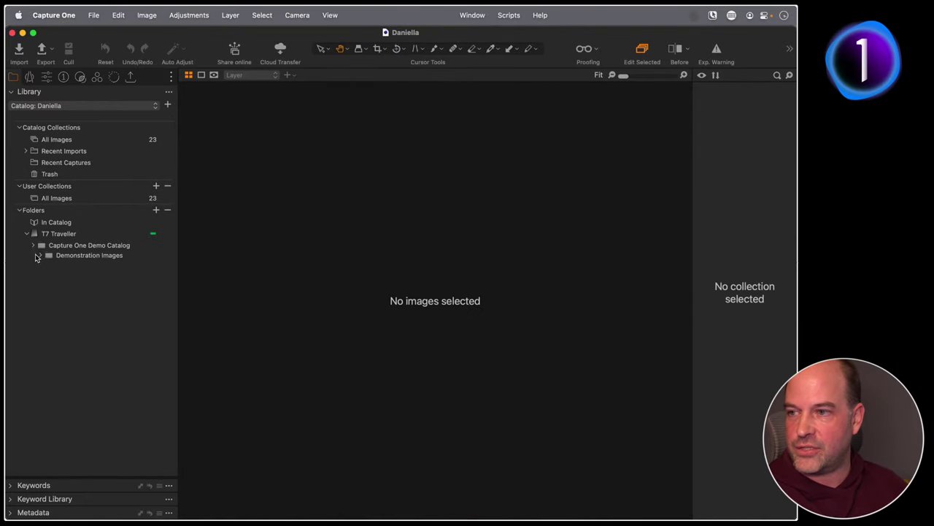
click(45, 265)
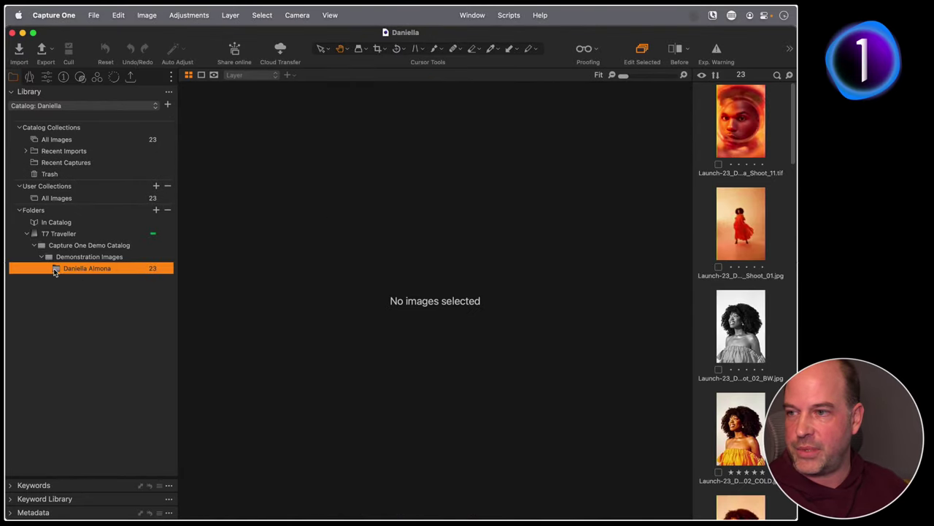
click(728, 144)
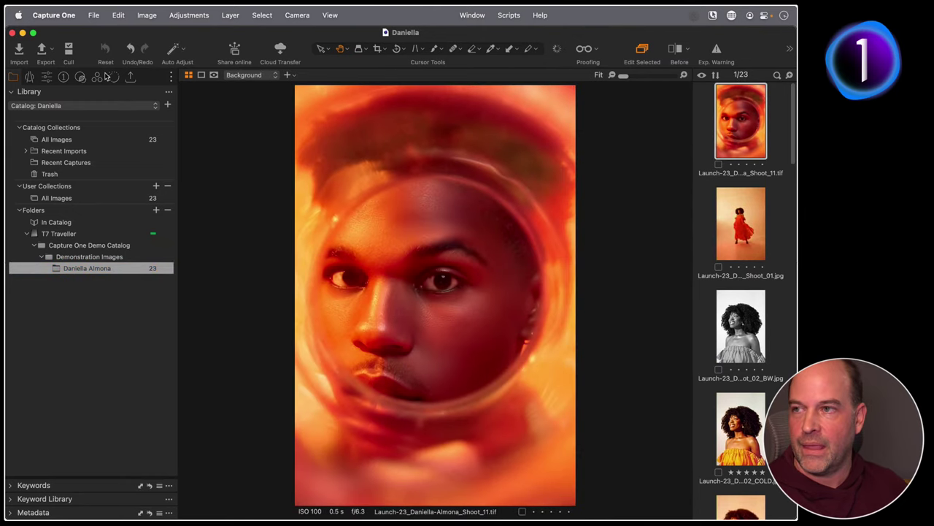
click(12, 33)
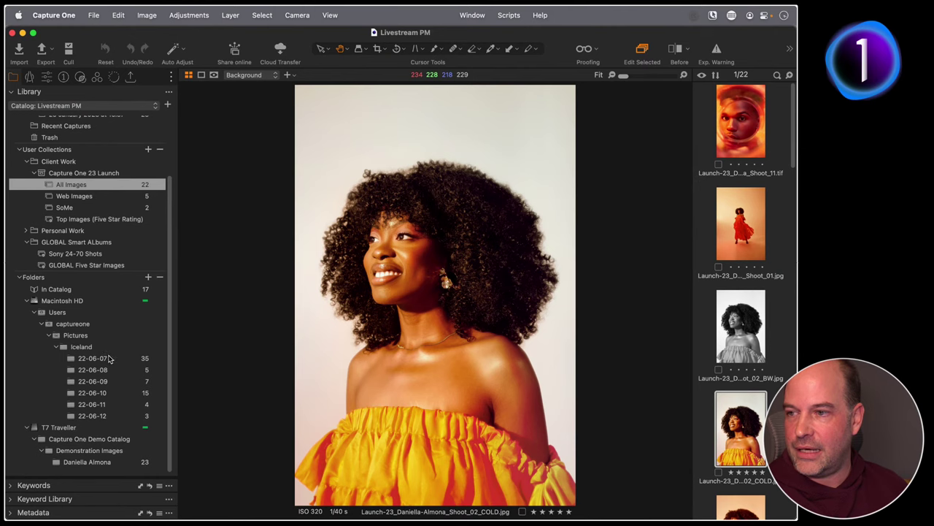
Export the same All Images album as a second catalog including referenced originals, adding MANAGED to the first exported catalog's name
right_click(89, 184)
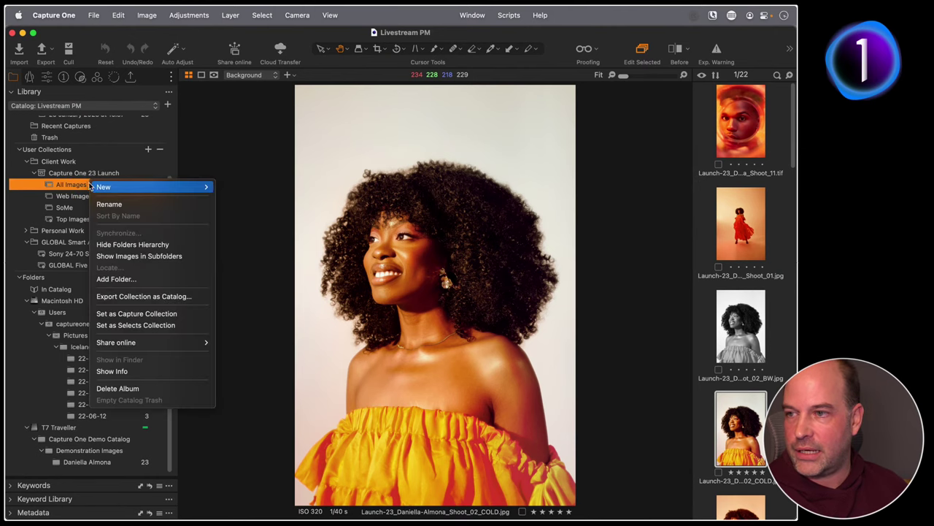
click(196, 298)
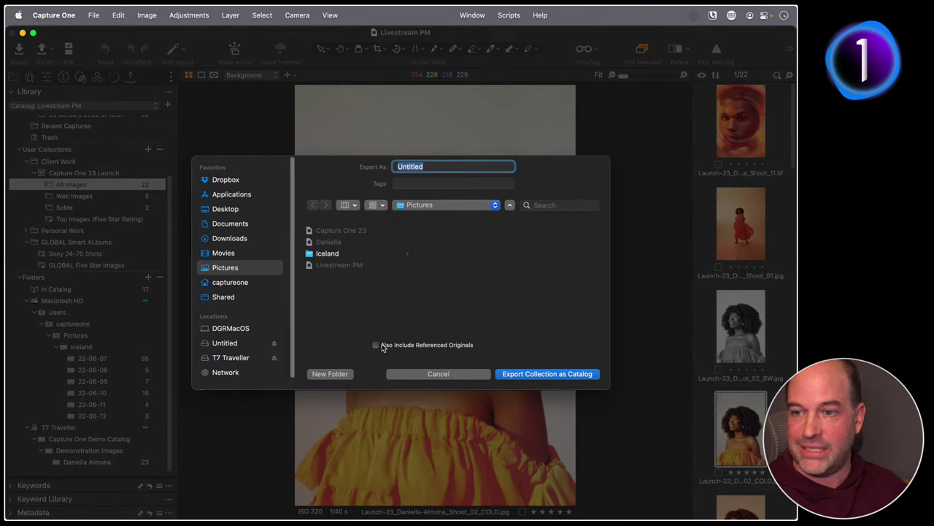
click(376, 345)
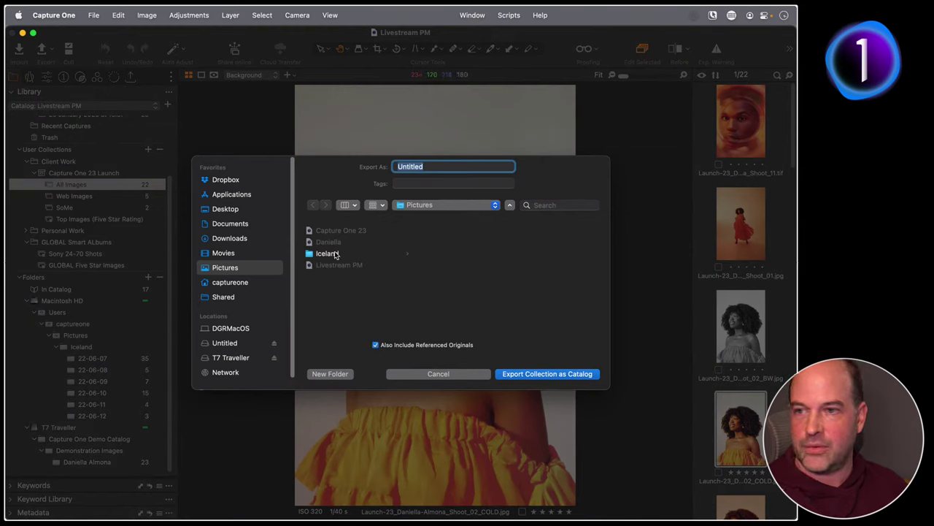
click(329, 242)
click(441, 166)
text(M)
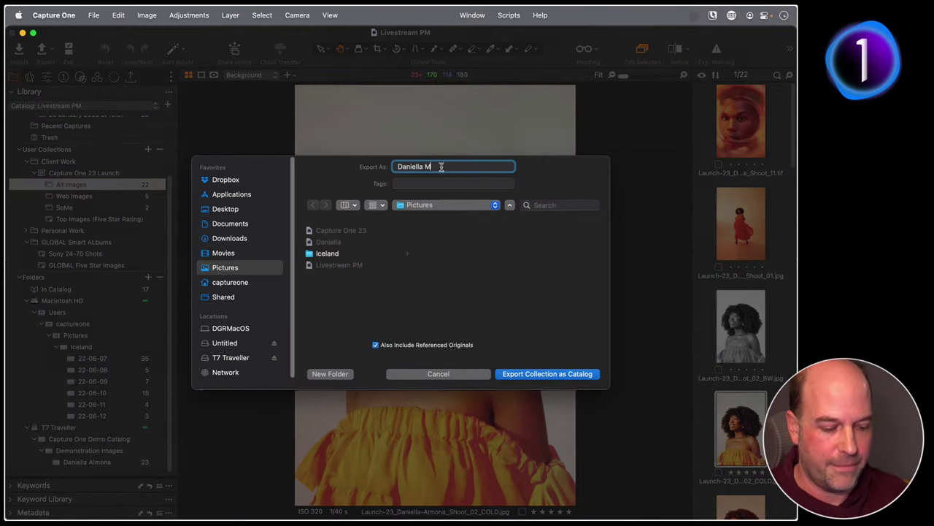
text(ANAGED)
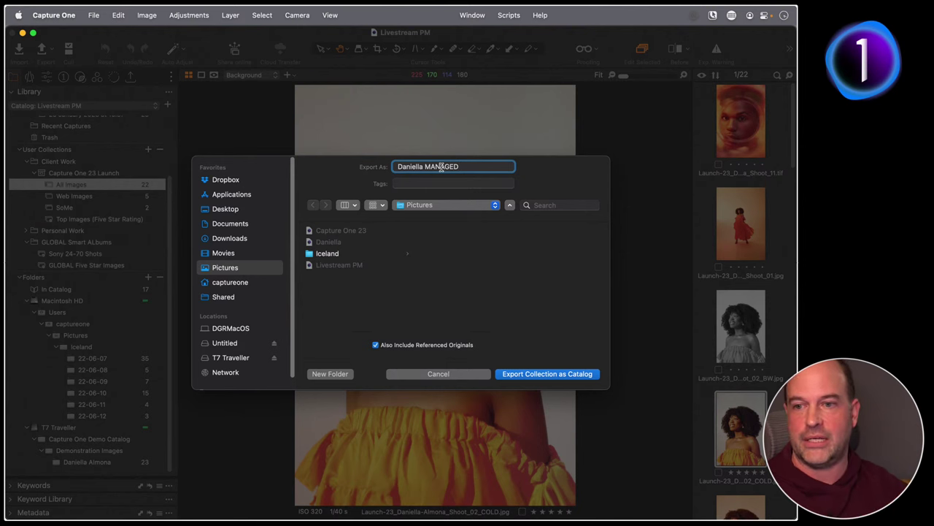
click(525, 374)
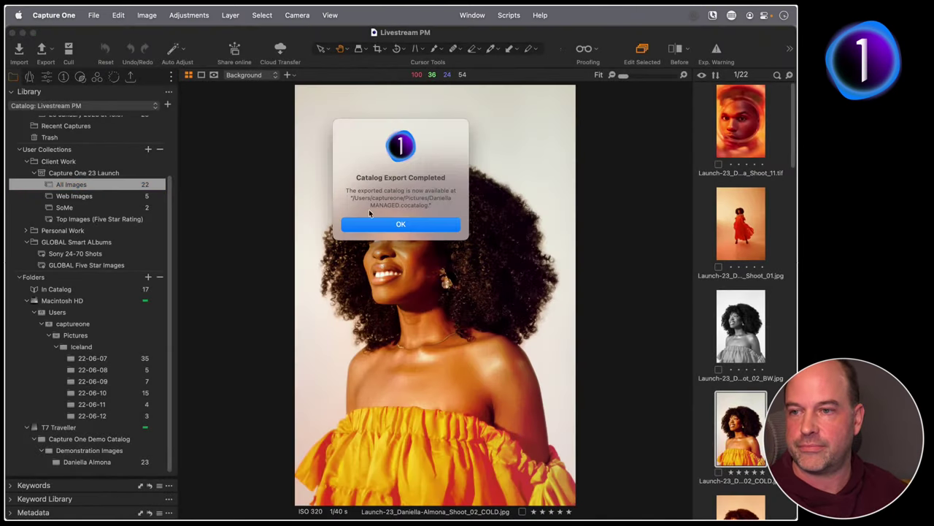
click(416, 224)
Switch to Finder and compare the file sizes of the two exported catalogs in the Pictures folder
key(super+Tab)
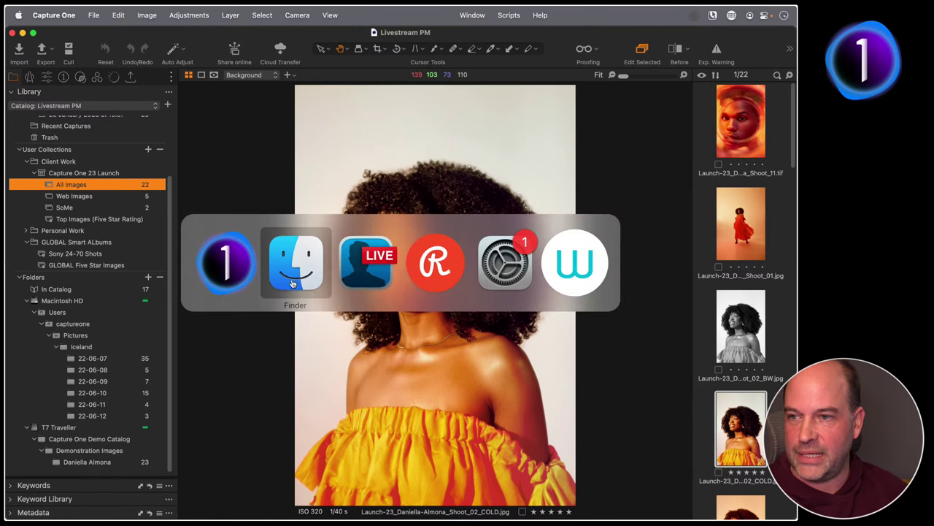
click(312, 197)
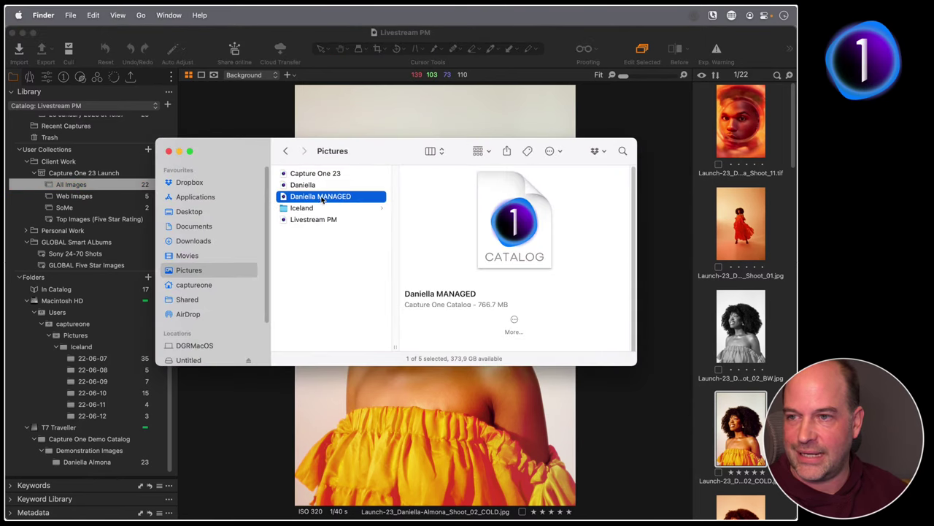
click(315, 185)
scroll(525, 302, down, 2)
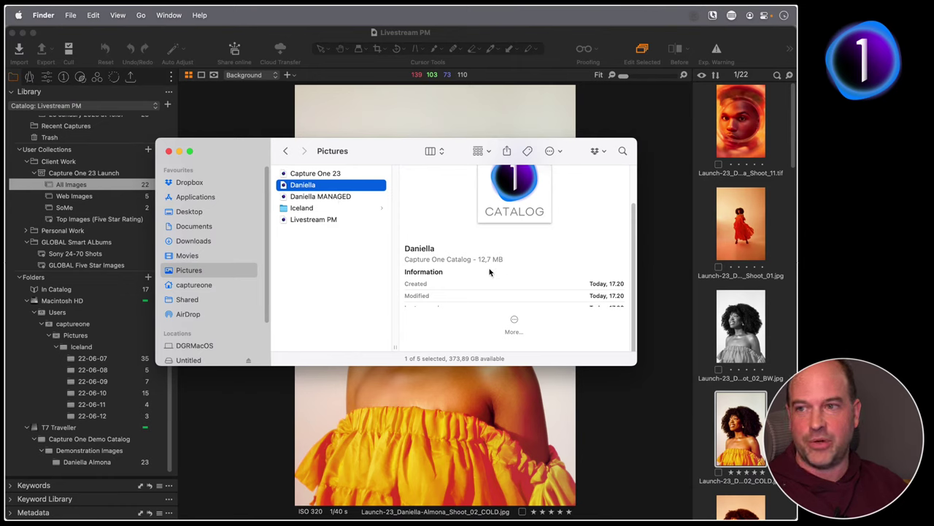
click(325, 196)
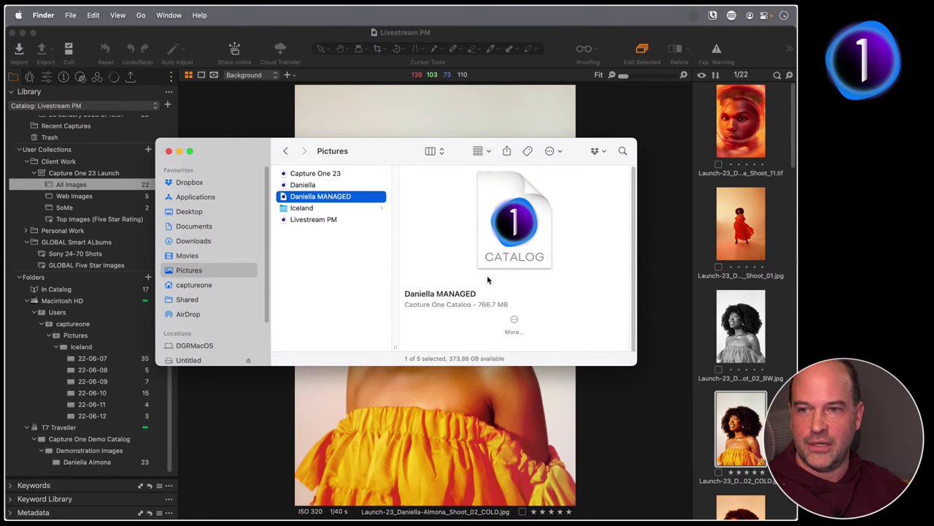
scroll(487, 280, down, 2)
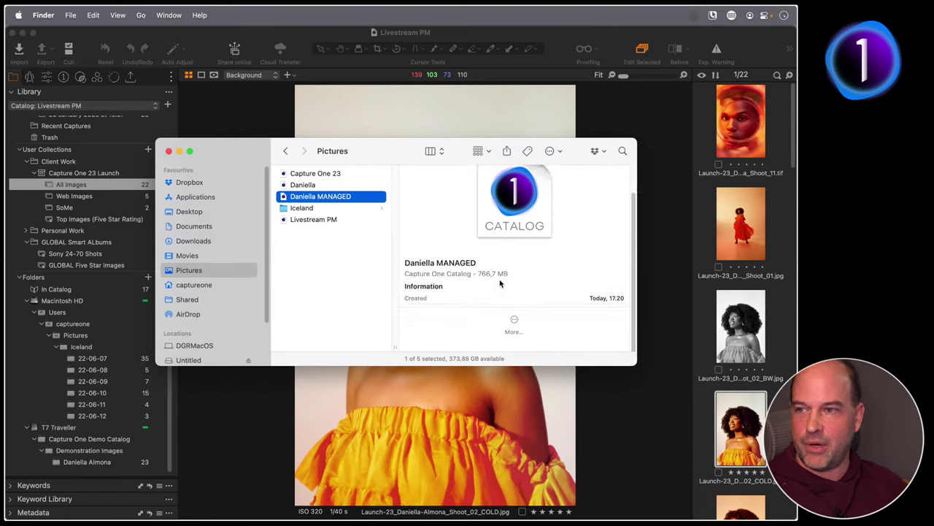
Open the exported MANAGED catalog and view the black-and-white portrait in its In Catalog folder
double_click(324, 197)
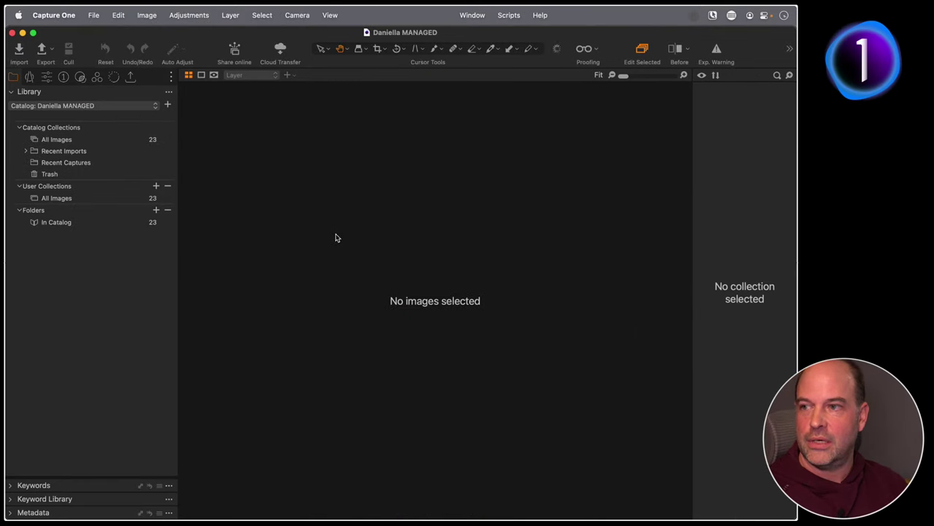
click(73, 223)
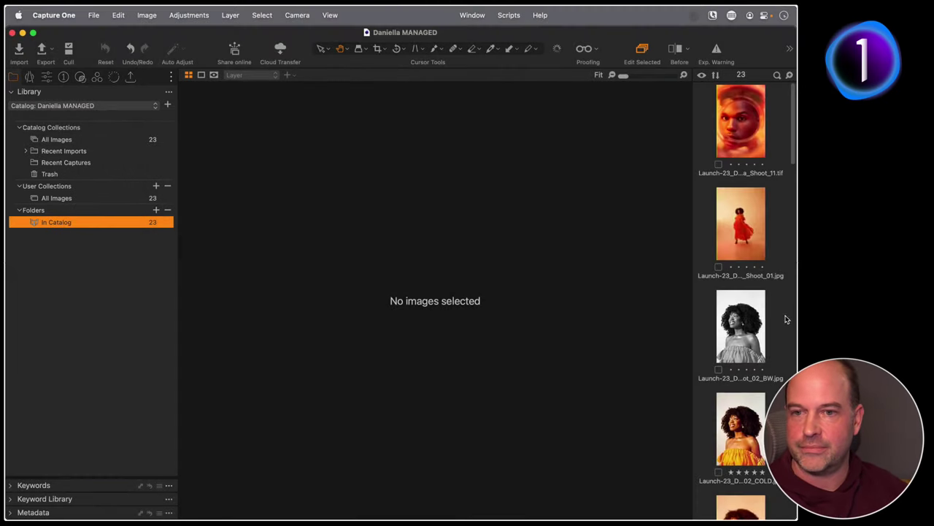
click(757, 325)
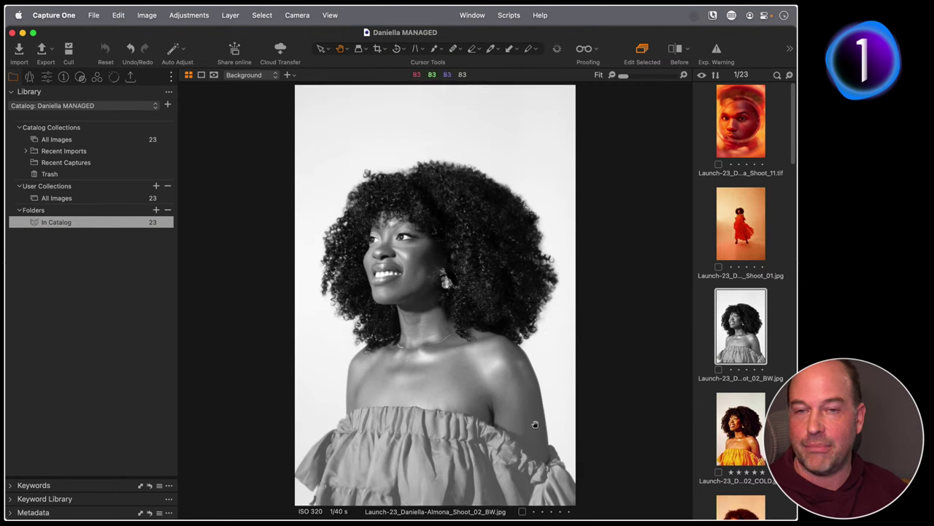
Show the preview generation progress in the Activities window, move it clear of the photo, and view further images from the managed catalog
click(558, 50)
scroll(738, 384, down, 5)
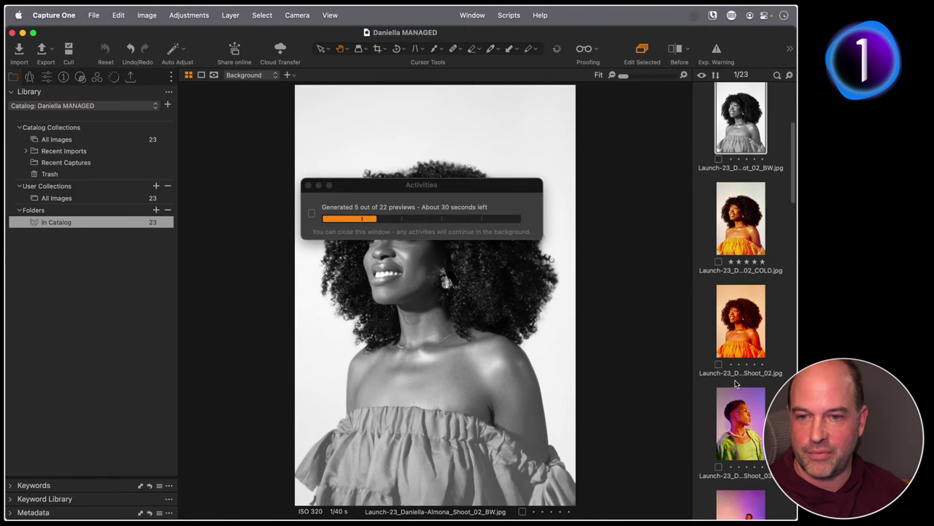
click(735, 340)
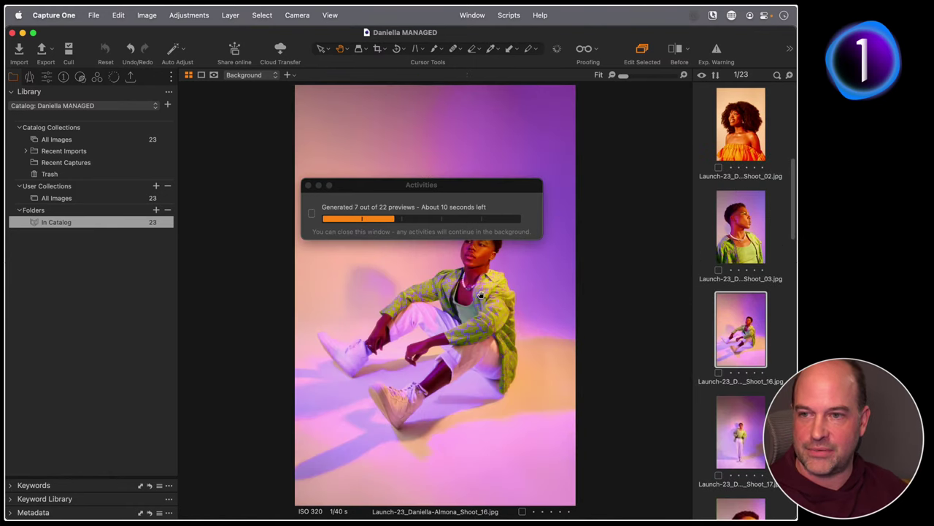
drag(487, 179, 511, 102)
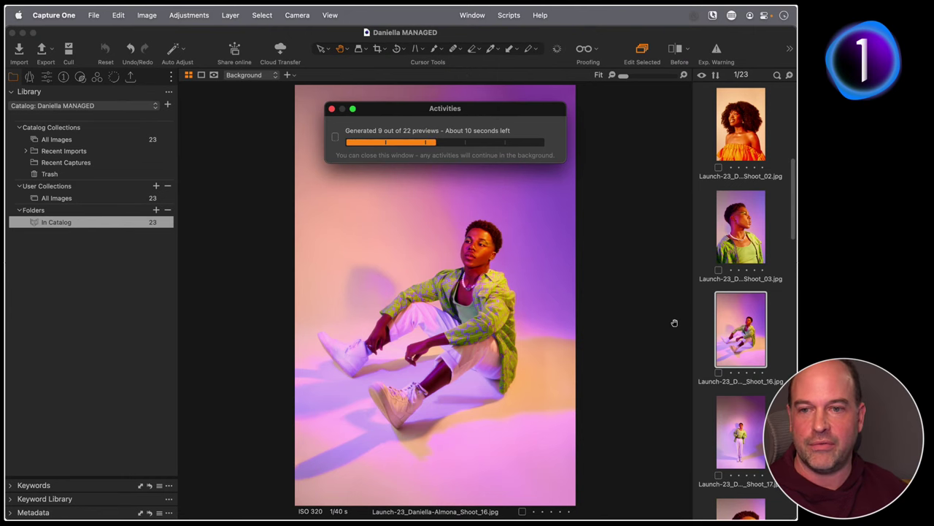
scroll(738, 350, down, 5)
click(735, 376)
scroll(735, 376, down, 5)
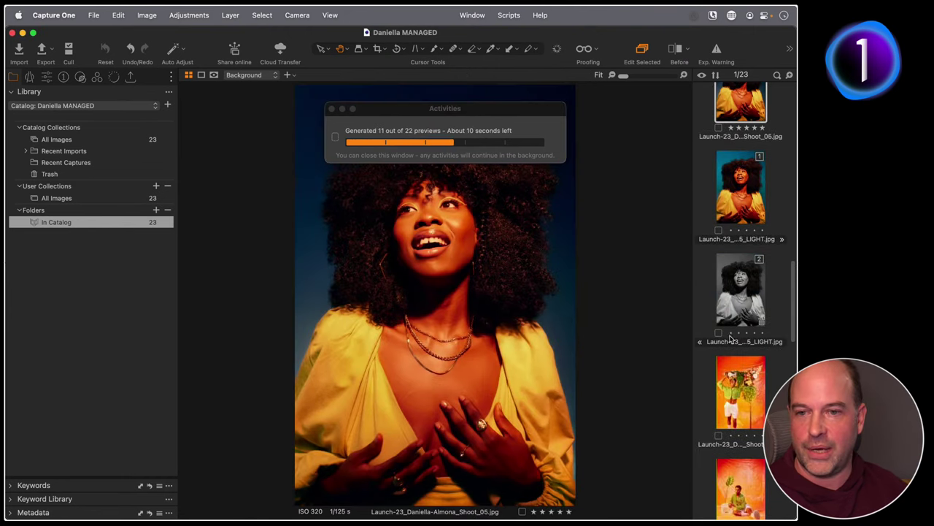
View two more images further down the managed catalog, including the portrait of the man in the green knitted shirt
click(735, 379)
scroll(737, 405, down, 4)
click(737, 408)
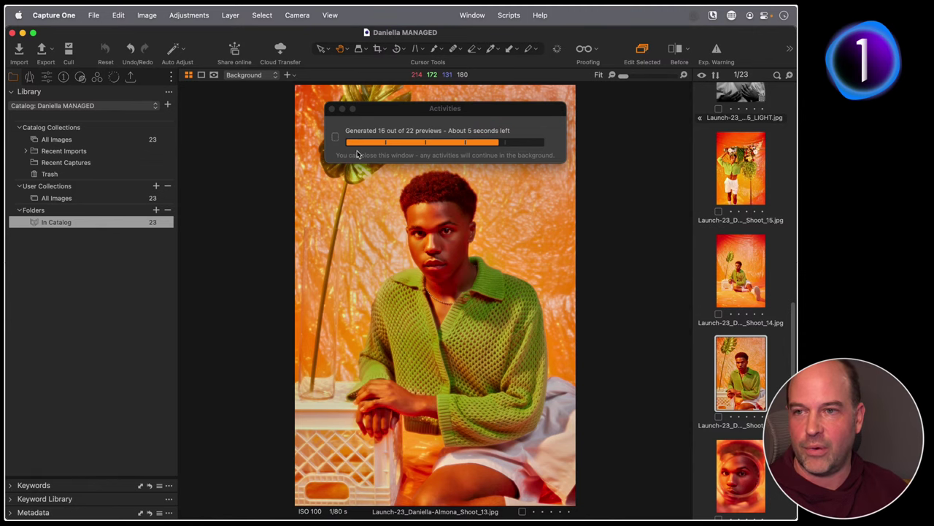
Close the Activities window and return to the Livestream PM catalog
click(332, 108)
key(super+grave)
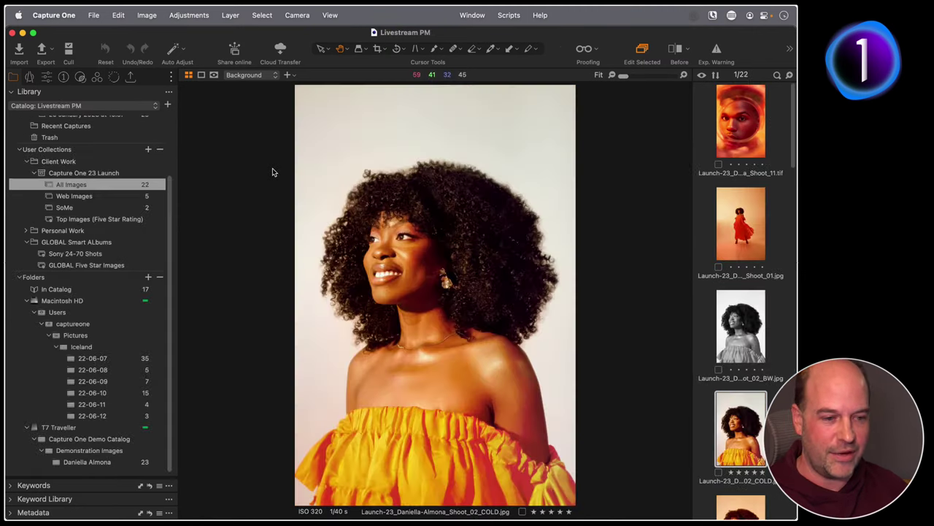
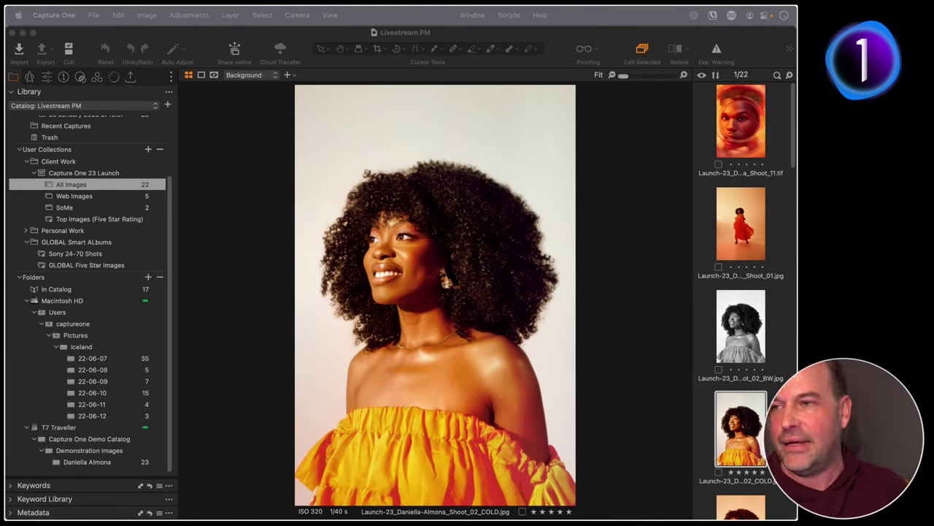
click(219, 250)
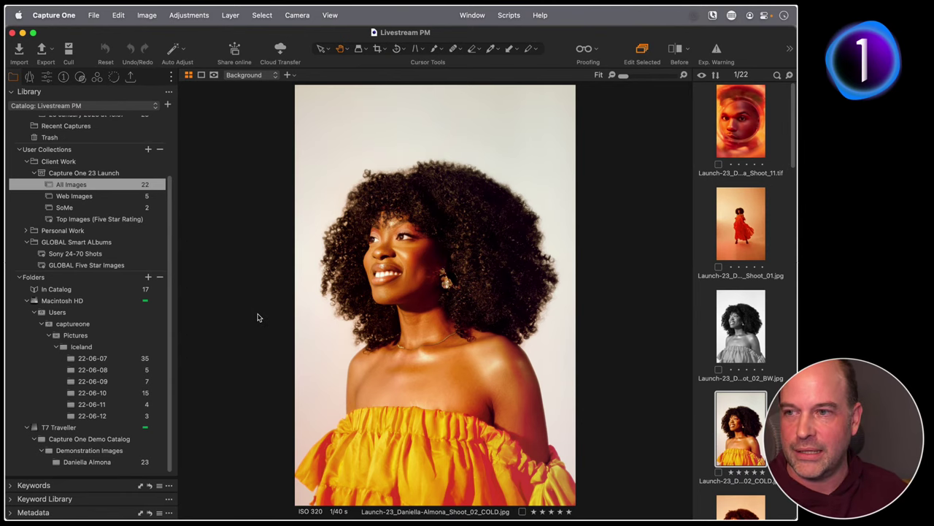
Switch to Finder and examine the Livestream PM catalog file in the Pictures folder
key(super+Tab)
key(super+Tab)
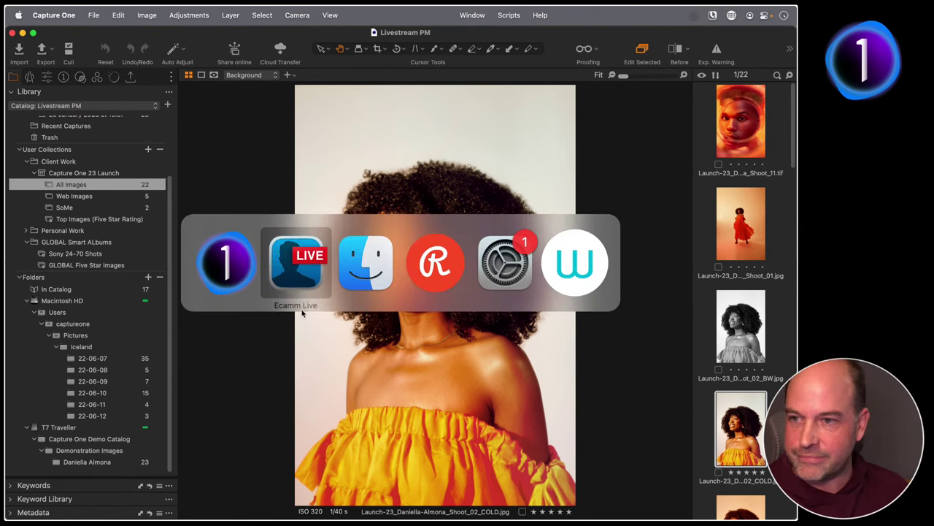
click(319, 220)
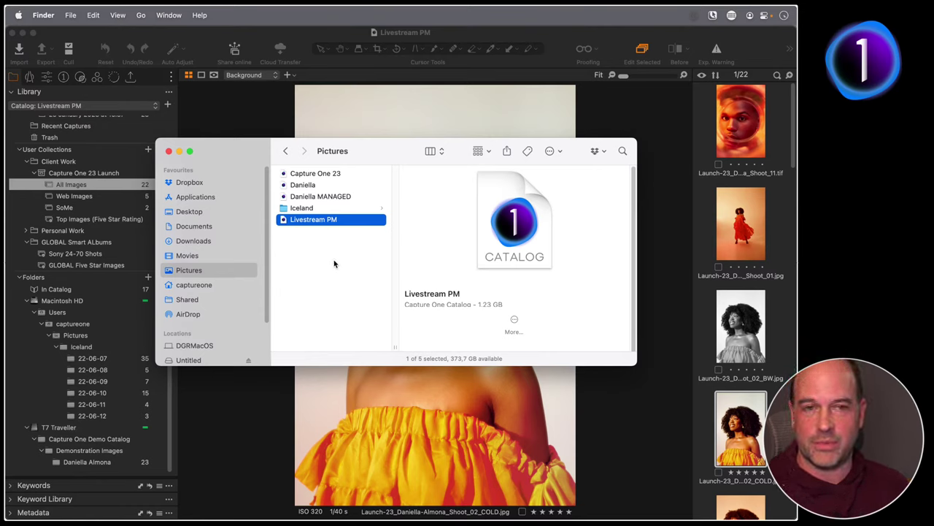
click(736, 432)
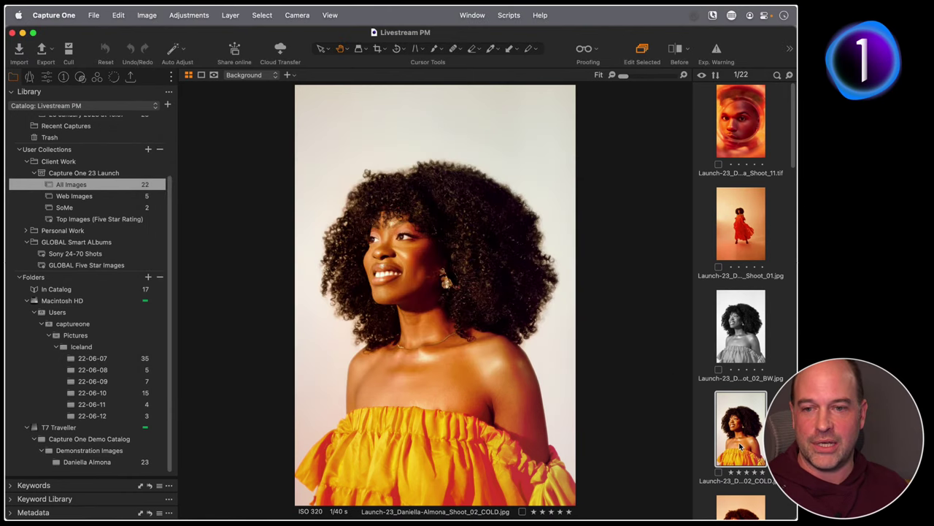
key(super+Tab)
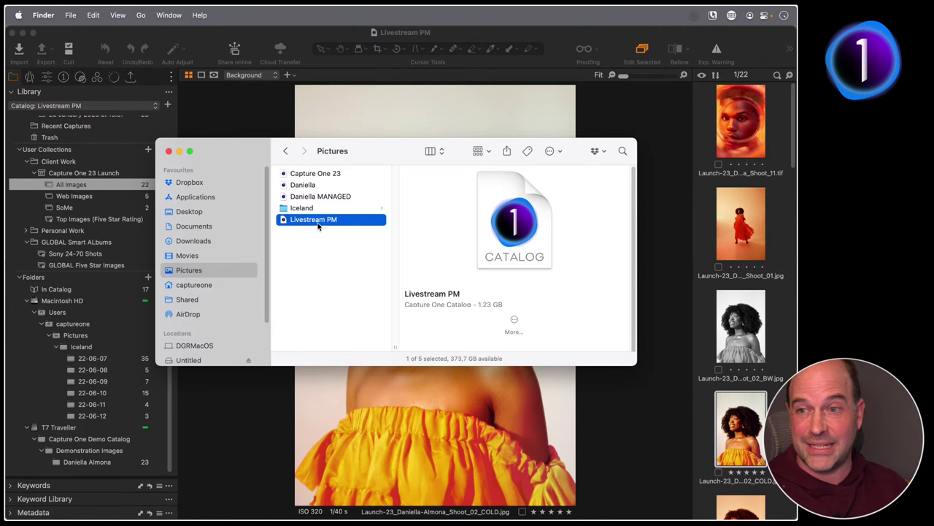
Darken the black-and-white portrait Shoot_02_BW in the Livestream PM catalog by setting its Exposure to -1.5
click(754, 351)
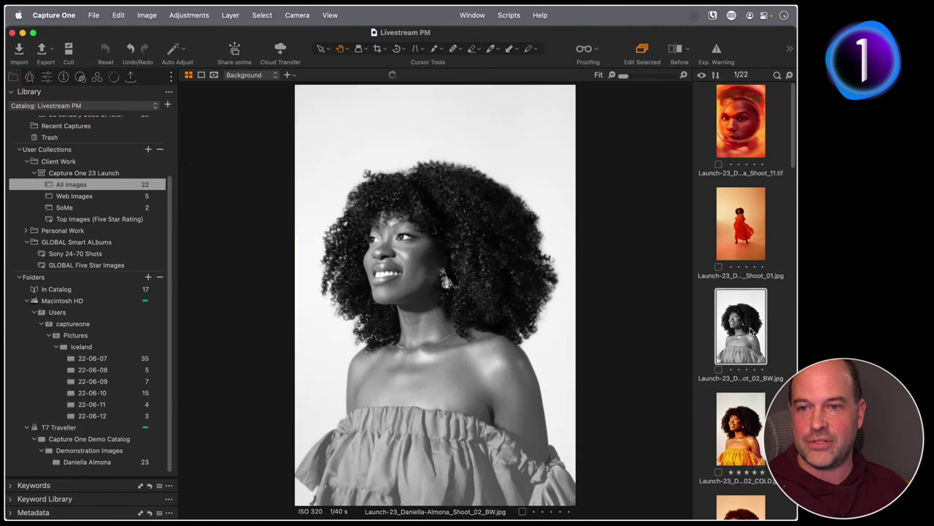
click(46, 77)
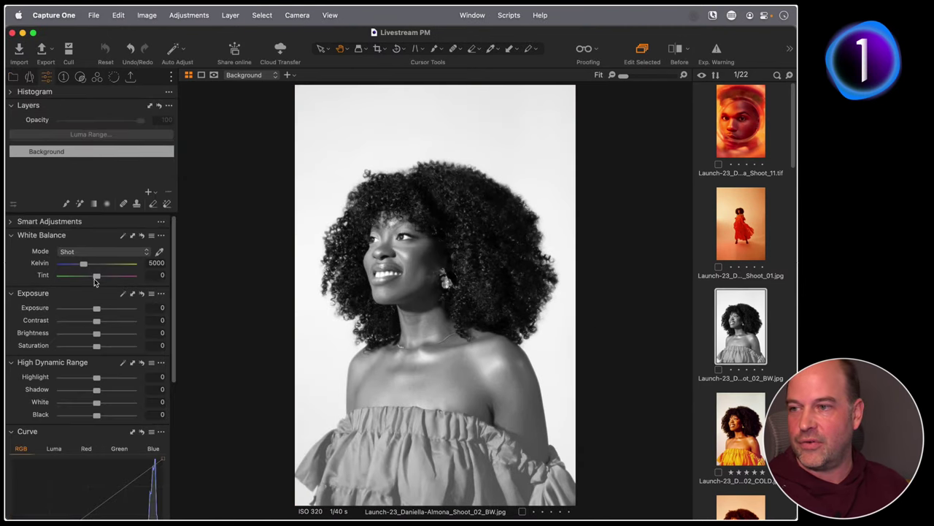
drag(96, 307, 83, 307)
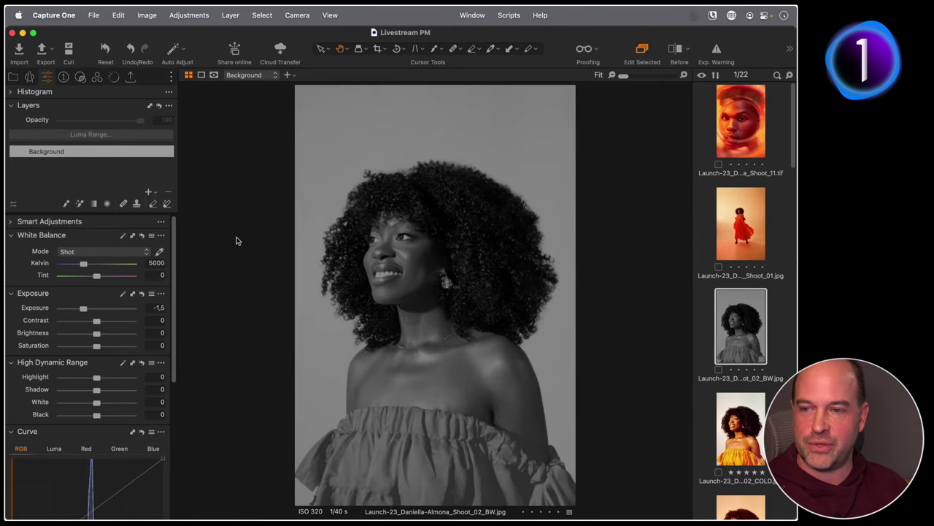
View the Livestream PM file in Finder, moving its window clear of the exposure adjustments, and return to Capture One
key(super+Tab)
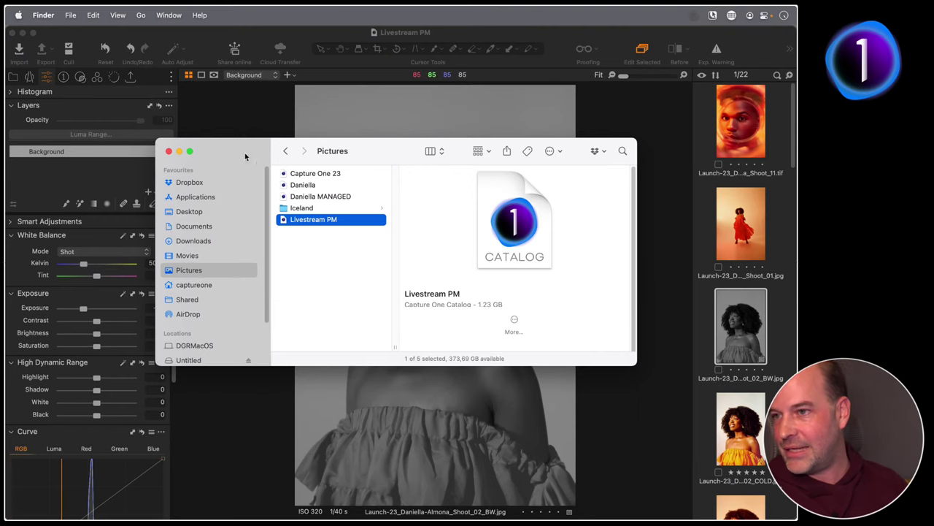
drag(246, 153, 289, 147)
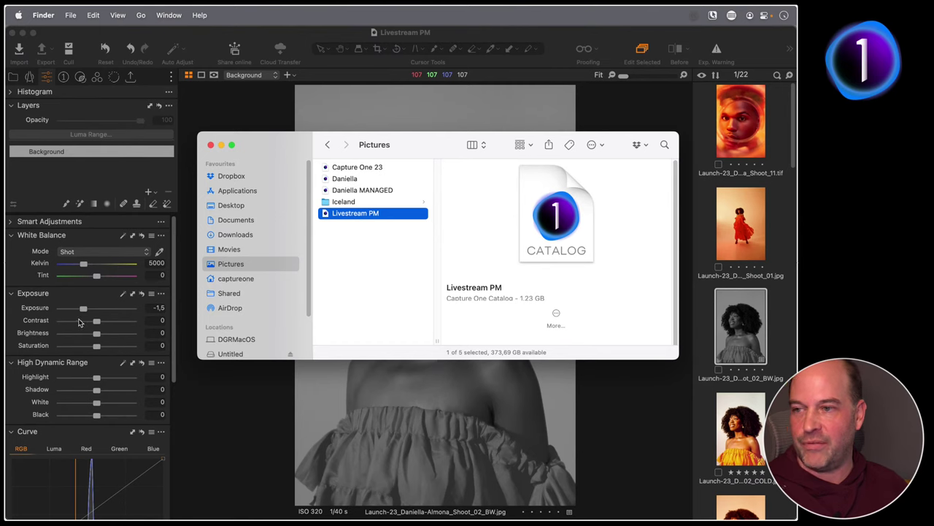
click(454, 385)
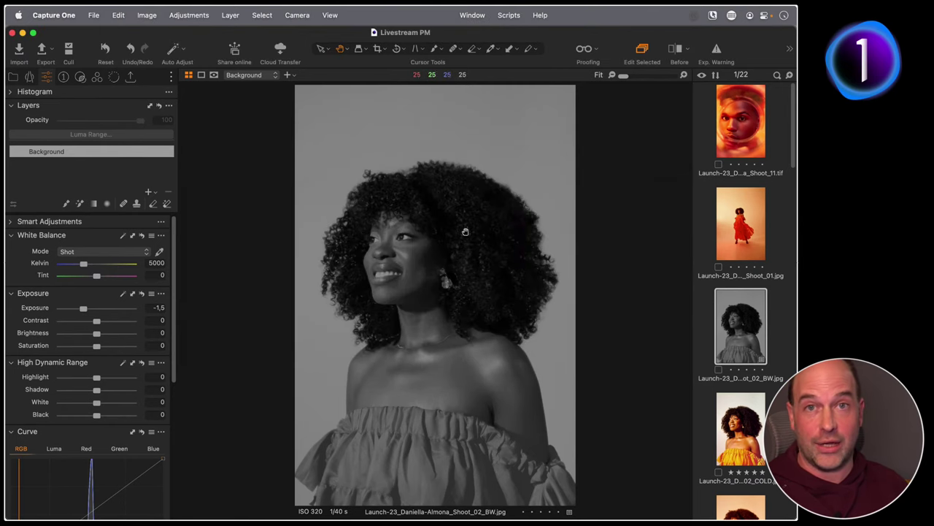
key(super+Tab)
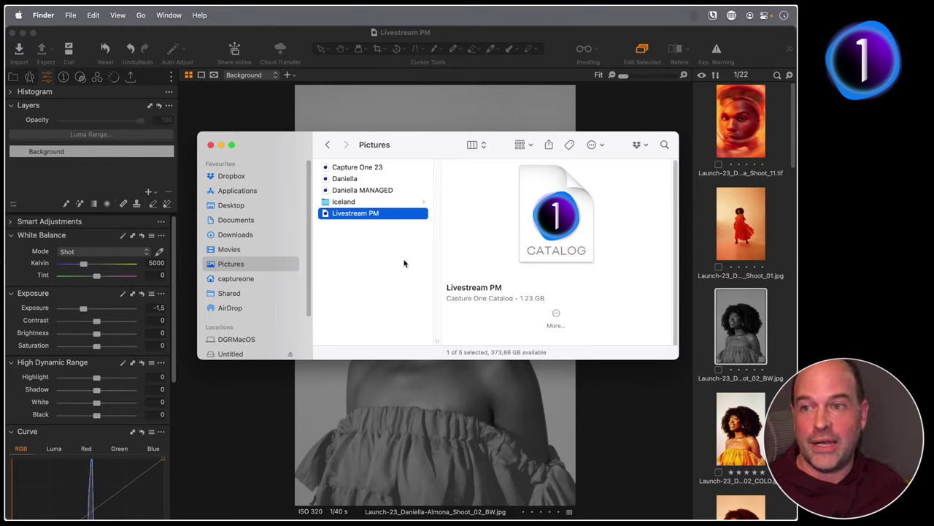
click(269, 120)
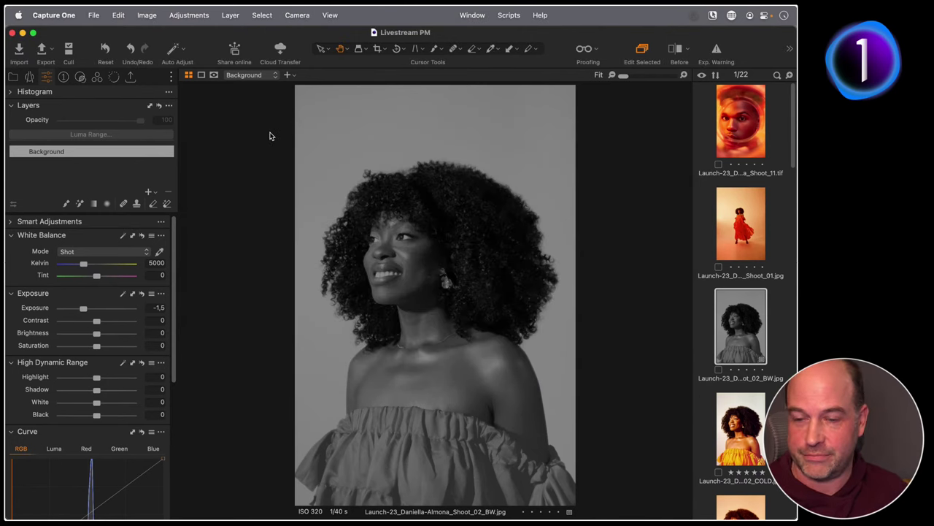
Try the original-files export settings for the black-and-white portrait with Pack As EIP on and Include Movies off, and cancel the export
click(94, 15)
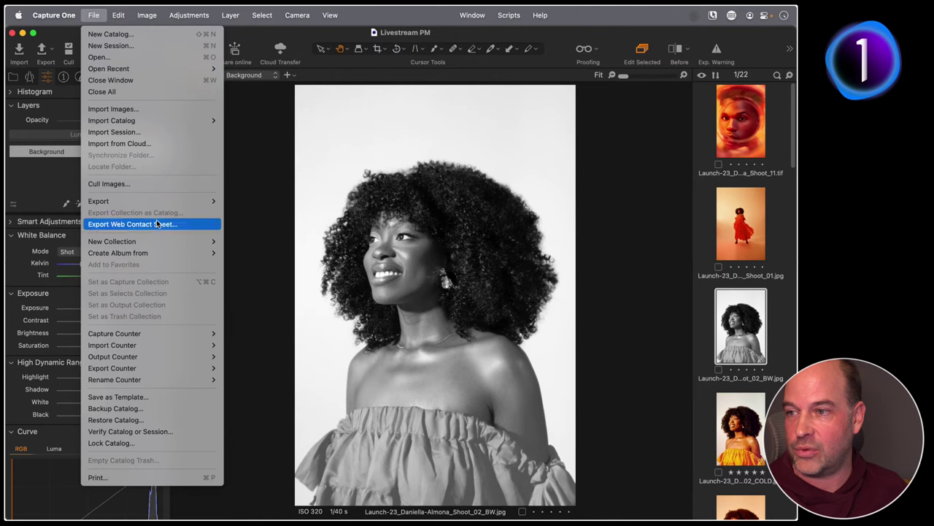
mouse_move(156, 201)
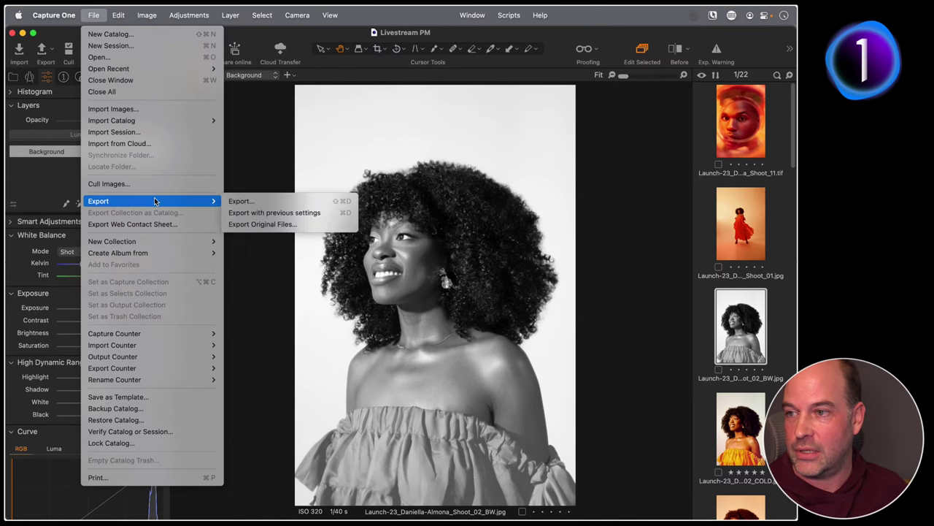
click(276, 226)
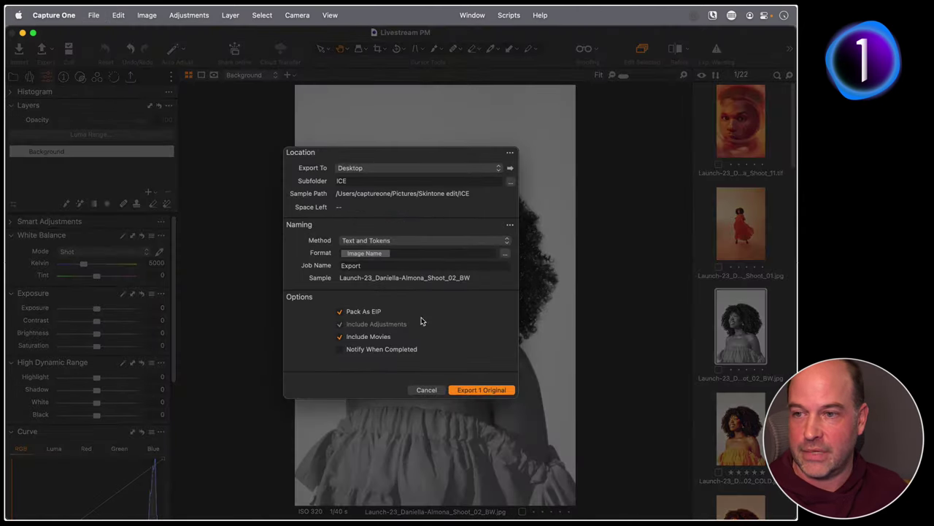
click(366, 311)
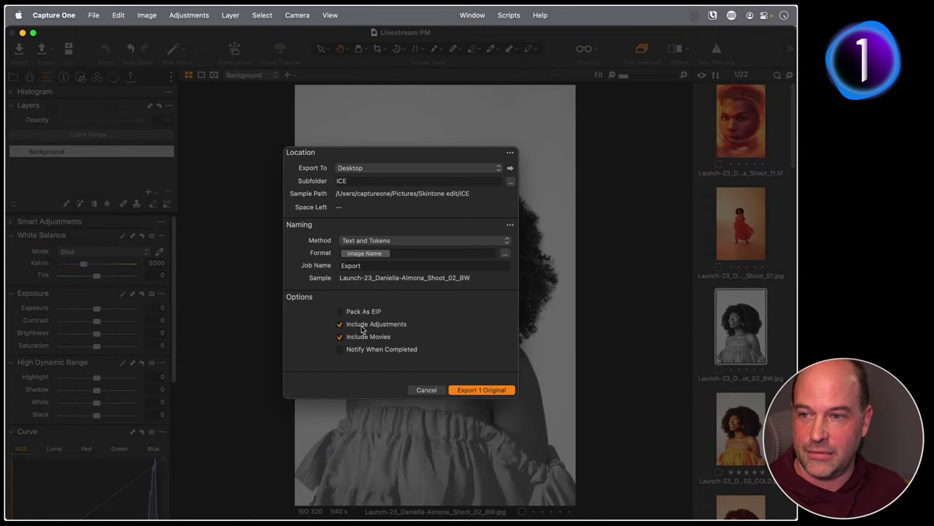
click(339, 336)
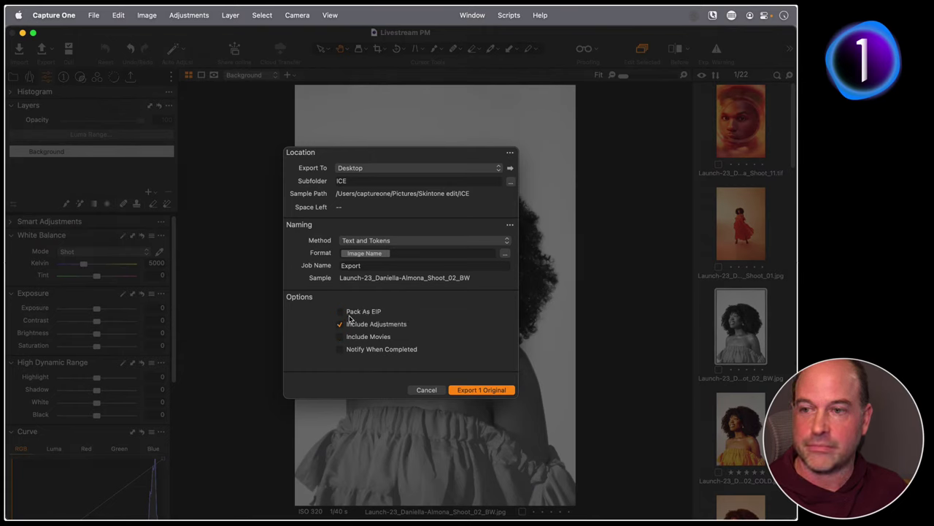
click(341, 312)
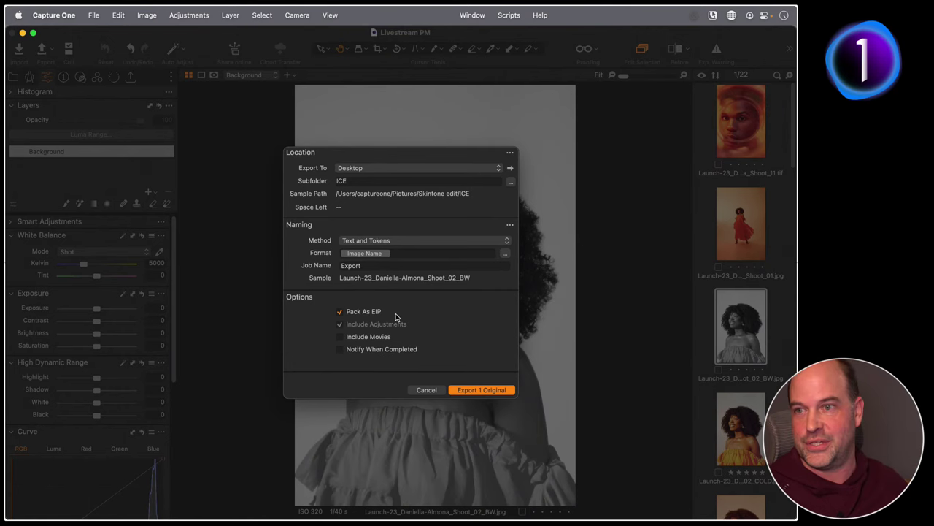
click(429, 390)
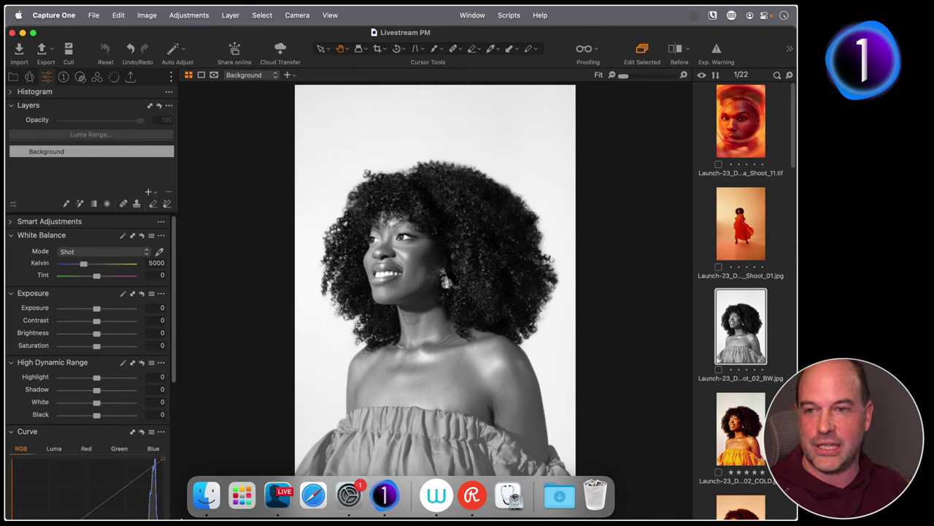
View the red-dress image and the black-and-white portrait, and check which catalog types can be imported
click(737, 228)
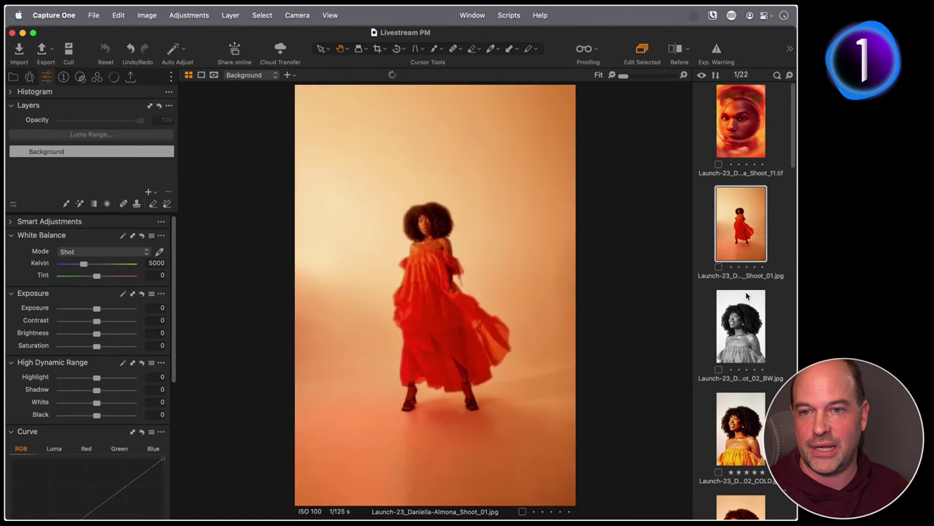
click(744, 314)
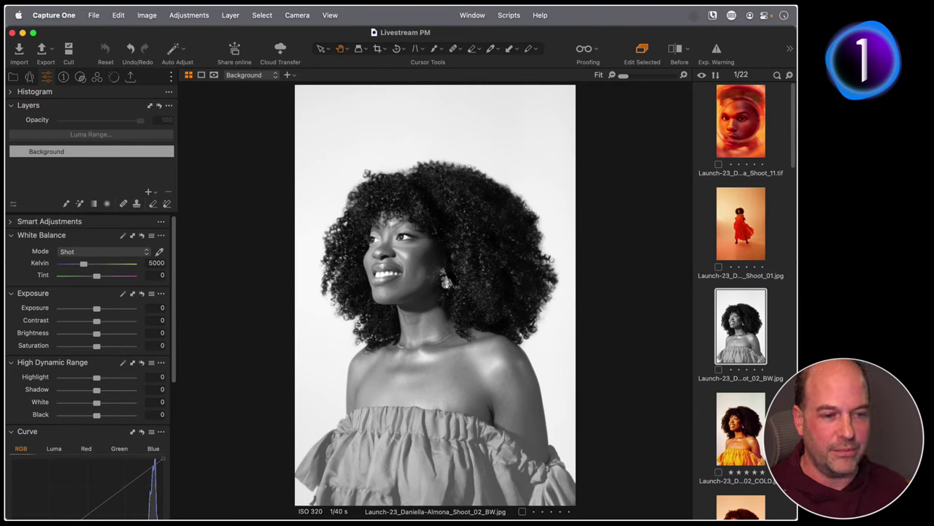
click(94, 14)
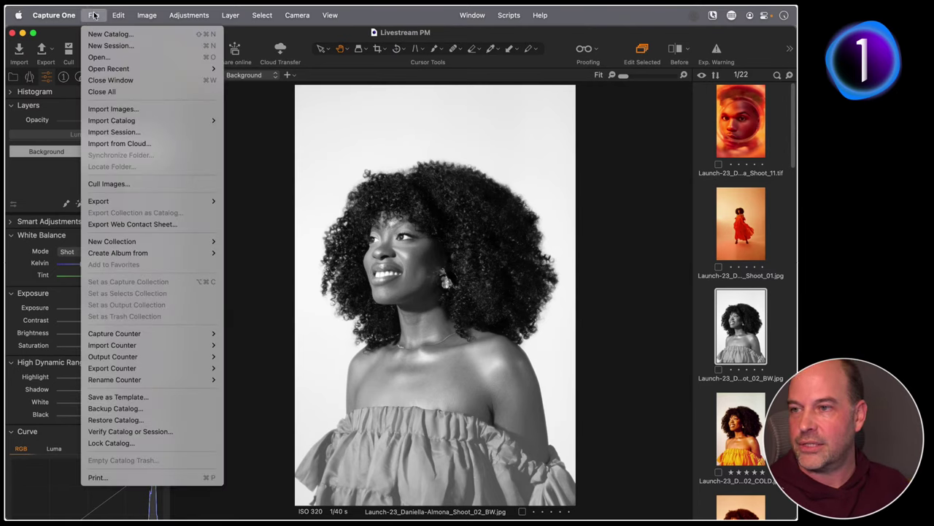
mouse_move(143, 124)
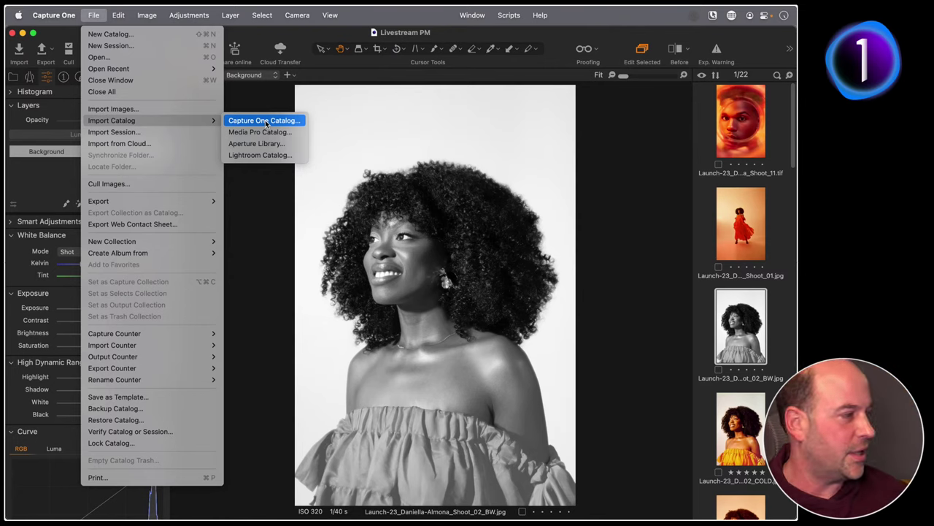
click(268, 290)
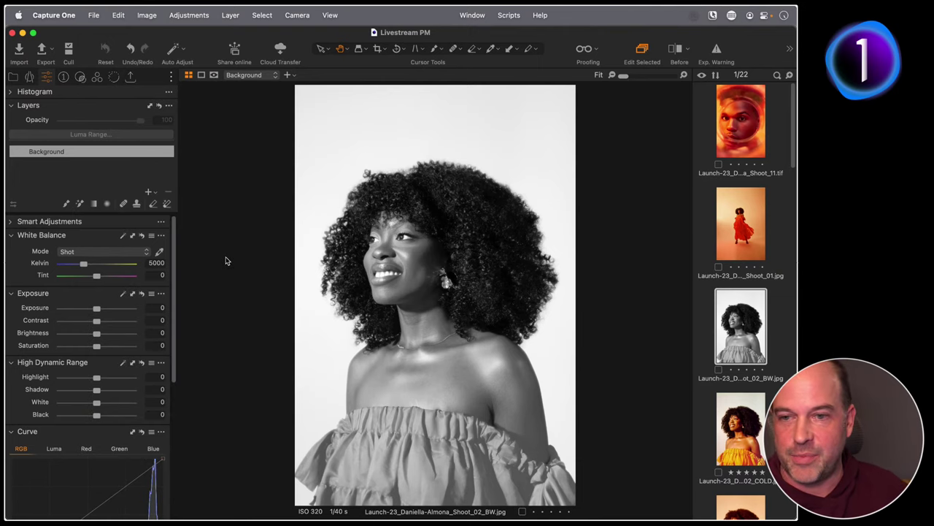
click(730, 208)
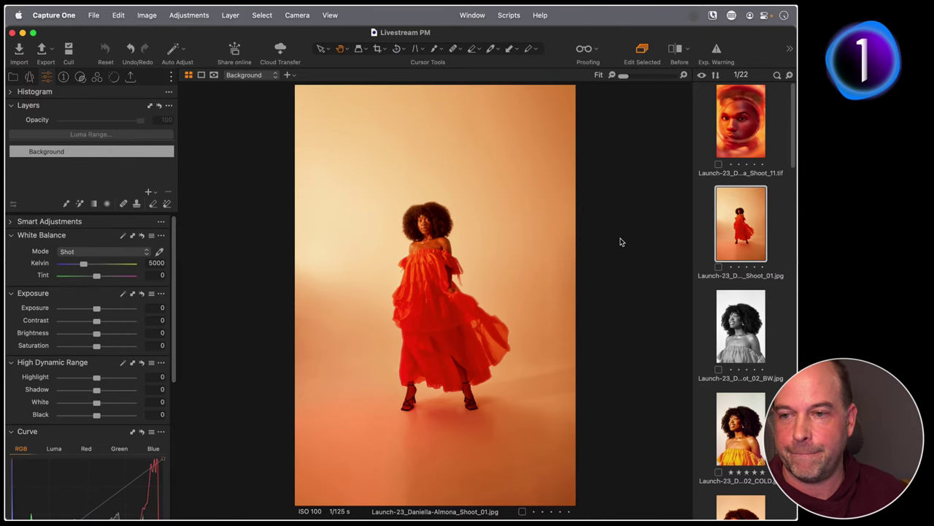
View the preview image size and the other image settings in the Capture One preferences, and close the window
click(63, 13)
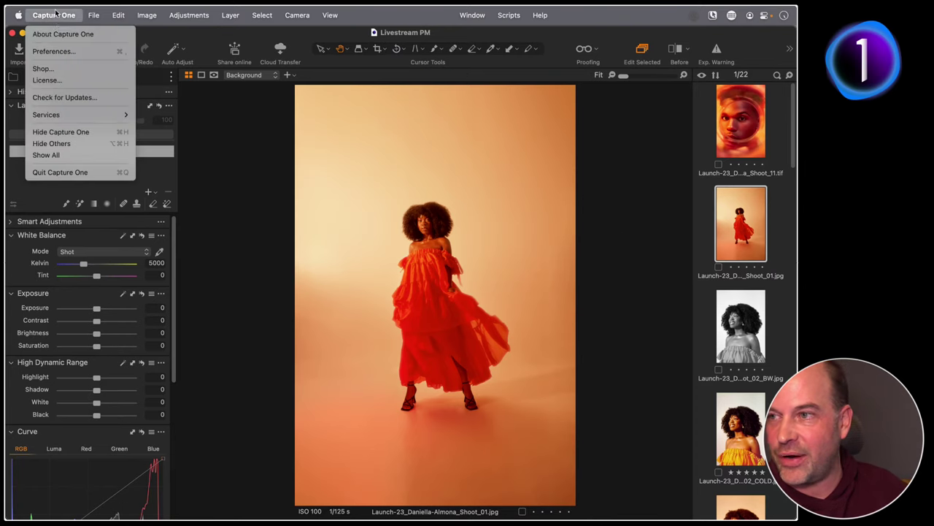
click(63, 52)
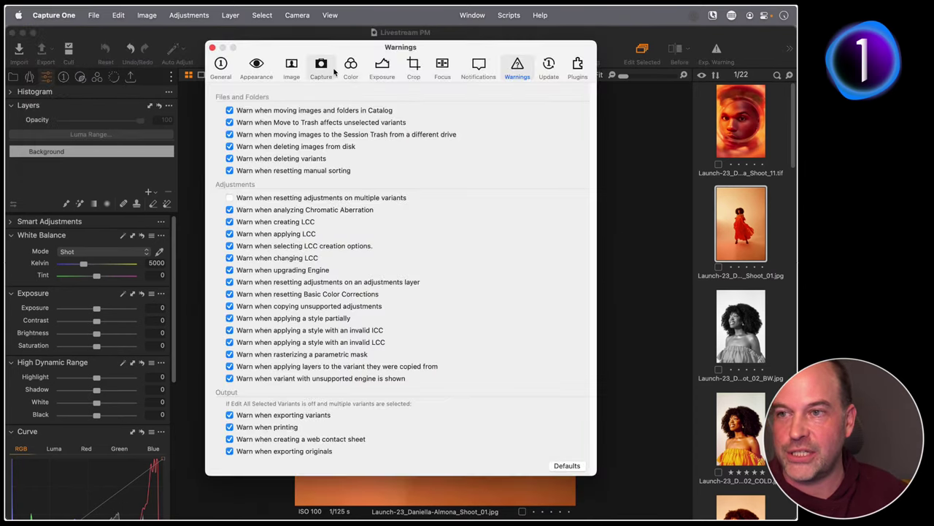
click(284, 67)
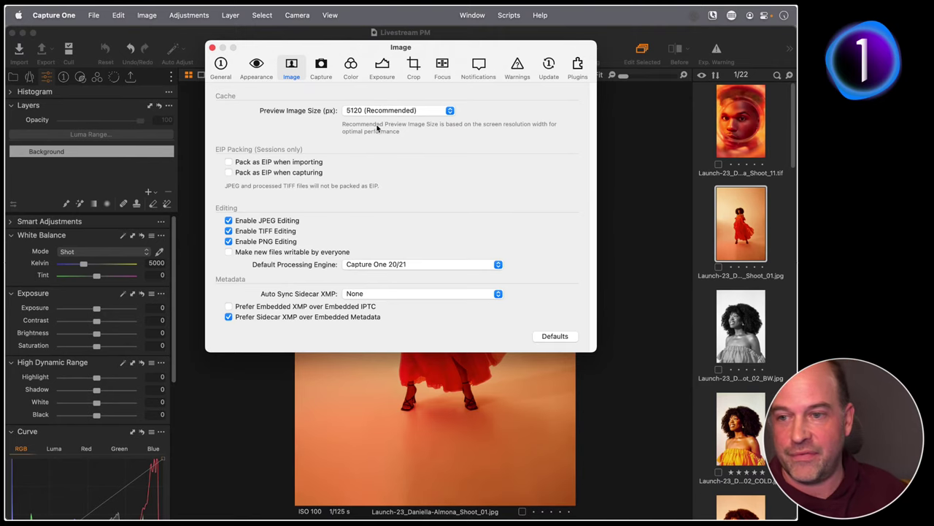
click(671, 347)
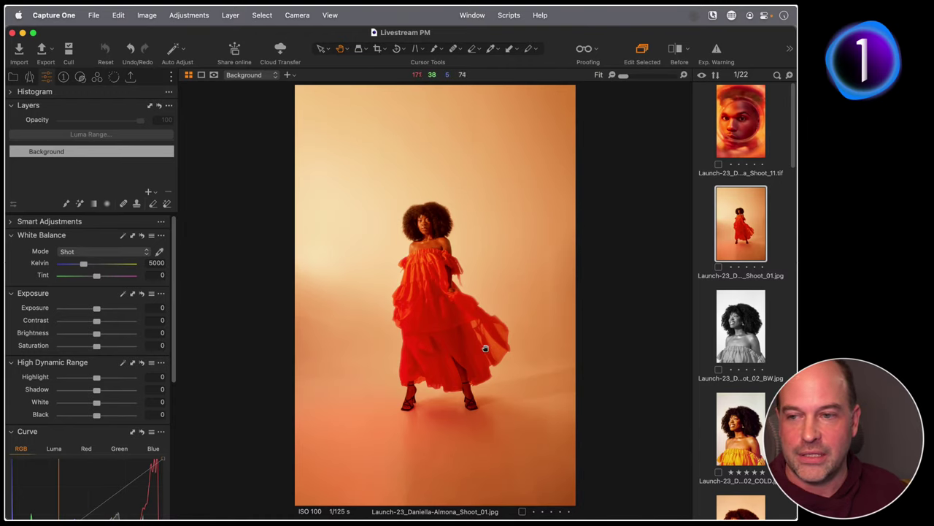
Reopen the image preferences, examine the available preview image sizes with 5120 (Recommended) kept, and close the preferences
click(53, 15)
click(60, 52)
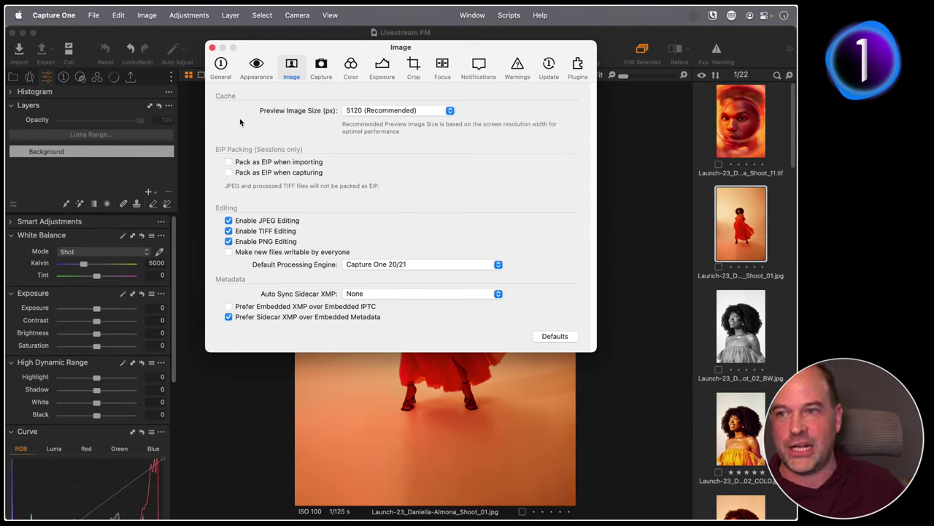
click(431, 110)
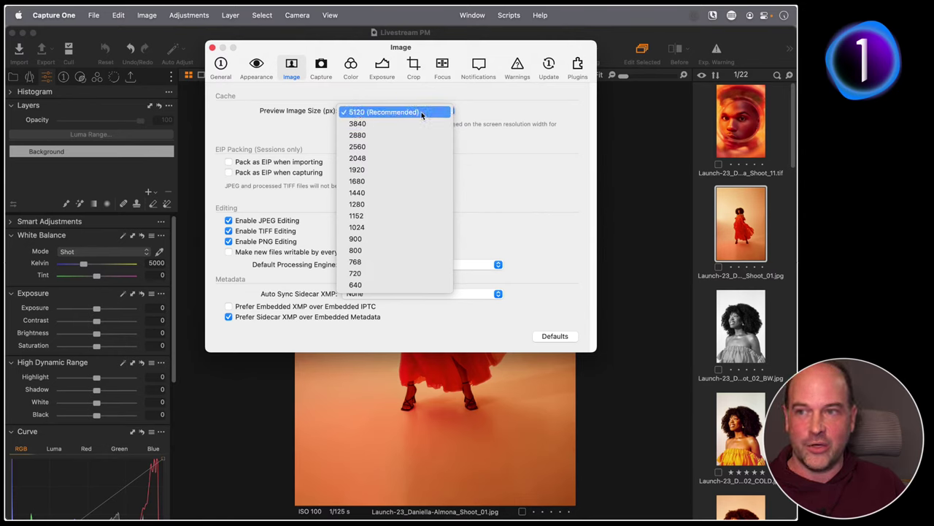
click(503, 113)
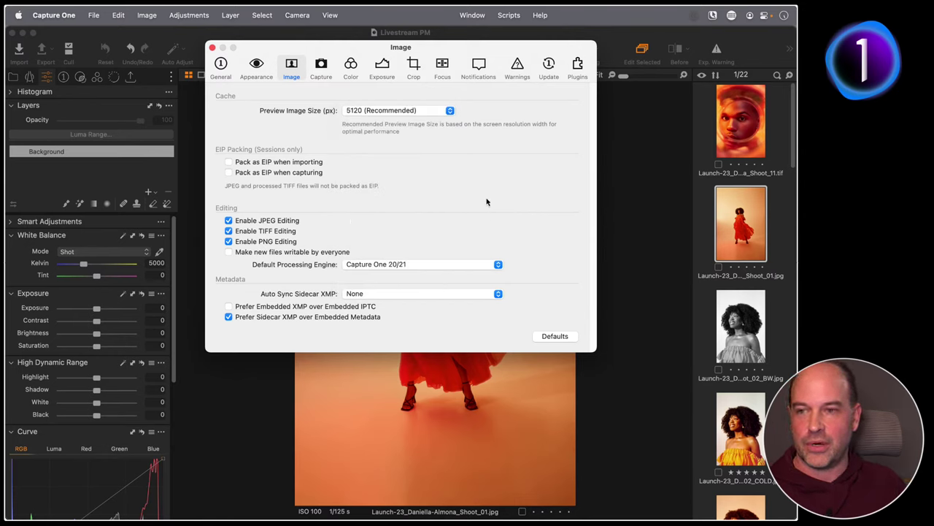
click(409, 111)
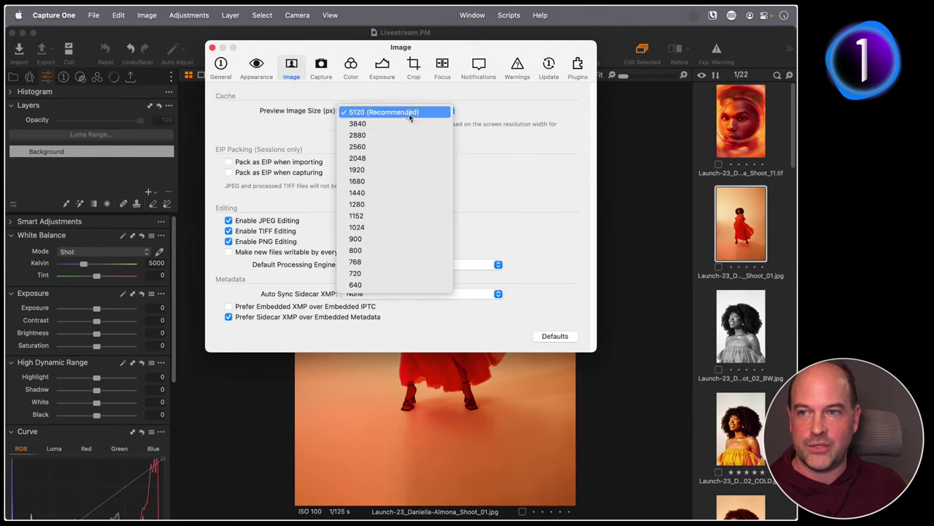
click(411, 113)
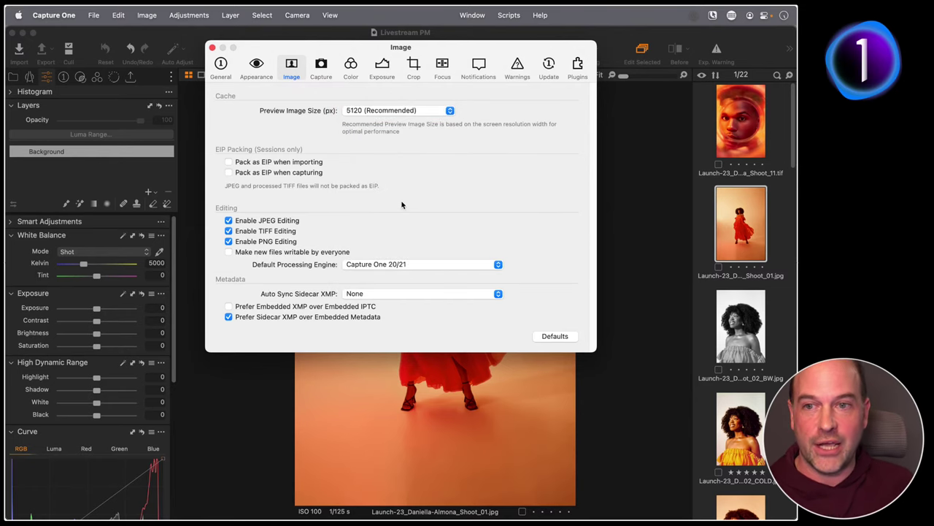
click(212, 47)
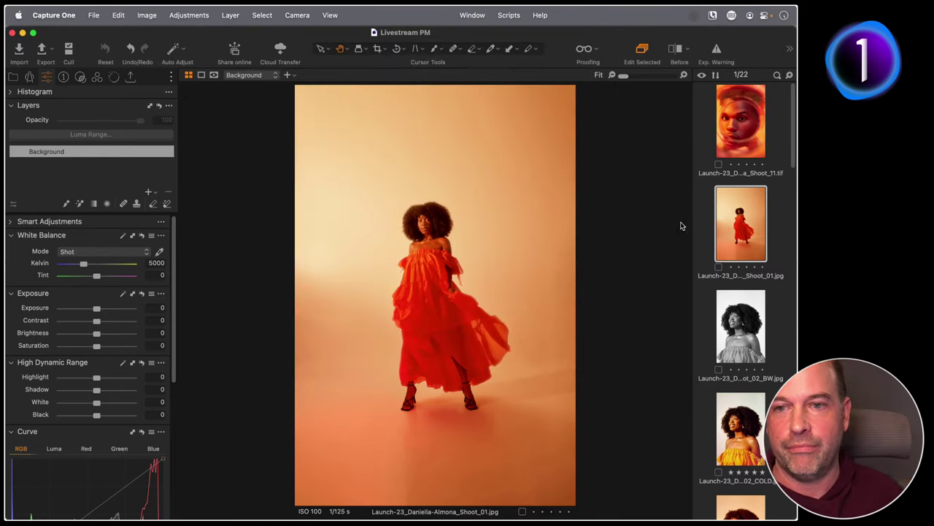
Regenerate the previews of all images in the album, and view the yellow-dress portrait Shoot_02_COLD
key(super+a)
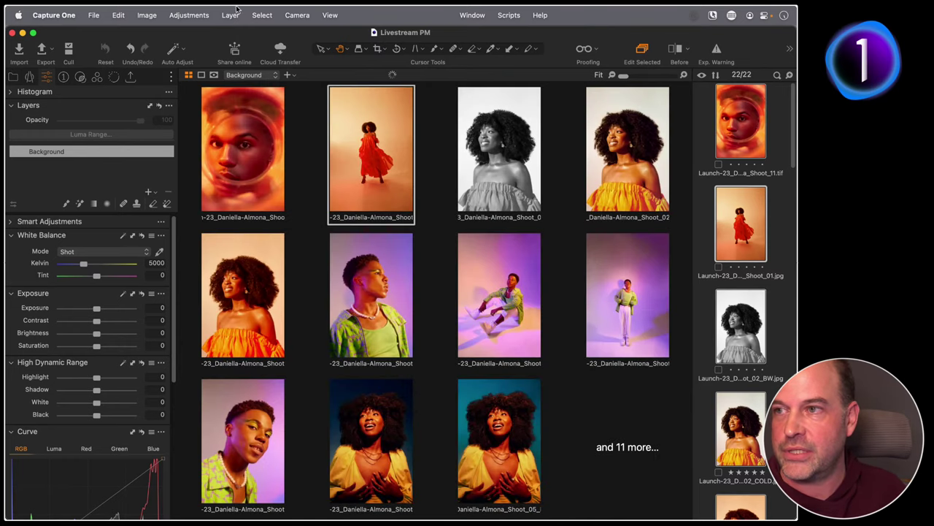
click(147, 15)
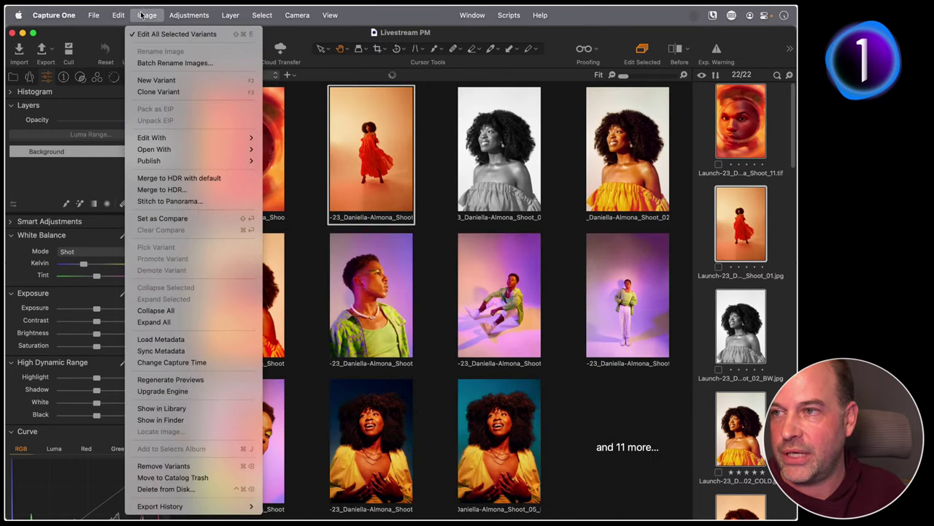
click(229, 381)
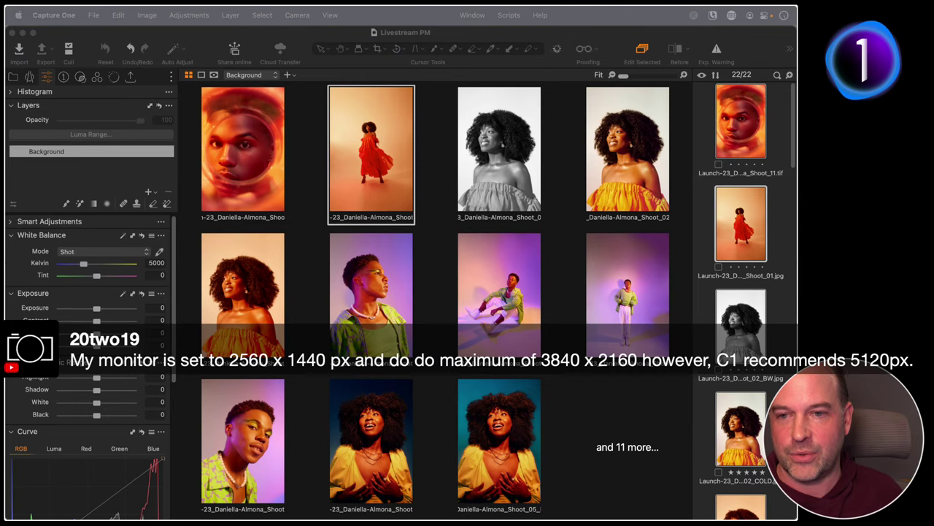
click(741, 429)
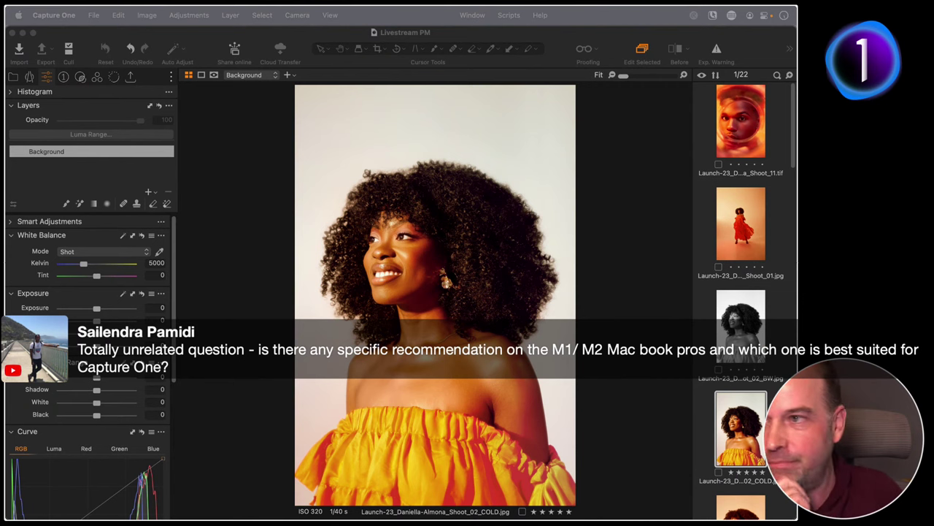
View the Mac's hardware overview for its chip and memory, moving the window up clear of the lower part of the image
click(43, 14)
mouse_move(18, 15)
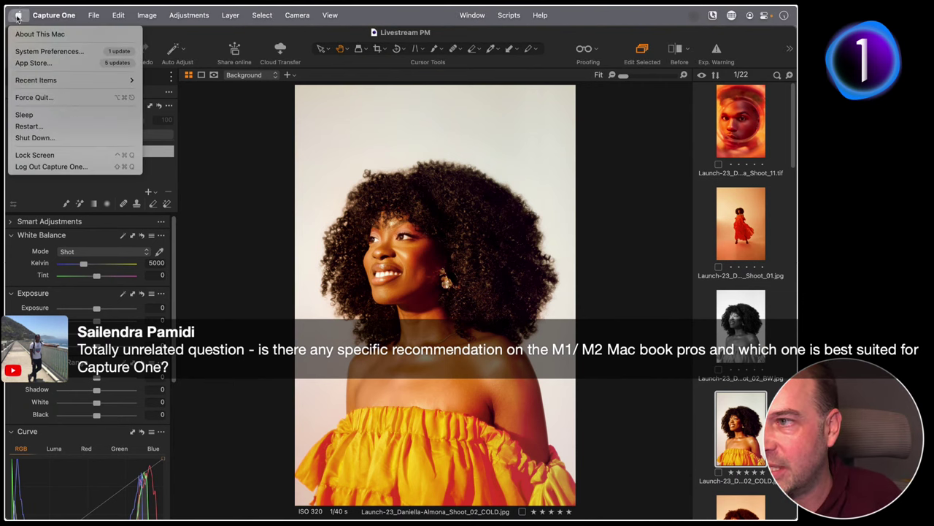
click(20, 35)
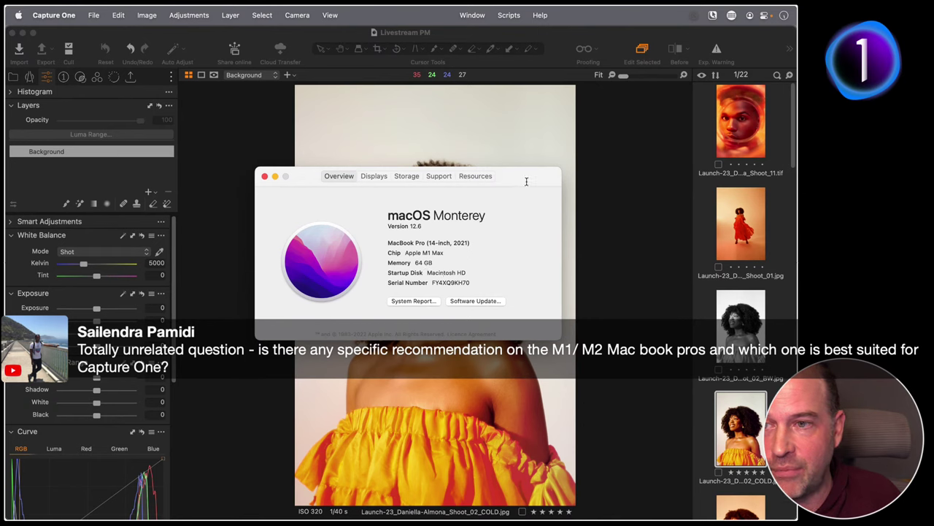
drag(525, 181, 517, 147)
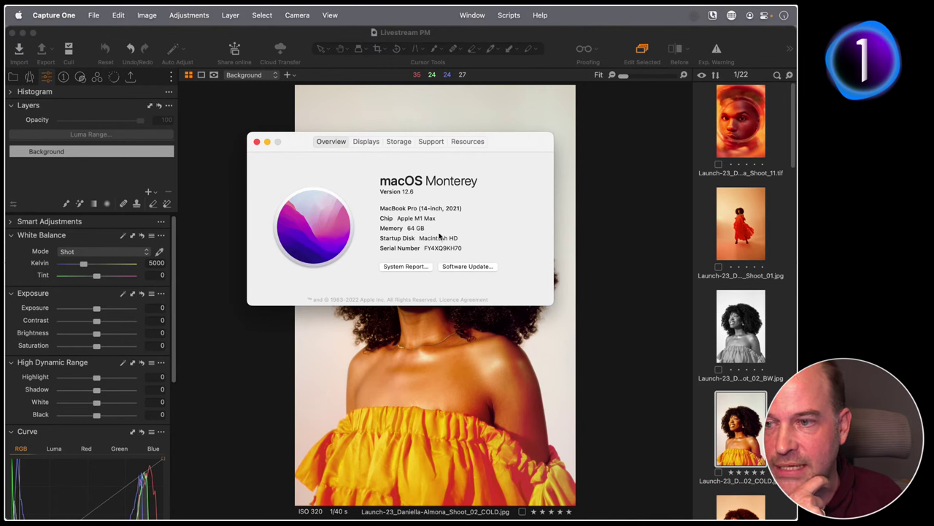
Eject the T7 Traveller drive in Finder and return to Capture One
click(207, 495)
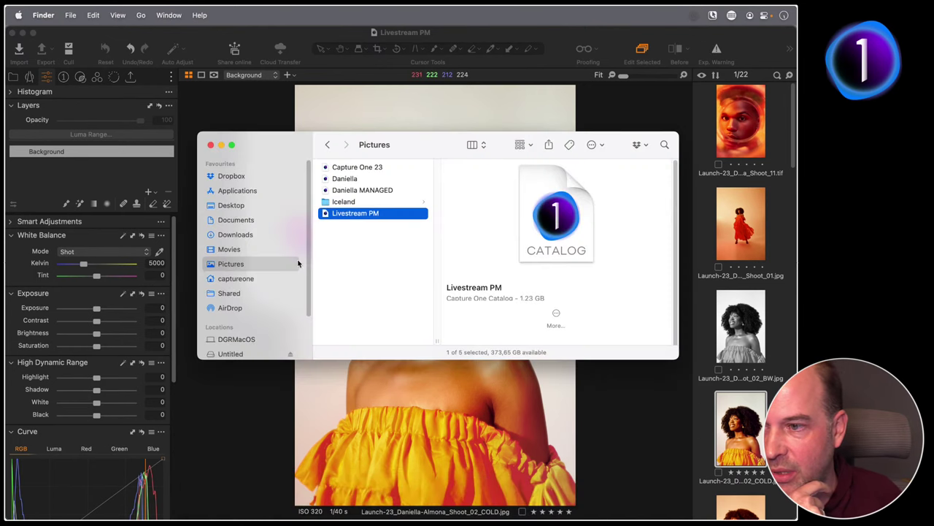
scroll(298, 264, down, 3)
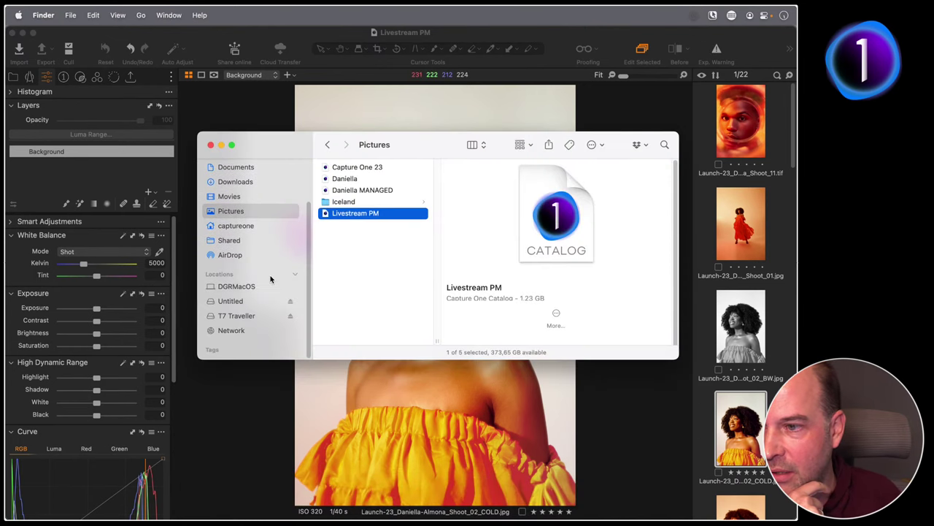
click(290, 317)
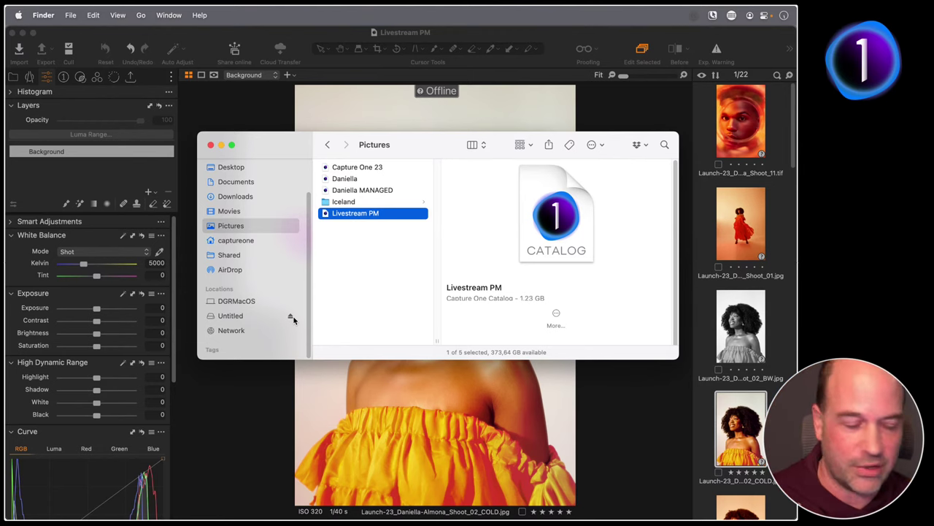
key(super+Tab)
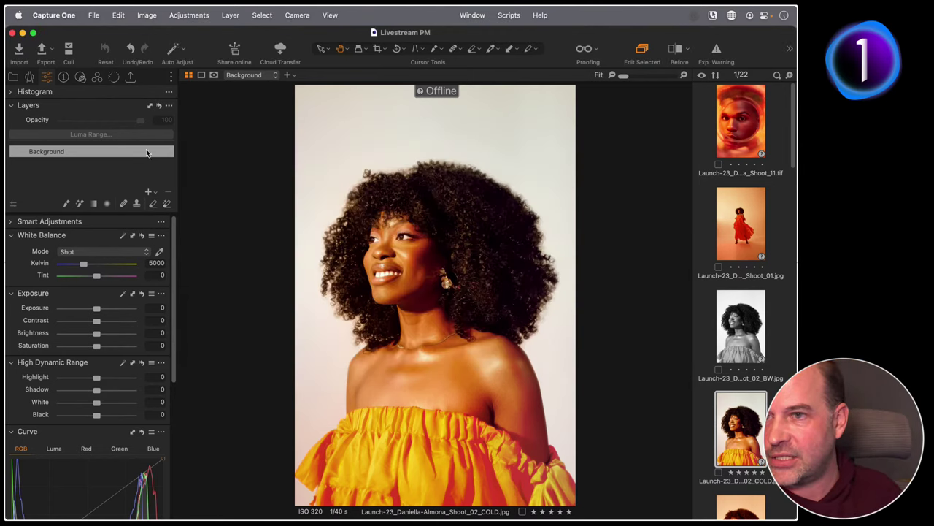
Compare the Iceland folder 22-06-07 in the library with the offline folders inside Capture One Demo Catalog on T7 Traveller
click(13, 77)
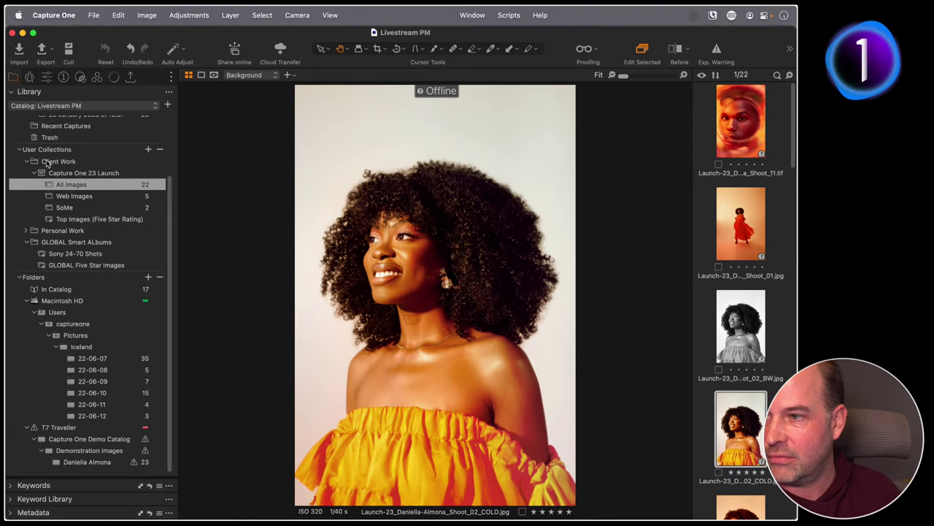
click(97, 383)
click(93, 358)
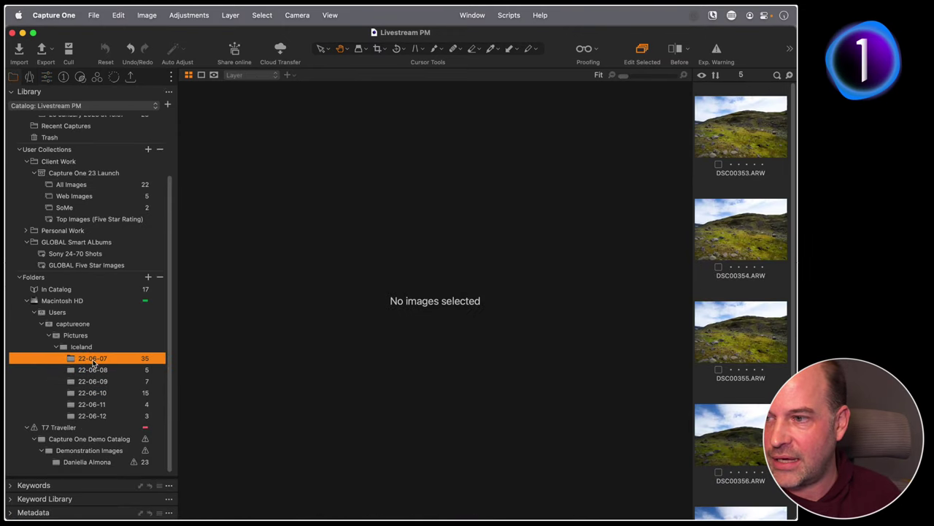
click(135, 439)
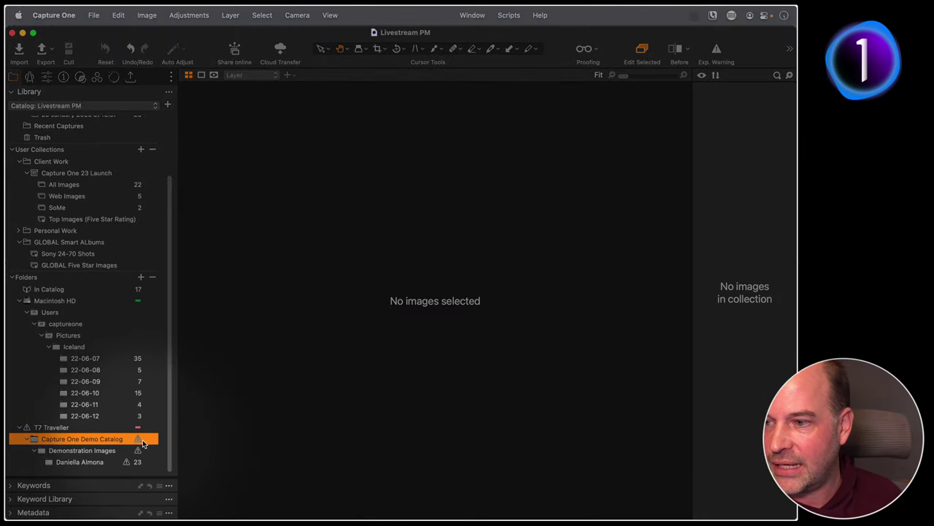
click(139, 450)
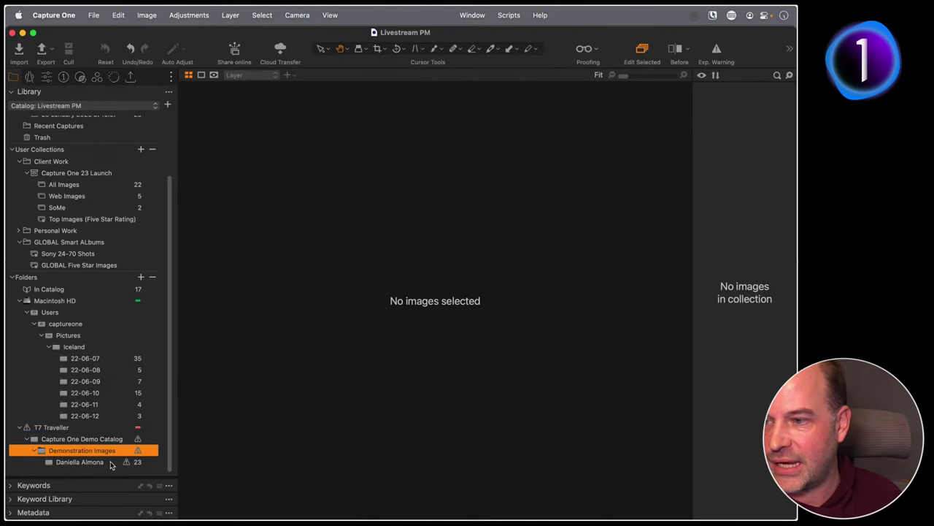
click(113, 462)
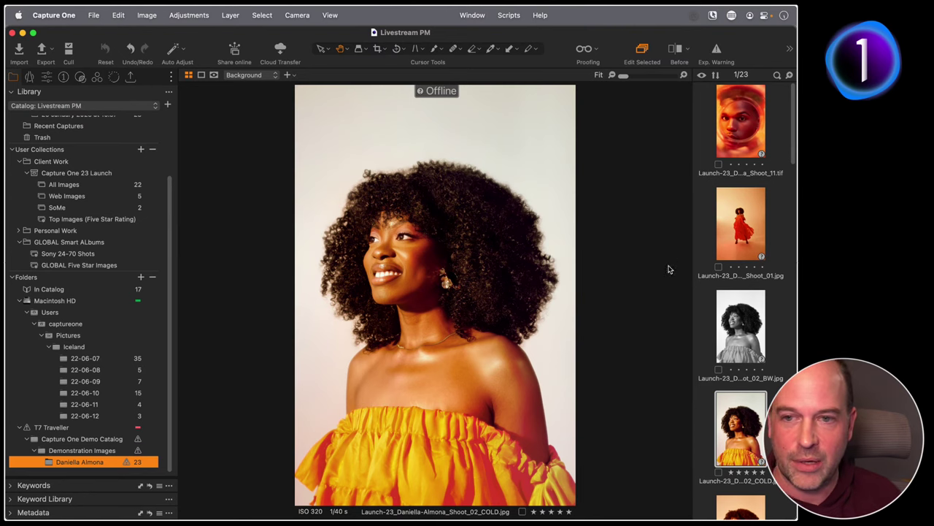
View the offline images in the Demonstration Images subfolder, and open the GLOBAL Five Star Images smart album
click(741, 330)
click(740, 219)
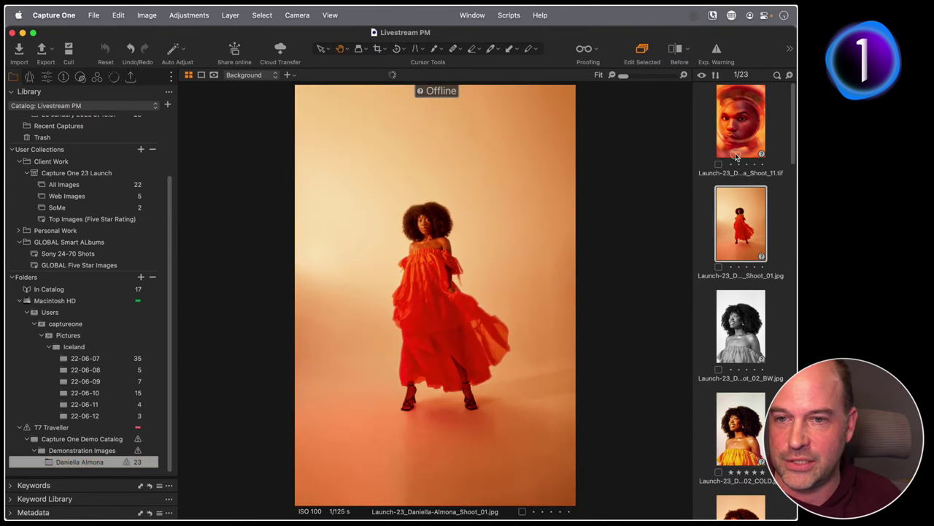
click(736, 155)
click(72, 264)
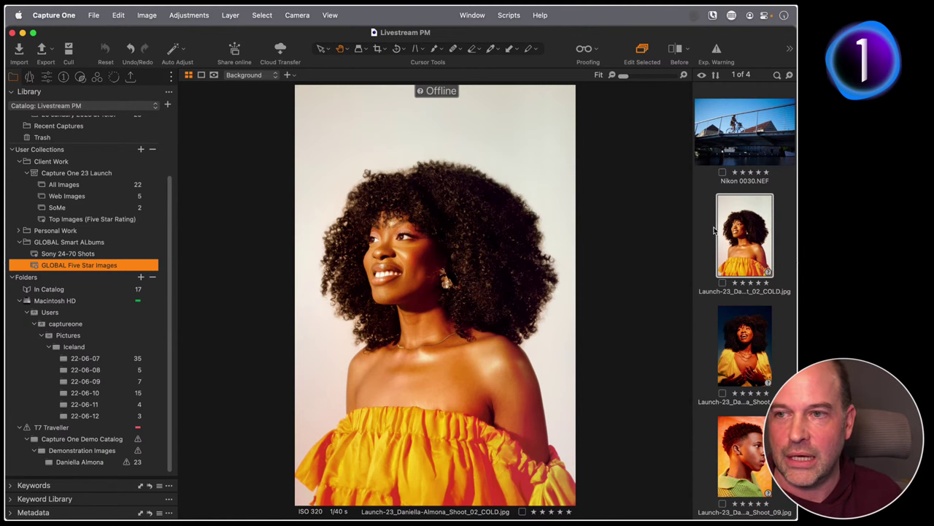
Open the SoMe album and show its portrait Shoot_05_LIGHT in the library folder where it is stored
click(62, 207)
click(736, 137)
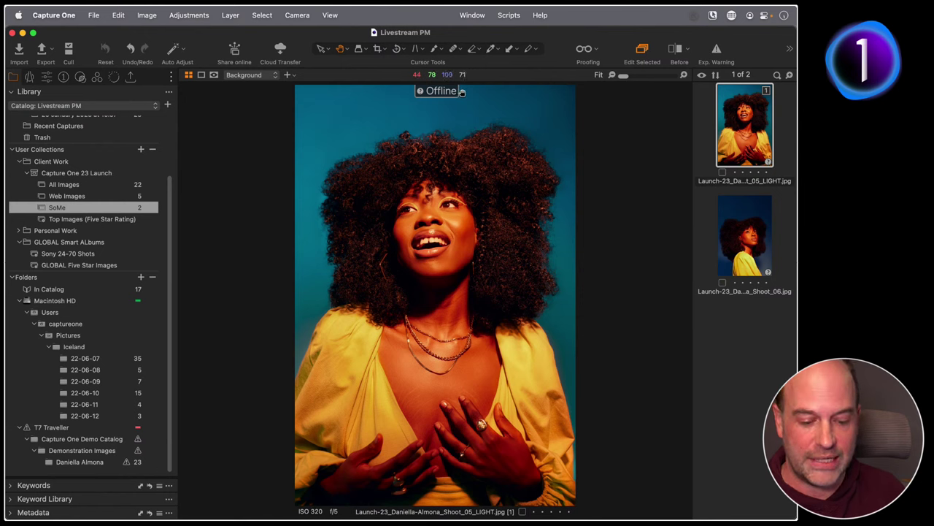
right_click(743, 137)
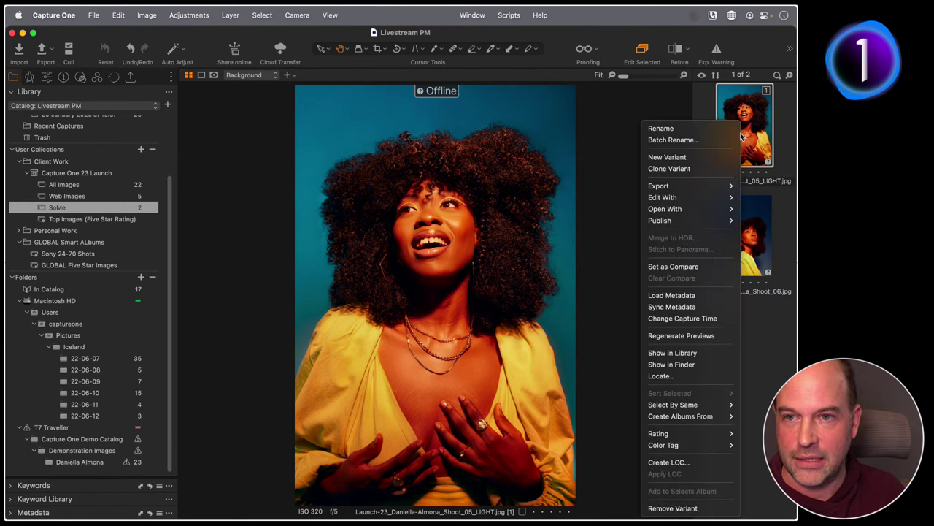
click(672, 352)
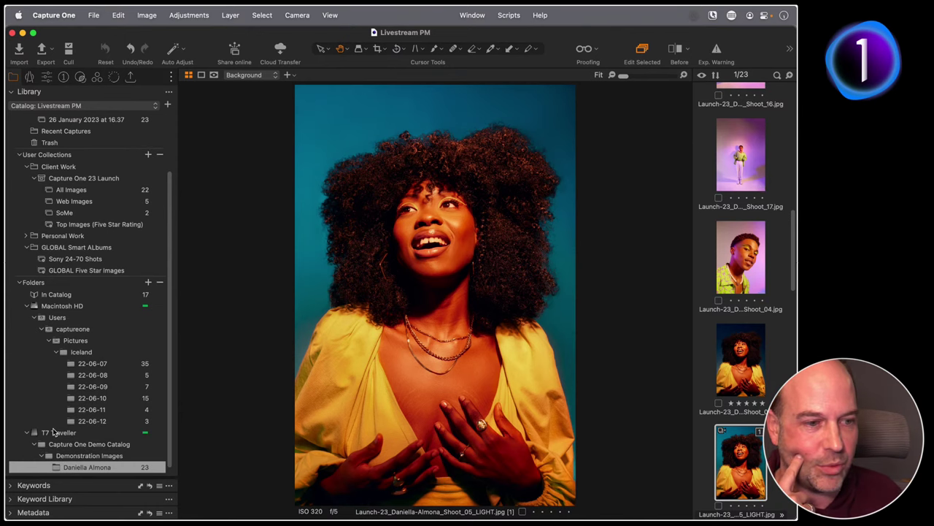
Check the Mac's hardware overview again and close its window
click(19, 15)
click(29, 23)
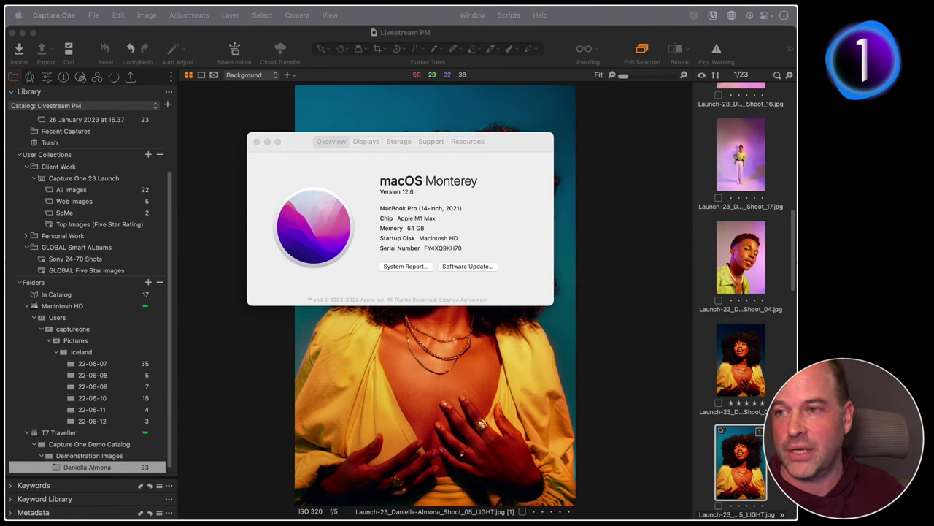
key(super+w)
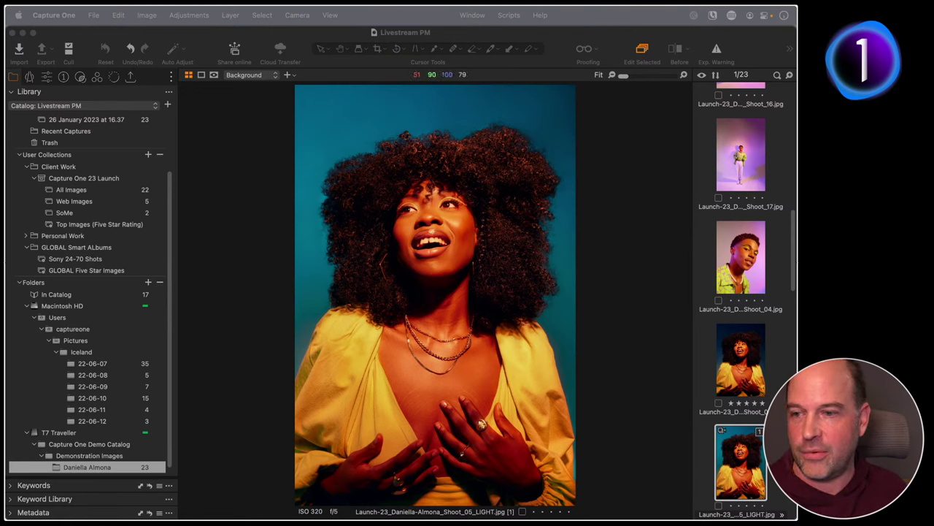
Switch to Safari and open the Learning Hub on the Capture One support site
key(super+Tab)
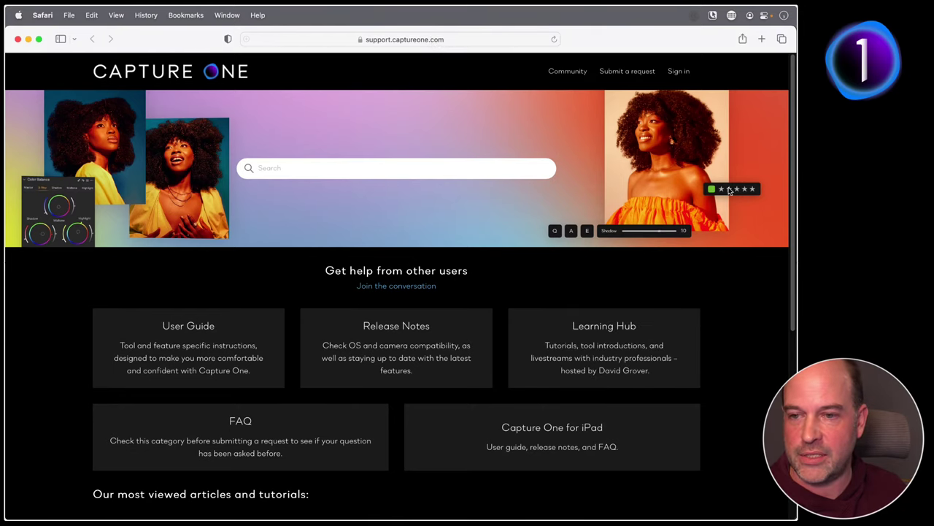
click(611, 347)
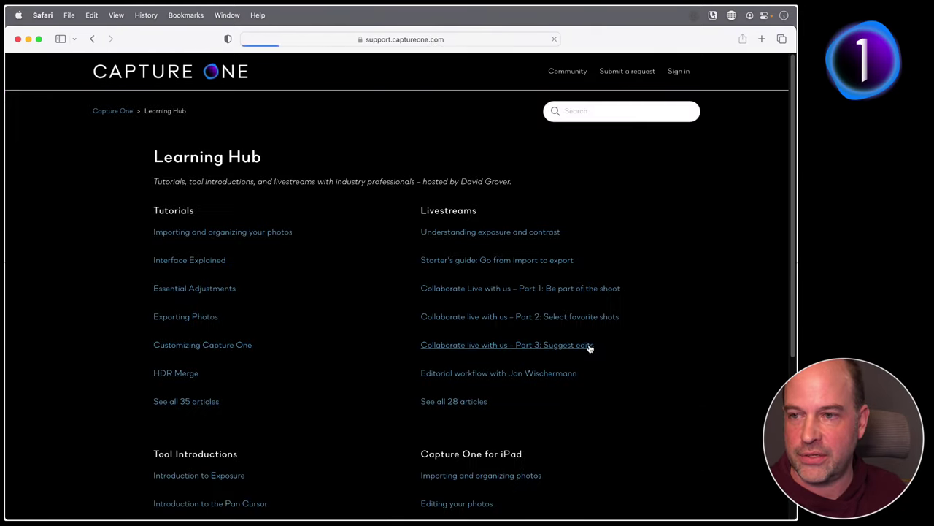
View the Livestreams and Tutorials article listings in the Learning Hub, returning to the hub's overview page
click(434, 219)
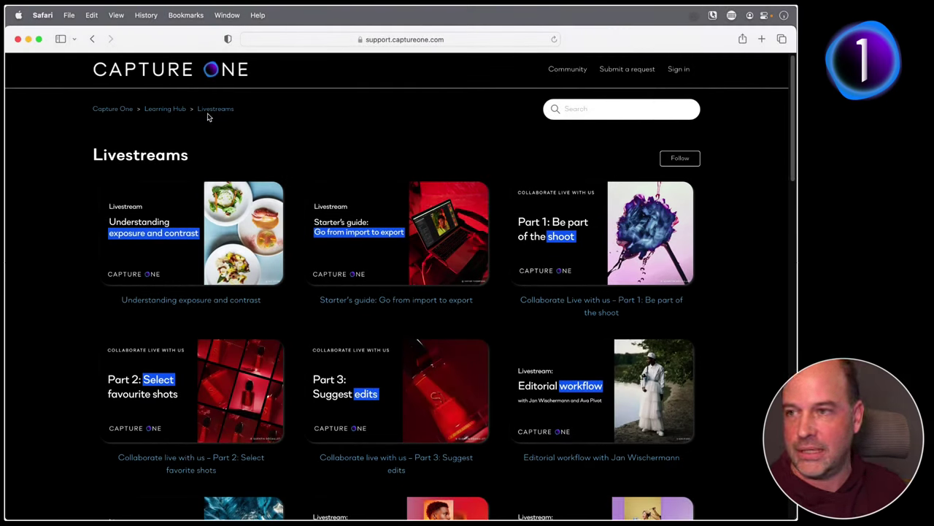
click(166, 109)
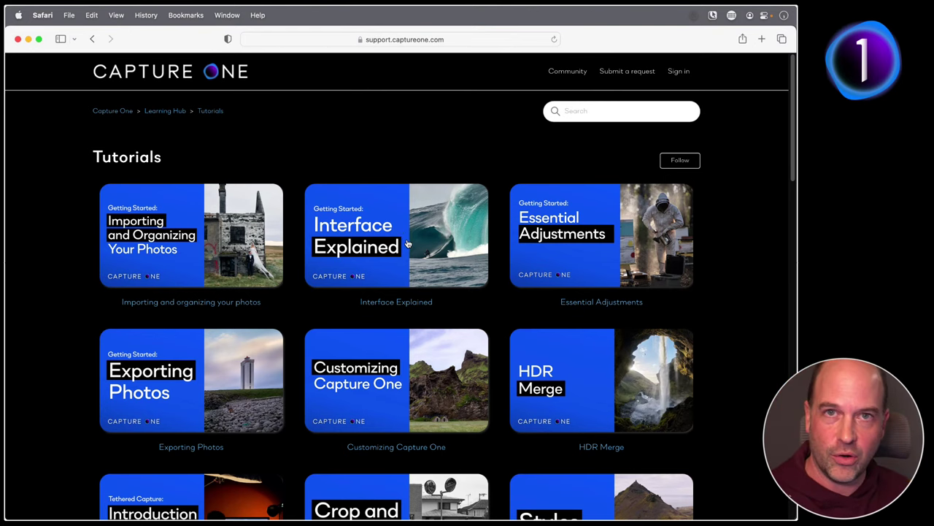
click(179, 115)
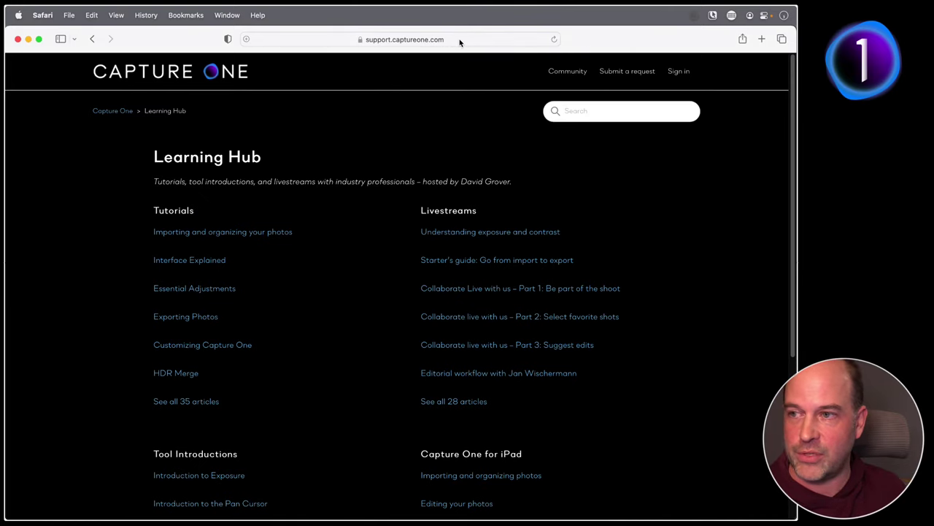
Search for "hdr" from the Capture One support home page and filter the results to the Learning Hub category
click(122, 110)
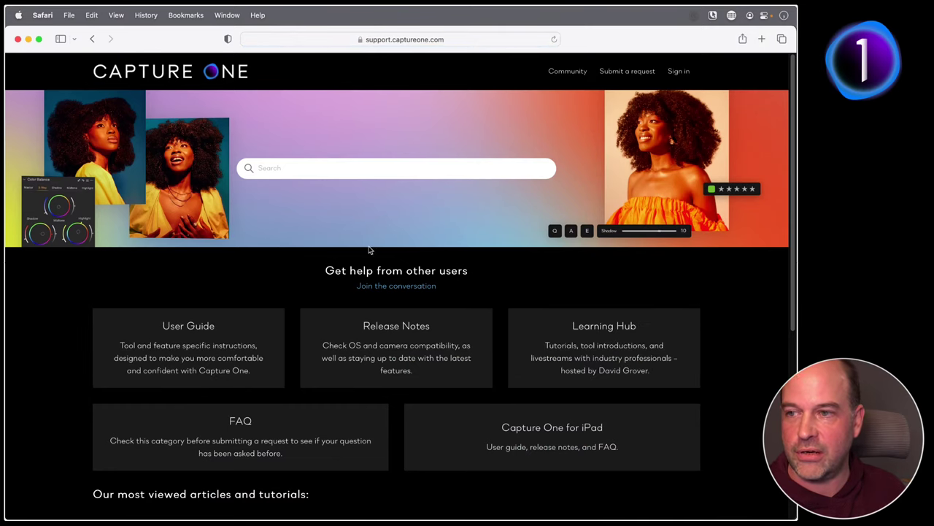
click(300, 167)
text(hdr)
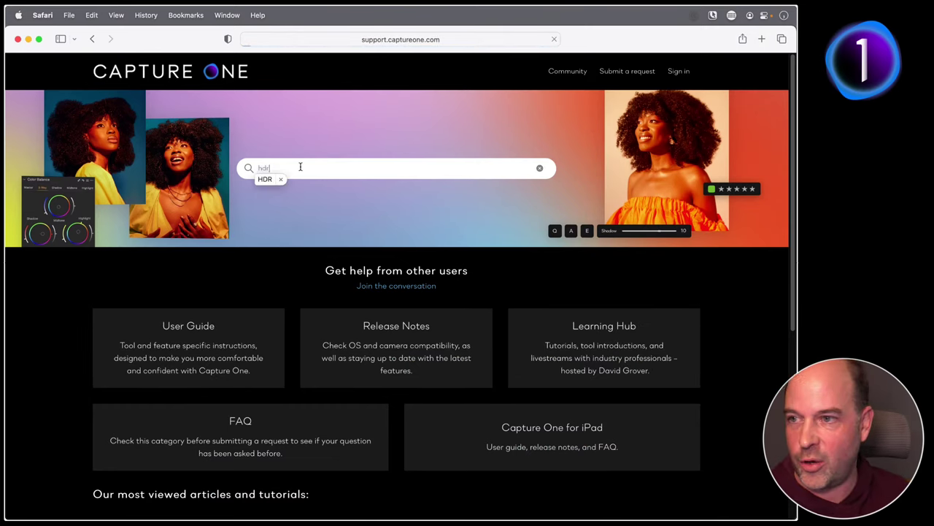
key(Return)
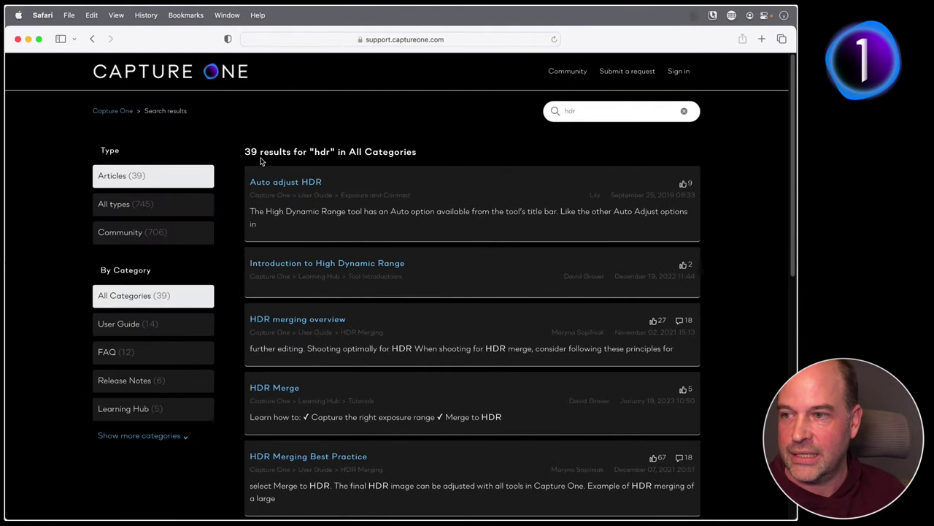
click(123, 410)
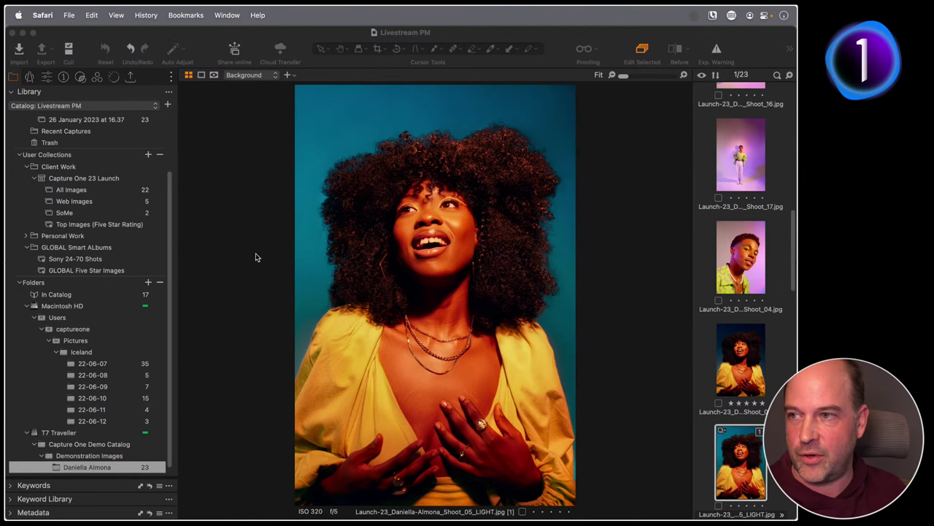
Switch back to the Livestream PM catalog in Capture One
click(255, 257)
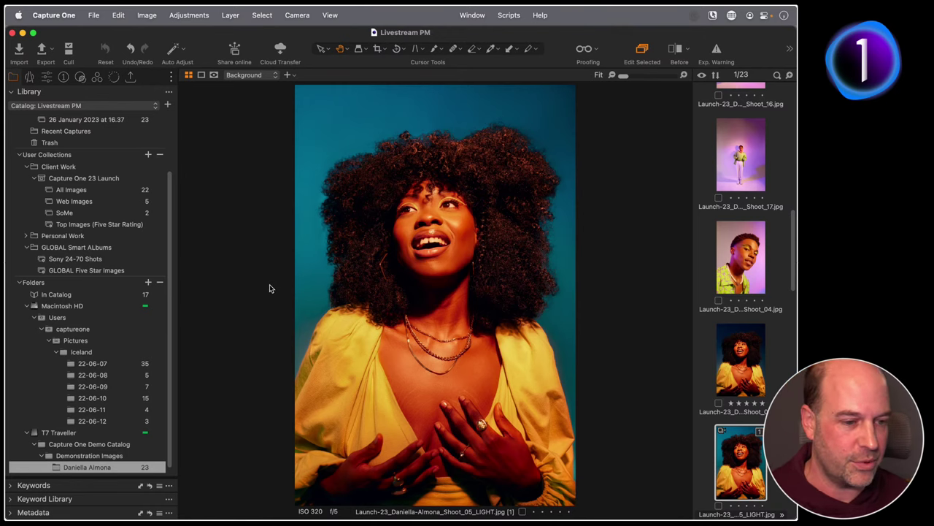